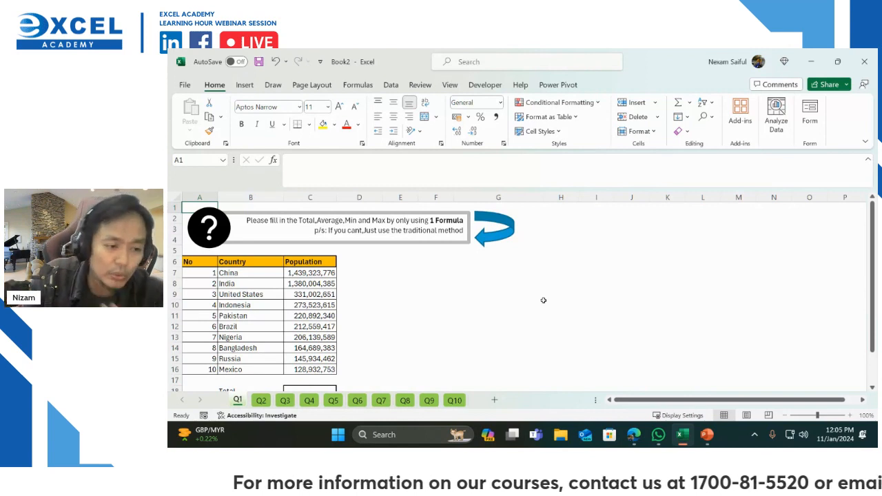
Enter the function name =SUM as plain text in cell F6, beside the population table
{"action": "left_click", "coordinate": [421, 262]}
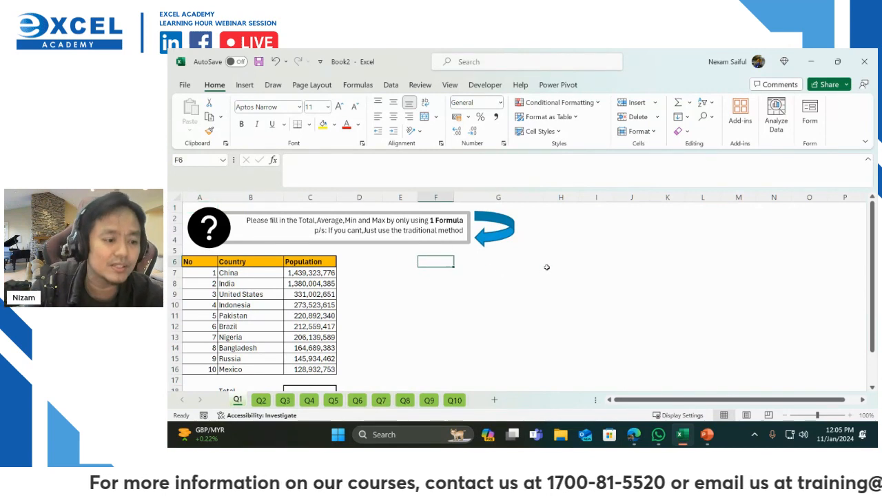
{"action": "type", "text": "="}
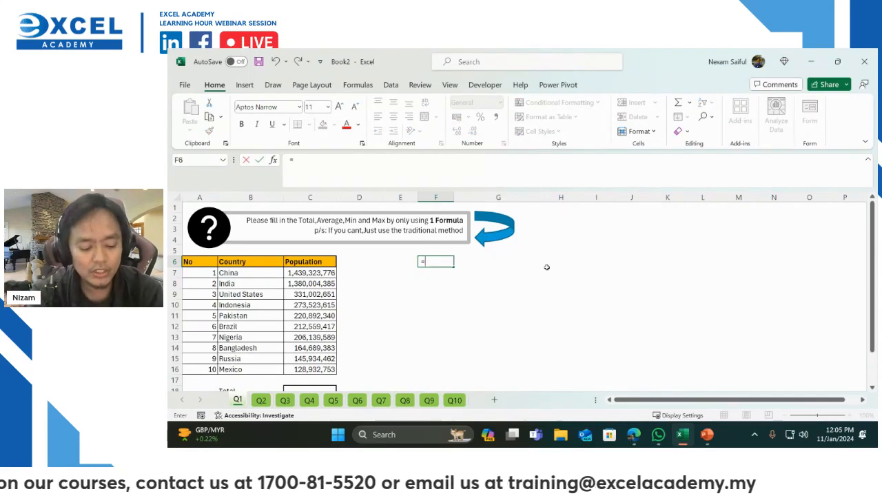
{"action": "type", "text": "SUNM"}
{"action": "key", "text": "BackSpace"}
{"action": "key", "text": "BackSpace"}
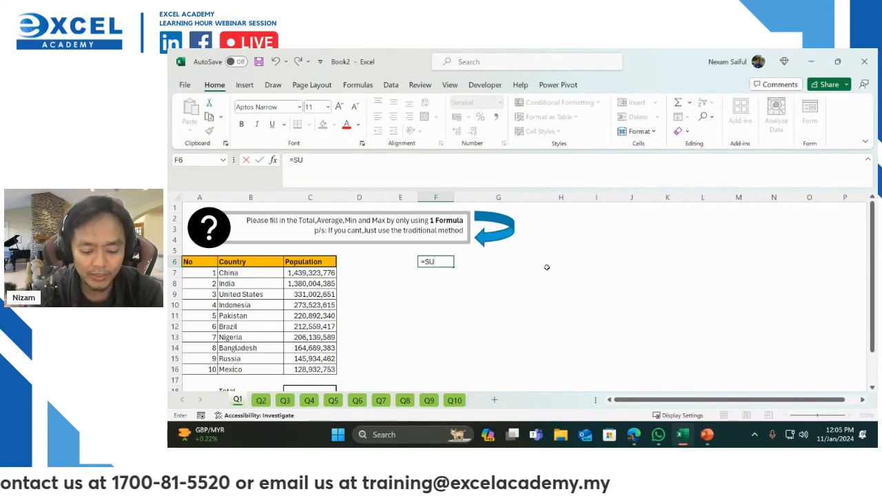
{"action": "type", "text": "M"}
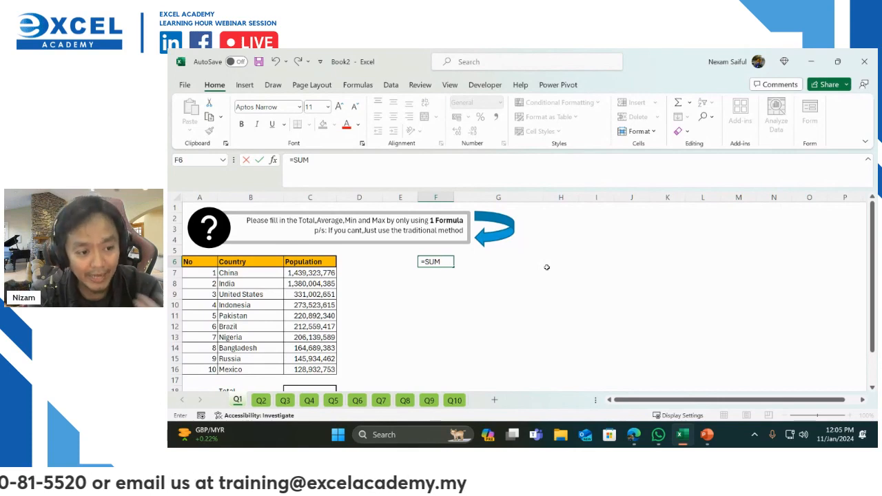
{"action": "key", "text": "Return"}
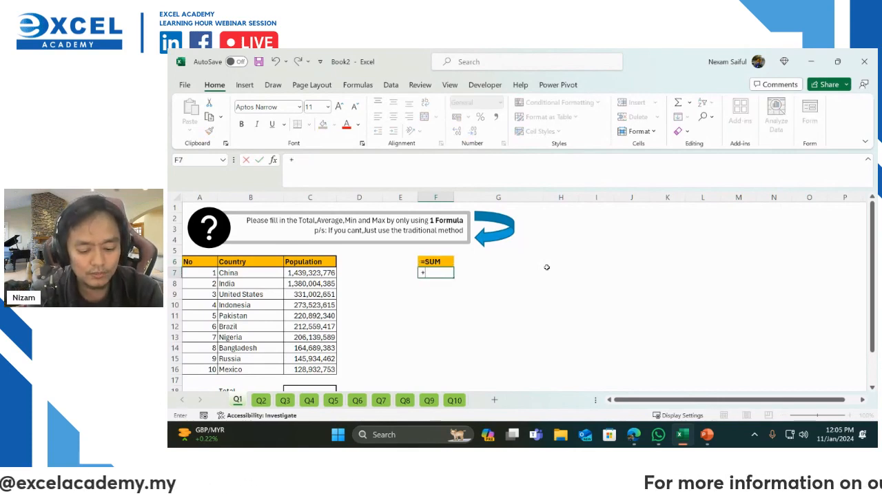
Enter =AVERAGE in capitals as plain text in cell F7, below the =SUM entry
{"action": "key", "text": "BackSpace"}
{"action": "type", "text": "=Averag"}
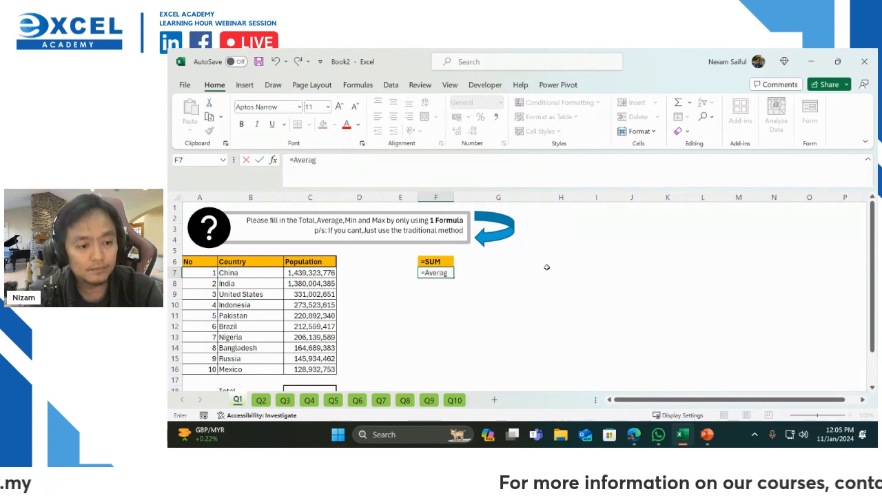
{"action": "key", "text": "BackSpace"}
{"action": "key", "text": "BackSpace"}
{"action": "key", "text": "BackSpace"}
{"action": "key", "text": "BackSpace"}
{"action": "key", "text": "BackSpace"}
{"action": "key", "text": "BackSpace"}
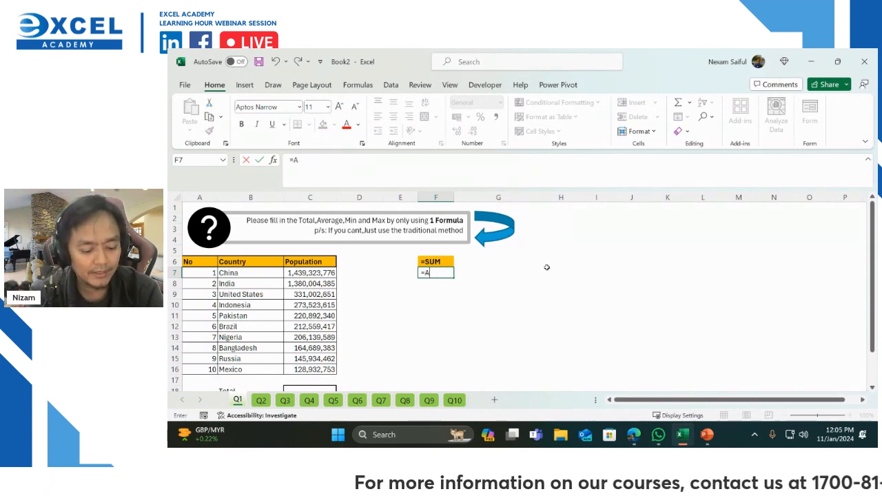
{"action": "type", "text": "VERAGE"}
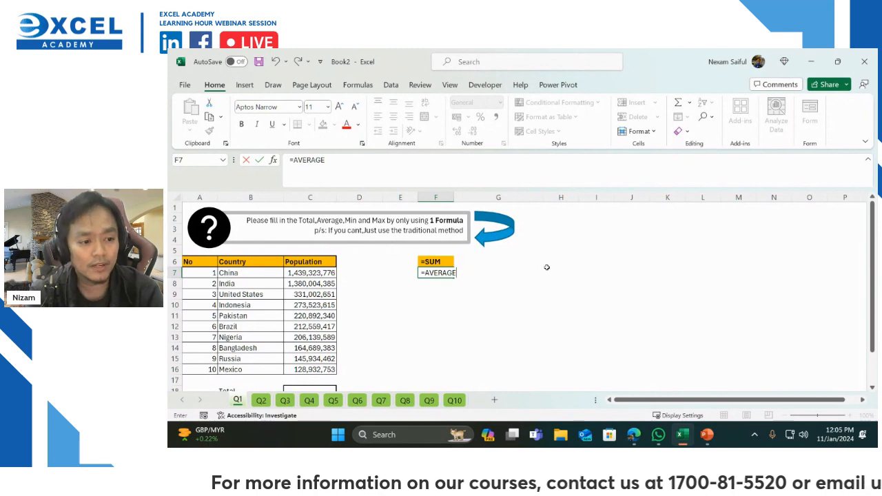
{"action": "key", "text": "Return"}
Enter =MIN in cell F8 and =MAX in cell F9 as plain text
{"action": "type", "text": "=MIN"}
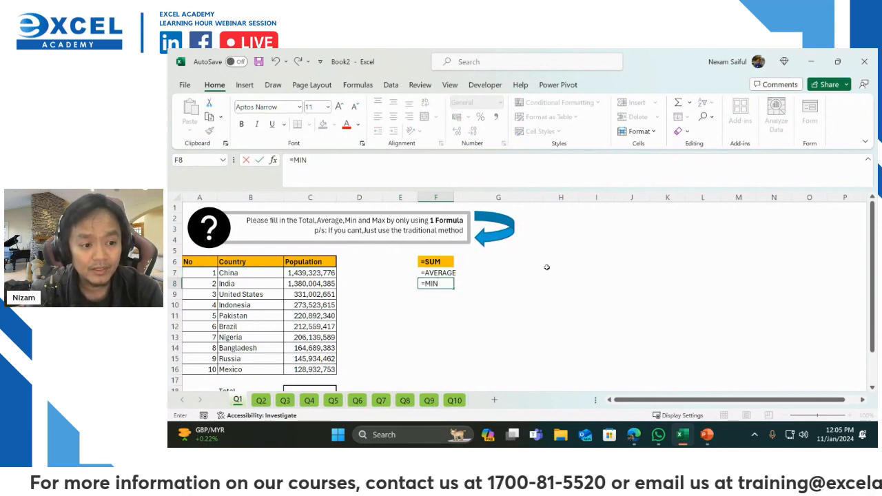
{"action": "key", "text": "Return"}
{"action": "type", "text": "-M"}
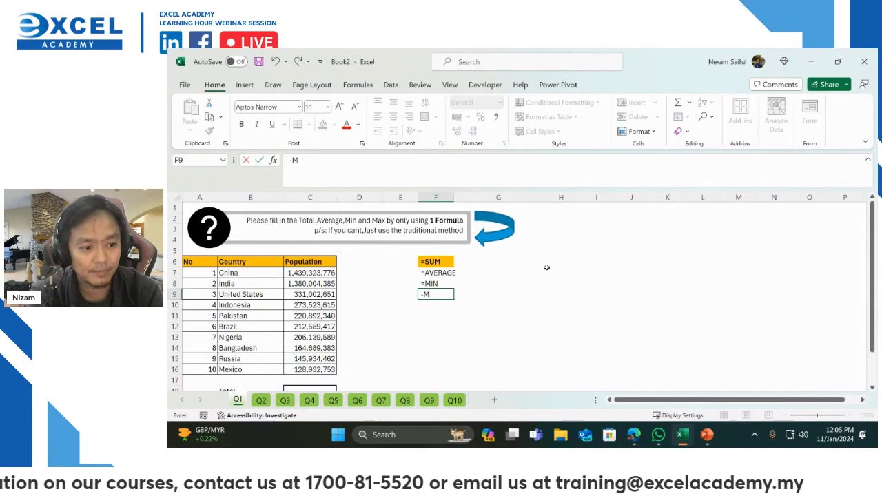
{"action": "key", "text": "BackSpace"}
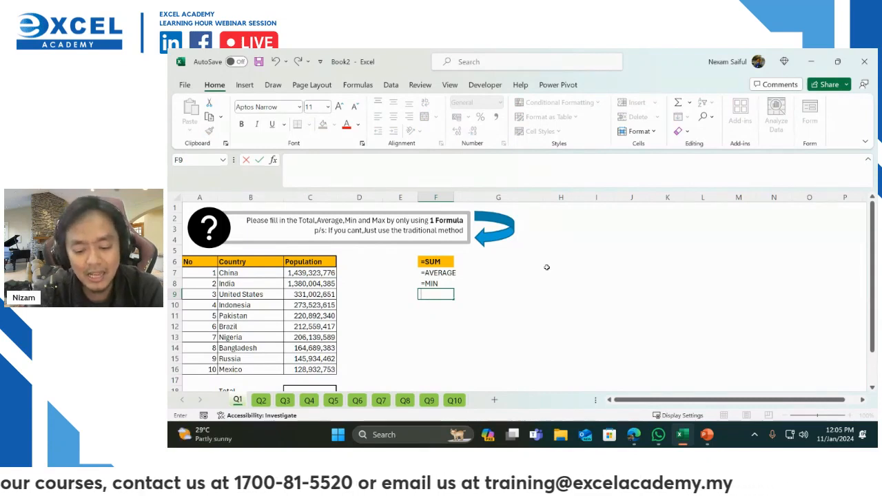
{"action": "type", "text": "=MAX"}
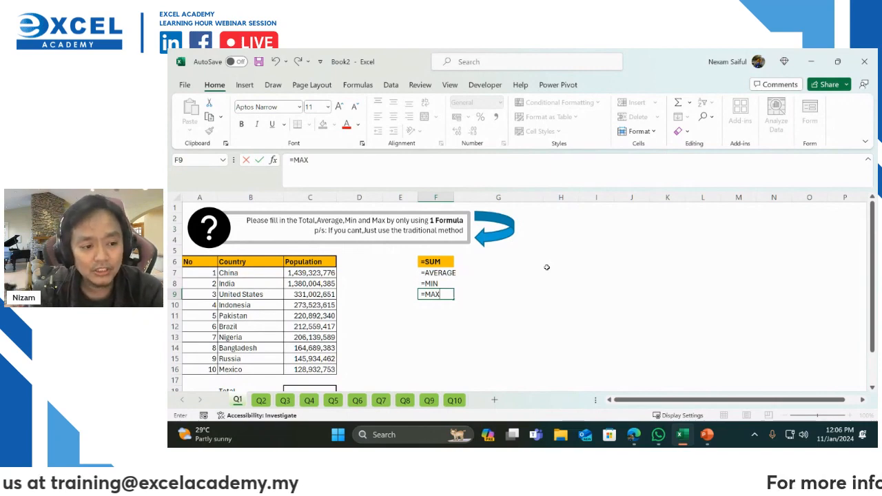
{"action": "key", "text": "Tab"}
Label the function names in G6:G9 with Total, Average, Min and Max
{"action": "key", "text": "Up"}
{"action": "key", "text": "Up"}
{"action": "key", "text": "Up"}
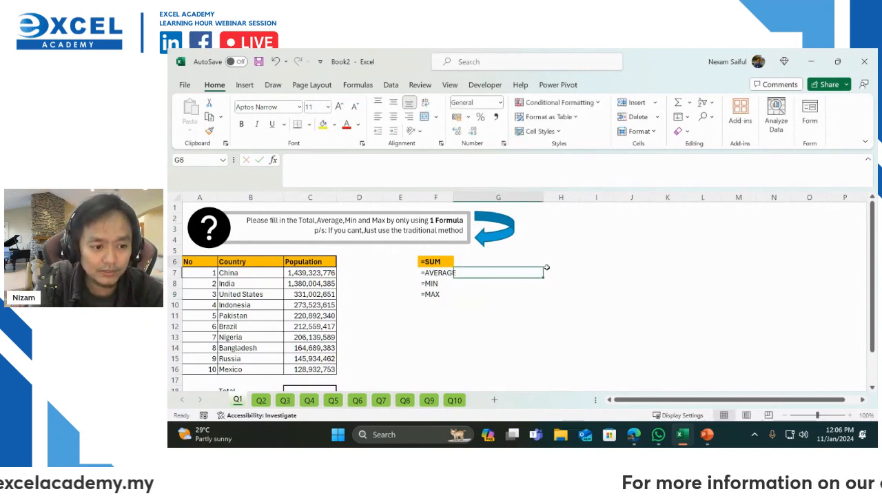
{"action": "type", "text": "Total"}
{"action": "key", "text": "Return"}
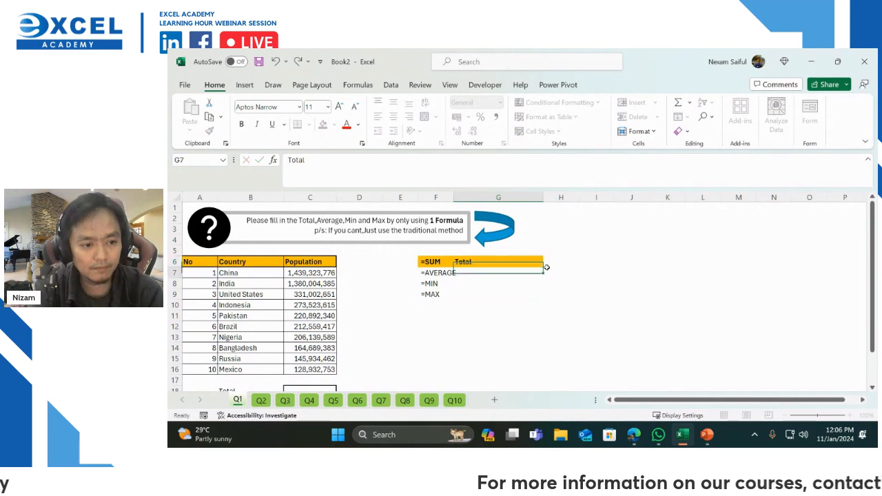
{"action": "type", "text": "Average"}
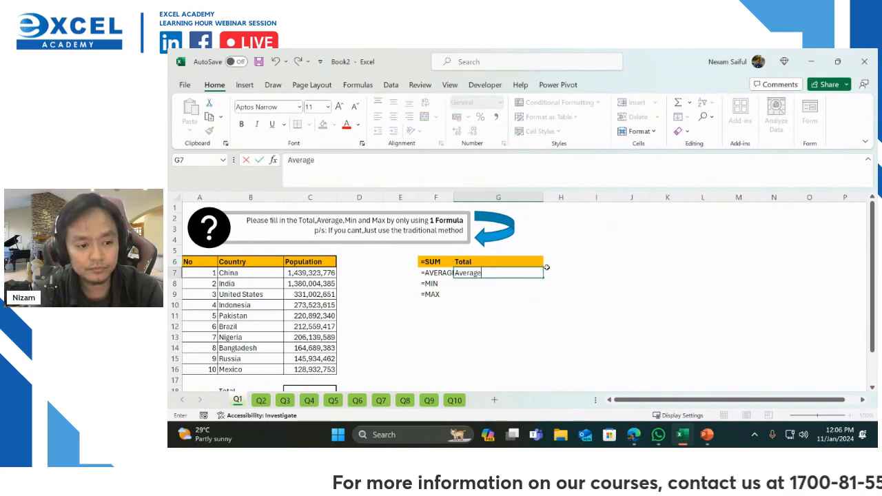
{"action": "key", "text": "Return"}
{"action": "type", "text": "Min"}
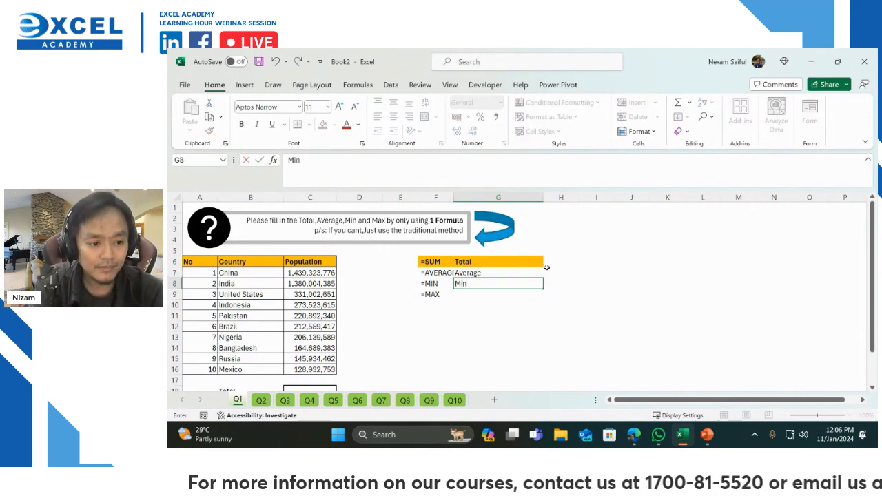
{"action": "key", "text": "Return"}
{"action": "type", "text": "Max"}
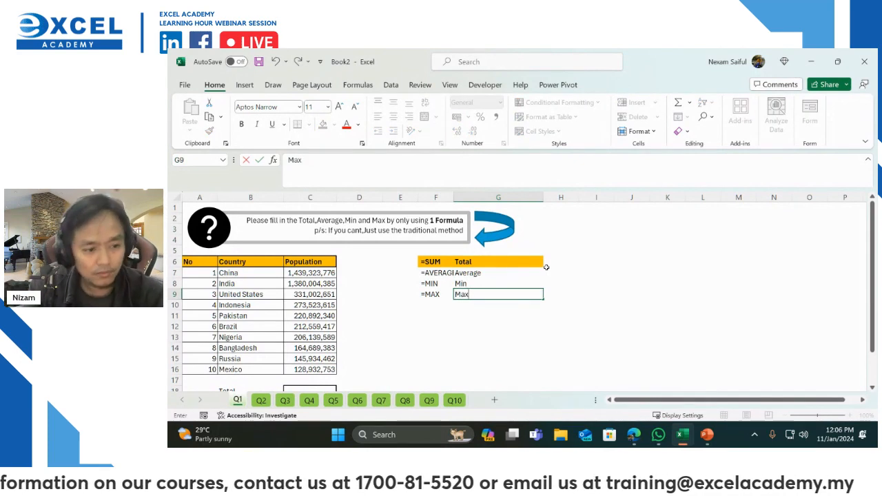
Copy the formatting of F6:G6 onto F7:G9 with Format Painter and widen column F to fit the =AVERAGE text
{"action": "left_click", "coordinate": [439, 262]}
{"action": "left_click_drag", "start_coordinate": [439, 262], "coordinate": [489, 262]}
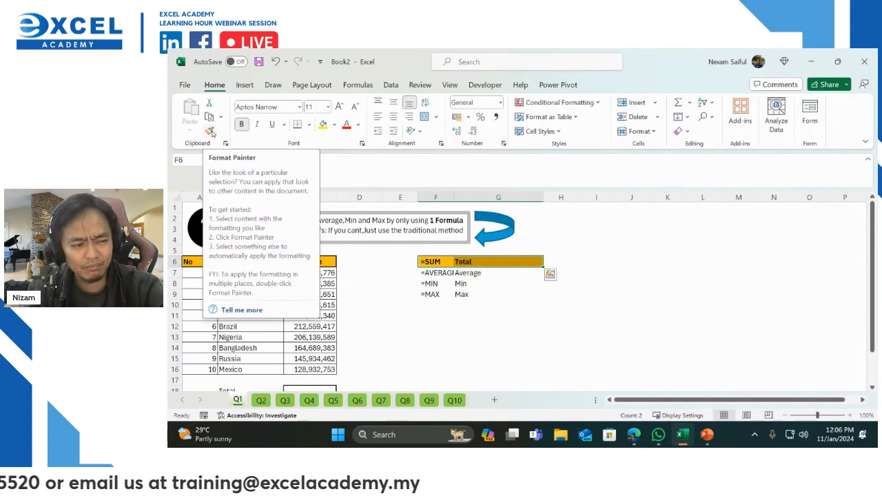
{"action": "left_click", "coordinate": [210, 131]}
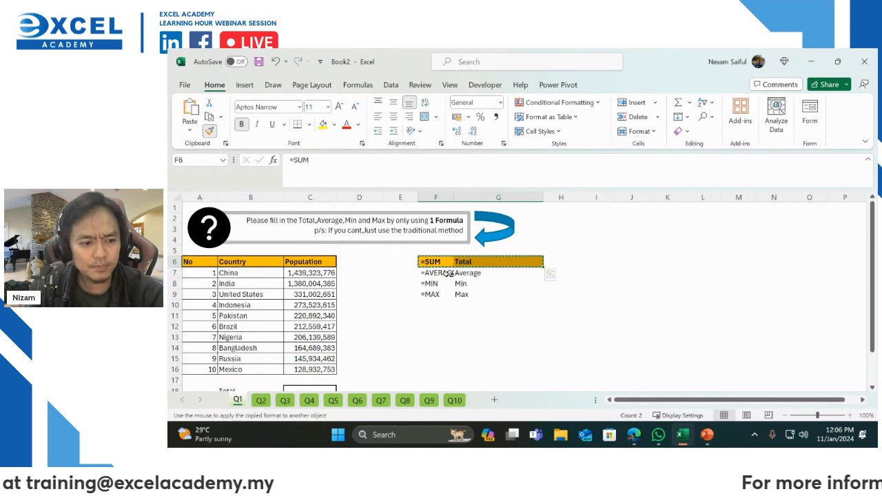
{"action": "left_click_drag", "start_coordinate": [435, 272], "coordinate": [475, 294]}
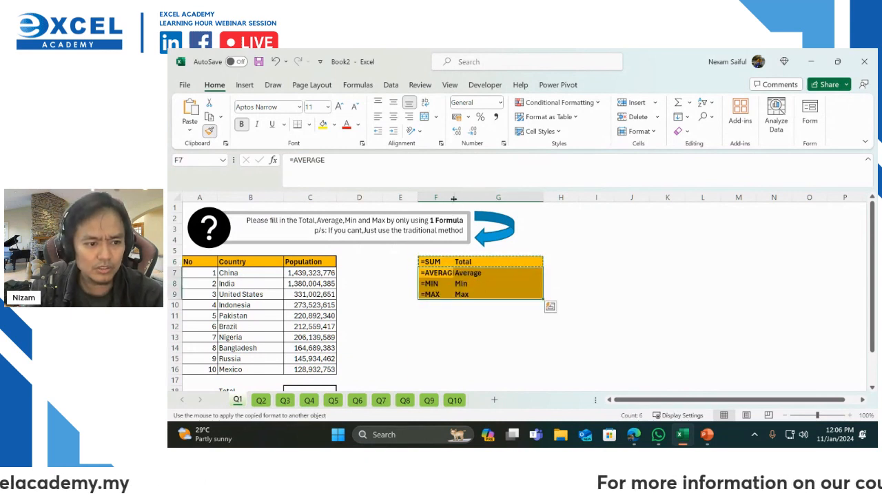
{"action": "left_click_drag", "start_coordinate": [454, 198], "coordinate": [463, 198]}
Add borders around every cell in the label range G6:G9
{"action": "left_click_drag", "start_coordinate": [509, 262], "coordinate": [507, 297]}
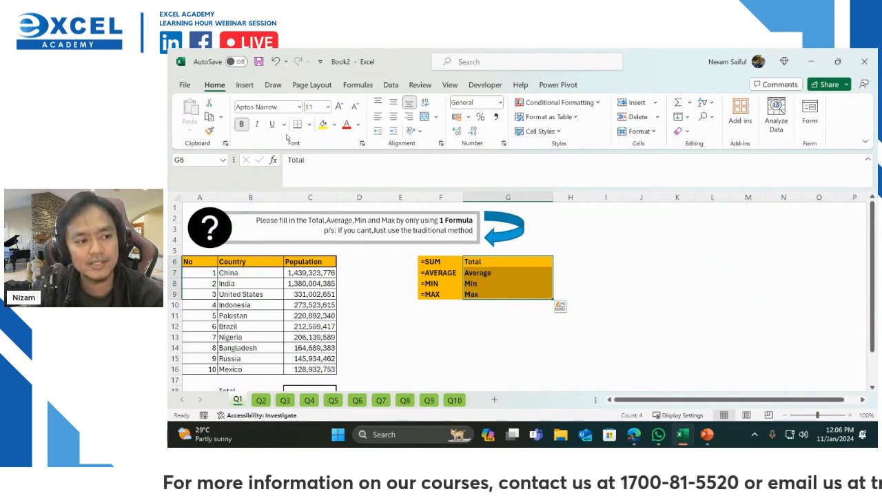
{"action": "left_click", "coordinate": [313, 124]}
{"action": "left_click", "coordinate": [322, 240]}
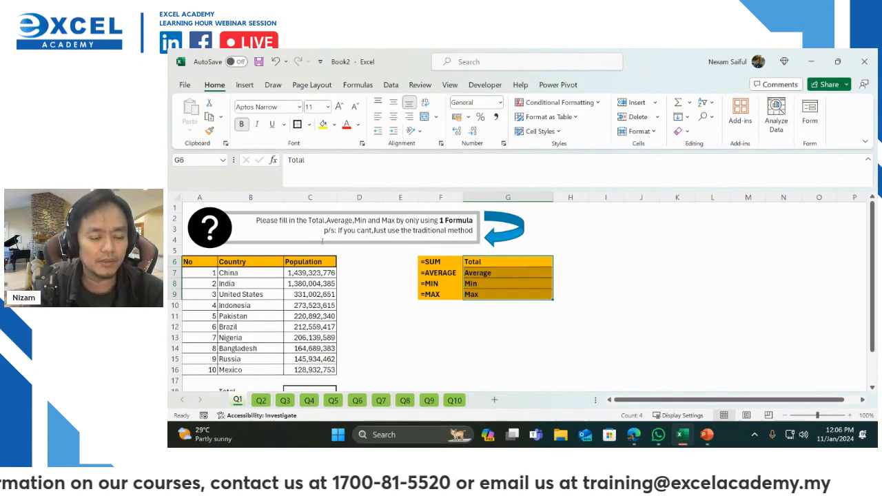
{"action": "left_click", "coordinate": [653, 283]}
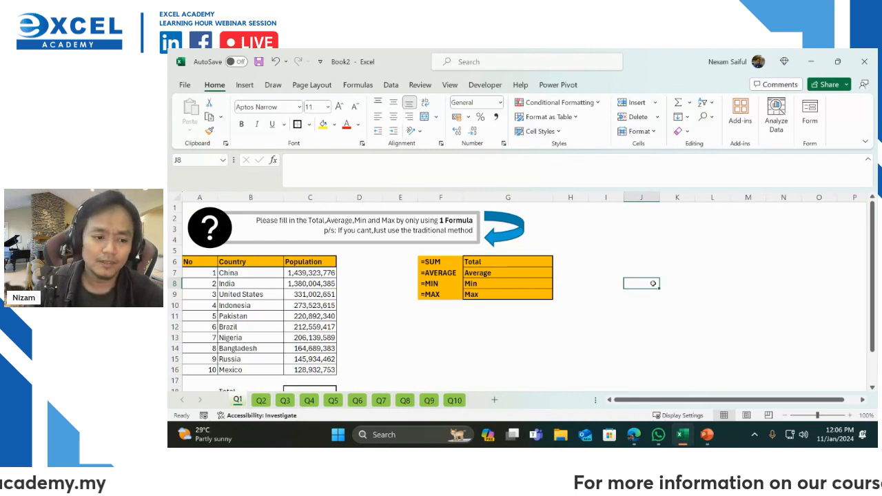
Insert a blank row at row 17, between the population table and the Total row
{"action": "scroll", "coordinate": [365, 320], "scroll_direction": "down", "scroll_amount": 2}
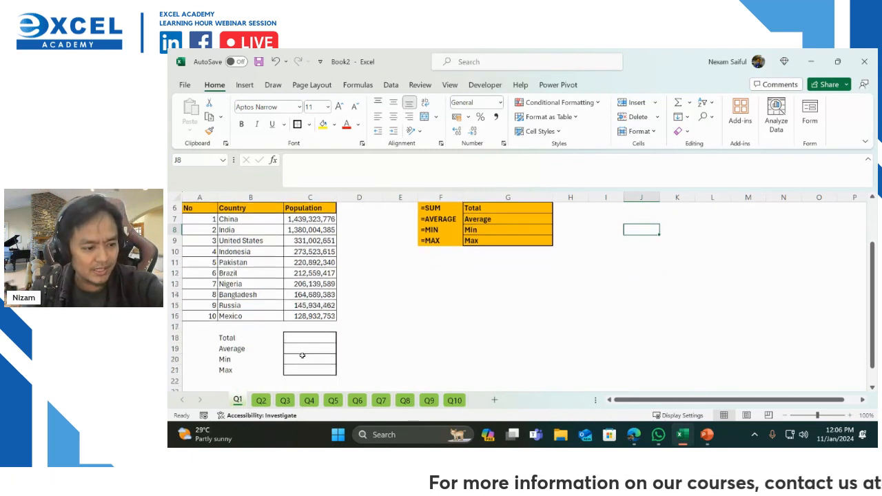
{"action": "scroll", "coordinate": [508, 294], "scroll_direction": "up", "scroll_amount": 1}
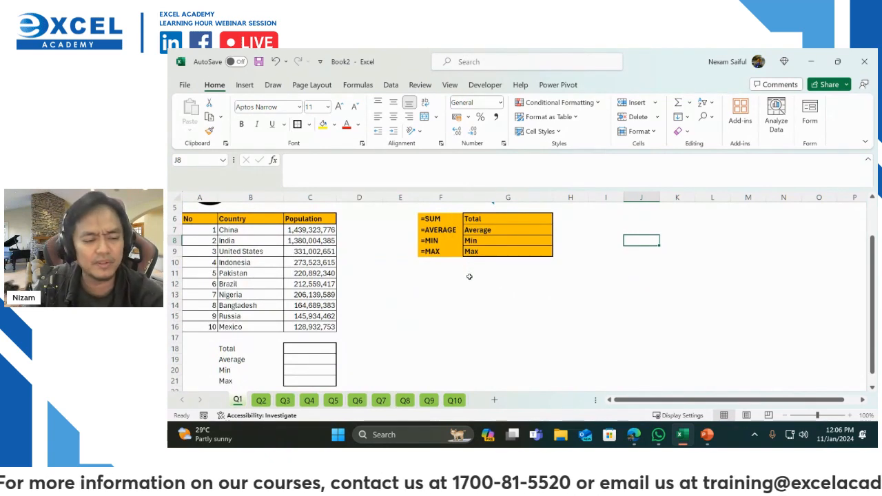
{"action": "left_click", "coordinate": [330, 348]}
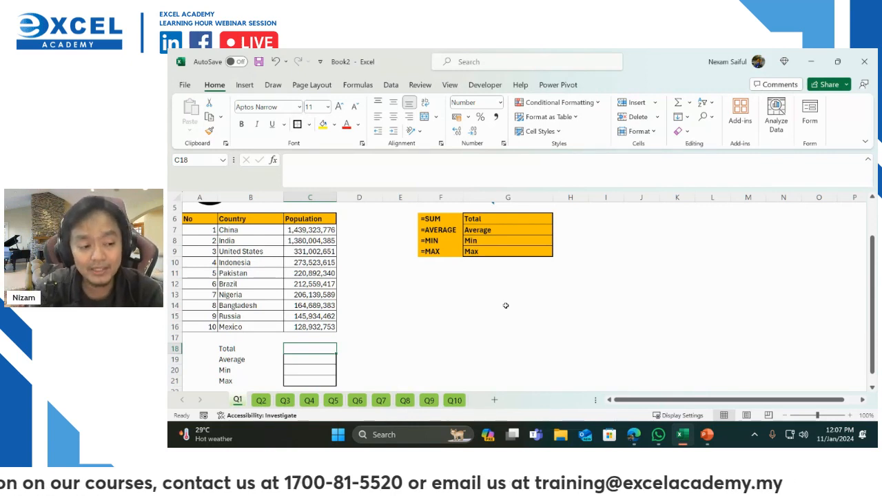
{"action": "key", "text": "Right"}
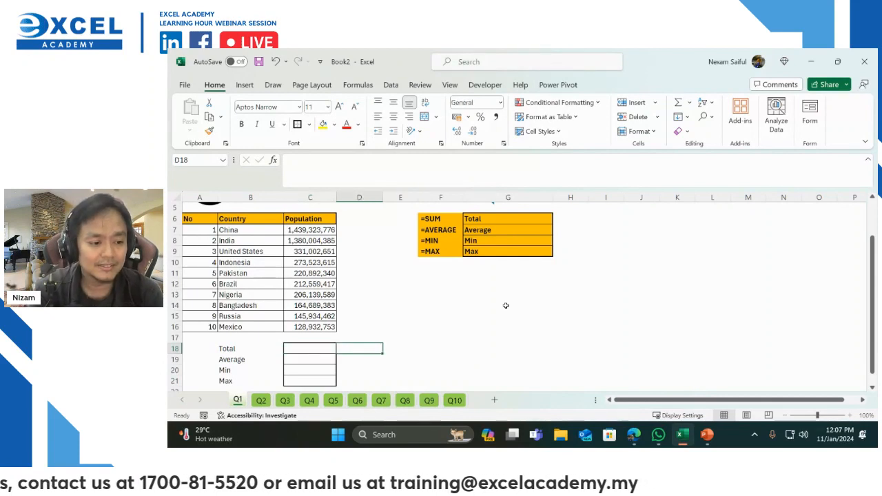
{"action": "key", "text": "Up"}
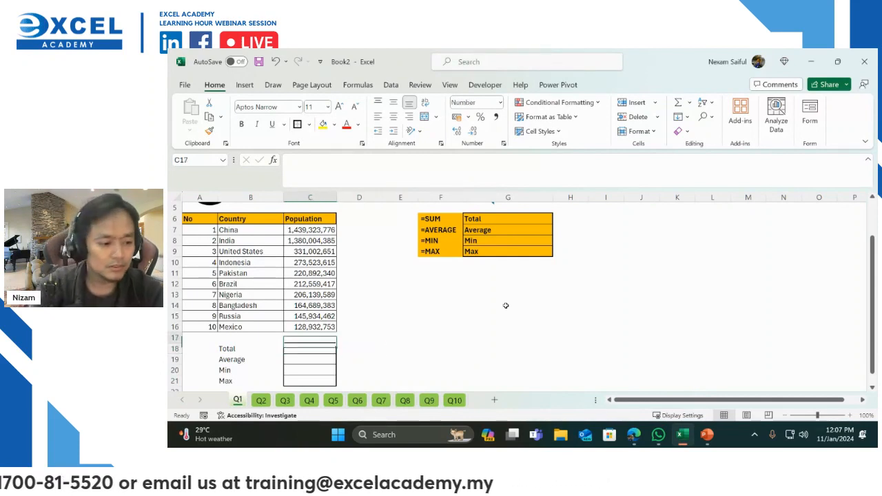
{"action": "key", "text": "shift+space"}
{"action": "key", "text": "ctrl+shift+plus"}
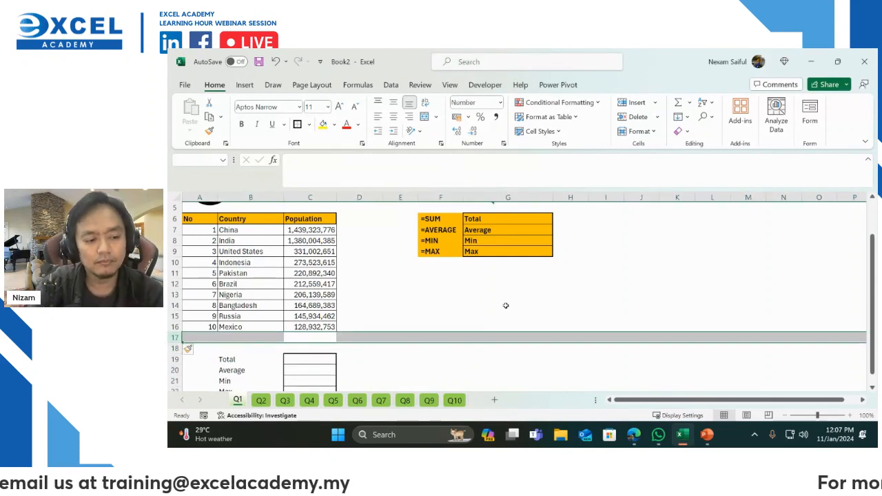
Enter =SUBTOTAL as a plain-text heading in cell C18, above the Total, Average, Min and Max result cells
{"action": "key", "text": "Down"}
{"action": "type", "text": "=SUBTOTAL"}
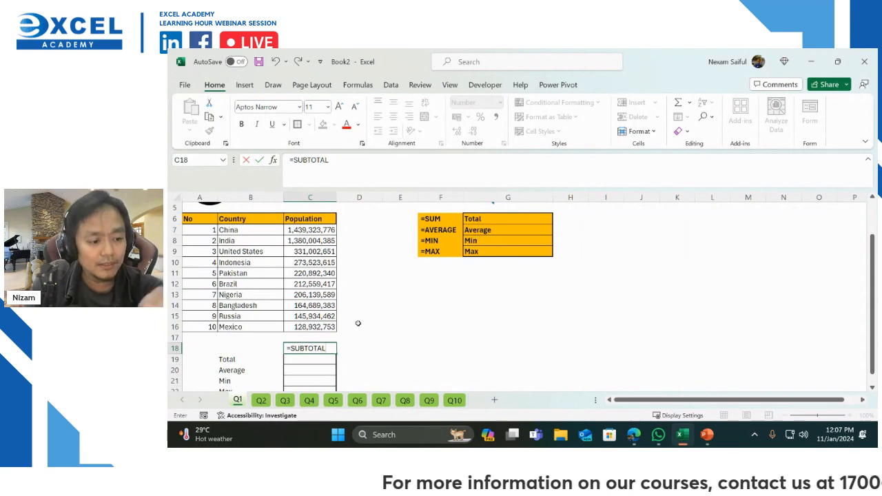
{"action": "scroll", "coordinate": [348, 320], "scroll_direction": "down", "scroll_amount": 2}
{"action": "left_click", "coordinate": [322, 295]}
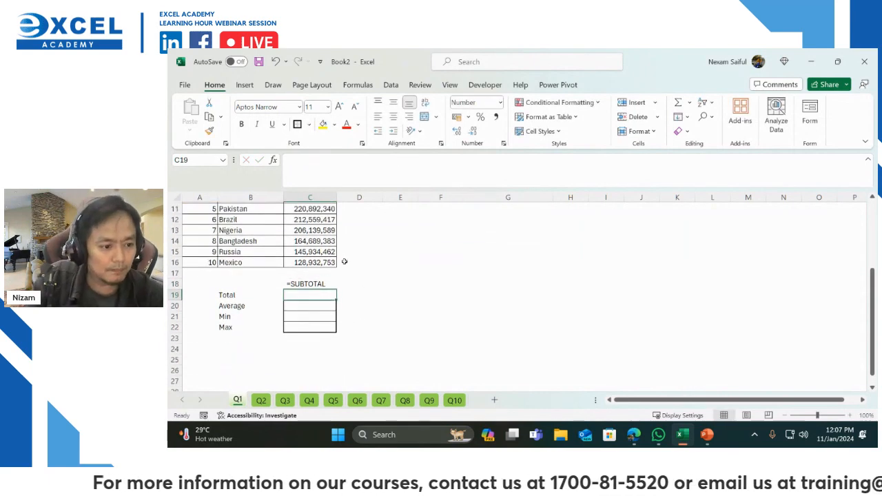
{"action": "scroll", "coordinate": [346, 261], "scroll_direction": "up", "scroll_amount": 3}
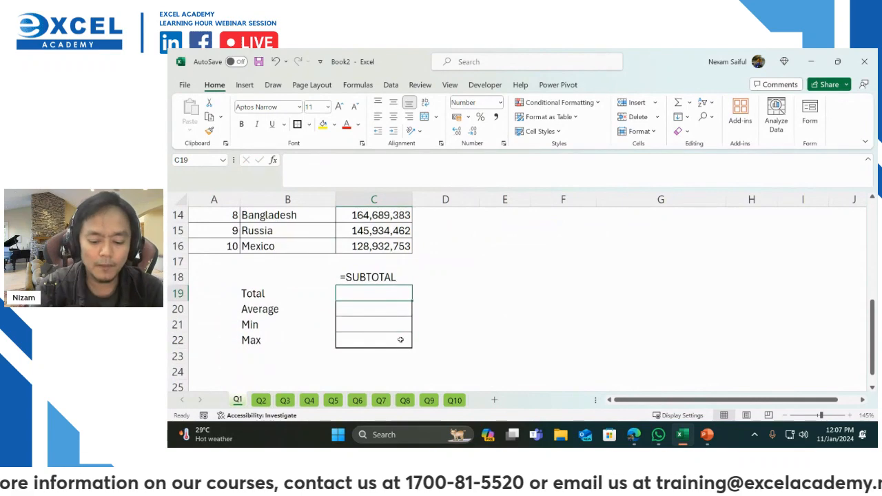
{"action": "type", "text": "="}
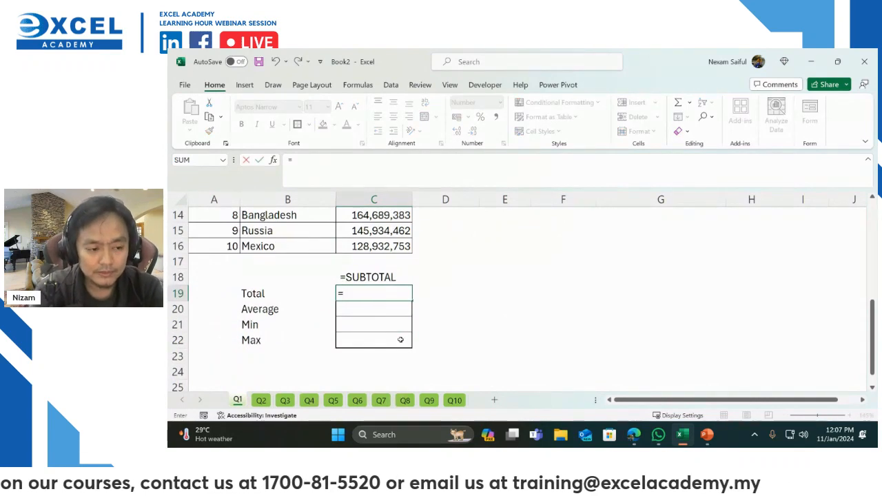
{"action": "type", "text": "sub"}
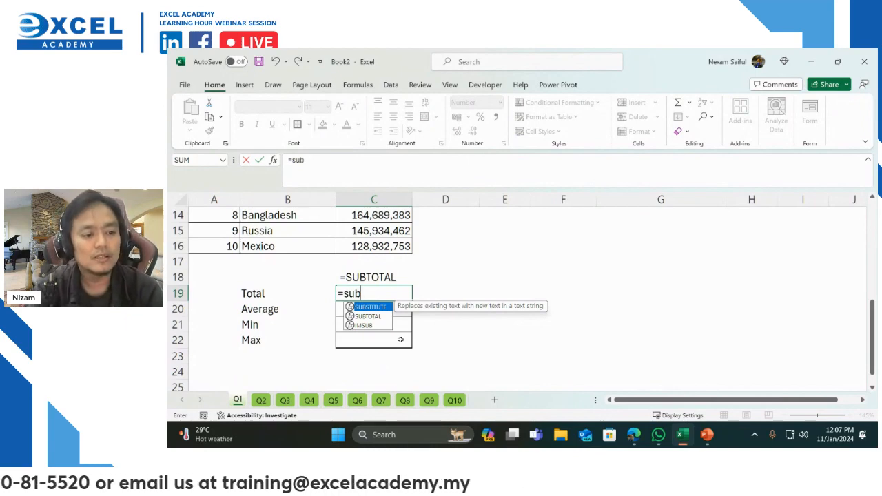
{"action": "key", "text": "Down"}
{"action": "key", "text": "Down"}
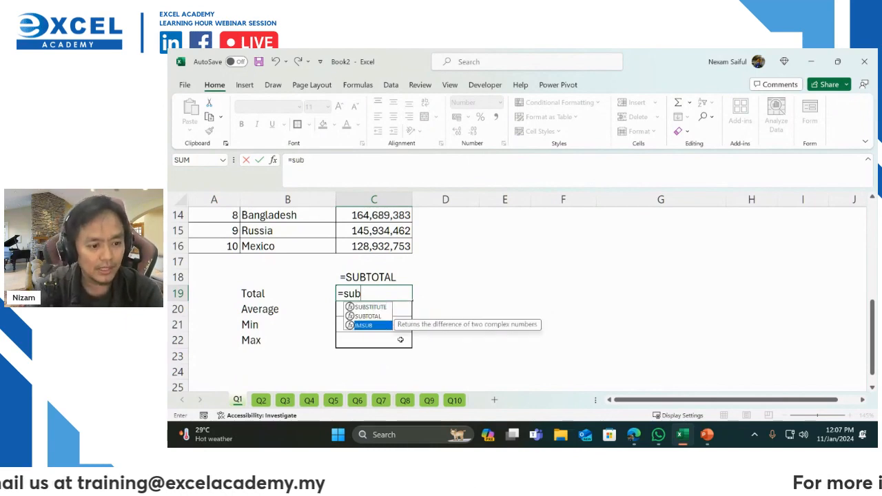
{"action": "key", "text": "Up"}
{"action": "key", "text": "Up"}
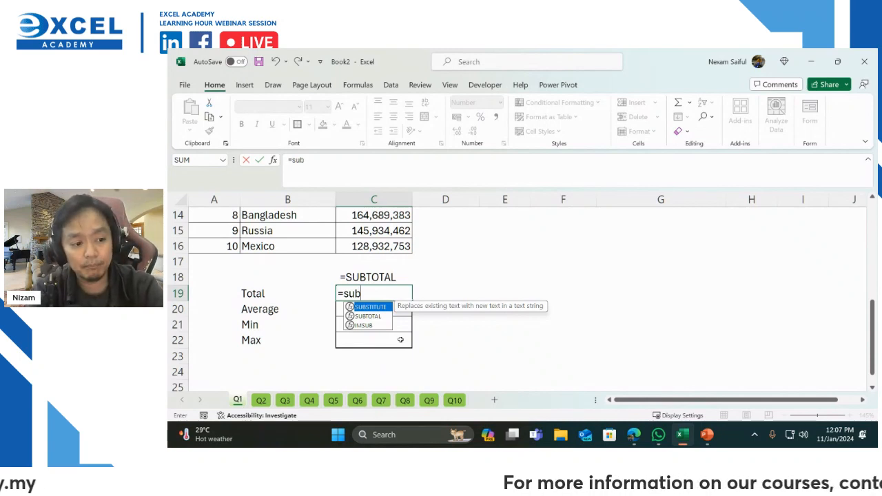
{"action": "key", "text": "Tab"}
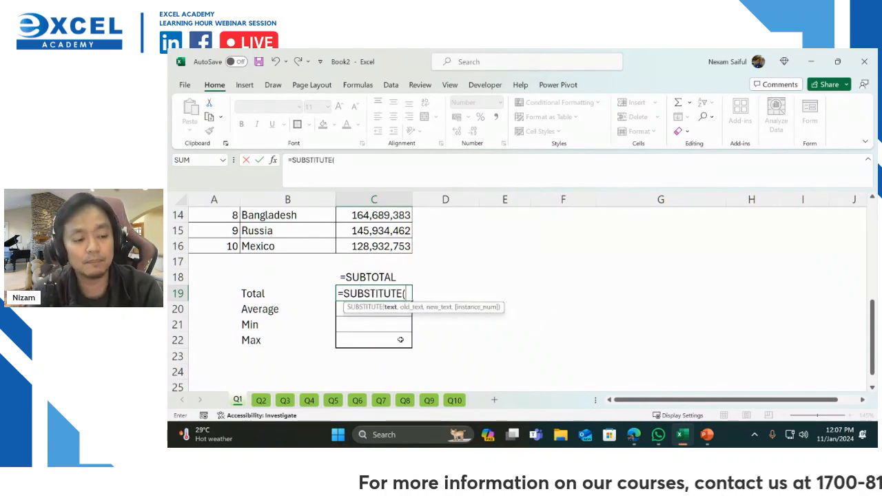
{"action": "key", "text": "BackSpace"}
{"action": "key", "text": "BackSpace"}
{"action": "key", "text": "BackSpace"}
{"action": "key", "text": "BackSpace"}
{"action": "key", "text": "BackSpace"}
{"action": "key", "text": "BackSpace"}
{"action": "key", "text": "BackSpace"}
{"action": "key", "text": "BackSpace"}
{"action": "key", "text": "BackSpace"}
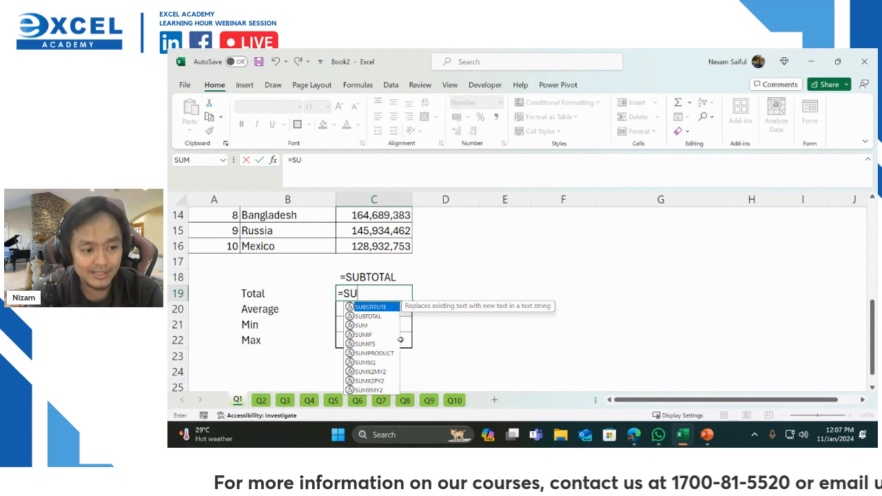
{"action": "key", "text": "BackSpace"}
{"action": "key", "text": "BackSpace"}
{"action": "key", "text": "BackSpace"}
{"action": "key", "text": "Escape"}
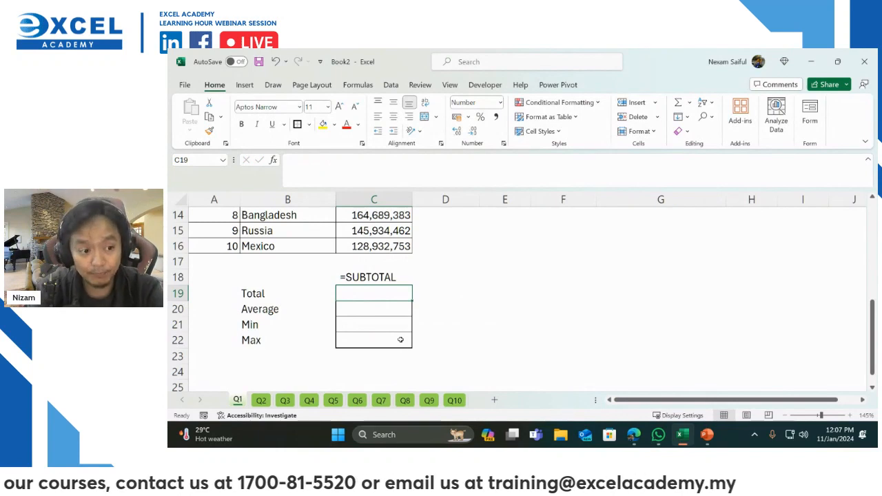
Try starting the Total formula in C19 with +sub and -sub instead of an equals sign, and discard the entry
{"action": "type", "text": "="}
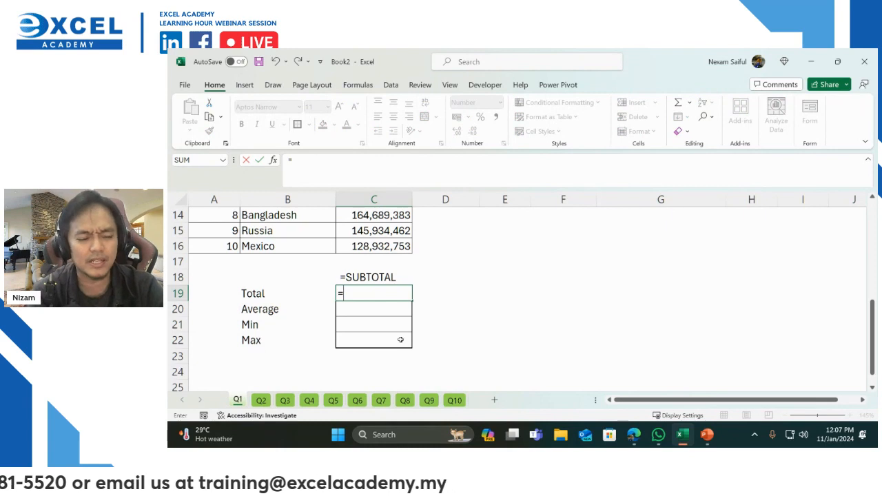
{"action": "key", "text": "BackSpace"}
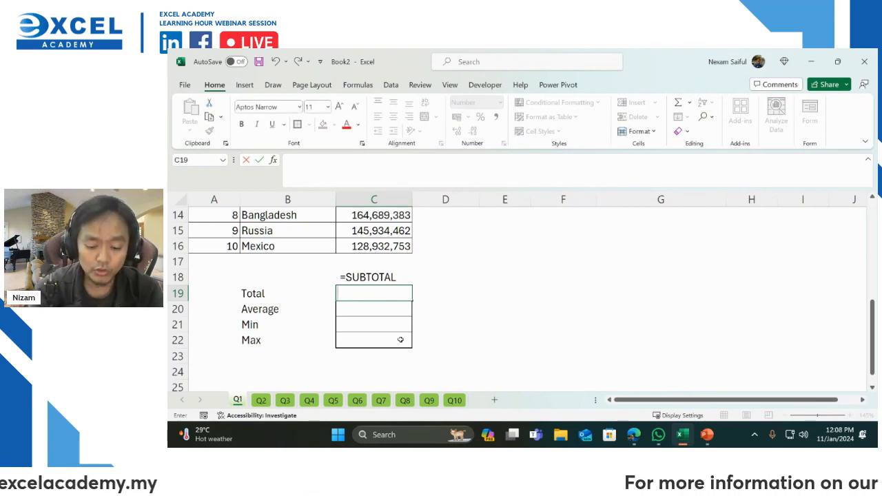
{"action": "type", "text": "+"}
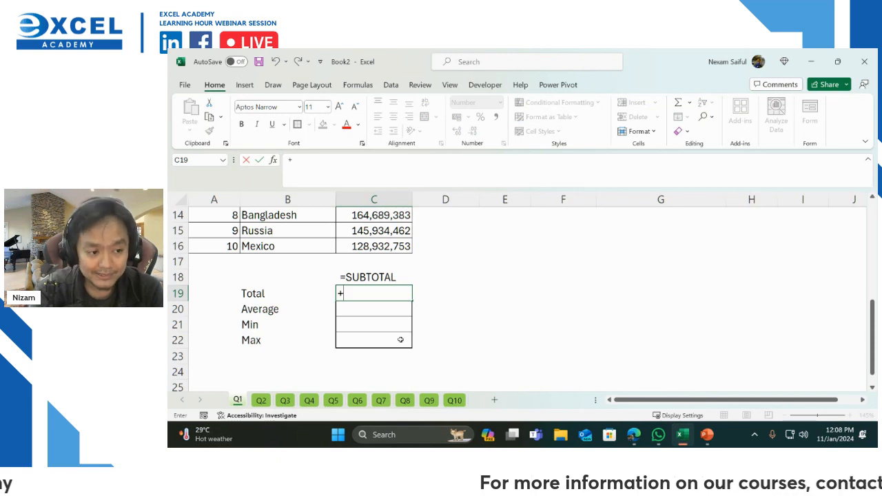
{"action": "type", "text": "sub"}
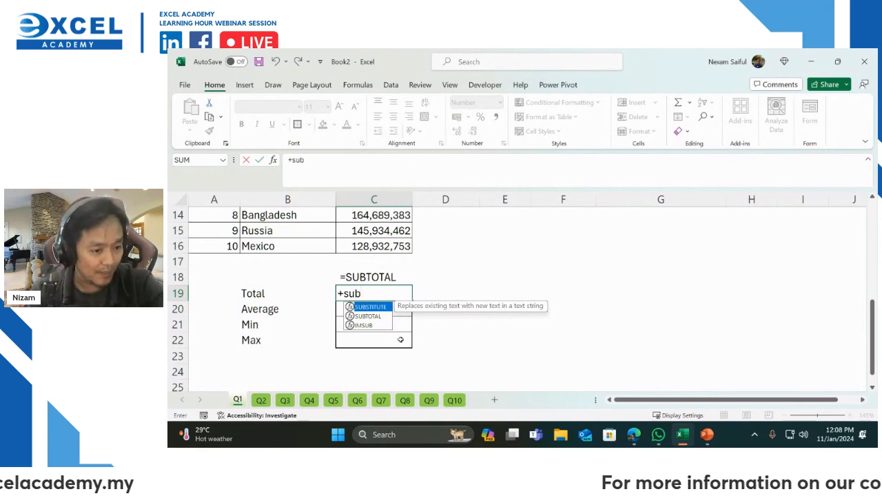
{"action": "key", "text": "BackSpace"}
{"action": "key", "text": "BackSpace"}
{"action": "key", "text": "BackSpace"}
{"action": "key", "text": "BackSpace"}
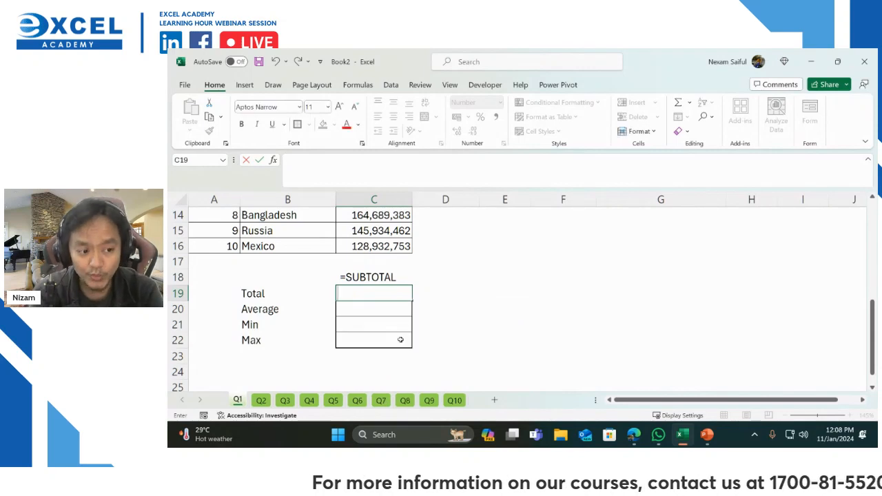
{"action": "type", "text": "-sub"}
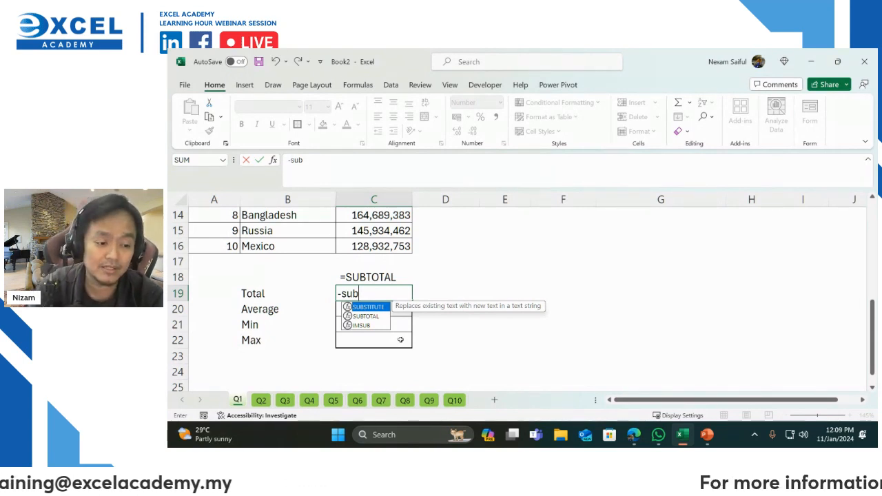
{"action": "key", "text": "Escape"}
{"action": "key", "text": "Escape"}
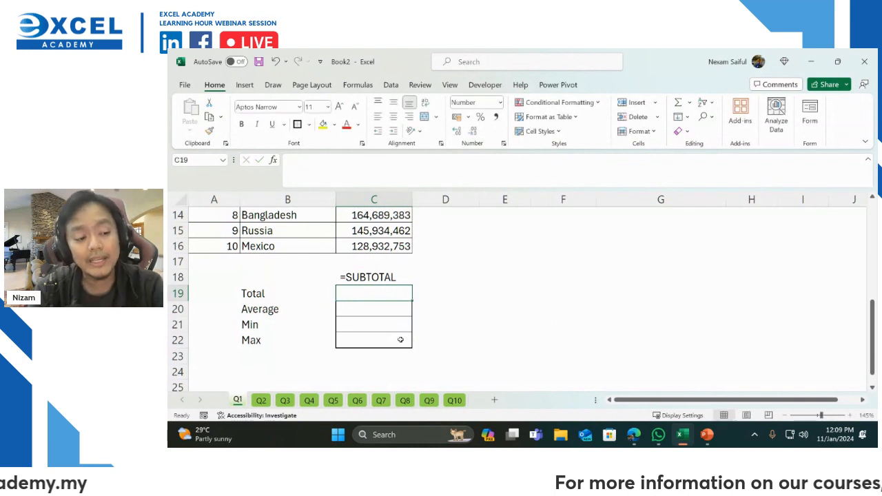
Enter a negative DATE formula for 2024, month 1, day 4 in cell E19, starting it with a minus sign instead of an equals sign
{"action": "key", "text": "Right"}
{"action": "key", "text": "Right"}
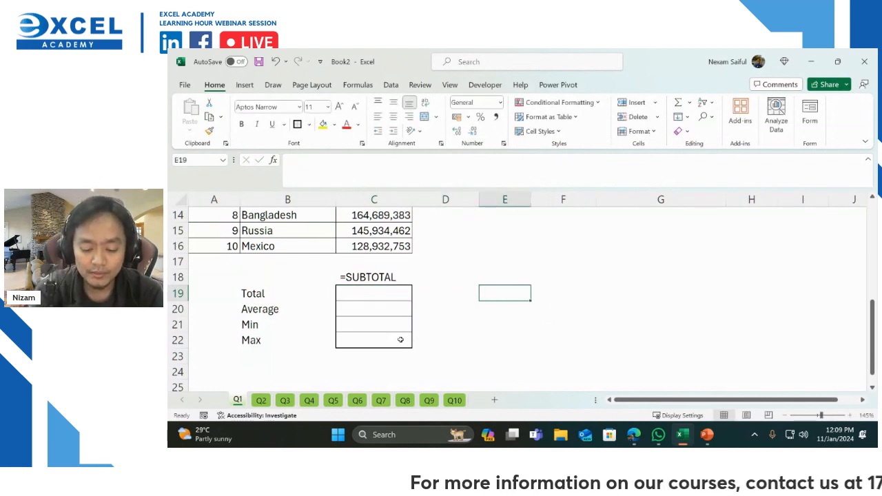
{"action": "type", "text": "-"}
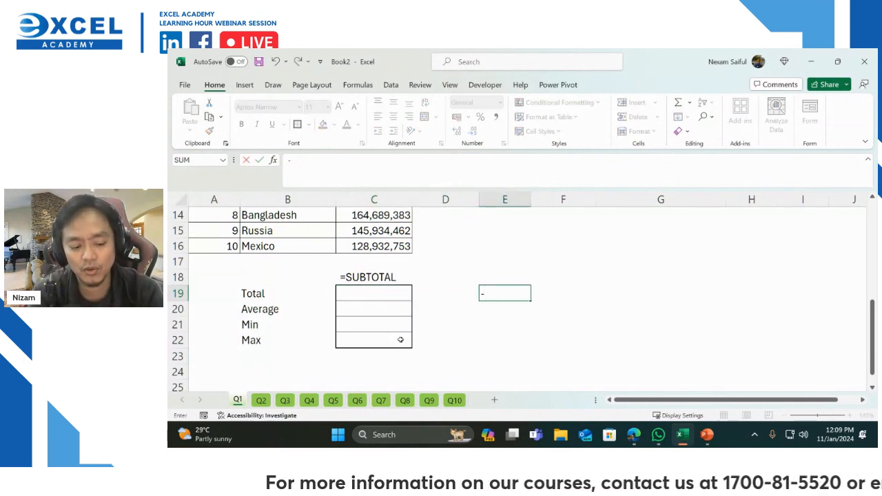
{"action": "type", "text": "date"}
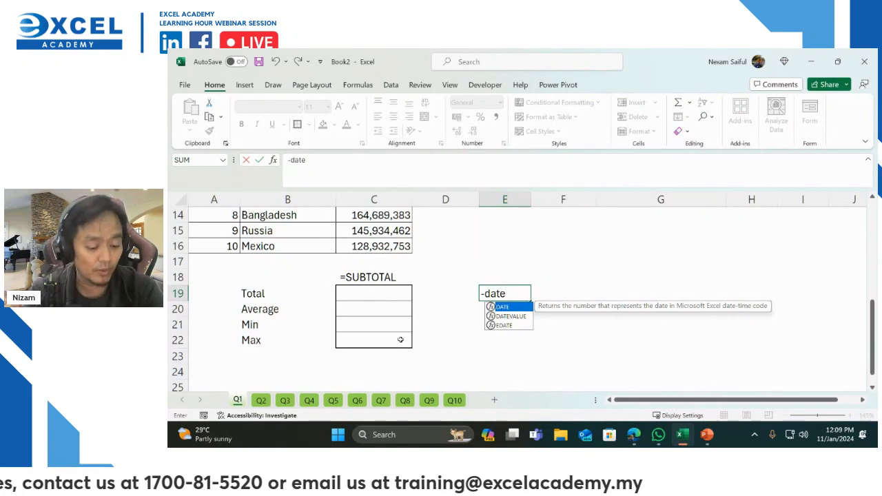
{"action": "key", "text": "Tab"}
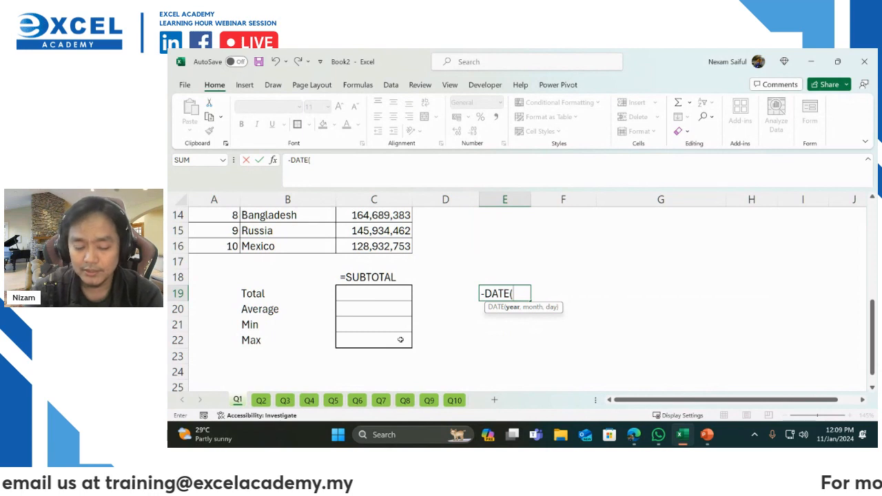
{"action": "type", "text": "2"}
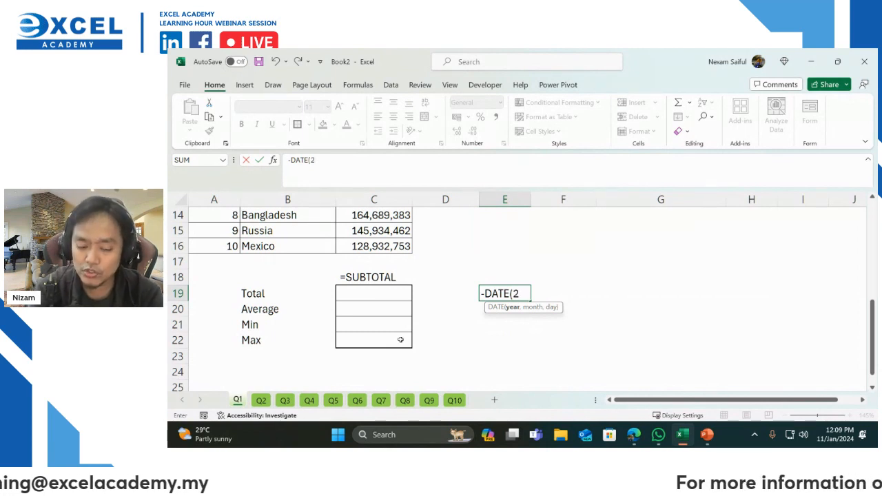
{"action": "type", "text": "024"}
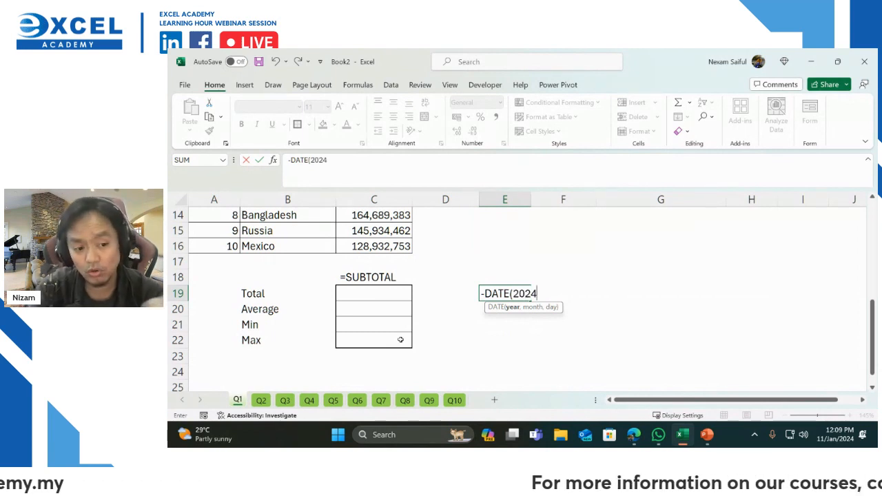
{"action": "type", "text": ","}
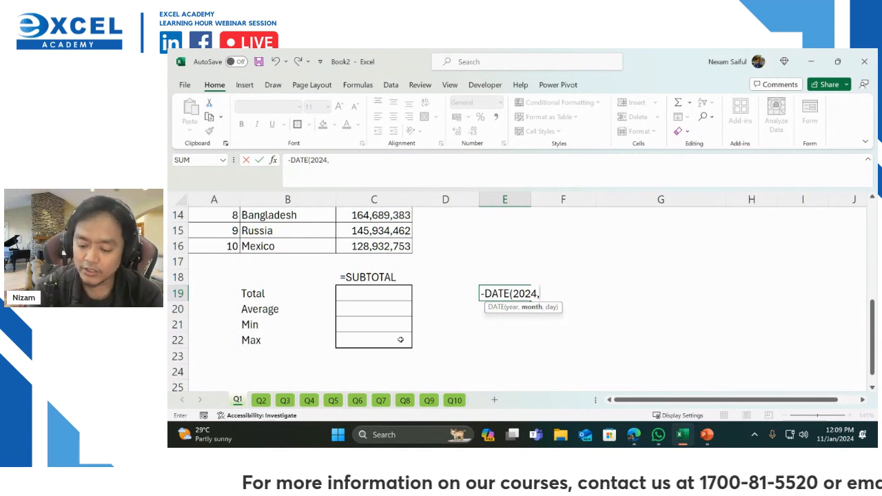
{"action": "type", "text": "1"}
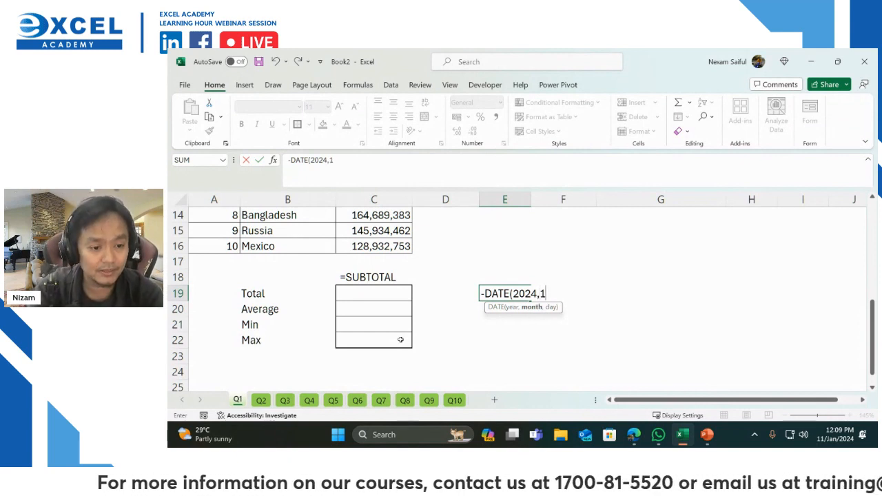
{"action": "type", "text": ","}
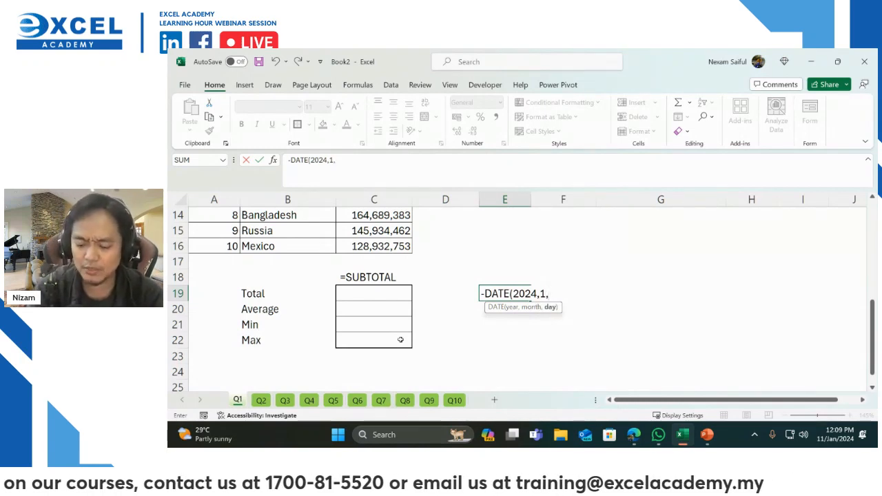
{"action": "type", "text": "4"}
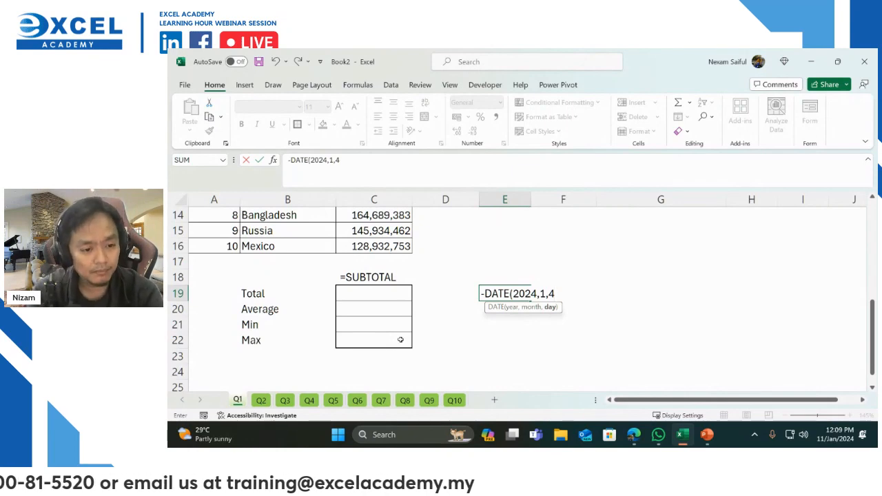
{"action": "key", "text": "Return"}
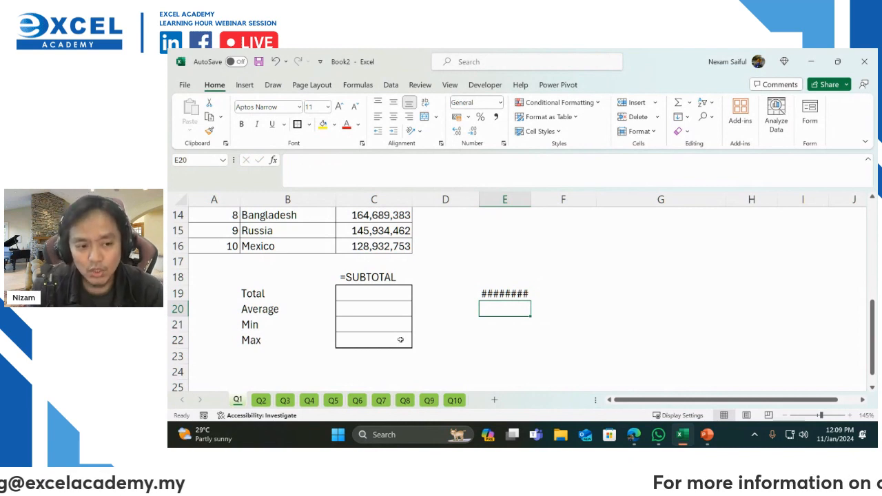
{"action": "key", "text": "Up"}
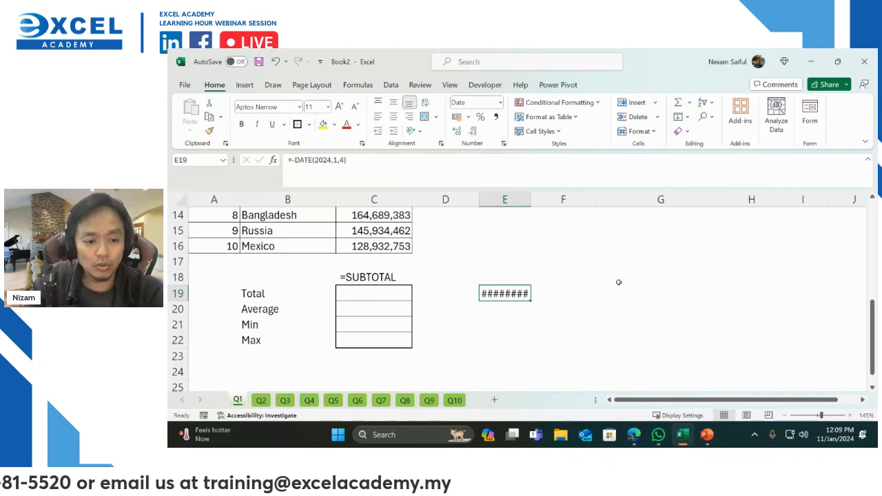
Enter 123412313 in cell F17 and narrow column F until the number no longer fits
{"action": "left_click", "coordinate": [584, 263]}
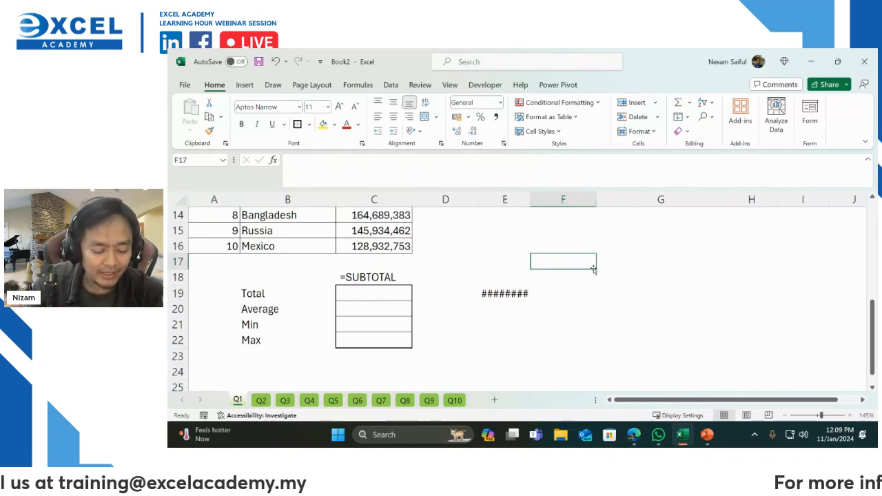
{"action": "type", "text": "123412313"}
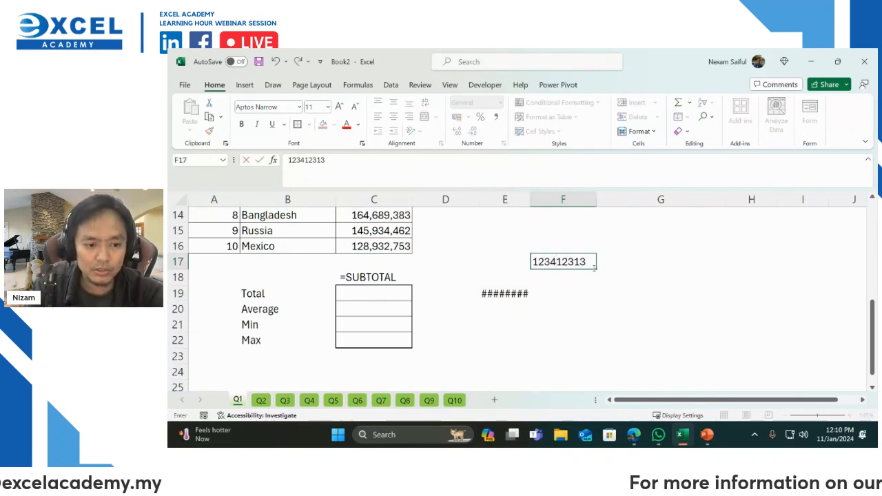
{"action": "key", "text": "Return"}
{"action": "left_click", "coordinate": [583, 263]}
{"action": "left_click_drag", "start_coordinate": [596, 203], "coordinate": [555, 205]}
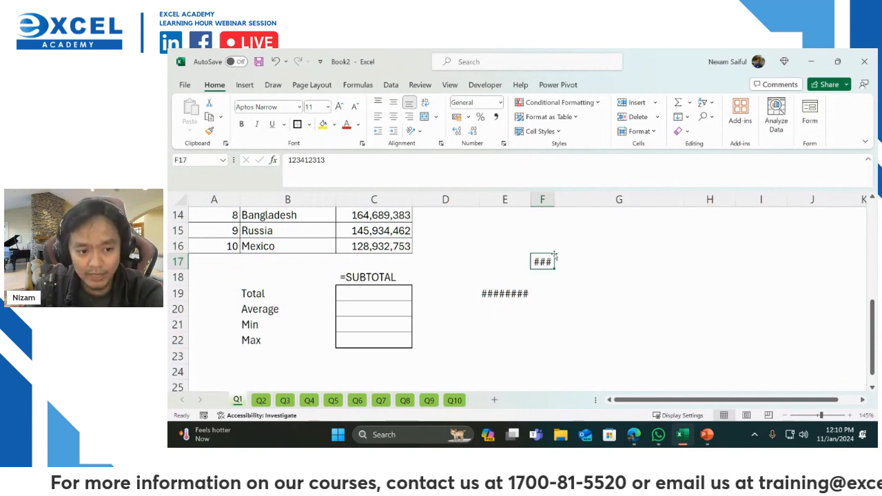
Autofit column F to the number in F17 and clear that cell
{"action": "double_click", "coordinate": [556, 201]}
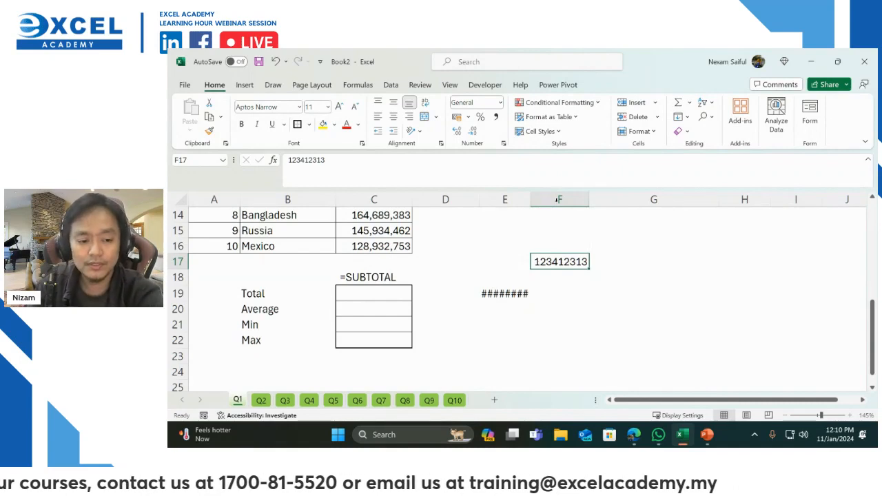
{"action": "key", "text": "Delete"}
Widen column E to several times its width and check the DATE formula in E19 without changing it
{"action": "left_click", "coordinate": [514, 296]}
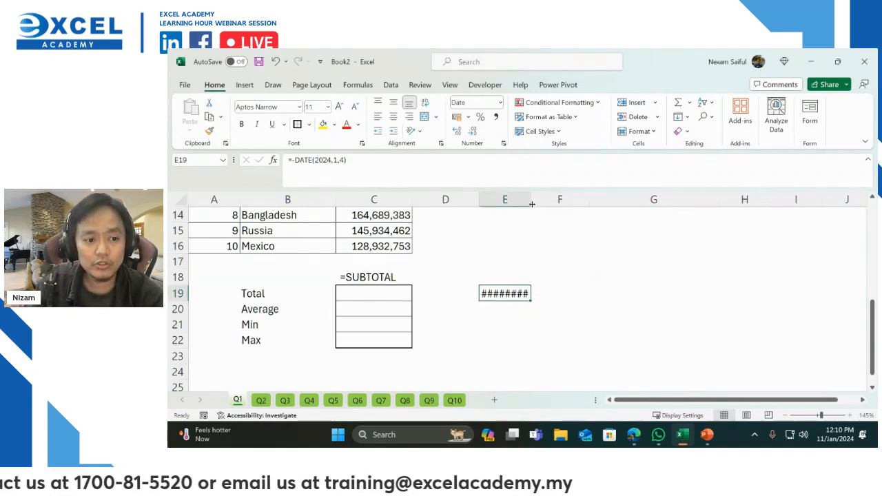
{"action": "left_click_drag", "start_coordinate": [532, 204], "coordinate": [848, 191]}
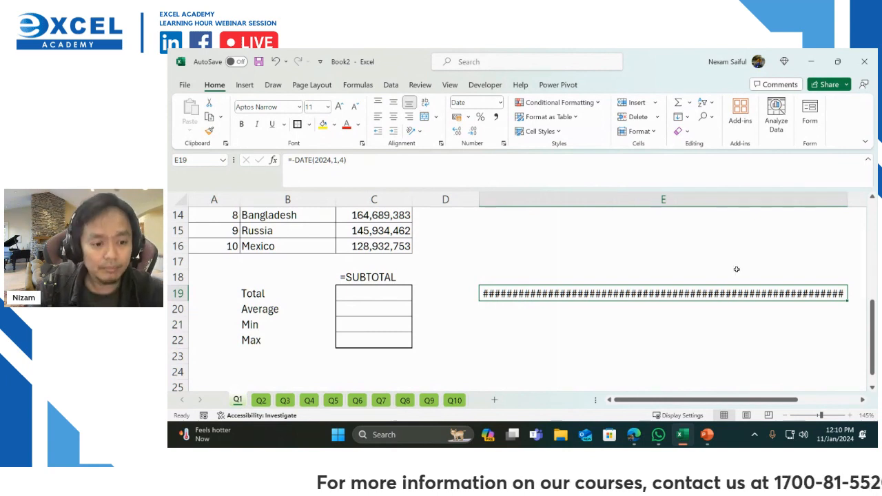
{"action": "key", "text": "F2"}
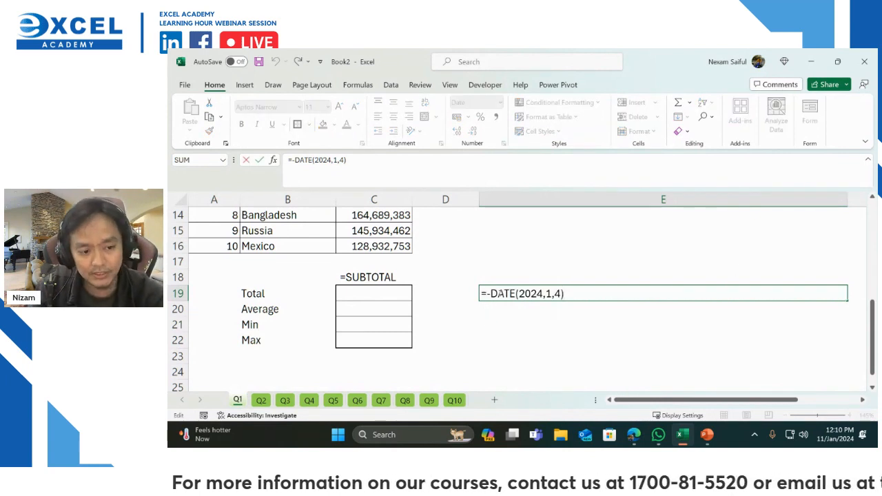
{"action": "left_click", "coordinate": [638, 323]}
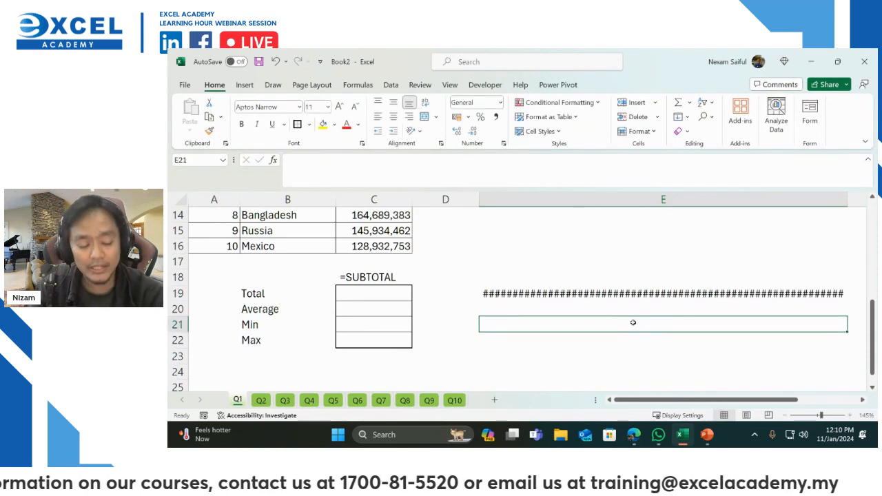
Check the negative DATE formula in cell E19 and clear that cell
{"action": "left_click", "coordinate": [583, 293]}
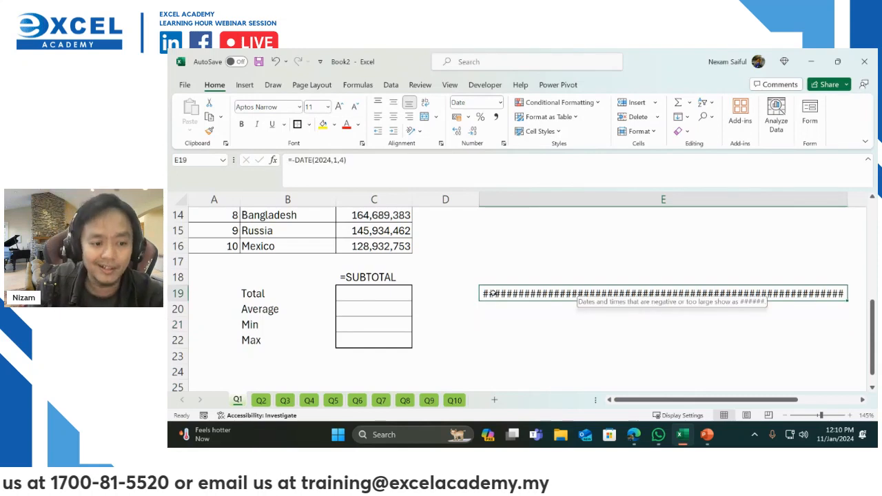
{"action": "double_click", "coordinate": [505, 295]}
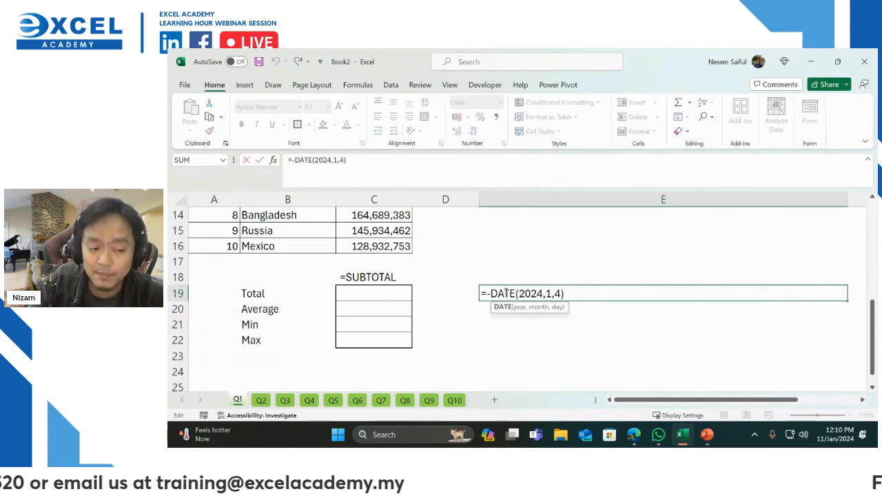
{"action": "key", "text": "Escape"}
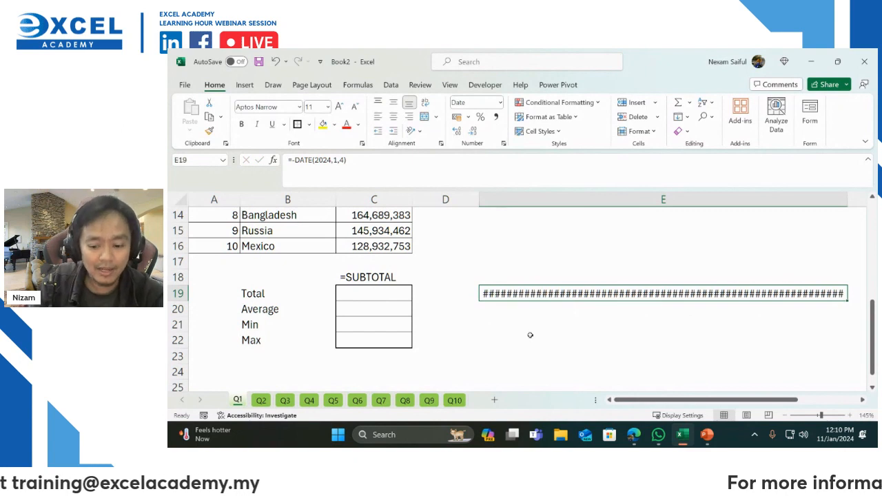
{"action": "key", "text": "Delete"}
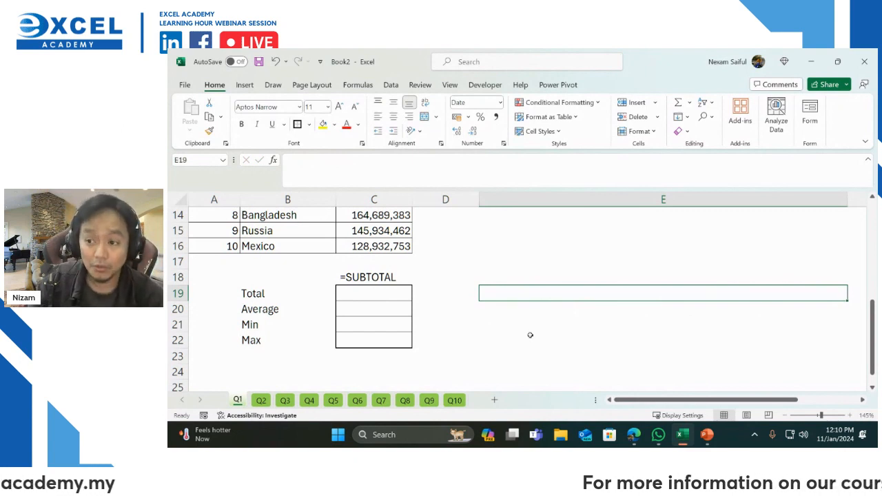
Try starting an entry in the Total cell C19 with an @ sign instead of an equals sign
{"action": "left_click", "coordinate": [391, 294]}
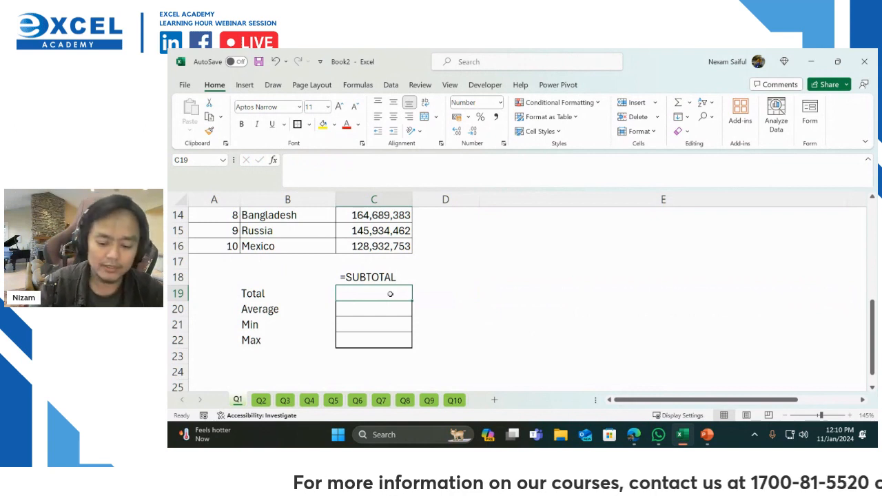
{"action": "type", "text": "="}
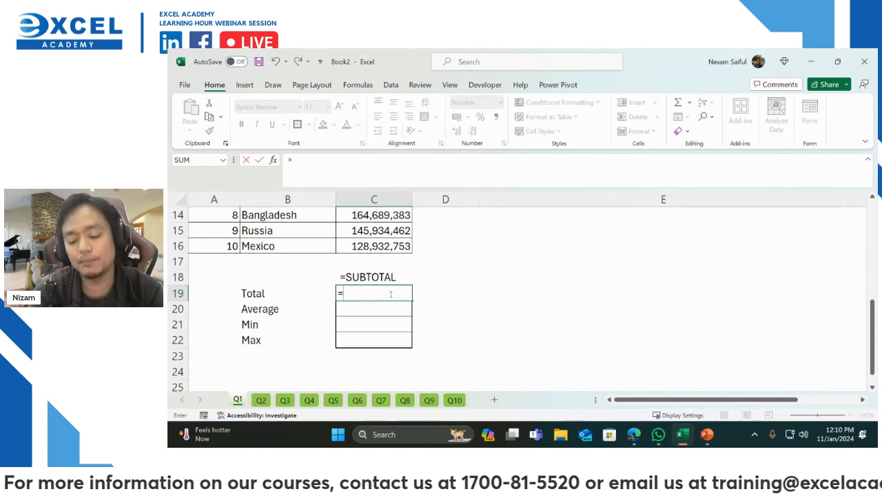
{"action": "key", "text": "BackSpace"}
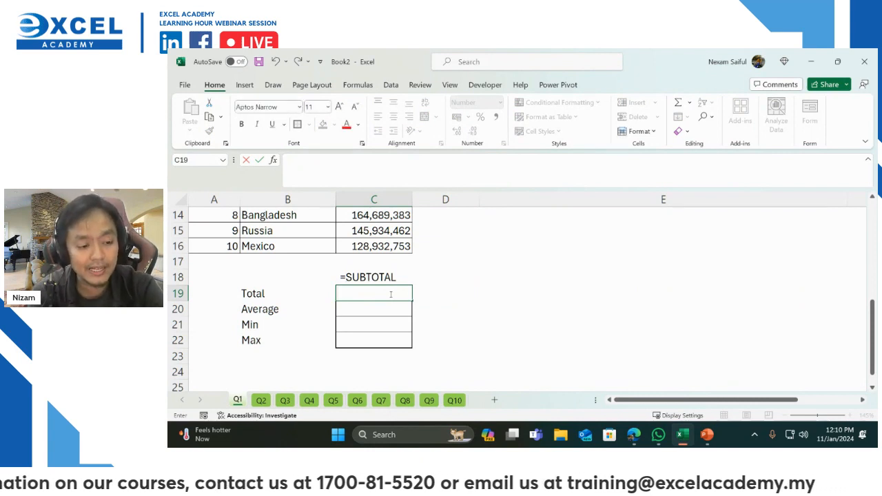
{"action": "type", "text": "@"}
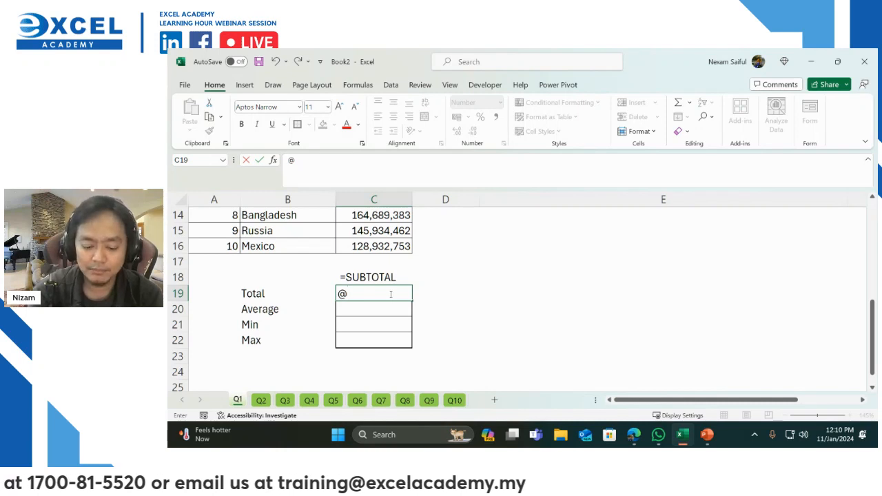
{"action": "type", "text": "r"}
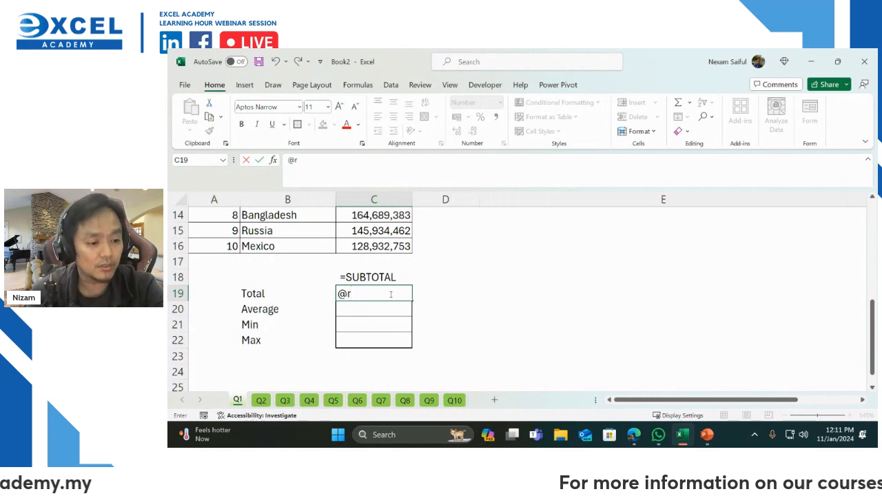
{"action": "key", "text": "BackSpace"}
{"action": "key", "text": "BackSpace"}
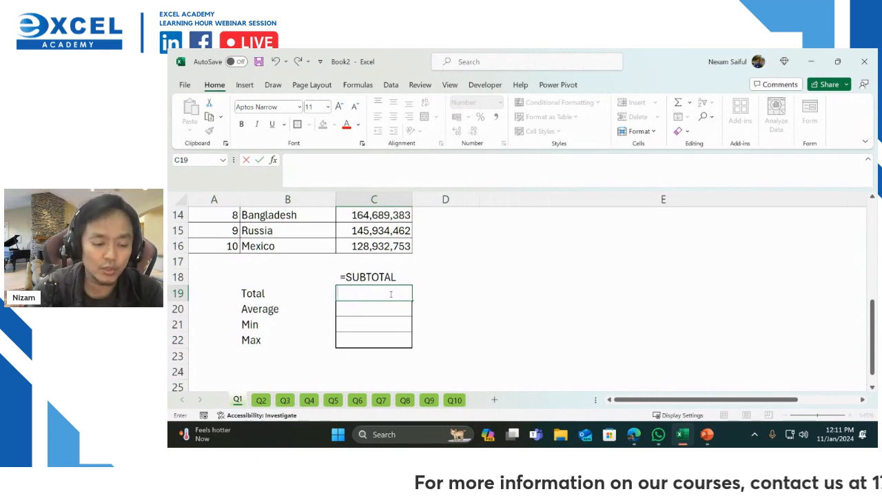
Begin a SUBTOTAL formula in the Total cell C19 and review the available function numbers from 1 to 111
{"action": "type", "text": "=sub"}
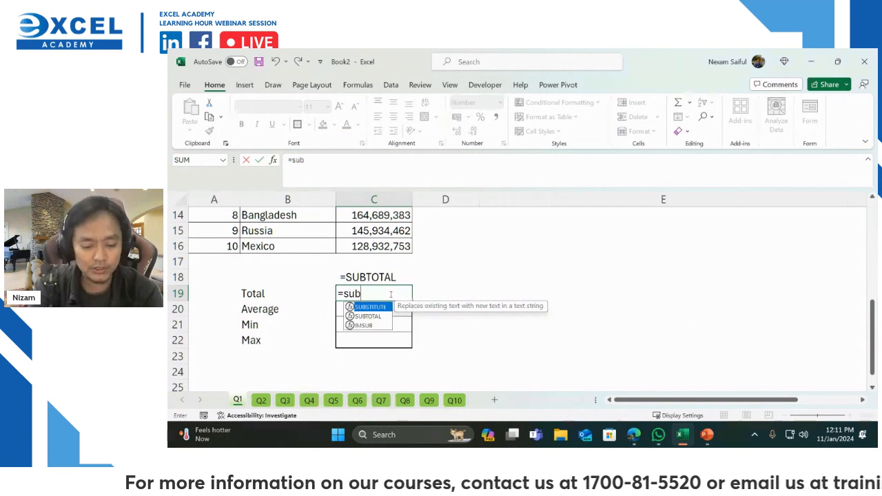
{"action": "key", "text": "Down"}
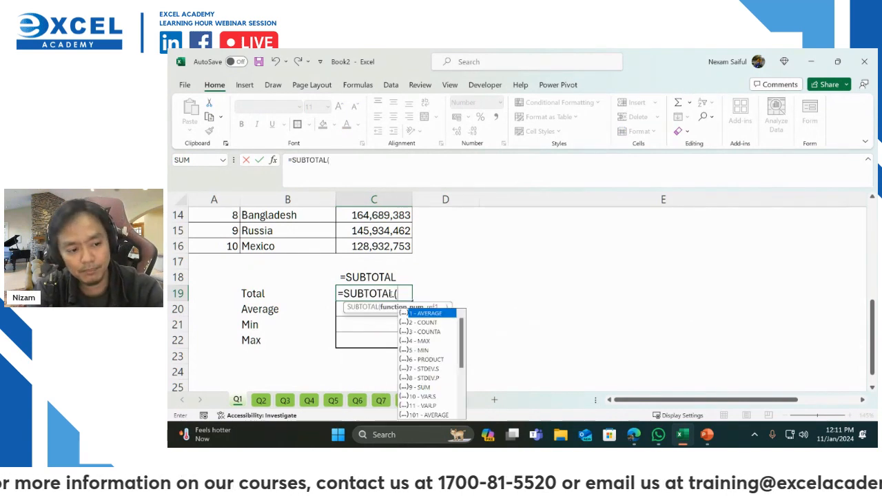
{"action": "key", "text": "Tab"}
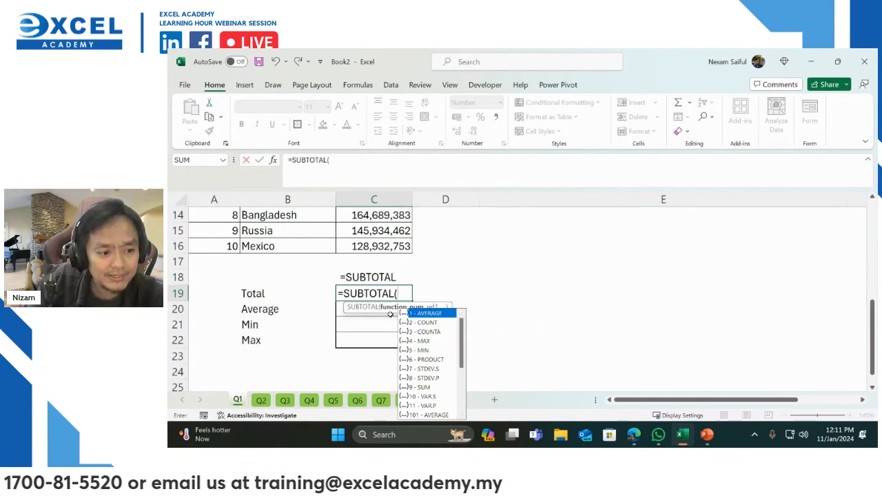
{"action": "left_click_drag", "start_coordinate": [390, 314], "coordinate": [469, 267]}
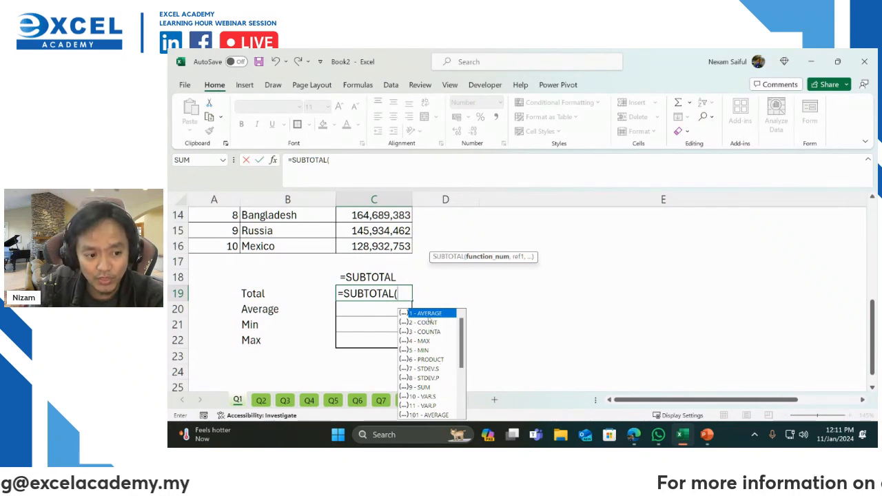
{"action": "left_click_drag", "start_coordinate": [461, 331], "coordinate": [461, 359]}
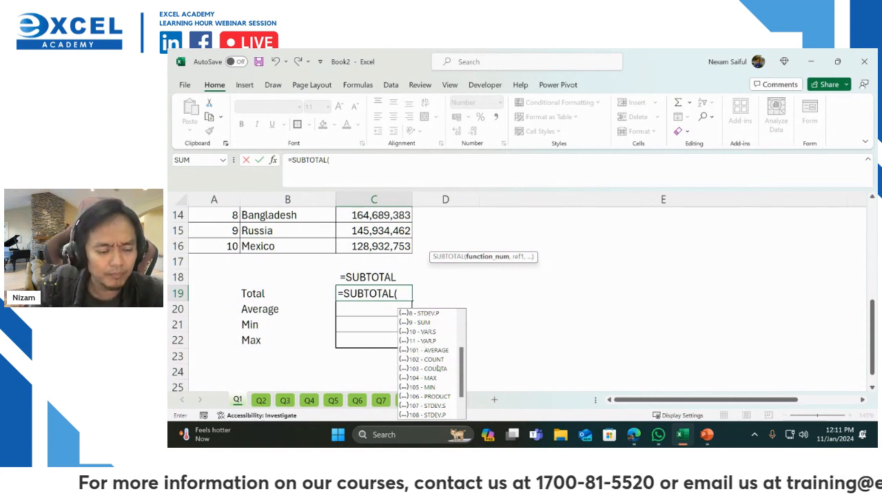
{"action": "scroll", "coordinate": [430, 343], "scroll_direction": "up", "scroll_amount": 3}
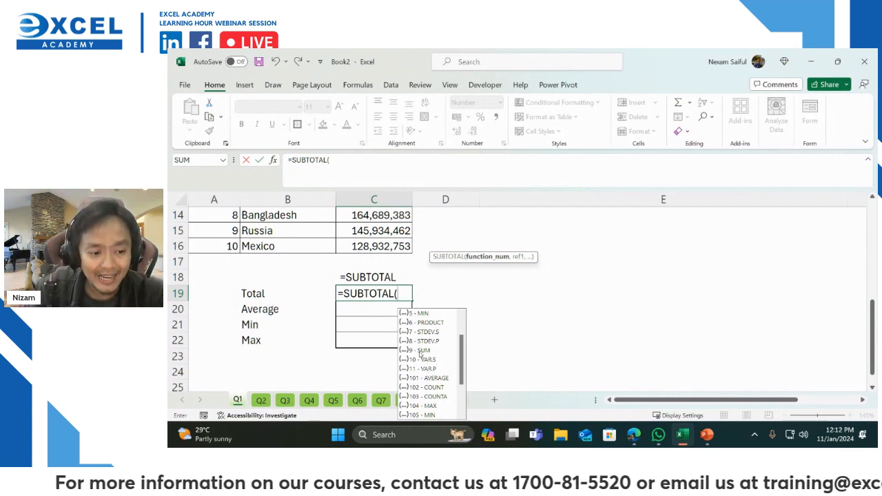
{"action": "scroll", "coordinate": [432, 354], "scroll_direction": "down", "scroll_amount": 3}
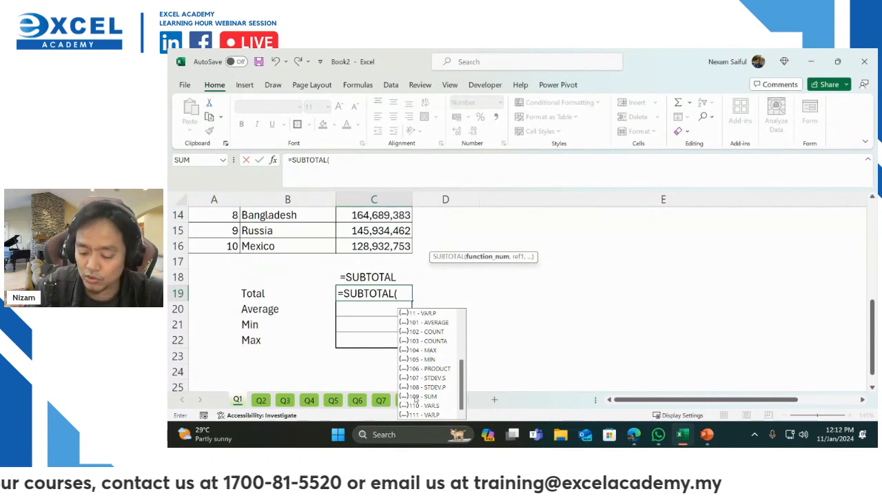
{"action": "type", "text": "1"}
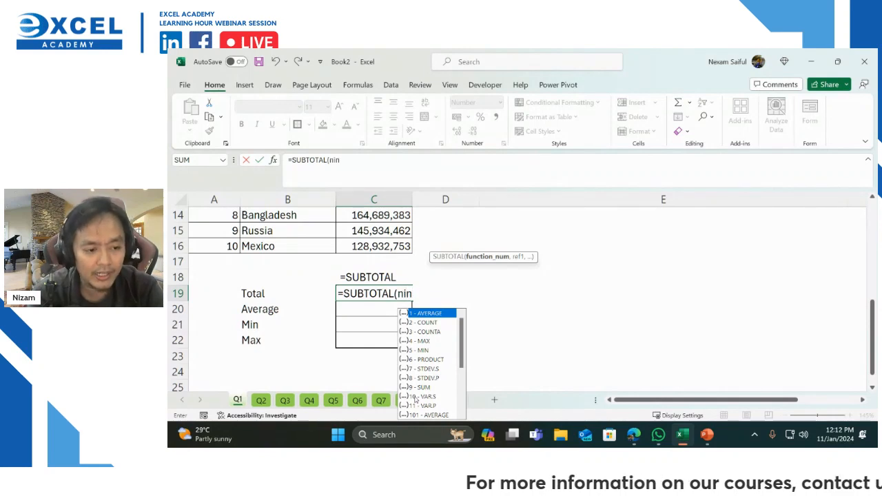
{"action": "key", "text": "BackSpace"}
{"action": "key", "text": "BackSpace"}
{"action": "key", "text": "BackSpace"}
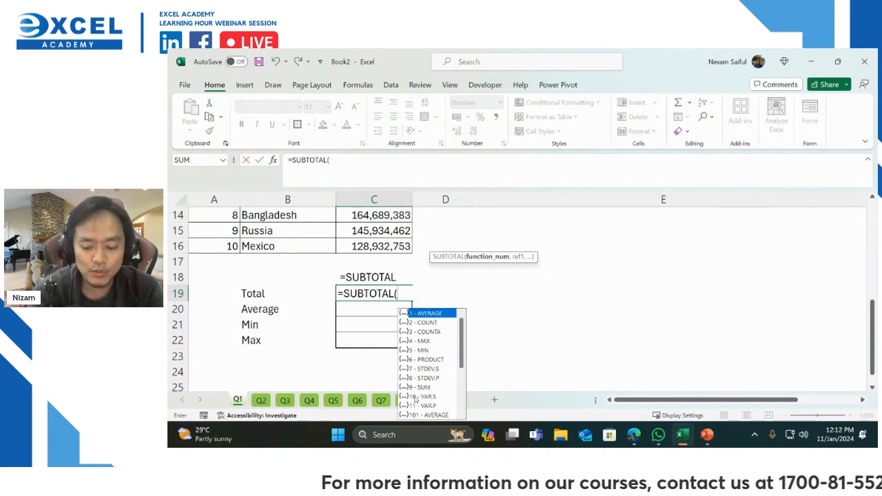
{"action": "type", "text": "109"}
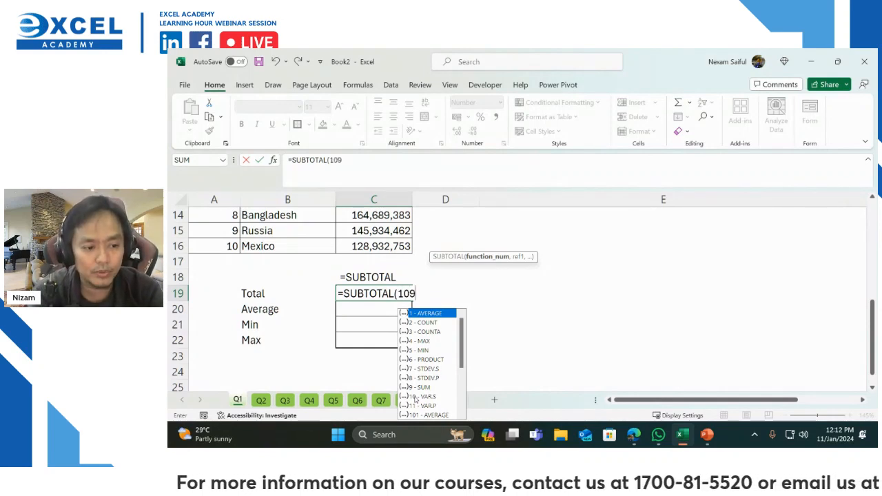
{"action": "key", "text": "BackSpace"}
{"action": "key", "text": "BackSpace"}
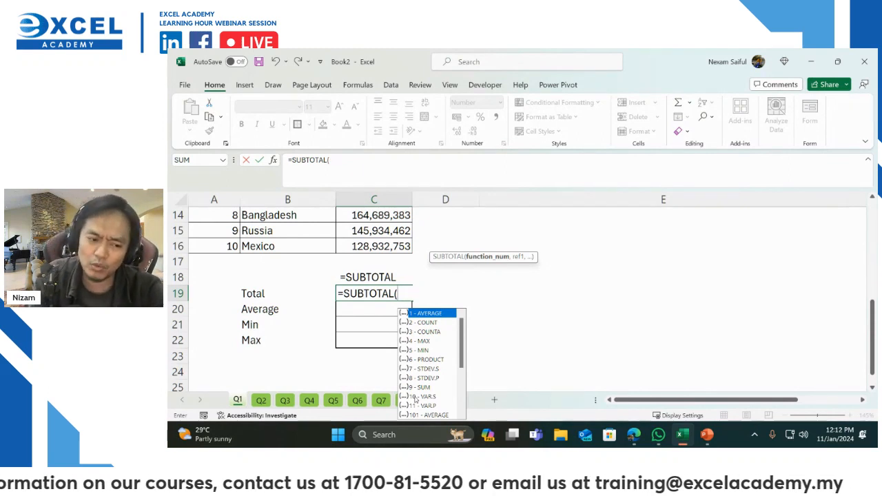
Choose 109 - SUM as the function number of the SUBTOTAL formula and continue to its reference argument
{"action": "scroll", "coordinate": [420, 399], "scroll_direction": "down", "scroll_amount": 4}
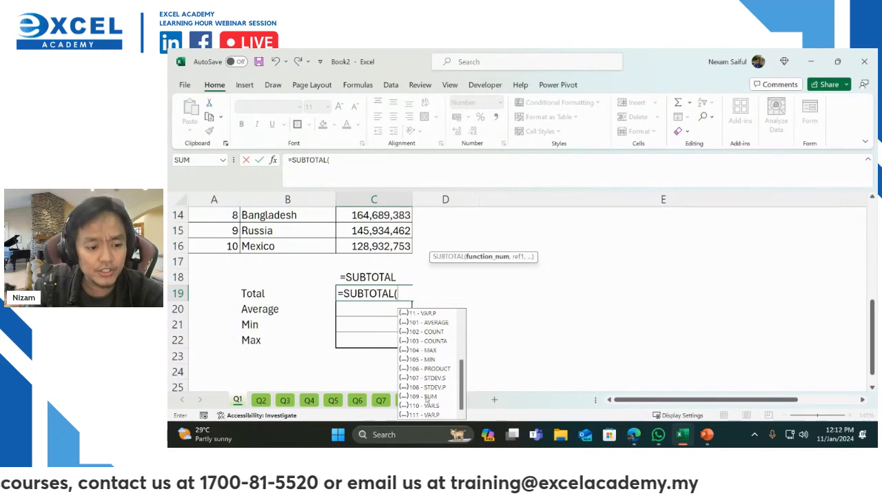
{"action": "double_click", "coordinate": [431, 397]}
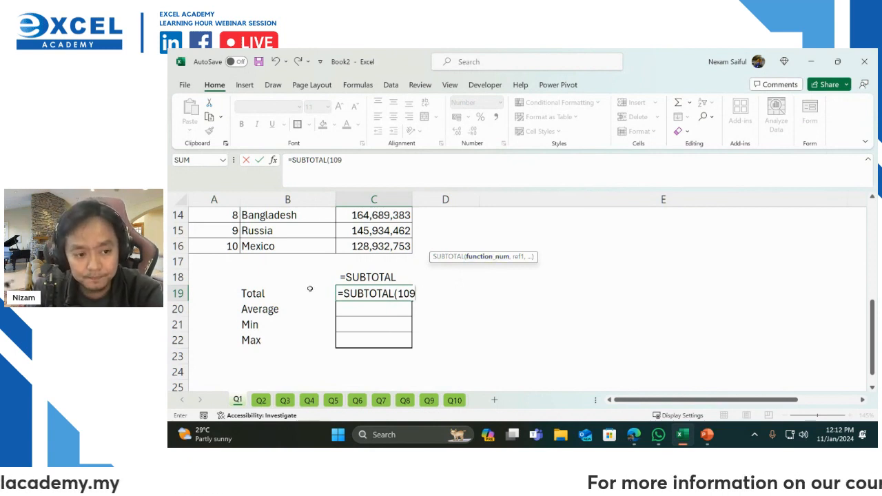
{"action": "type", "text": ","}
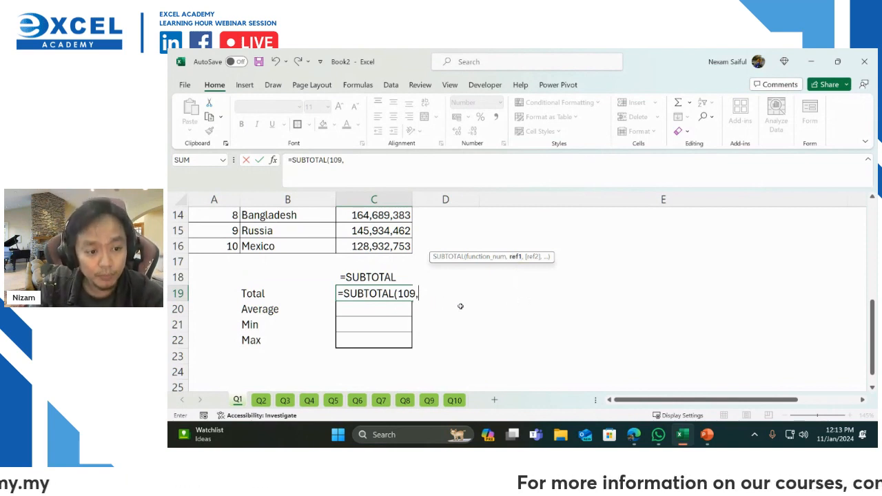
Try the population range C7:C16 as the SUBTOTAL reference and remove it from the formula again
{"action": "scroll", "coordinate": [460, 306], "scroll_direction": "up", "scroll_amount": 2}
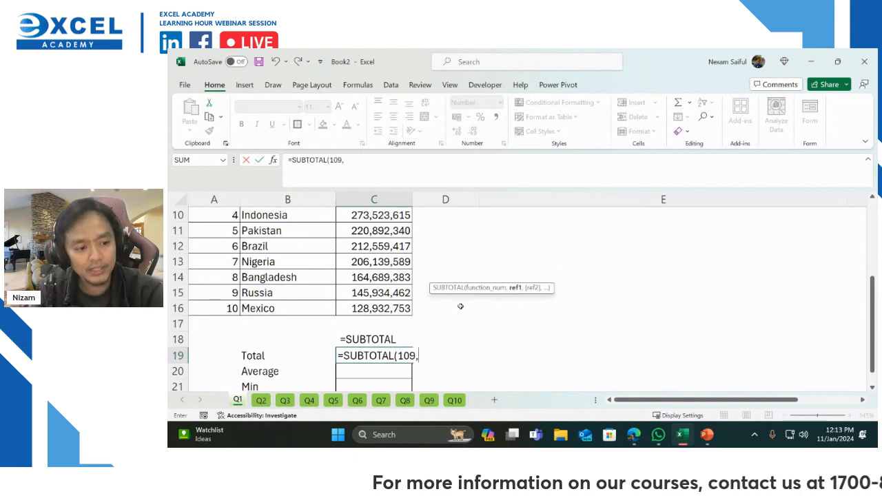
{"action": "scroll", "coordinate": [460, 305], "scroll_direction": "up", "scroll_amount": 2}
{"action": "left_click_drag", "start_coordinate": [379, 230], "coordinate": [383, 371]}
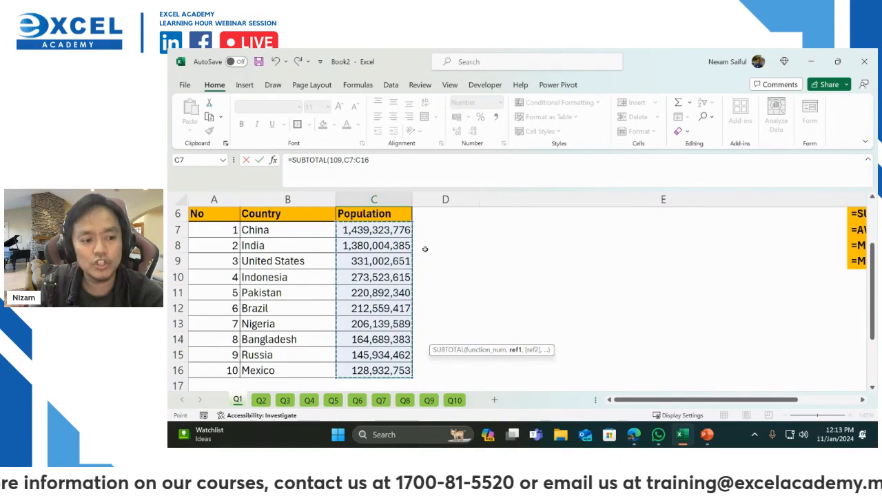
{"action": "scroll", "coordinate": [425, 249], "scroll_direction": "down", "scroll_amount": 2}
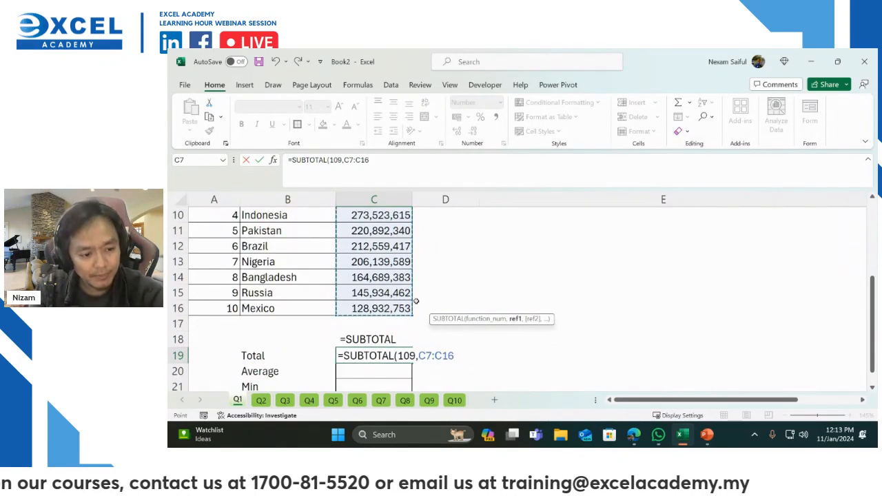
{"action": "scroll", "coordinate": [416, 302], "scroll_direction": "up", "scroll_amount": 2}
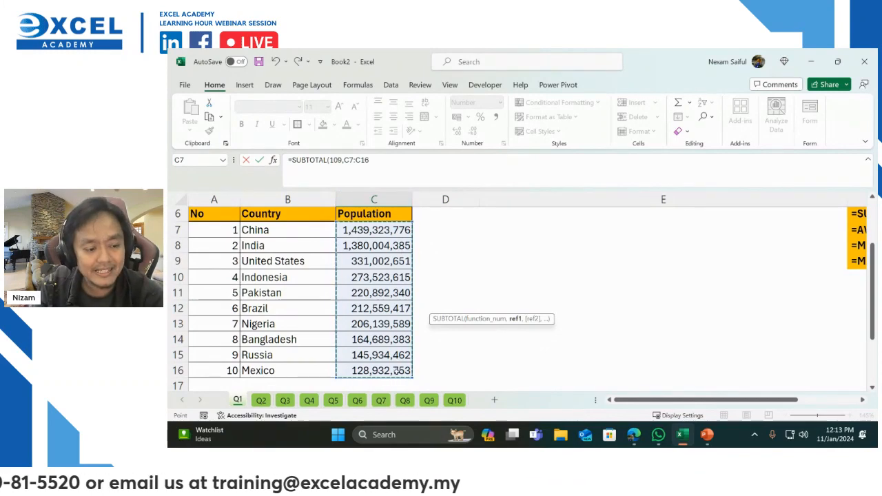
{"action": "scroll", "coordinate": [398, 371], "scroll_direction": "down", "scroll_amount": 3}
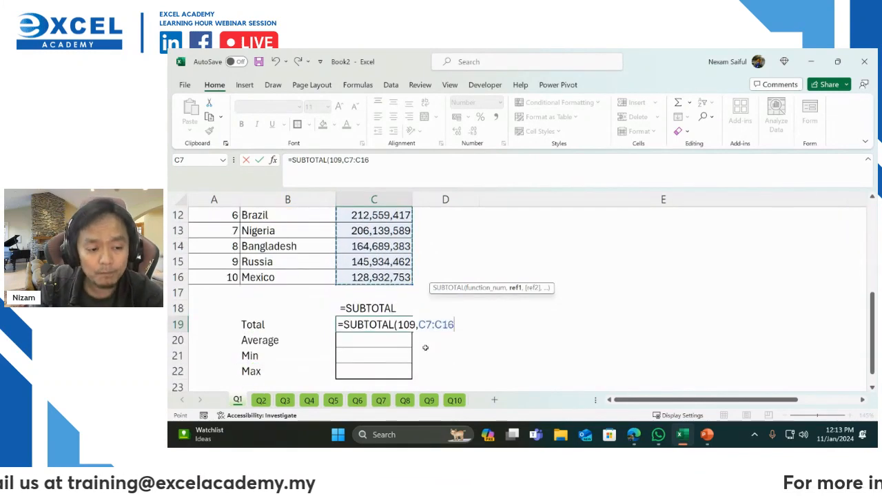
{"action": "scroll", "coordinate": [425, 348], "scroll_direction": "down", "scroll_amount": 1}
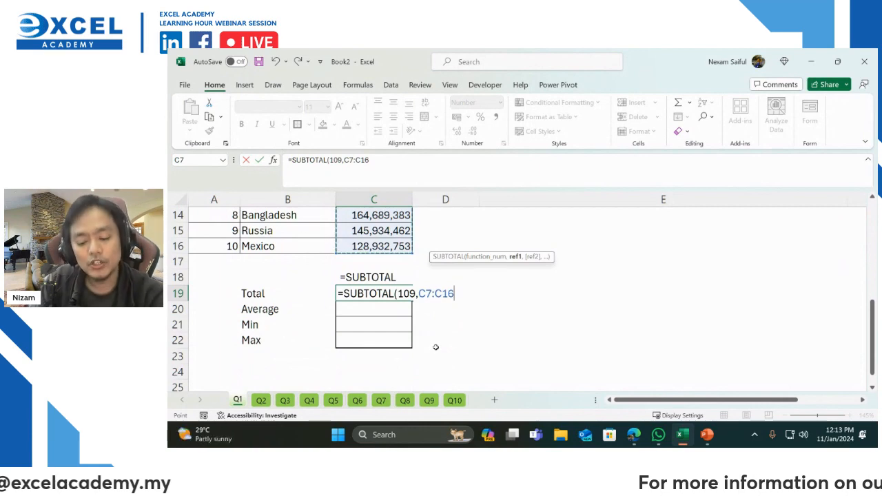
{"action": "key", "text": "BackSpace"}
{"action": "key", "text": "BackSpace"}
{"action": "key", "text": "BackSpace"}
{"action": "key", "text": "BackSpace"}
{"action": "key", "text": "BackSpace"}
{"action": "key", "text": "BackSpace"}
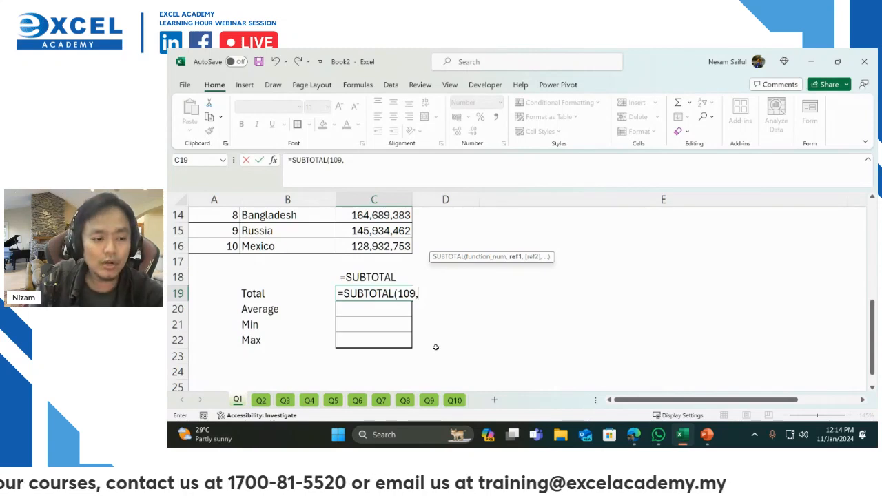
Complete the SUBTOTAL formula in C19 with the population range C7:C16 as its reference
{"action": "scroll", "coordinate": [436, 347], "scroll_direction": "up", "scroll_amount": 2}
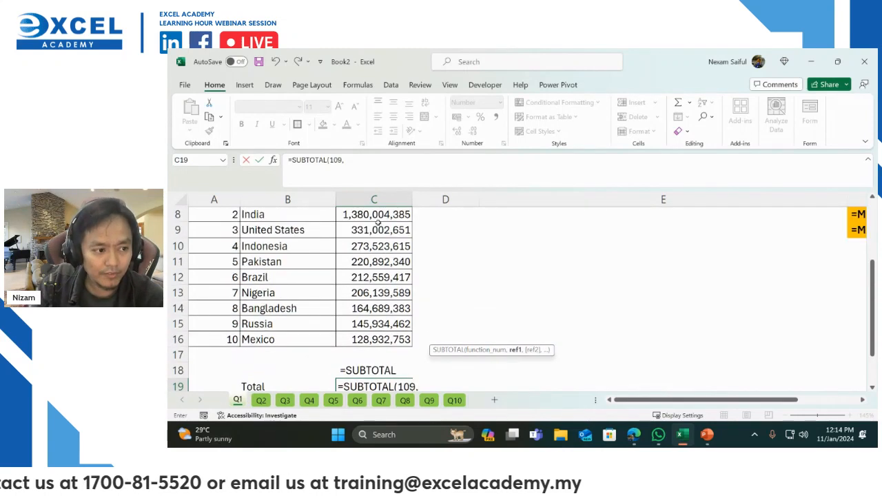
{"action": "scroll", "coordinate": [378, 219], "scroll_direction": "up", "scroll_amount": 1}
{"action": "left_click_drag", "start_coordinate": [379, 229], "coordinate": [379, 372]}
{"action": "scroll", "coordinate": [441, 285], "scroll_direction": "down", "scroll_amount": 1}
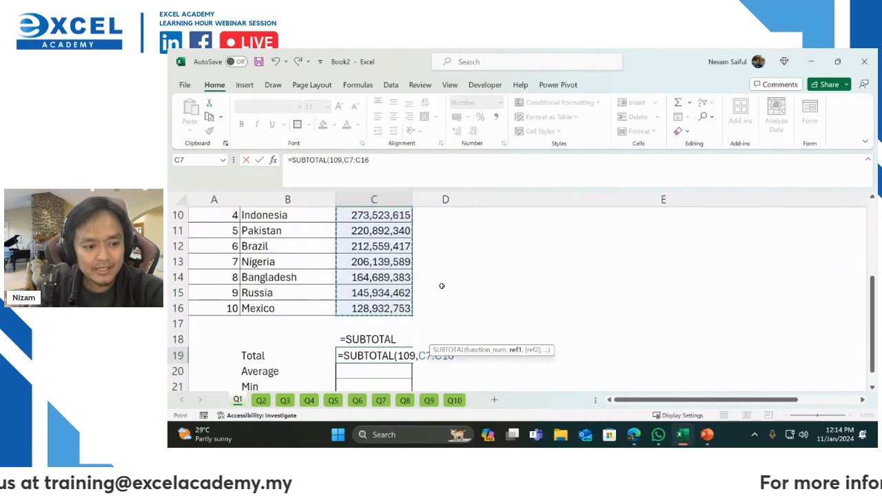
{"action": "scroll", "coordinate": [442, 286], "scroll_direction": "down", "scroll_amount": 1}
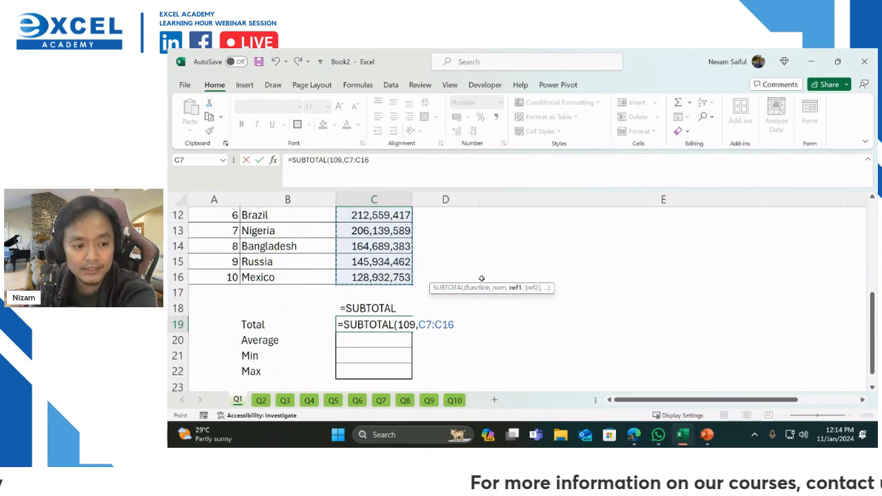
{"action": "key", "text": "Return"}
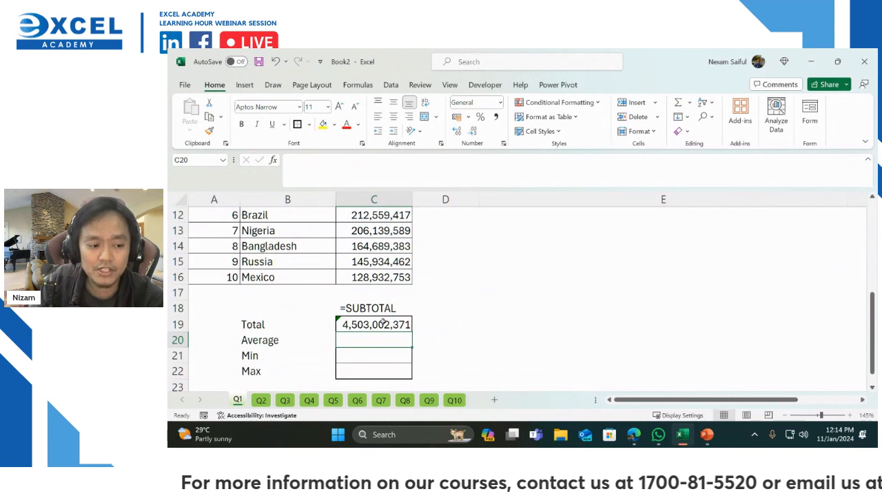
Insert a blank row at row 18 and move the =SUBTOTAL heading back up into C18
{"action": "left_click", "coordinate": [180, 307]}
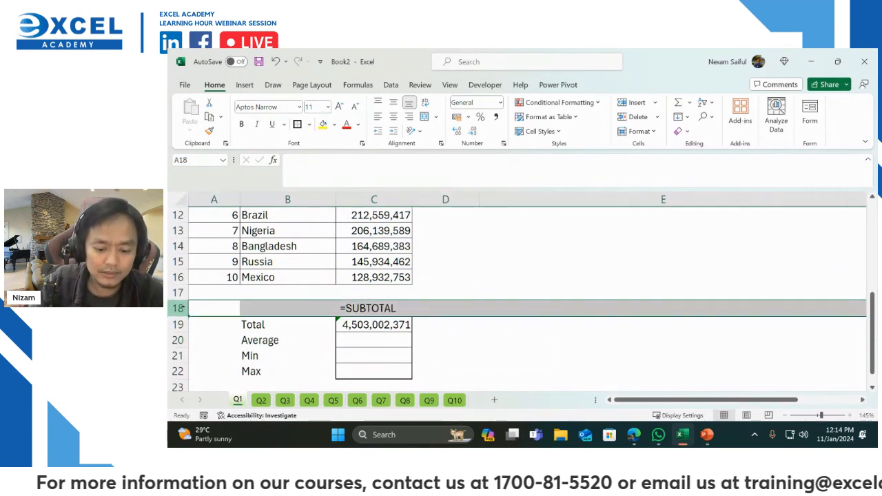
{"action": "key", "text": "ctrl+shift+equal"}
{"action": "key", "text": "Right"}
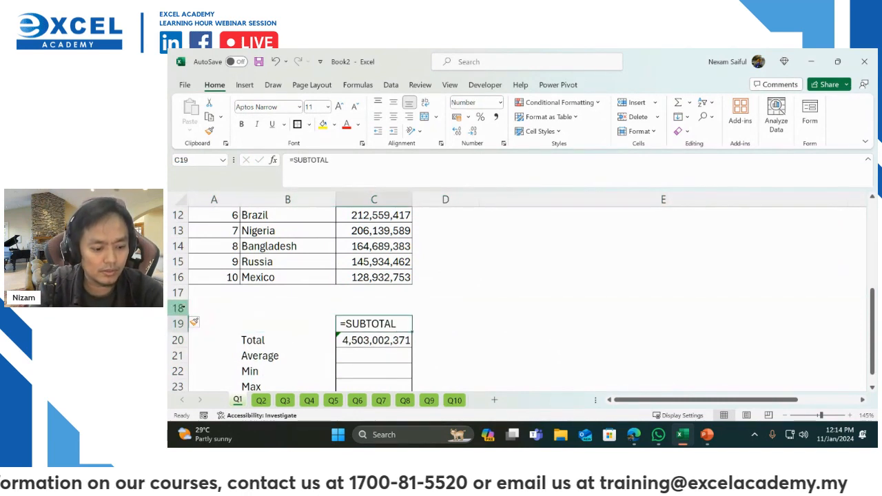
{"action": "key", "text": "ctrl+x"}
{"action": "key", "text": "Up"}
{"action": "key", "text": "ctrl+v"}
Label the columns above the Total row with the function numbers 109 in C19 and 9 in D19
{"action": "key", "text": "Down"}
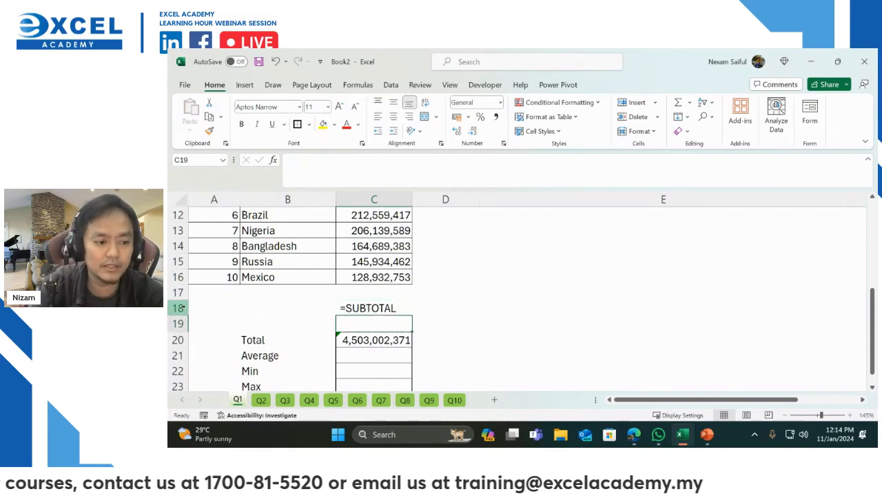
{"action": "type", "text": "109"}
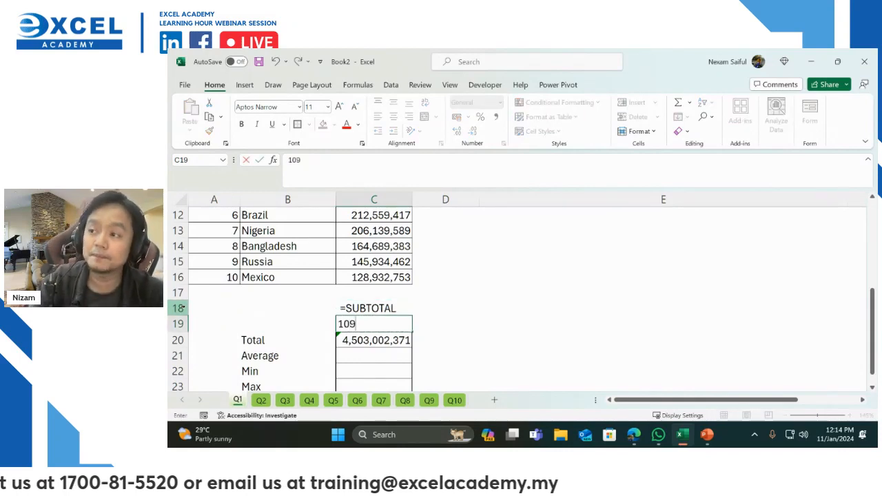
{"action": "left_click", "coordinate": [516, 328]}
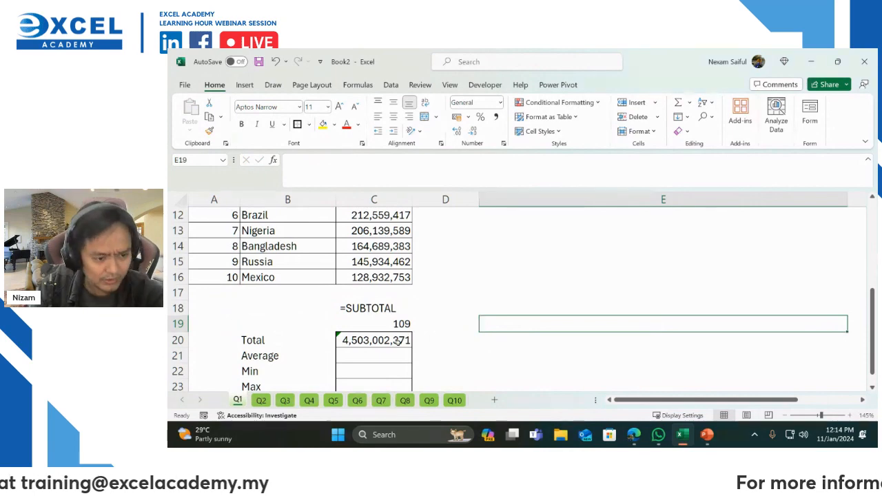
{"action": "scroll", "coordinate": [398, 340], "scroll_direction": "up", "scroll_amount": 3}
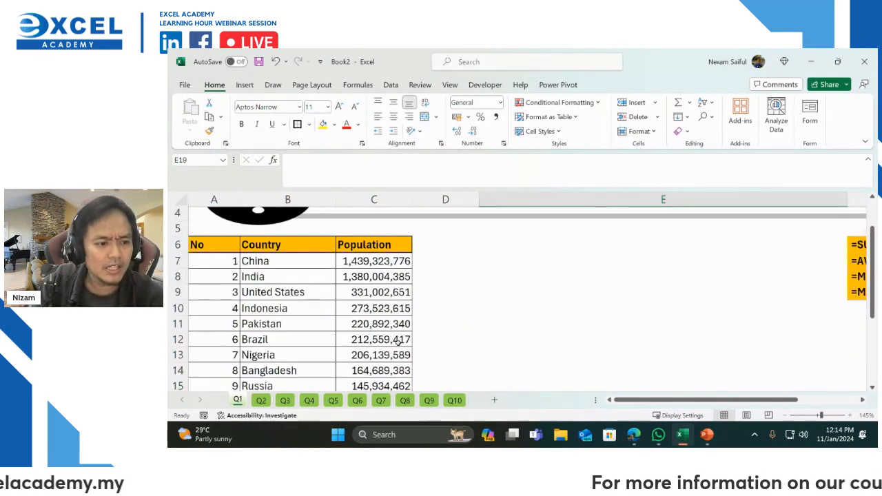
{"action": "scroll", "coordinate": [362, 282], "scroll_direction": "down", "scroll_amount": 3}
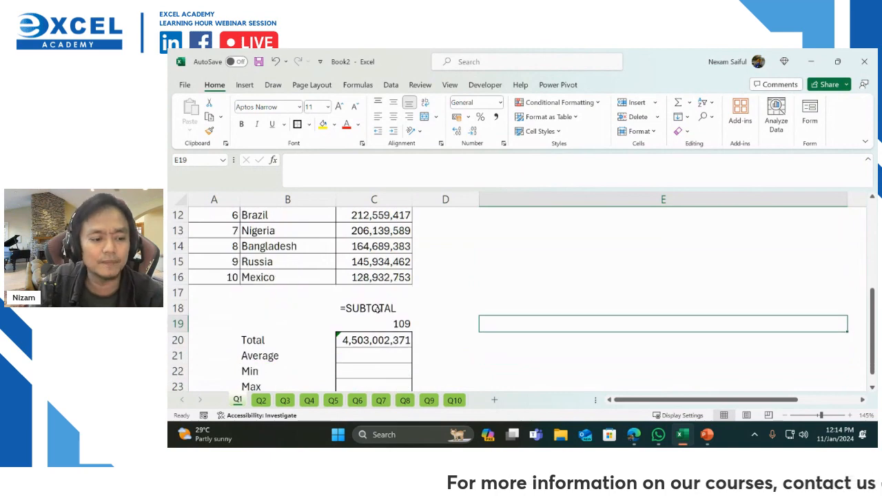
{"action": "double_click", "coordinate": [389, 340]}
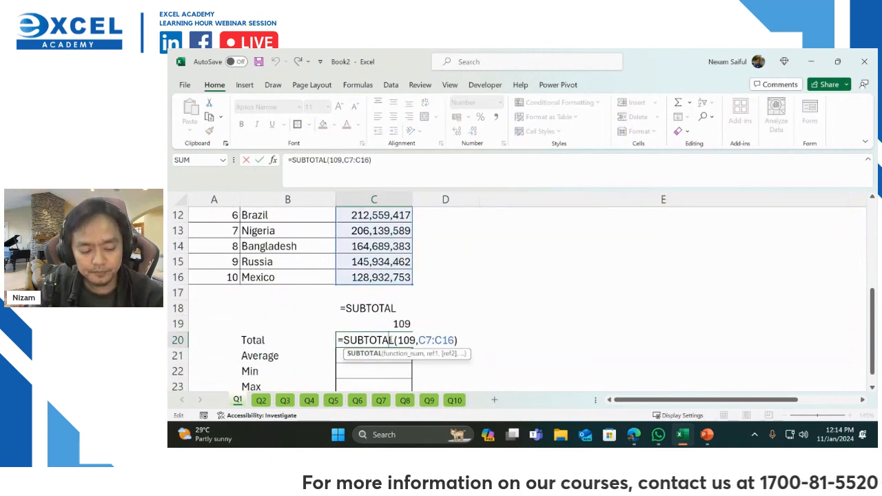
{"action": "key", "text": "Escape"}
{"action": "scroll", "coordinate": [393, 336], "scroll_direction": "down", "scroll_amount": 1}
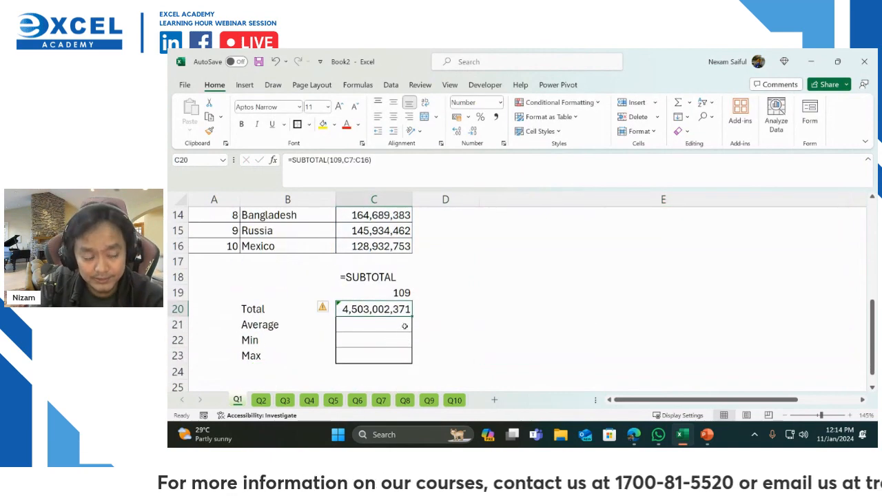
{"action": "left_click", "coordinate": [428, 293]}
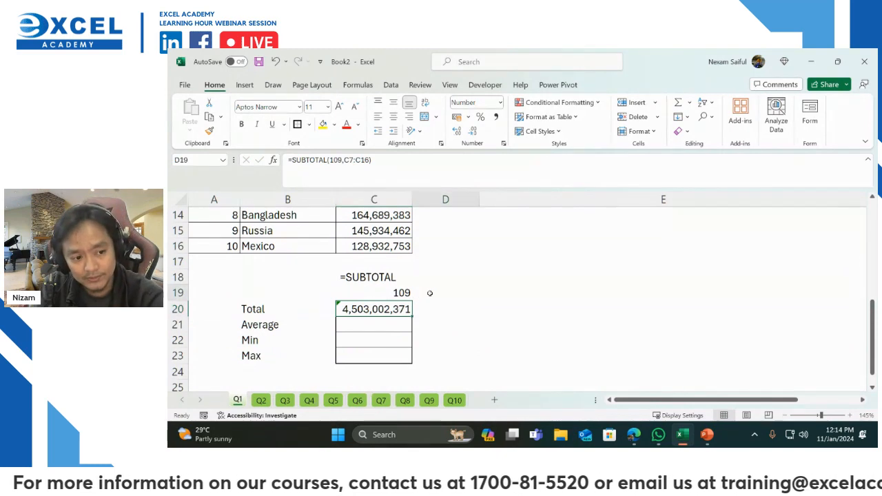
{"action": "type", "text": "9"}
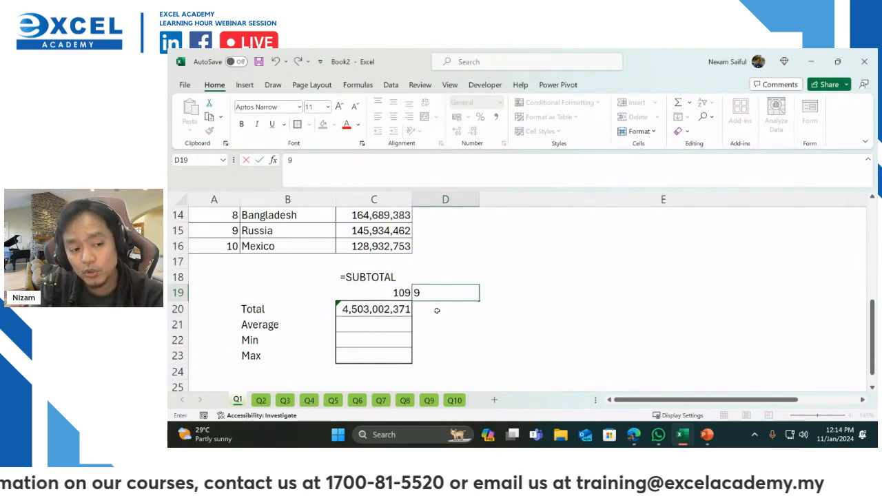
{"action": "key", "text": "Return"}
Define the workbook-scoped name Population for the population figures in C7:C16
{"action": "scroll", "coordinate": [386, 325], "scroll_direction": "up", "scroll_amount": 2}
{"action": "scroll", "coordinate": [386, 324], "scroll_direction": "up", "scroll_amount": 2}
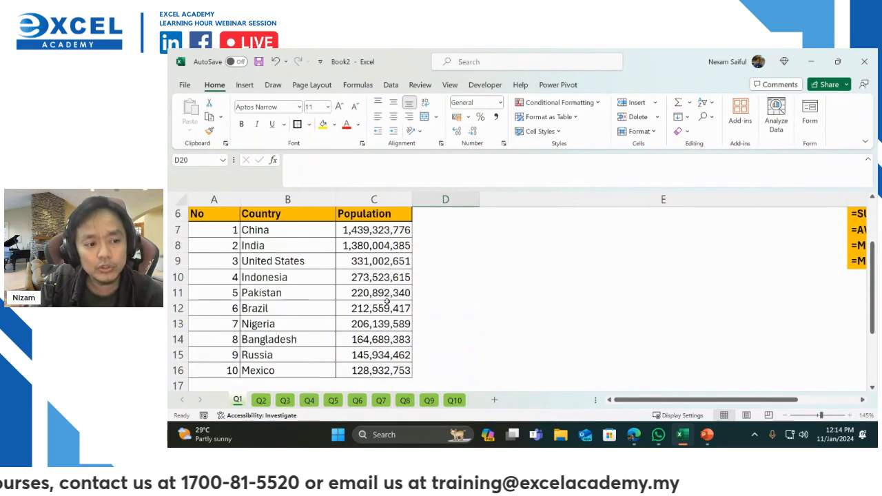
{"action": "left_click_drag", "start_coordinate": [384, 231], "coordinate": [390, 365]}
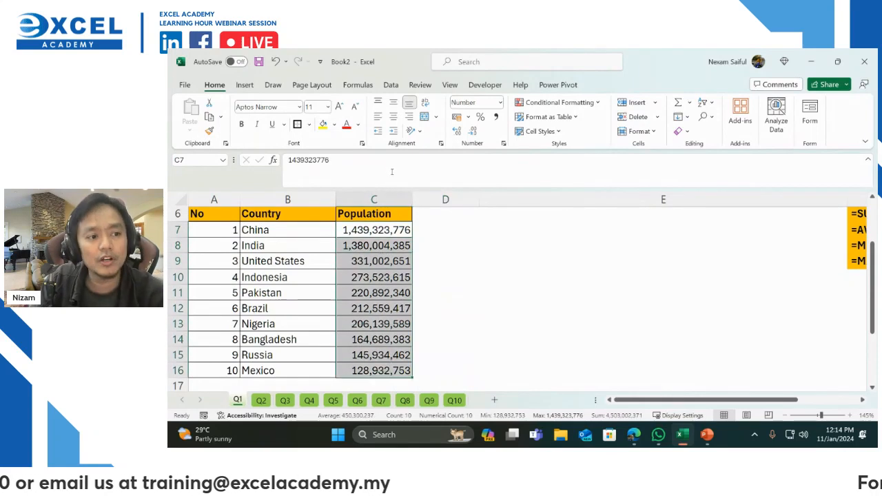
{"action": "left_click_drag", "start_coordinate": [387, 234], "coordinate": [403, 370]}
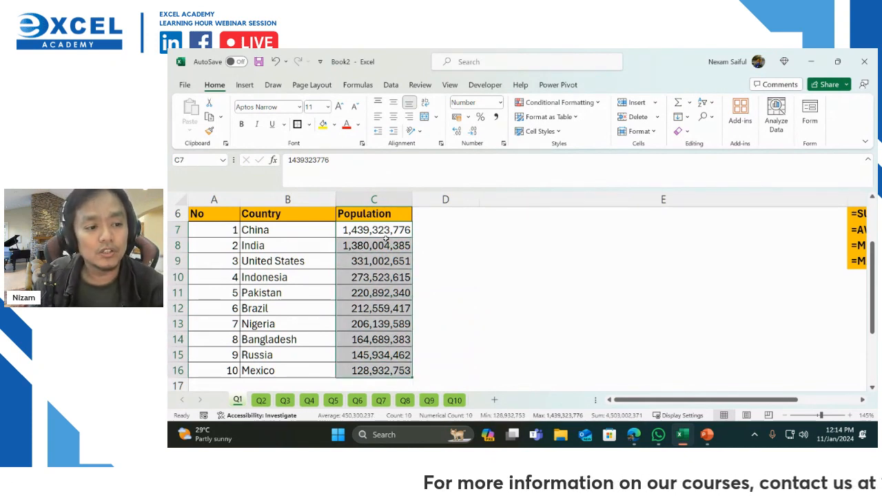
{"action": "left_click", "coordinate": [446, 255]}
{"action": "left_click_drag", "start_coordinate": [385, 230], "coordinate": [394, 368]}
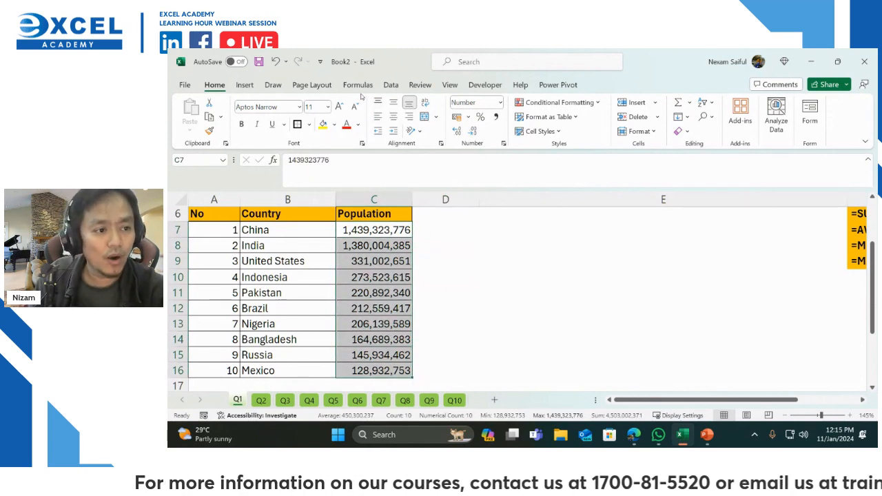
{"action": "left_click", "coordinate": [360, 88]}
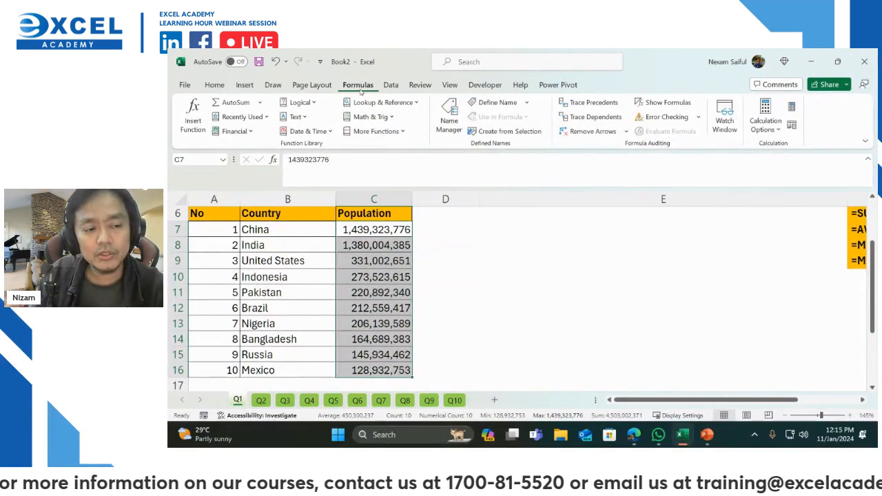
{"action": "left_click", "coordinate": [498, 102]}
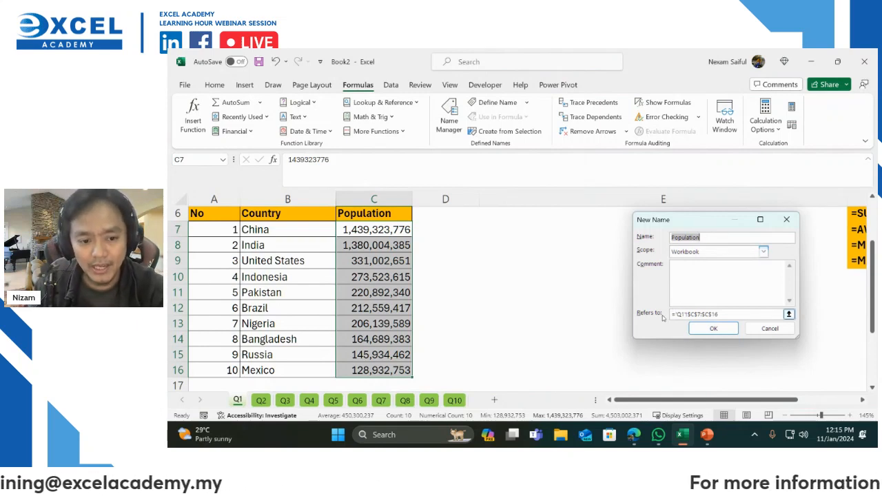
{"action": "left_click", "coordinate": [729, 330]}
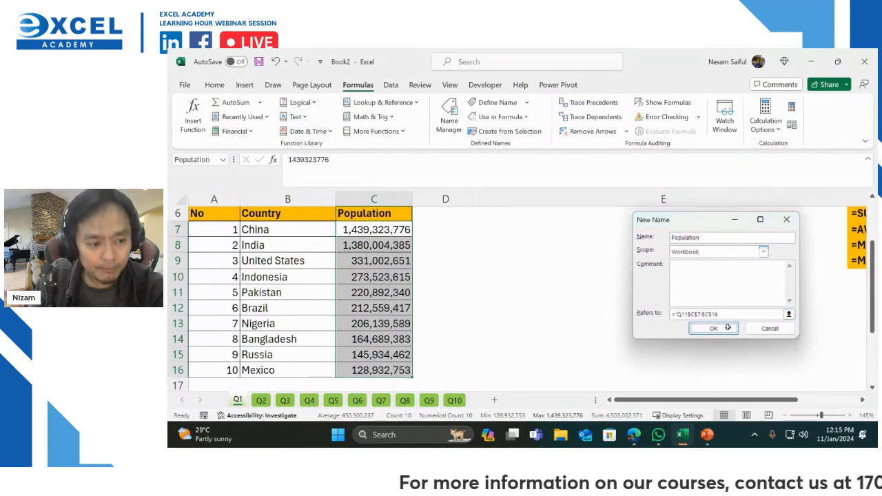
Review the Population entry in the Name Manager and close the manager
{"action": "left_click", "coordinate": [448, 117]}
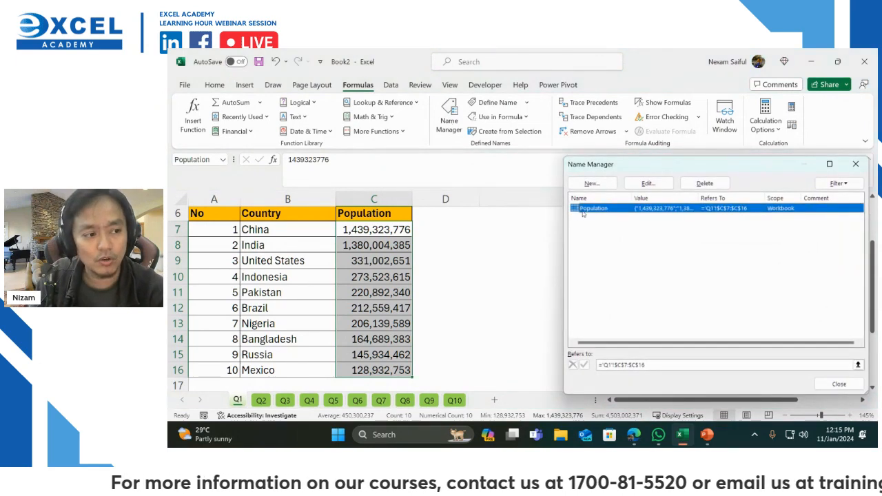
{"action": "left_click", "coordinate": [837, 384]}
{"action": "left_click", "coordinate": [527, 264]}
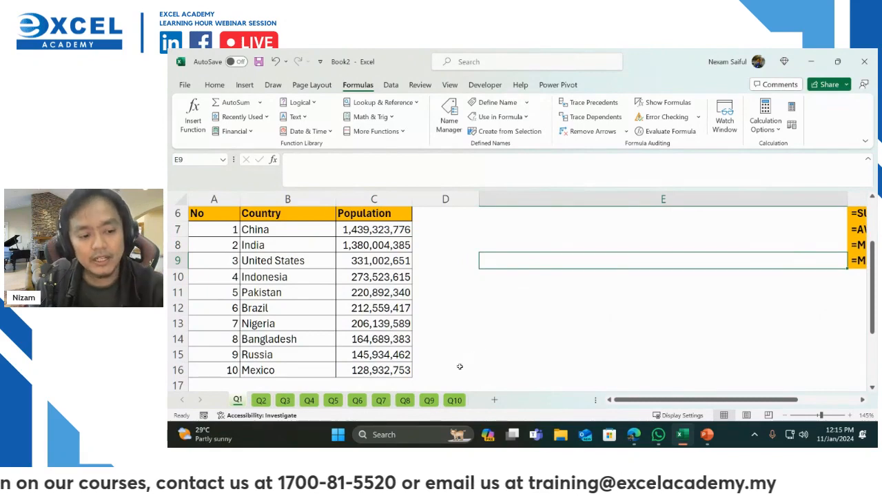
Switch to sheet Q10 and jump from there to the named range Population
{"action": "left_click", "coordinate": [456, 401]}
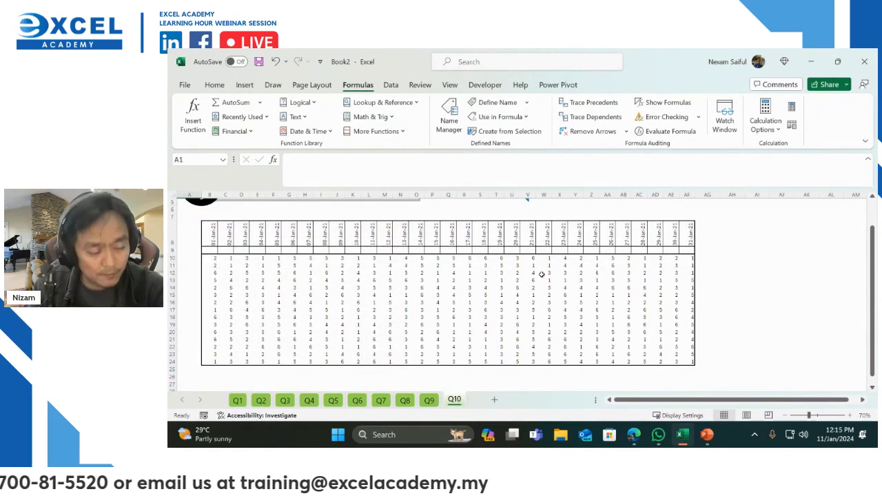
{"action": "left_click", "coordinate": [223, 162]}
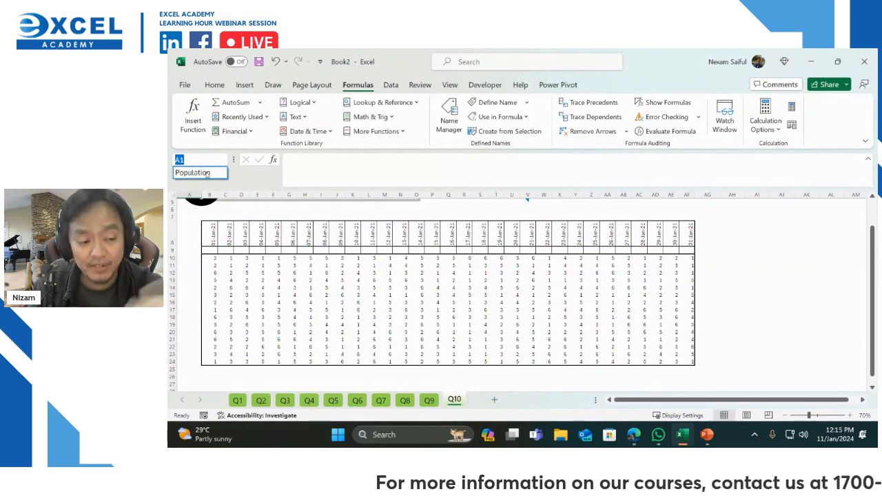
{"action": "left_click", "coordinate": [206, 174]}
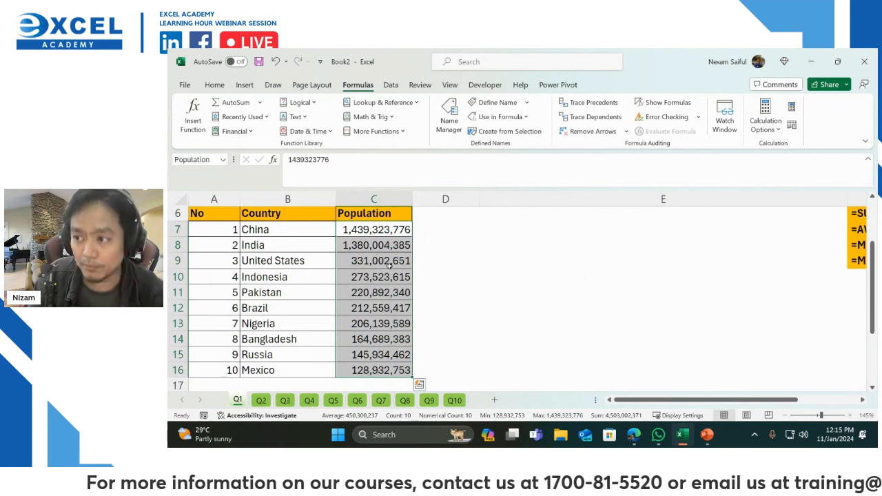
Begin a SUBTOTAL formula in D20 with 9 as its function number and continue to the reference argument
{"action": "scroll", "coordinate": [390, 268], "scroll_direction": "down", "scroll_amount": 4}
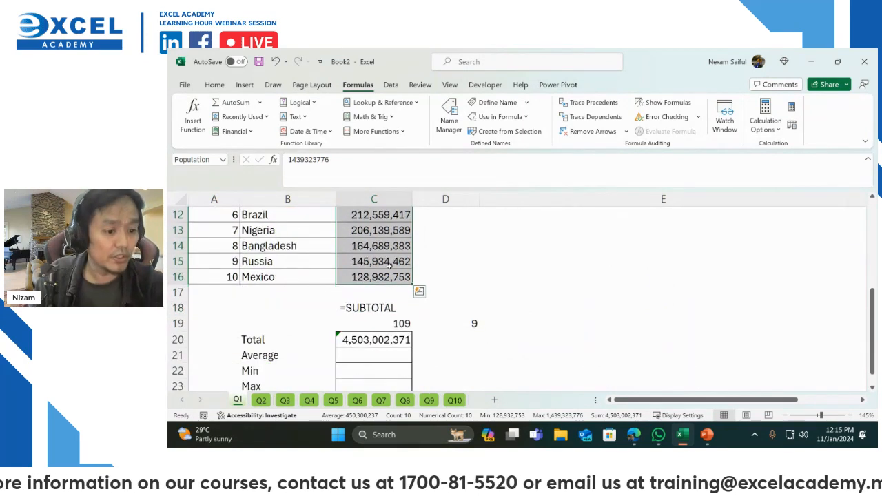
{"action": "left_click", "coordinate": [439, 310]}
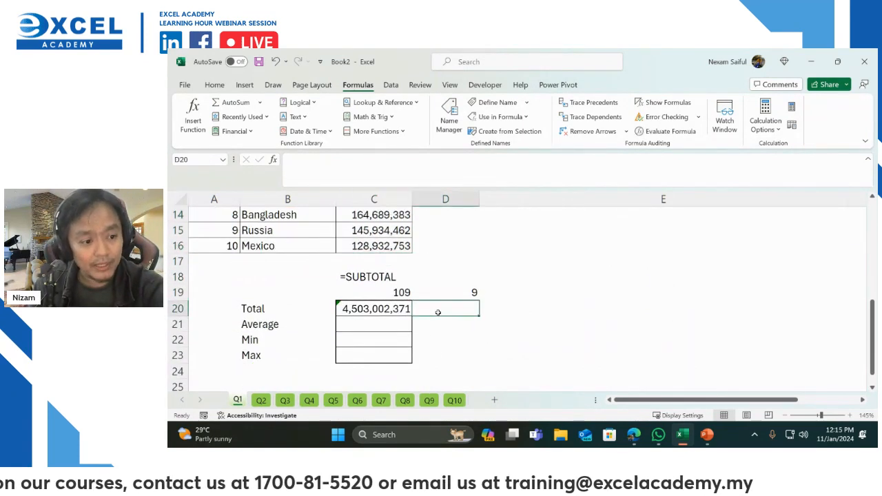
{"action": "type", "text": "=sub"}
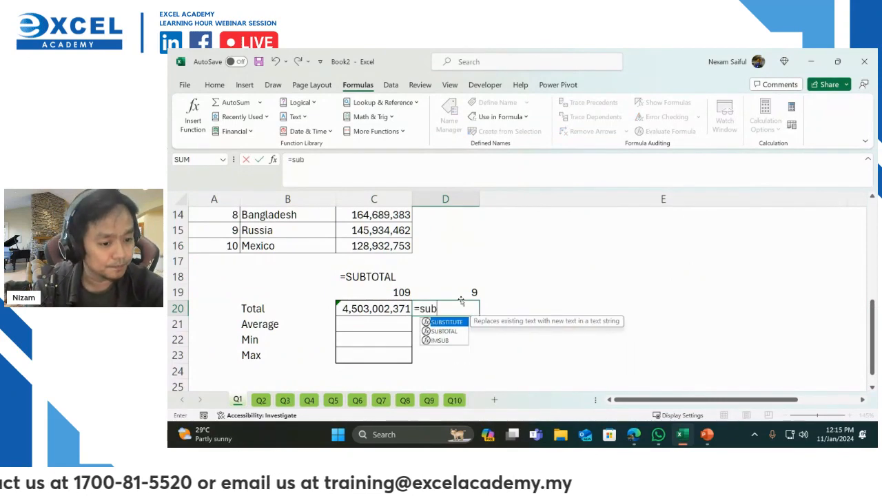
{"action": "key", "text": "Down"}
{"action": "key", "text": "Tab"}
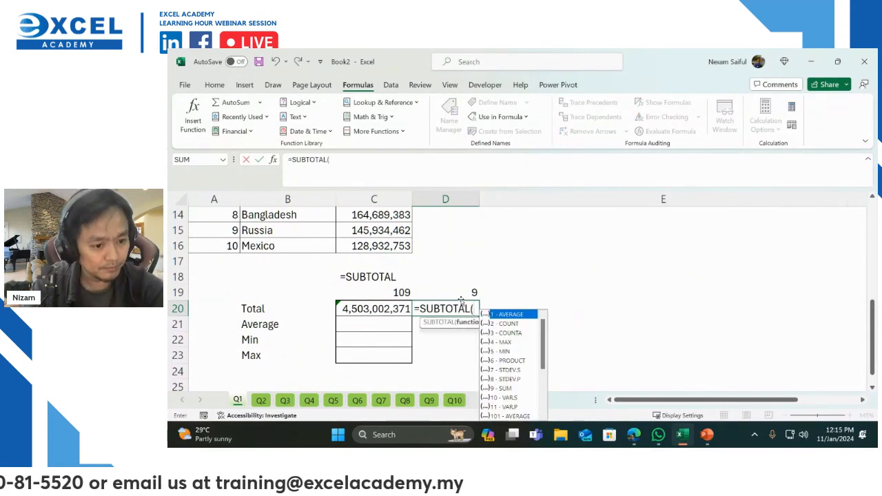
{"action": "type", "text": "9,"}
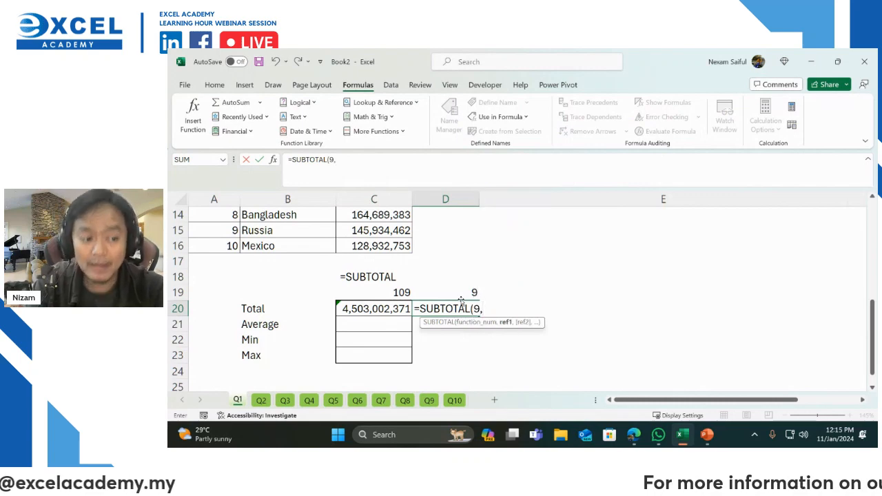
Complete the SUBTOTAL formula in D20 with the named range Population as its reference and enter it
{"action": "scroll", "coordinate": [461, 300], "scroll_direction": "up", "scroll_amount": 3}
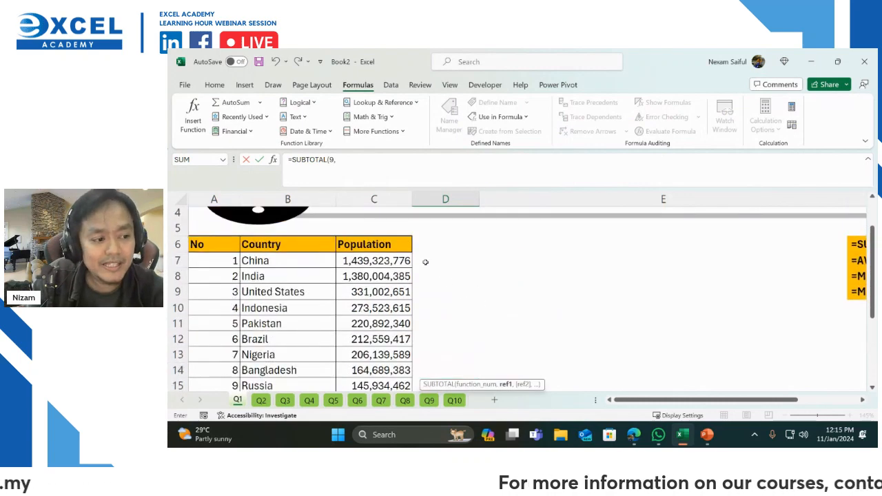
{"action": "scroll", "coordinate": [391, 263], "scroll_direction": "down", "scroll_amount": 2}
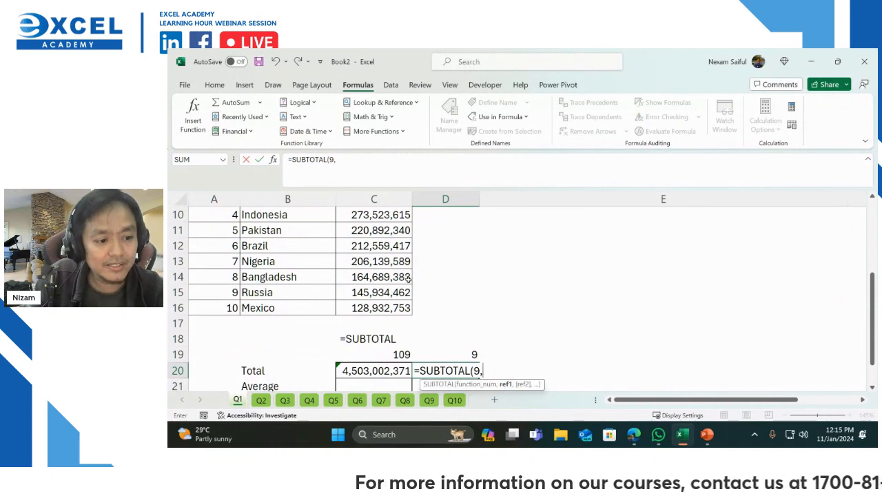
{"action": "scroll", "coordinate": [406, 277], "scroll_direction": "down", "scroll_amount": 2}
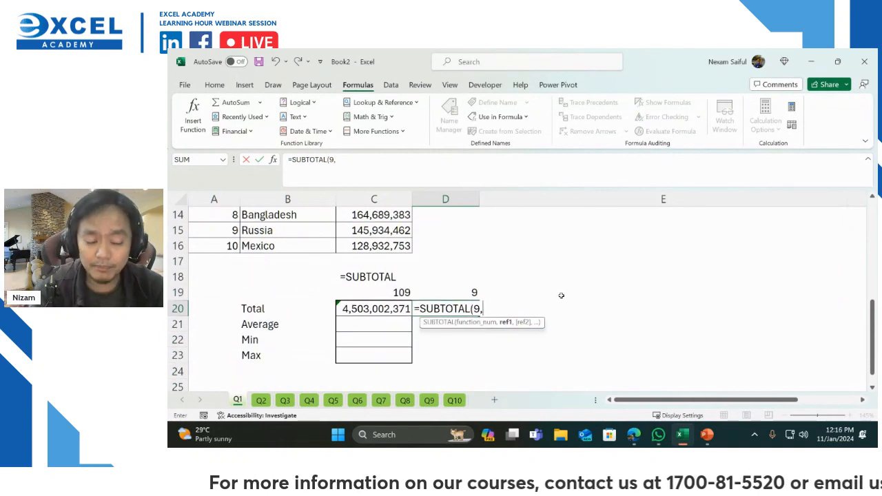
{"action": "type", "text": "p"}
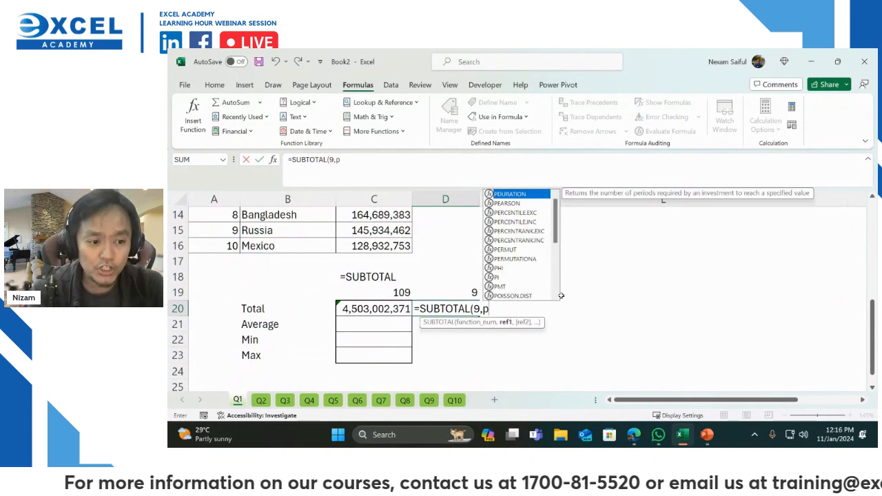
{"action": "type", "text": "o"}
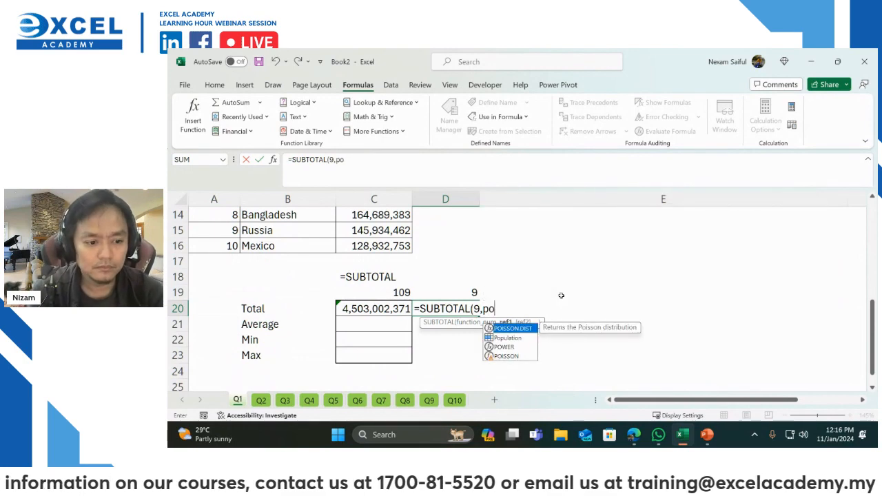
{"action": "key", "text": "BackSpace"}
{"action": "key", "text": "BackSpace"}
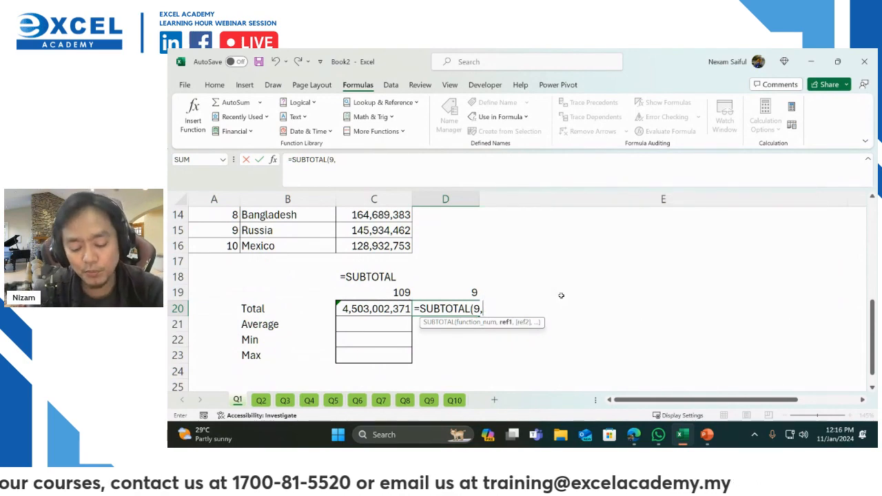
{"action": "type", "text": "po"}
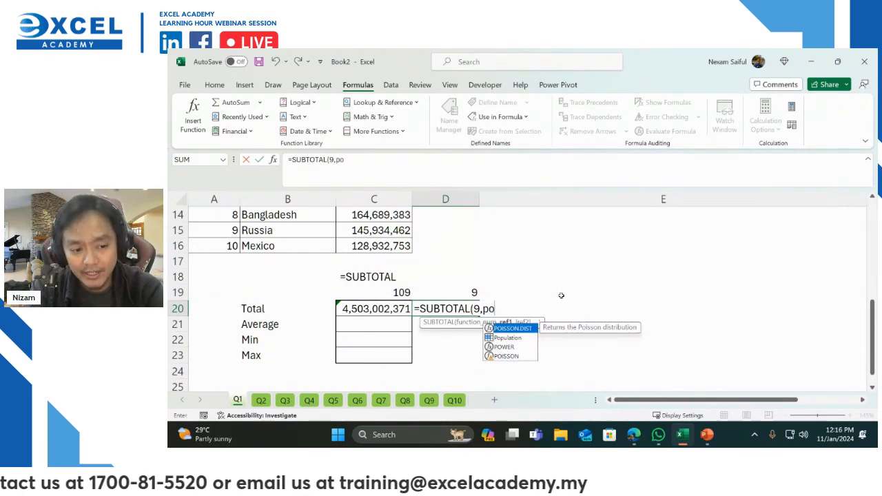
{"action": "key", "text": "Down"}
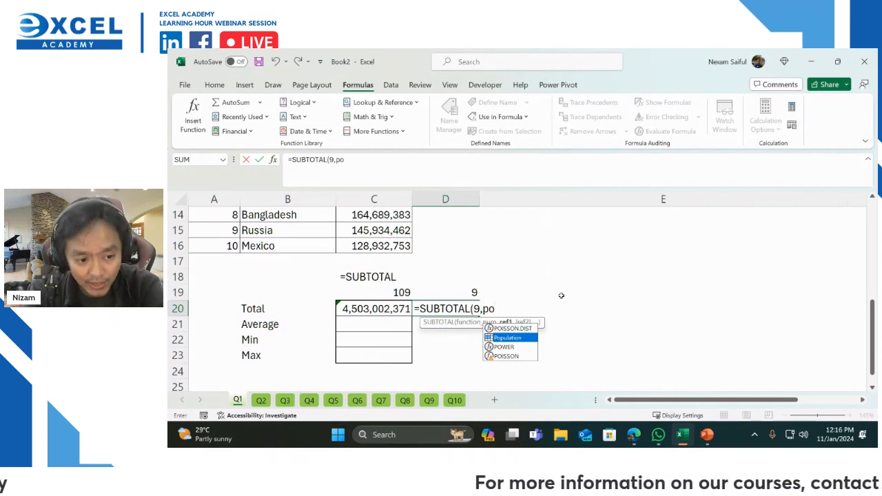
{"action": "key", "text": "Tab"}
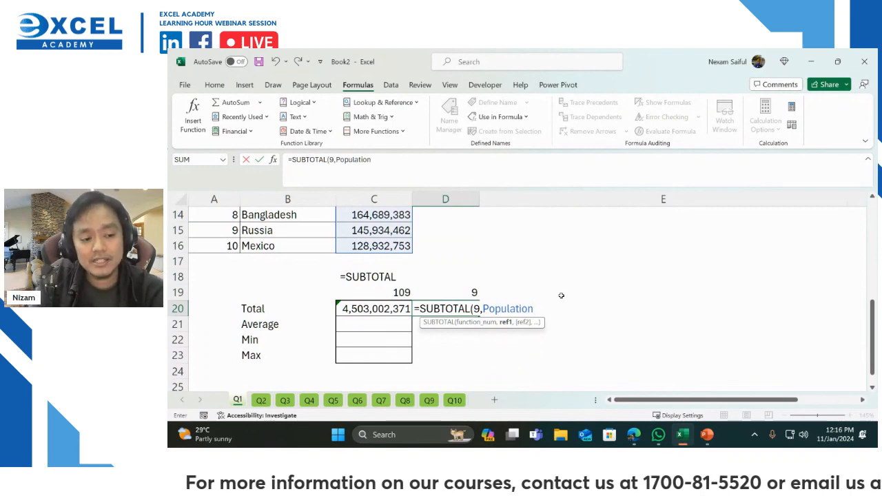
{"action": "scroll", "coordinate": [565, 297], "scroll_direction": "up", "scroll_amount": 4}
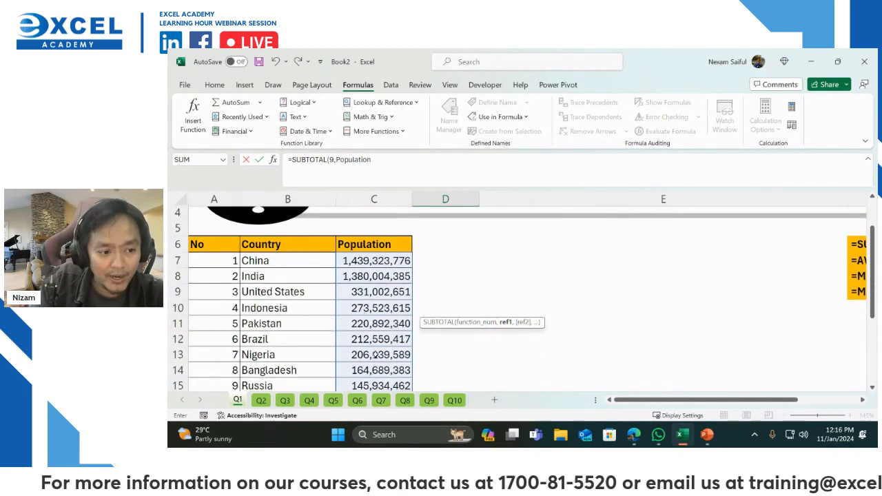
{"action": "scroll", "coordinate": [396, 301], "scroll_direction": "down", "scroll_amount": 4}
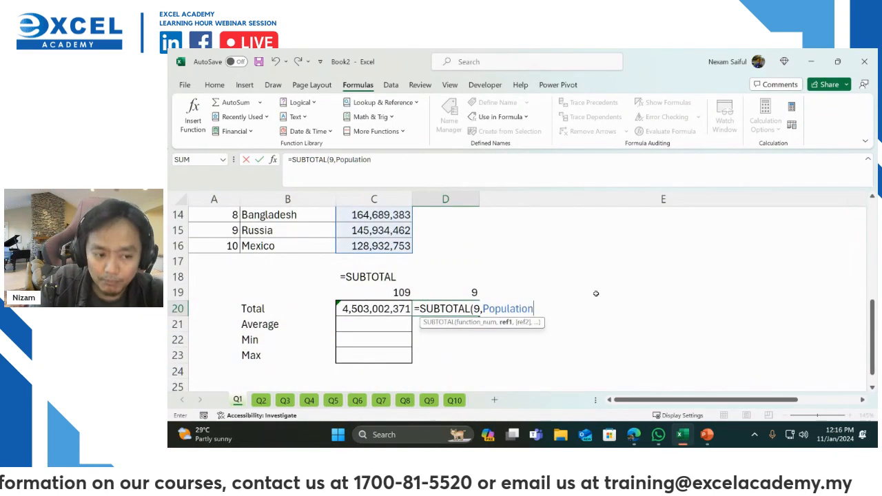
{"action": "key", "text": "Return"}
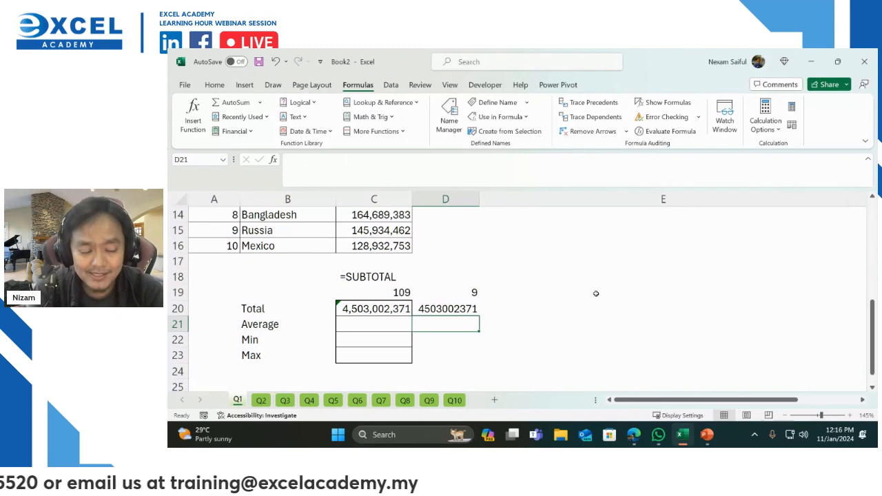
Compare the Total formulas in C20 and D20, checking their function numbers, references and results
{"action": "left_click", "coordinate": [434, 310]}
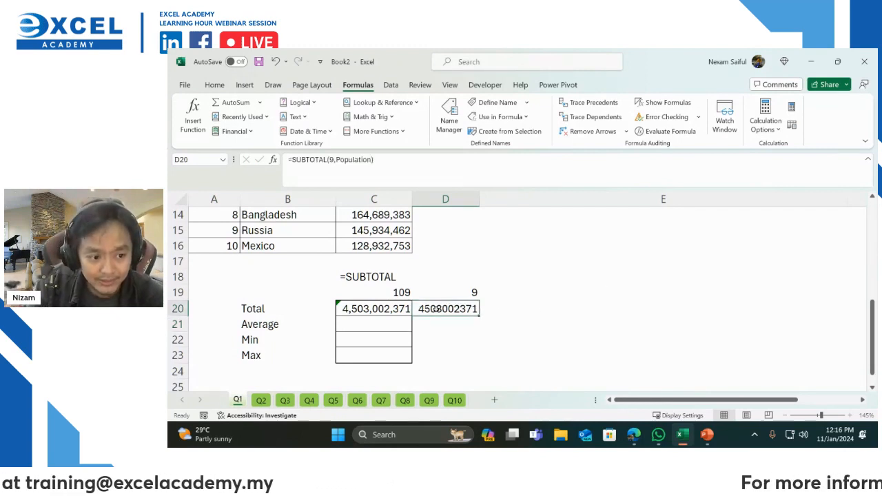
{"action": "left_click", "coordinate": [376, 312]}
{"action": "left_click", "coordinate": [428, 308]}
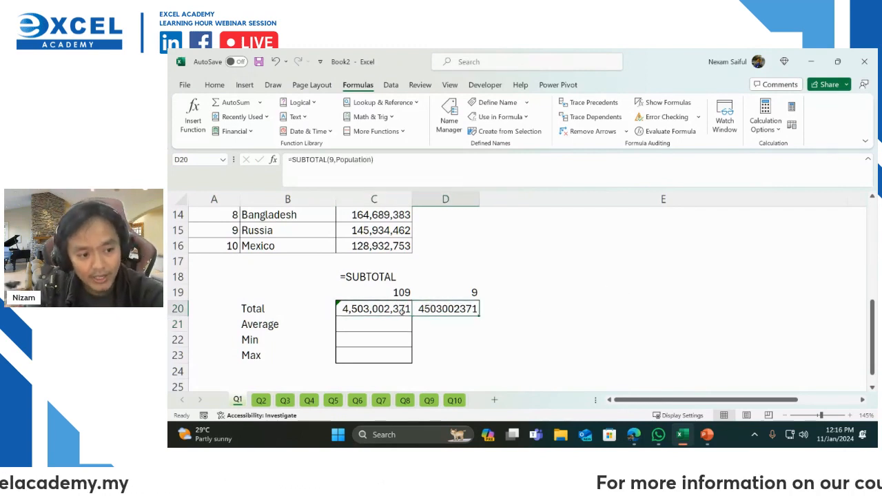
{"action": "left_click", "coordinate": [403, 309]}
{"action": "left_click", "coordinate": [438, 306]}
{"action": "left_click", "coordinate": [406, 306]}
{"action": "left_click", "coordinate": [438, 298]}
{"action": "left_click", "coordinate": [401, 307]}
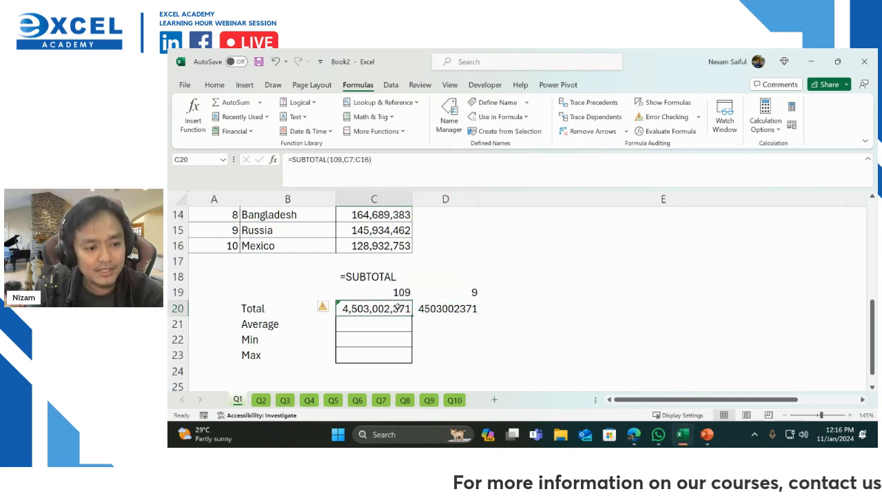
{"action": "left_click", "coordinate": [447, 308]}
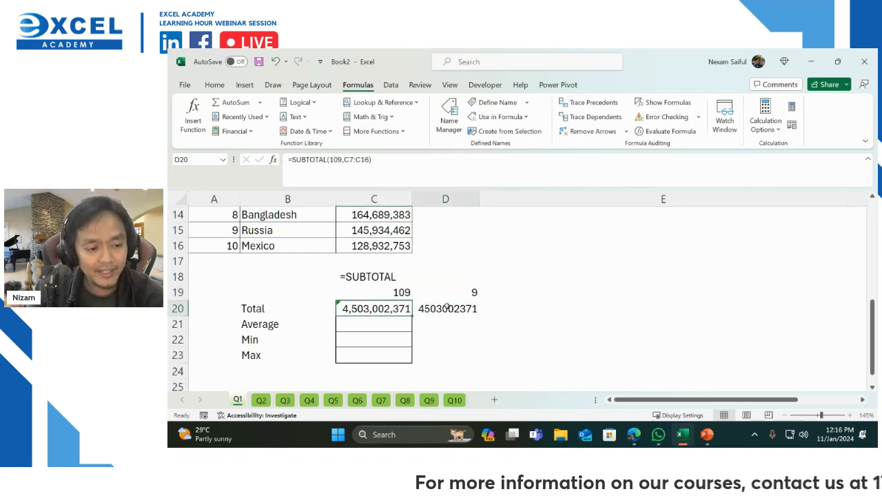
Check the error warning on the Total formula in C20 and set it to be ignored
{"action": "left_click", "coordinate": [384, 312]}
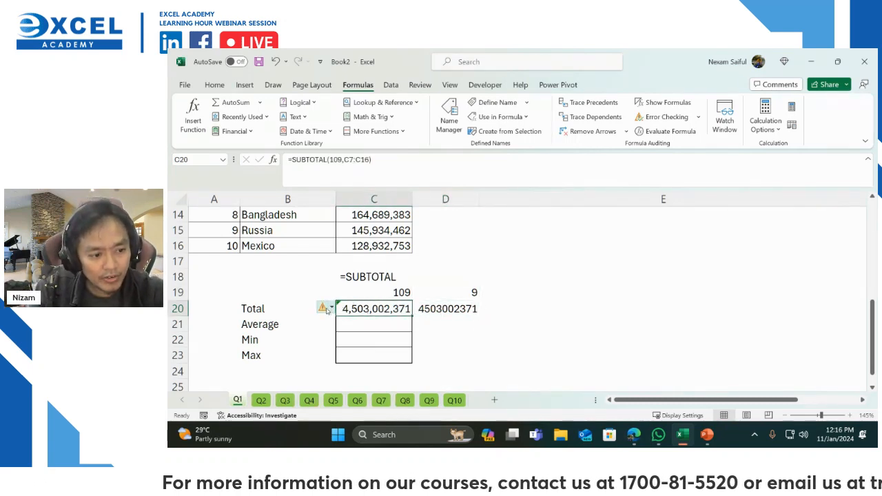
{"action": "mouse_move", "coordinate": [326, 310]}
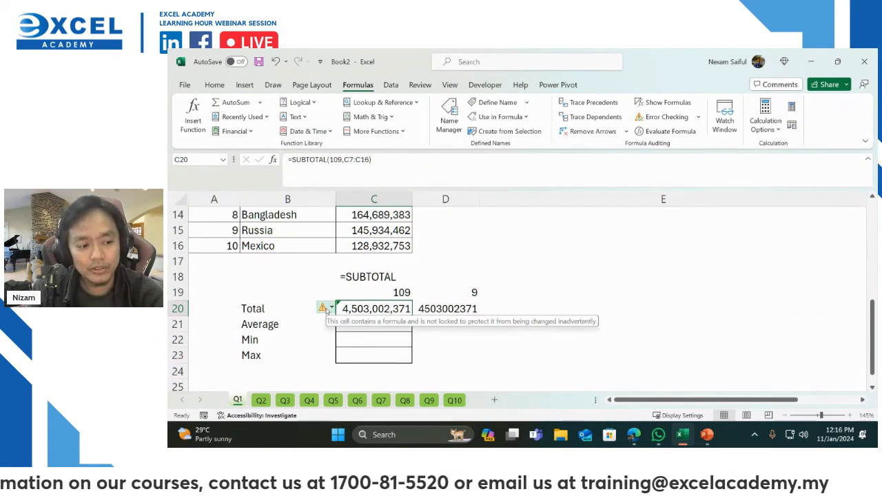
{"action": "left_click", "coordinate": [457, 310]}
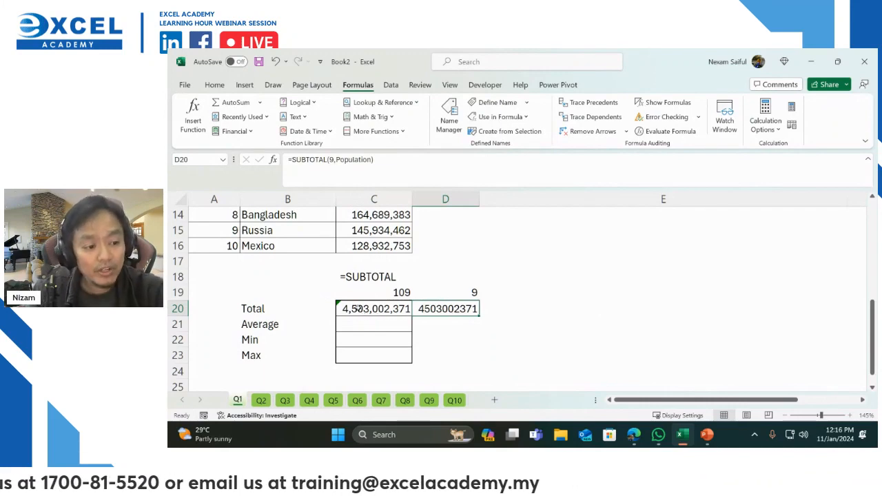
{"action": "left_click", "coordinate": [358, 310]}
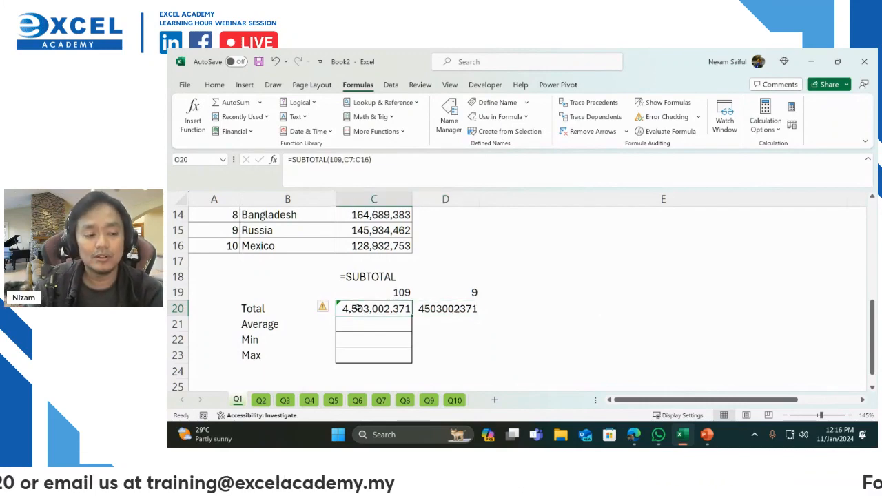
{"action": "left_click", "coordinate": [331, 308]}
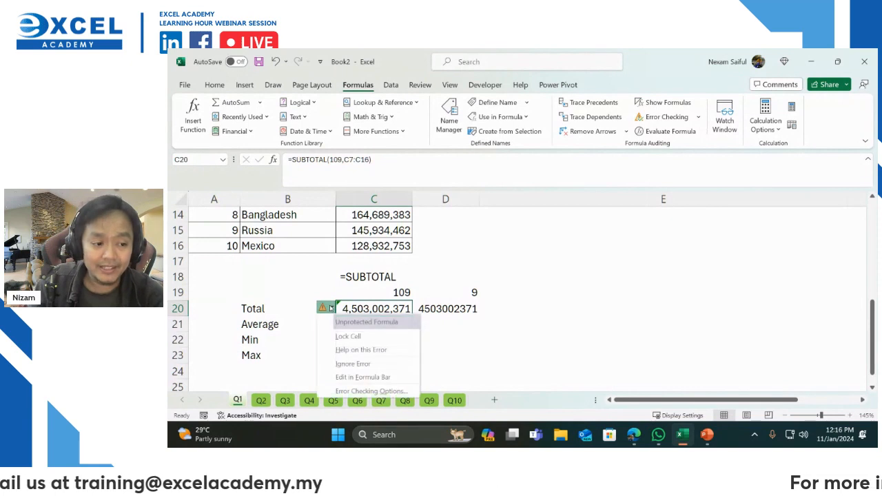
{"action": "left_click", "coordinate": [352, 363]}
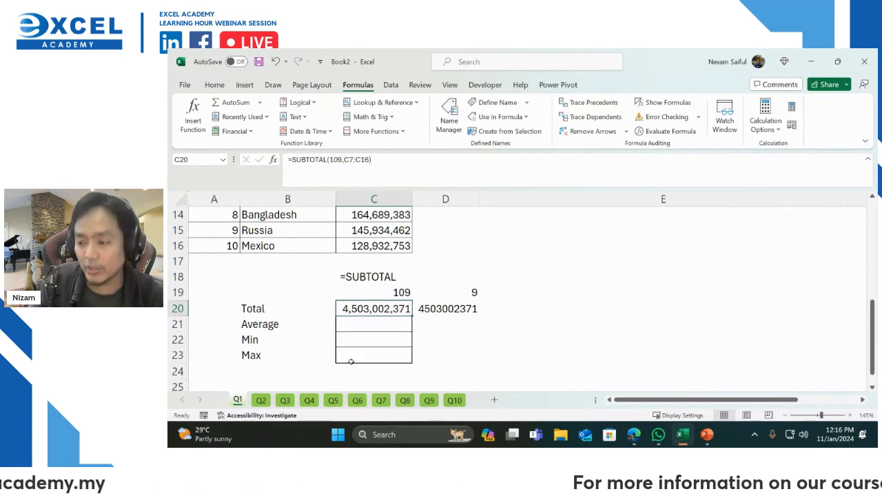
Apply the comma number style to the two Total results in D20 and C20
{"action": "left_click", "coordinate": [447, 307]}
{"action": "left_click", "coordinate": [215, 85]}
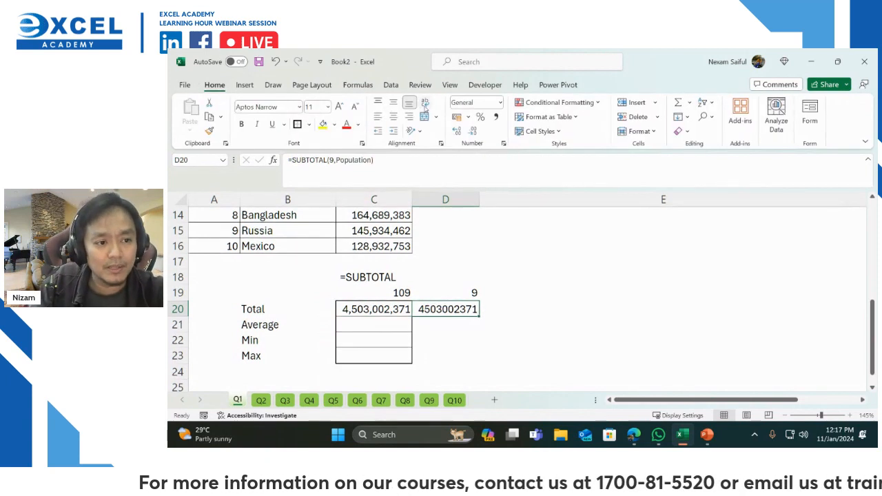
{"action": "left_click", "coordinate": [500, 119]}
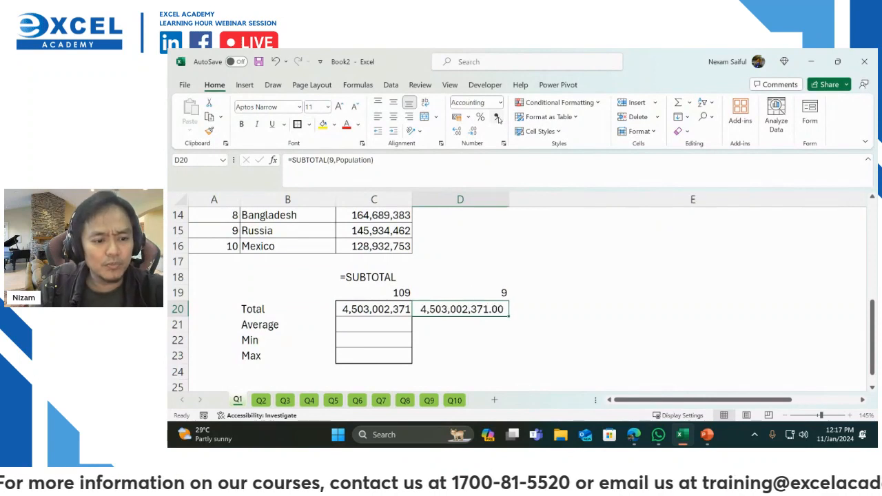
{"action": "key", "text": "Left"}
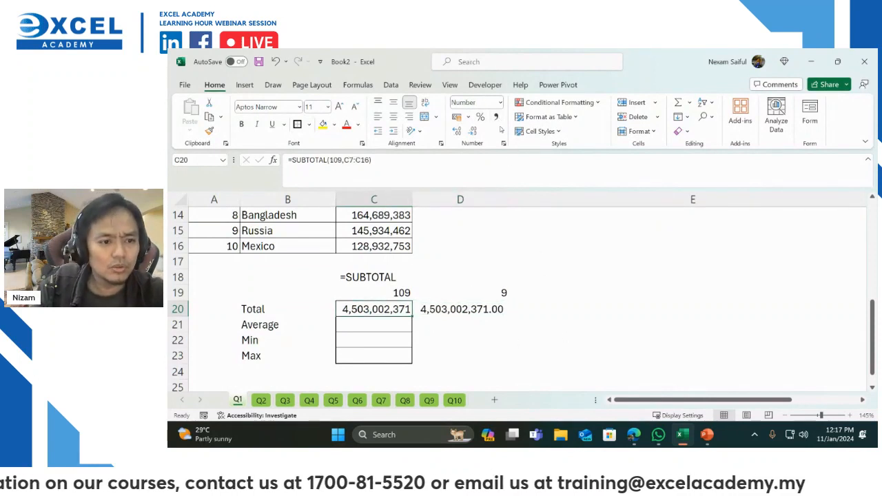
{"action": "left_click", "coordinate": [500, 119]}
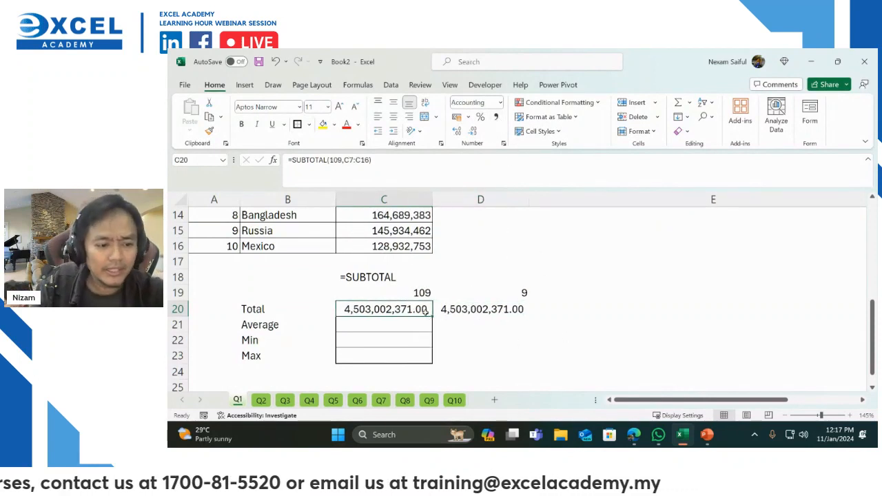
Fill the Total formula from C20 down through C23 and select the Total cell D20
{"action": "left_click_drag", "start_coordinate": [433, 315], "coordinate": [432, 361]}
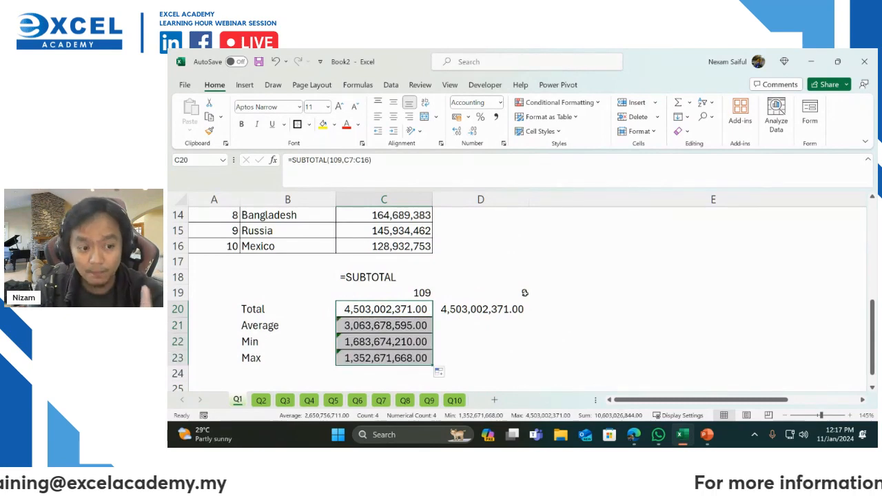
{"action": "left_click", "coordinate": [501, 314]}
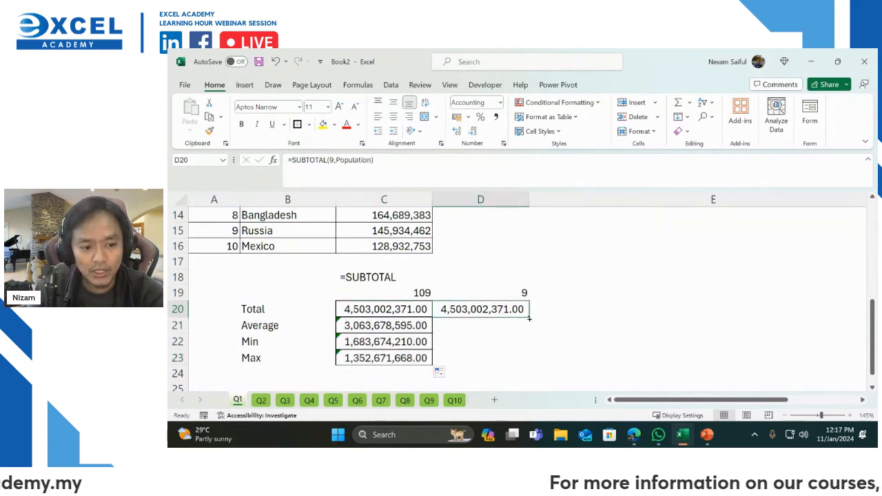
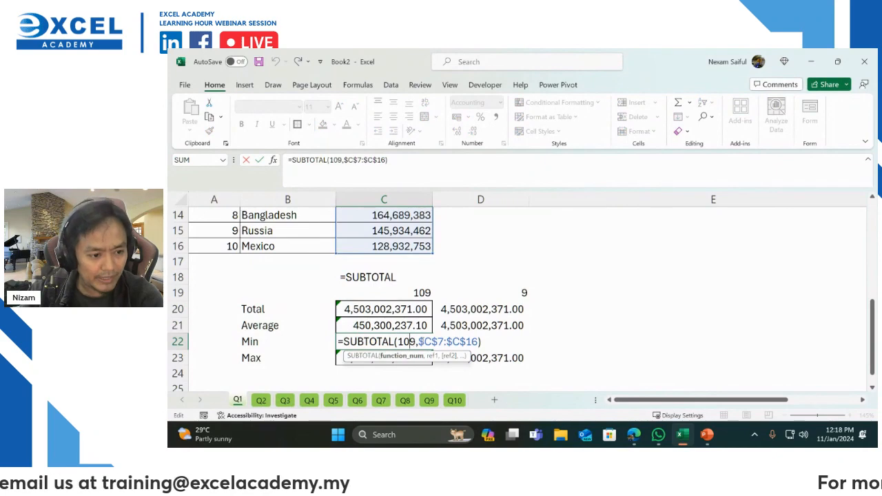
Change the SUBTOTAL function number to 105 for Min in C22 and to 104 for Max in C23
{"action": "key", "text": "BackSpace"}
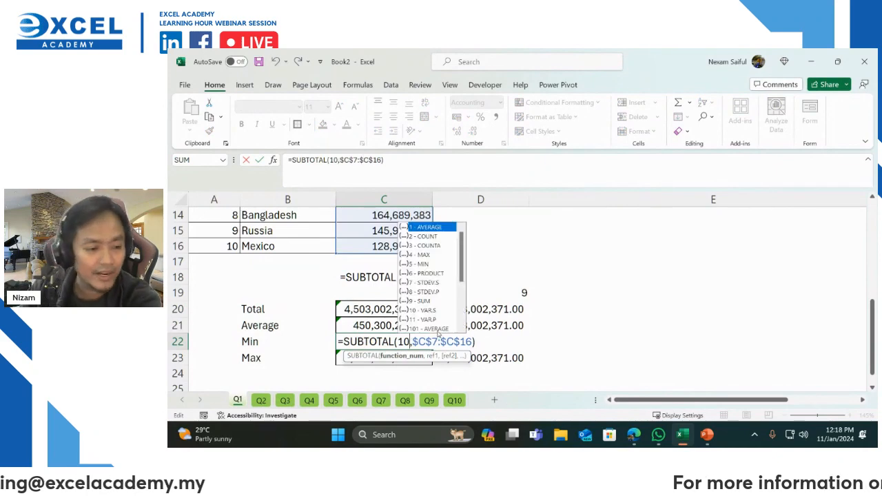
{"action": "type", "text": "9"}
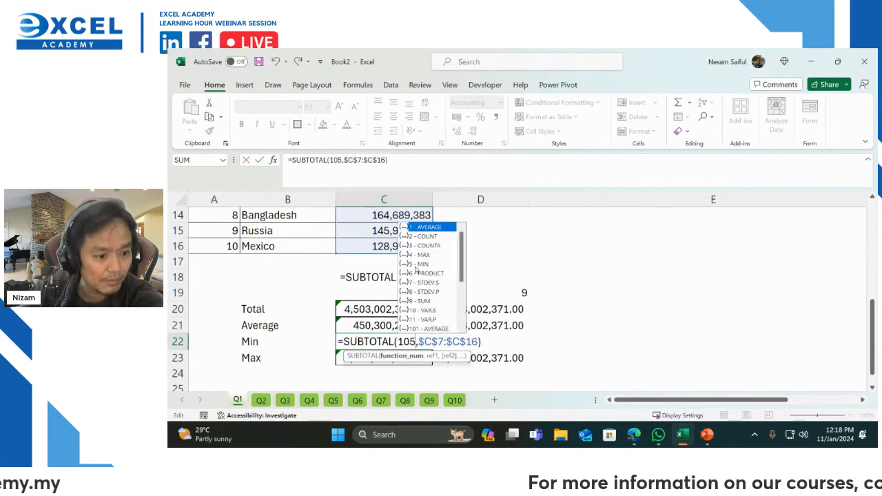
{"action": "key", "text": "Return"}
{"action": "double_click", "coordinate": [417, 358]}
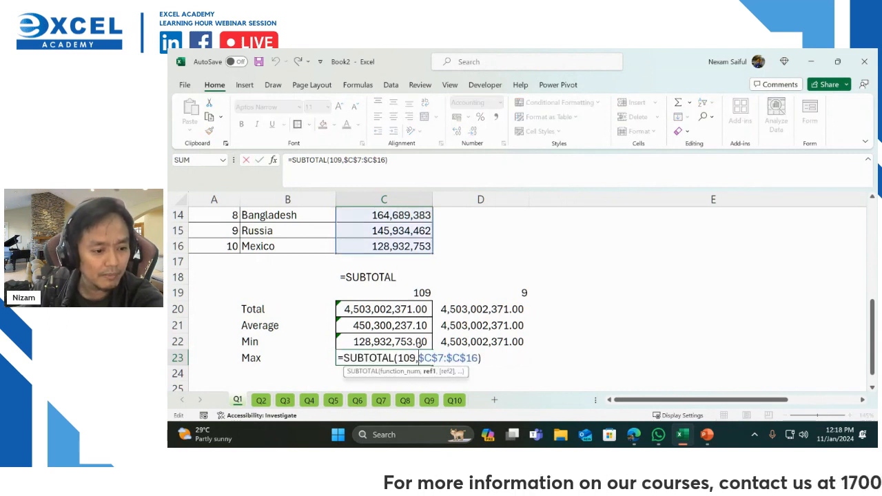
{"action": "key", "text": "BackSpace"}
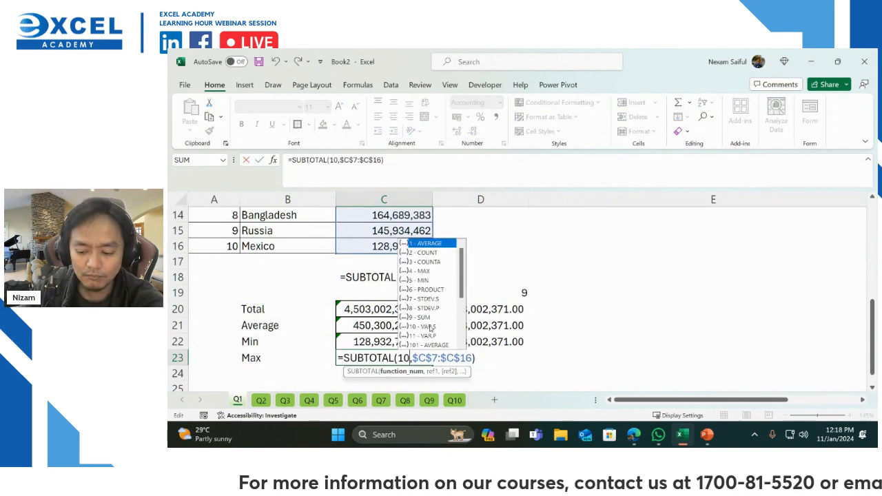
{"action": "type", "text": "4"}
{"action": "key", "text": "Return"}
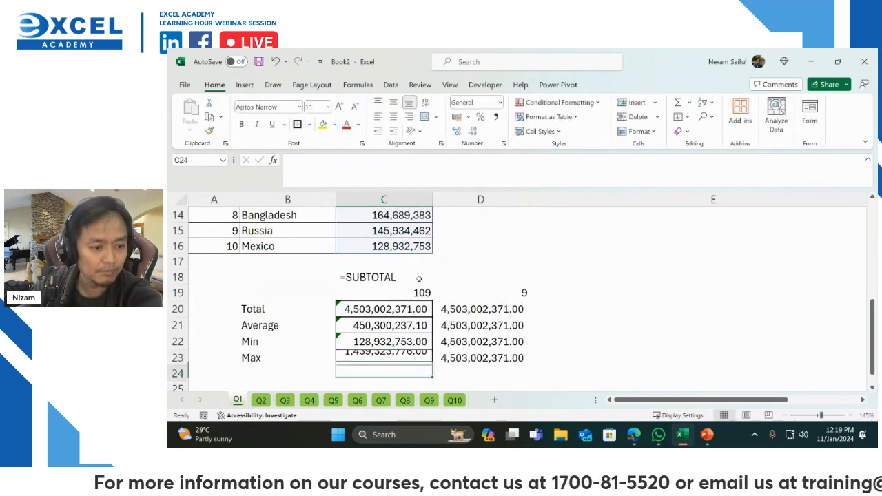
Change the SUBTOTAL function number to 1 for Average in D21
{"action": "double_click", "coordinate": [488, 326]}
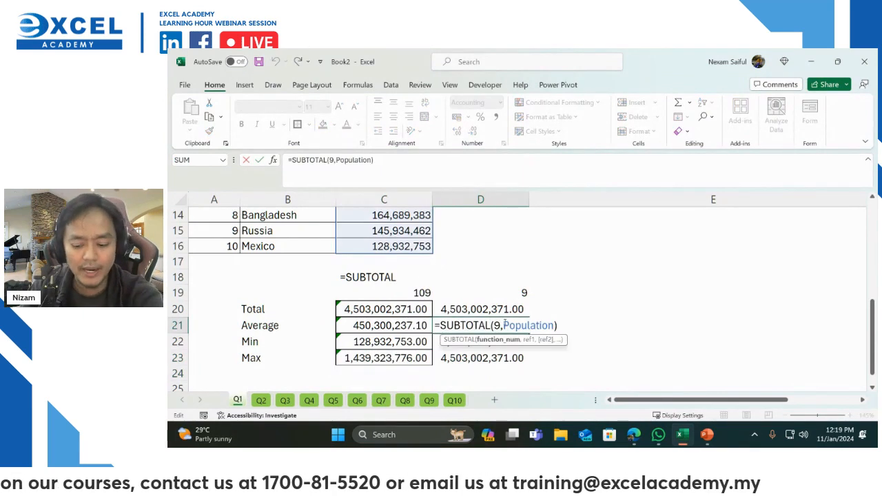
{"action": "key", "text": "BackSpace"}
{"action": "type", "text": "1"}
{"action": "key", "text": "Return"}
Change the SUBTOTAL function number to 5 for Min in D22 and to 4 for Max in D23
{"action": "double_click", "coordinate": [492, 341]}
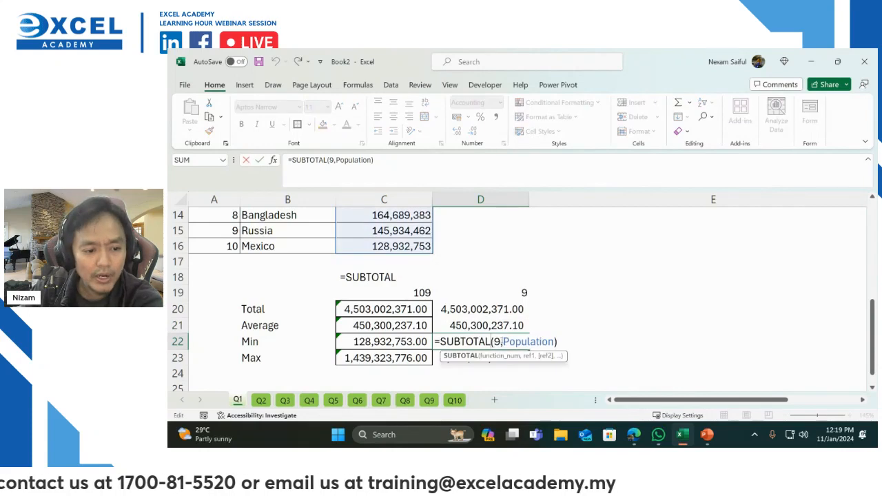
{"action": "key", "text": "BackSpace"}
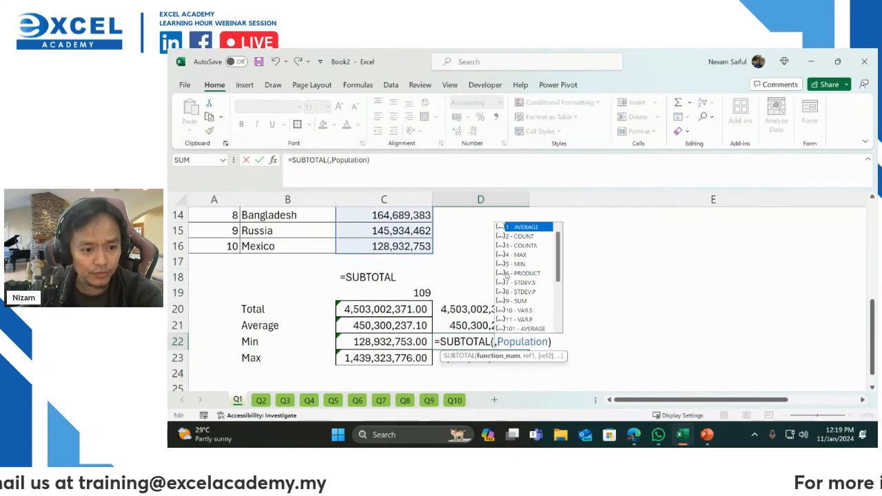
{"action": "type", "text": "9"}
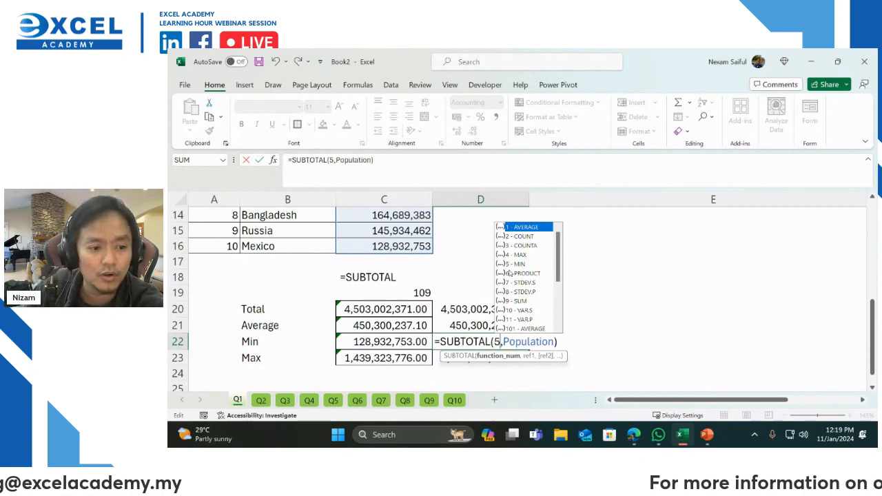
{"action": "key", "text": "Return"}
{"action": "double_click", "coordinate": [484, 358]}
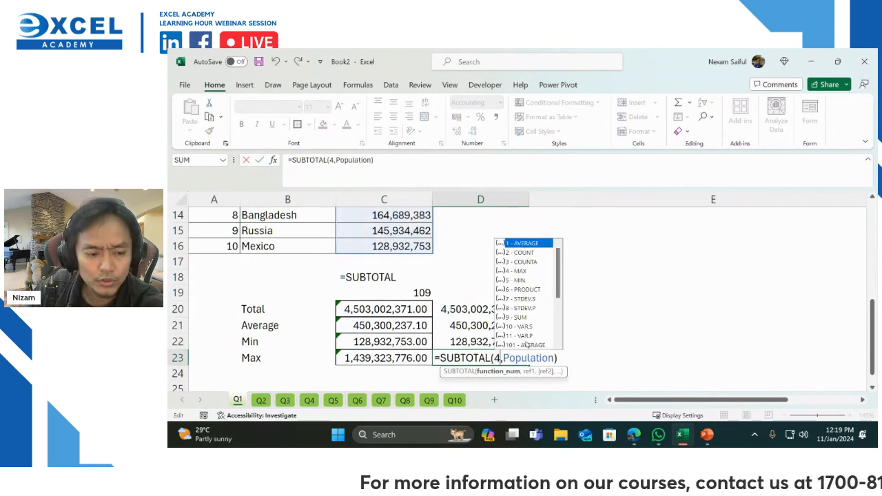
{"action": "key", "text": "Return"}
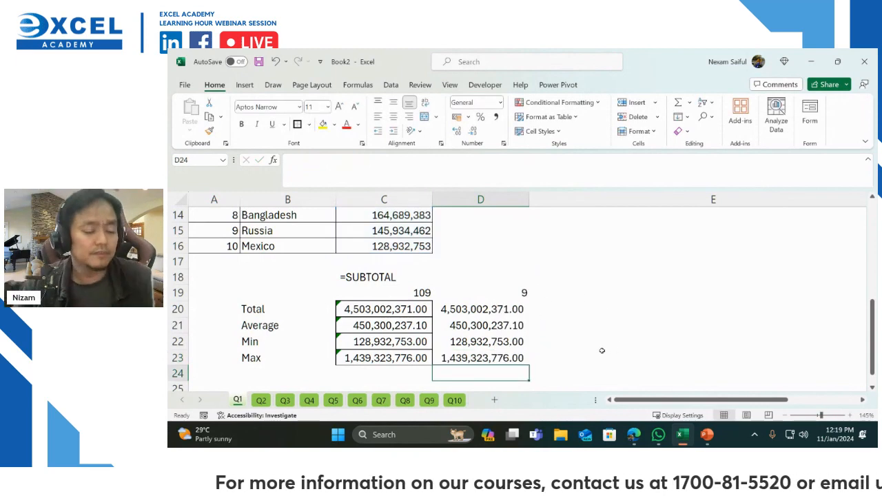
Hide rows 8 to 15 of the population table, India through Russia
{"action": "scroll", "coordinate": [570, 307], "scroll_direction": "up", "scroll_amount": 1}
{"action": "scroll", "coordinate": [570, 307], "scroll_direction": "down", "scroll_amount": 1}
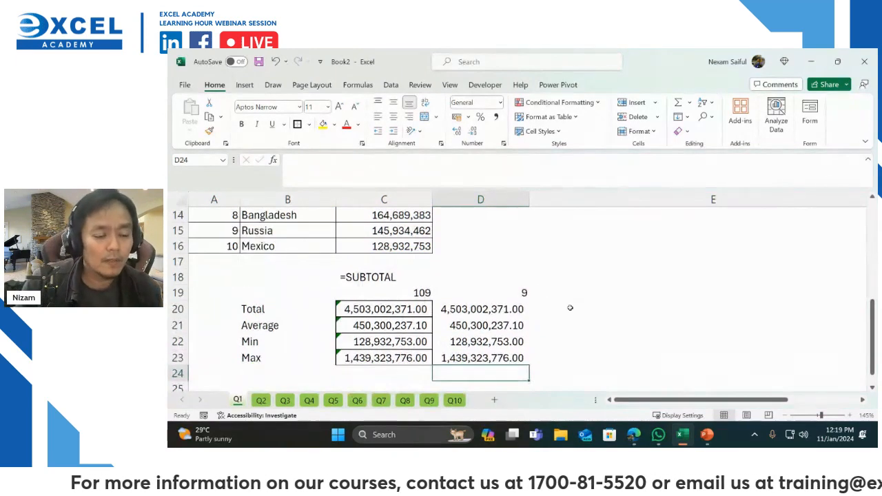
{"action": "left_click", "coordinate": [413, 295]}
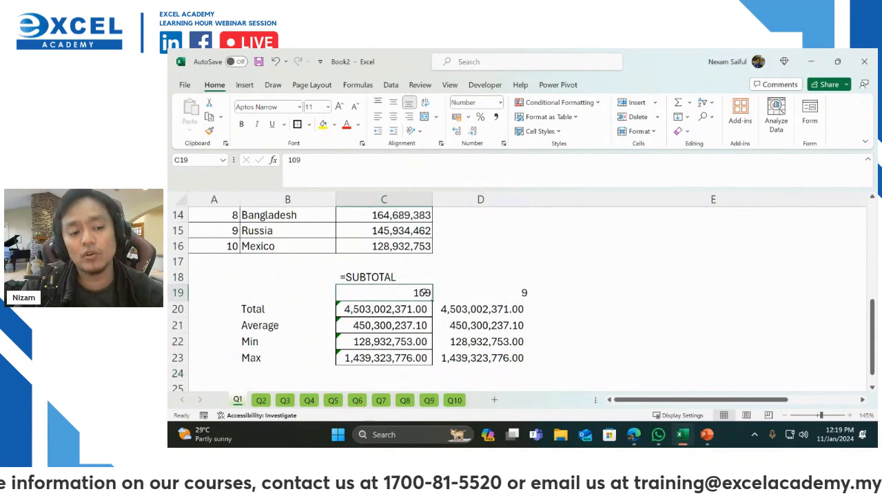
{"action": "left_click", "coordinate": [484, 291]}
{"action": "scroll", "coordinate": [628, 332], "scroll_direction": "down", "scroll_amount": 3}
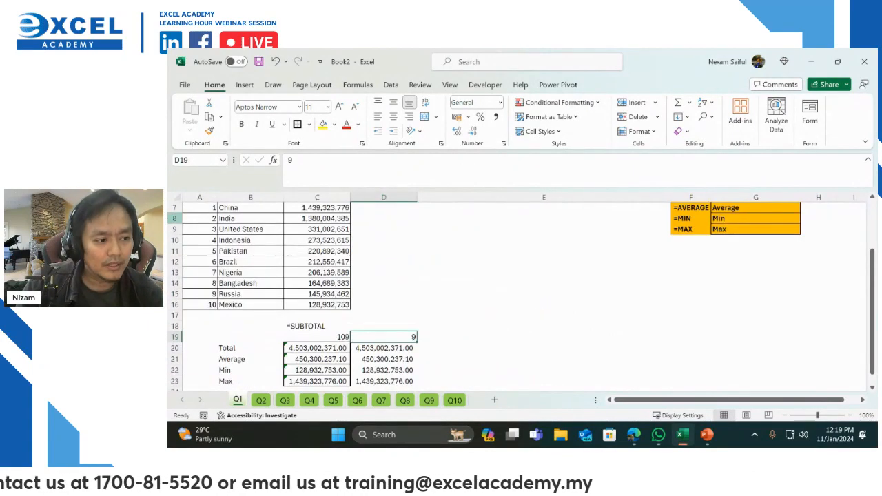
{"action": "left_click", "coordinate": [175, 218]}
{"action": "left_click", "coordinate": [175, 293], "text": "shift"}
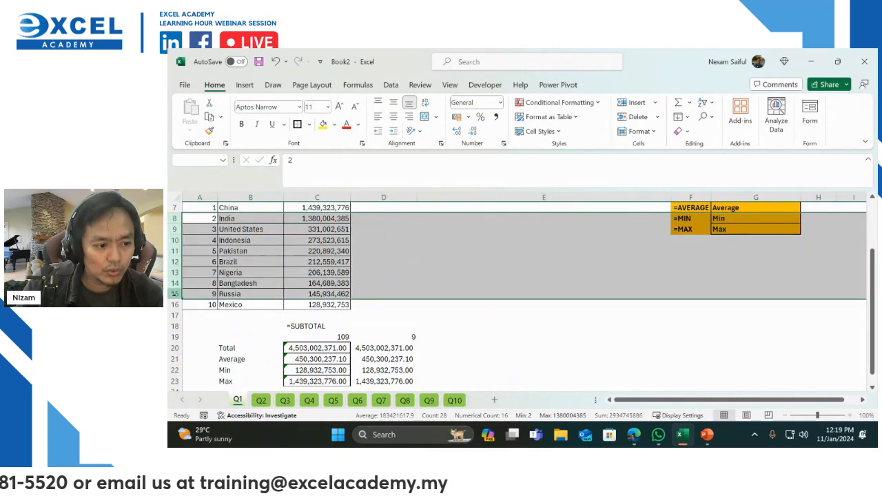
{"action": "right_click", "coordinate": [175, 295]}
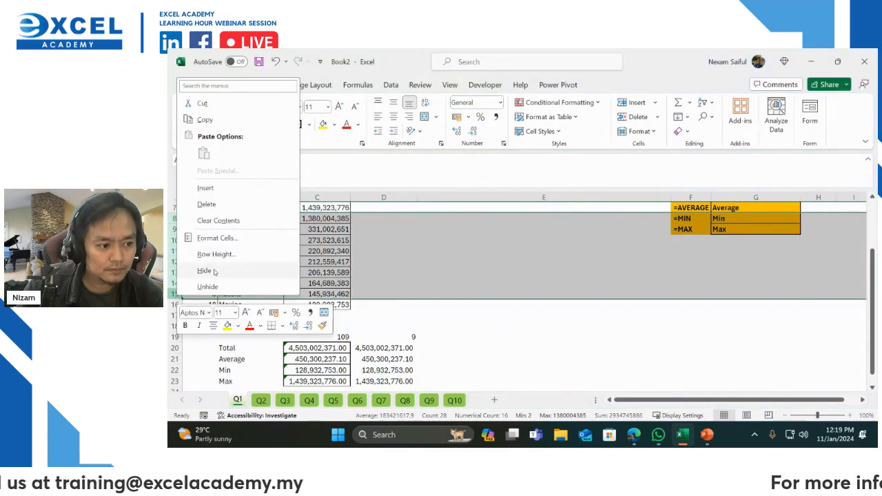
{"action": "left_click", "coordinate": [206, 271]}
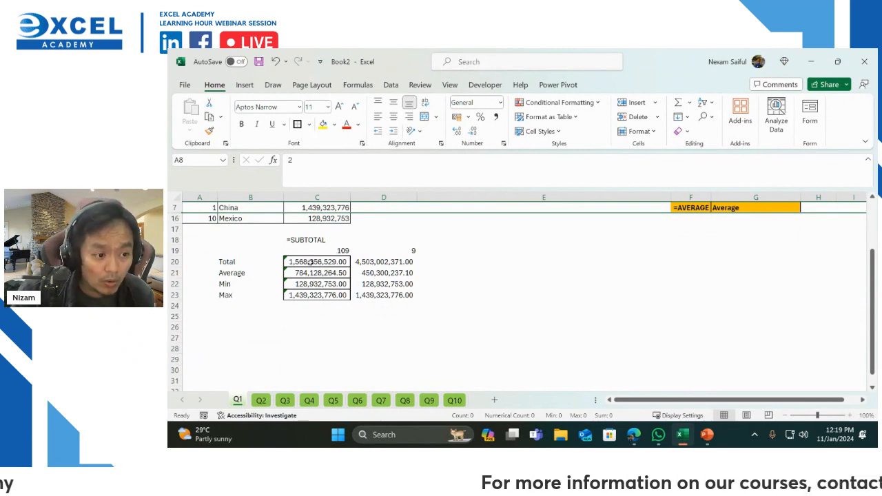
Unhide all hidden rows across the whole sheet and clear the selection
{"action": "scroll", "coordinate": [313, 272], "scroll_direction": "up", "scroll_amount": 2}
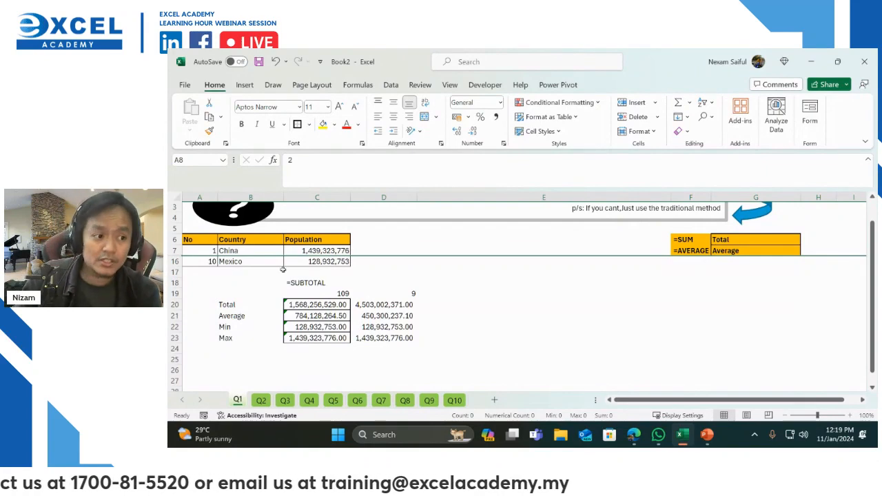
{"action": "left_click", "coordinate": [178, 197]}
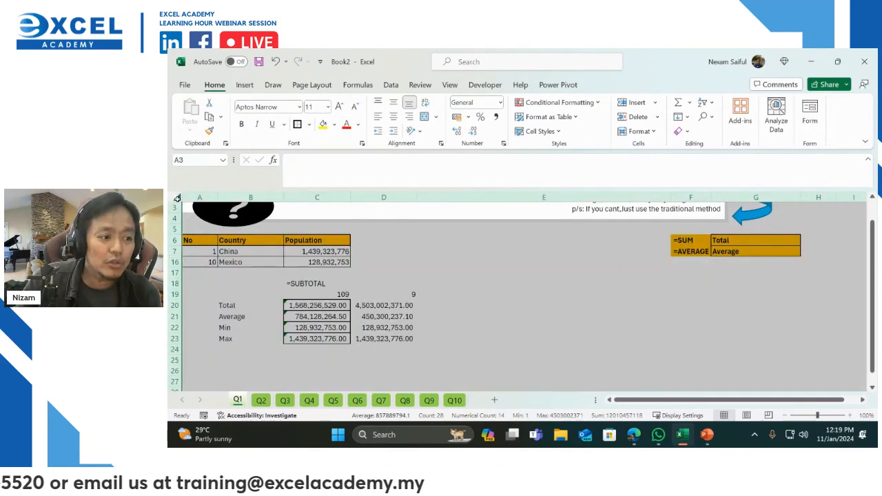
{"action": "right_click", "coordinate": [177, 252]}
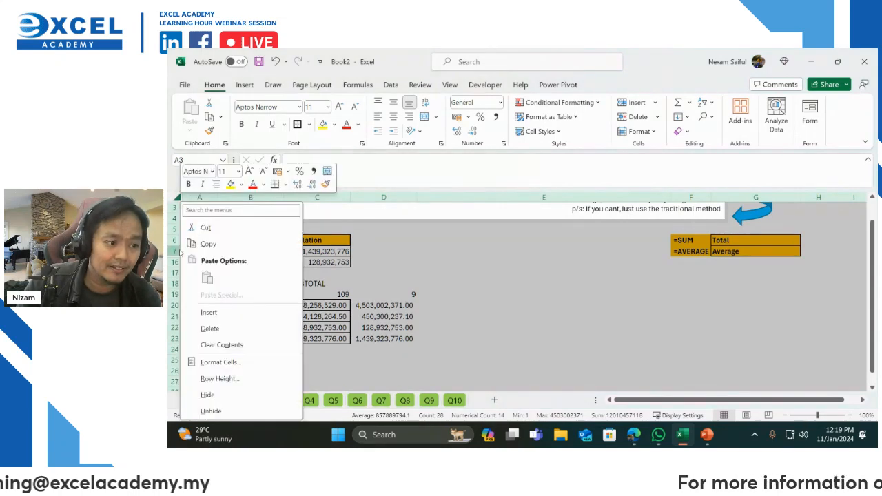
{"action": "left_click", "coordinate": [231, 408]}
{"action": "scroll", "coordinate": [448, 295], "scroll_direction": "down", "scroll_amount": 4}
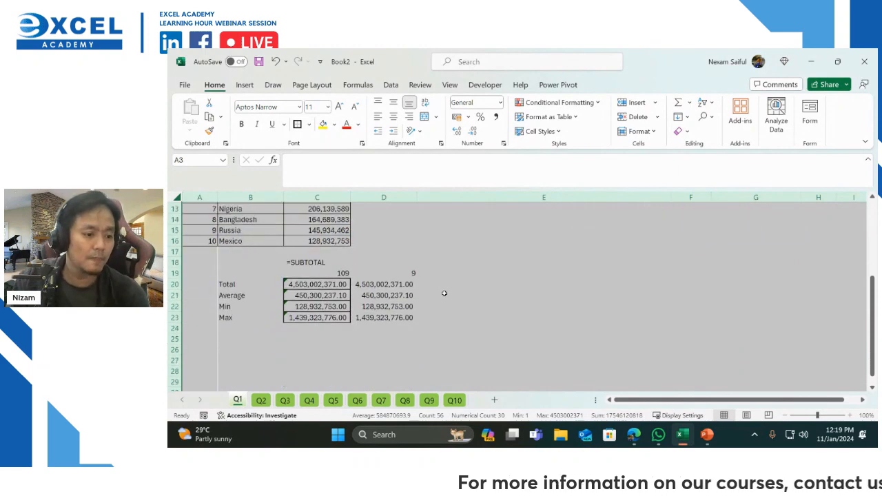
{"action": "left_click", "coordinate": [441, 338]}
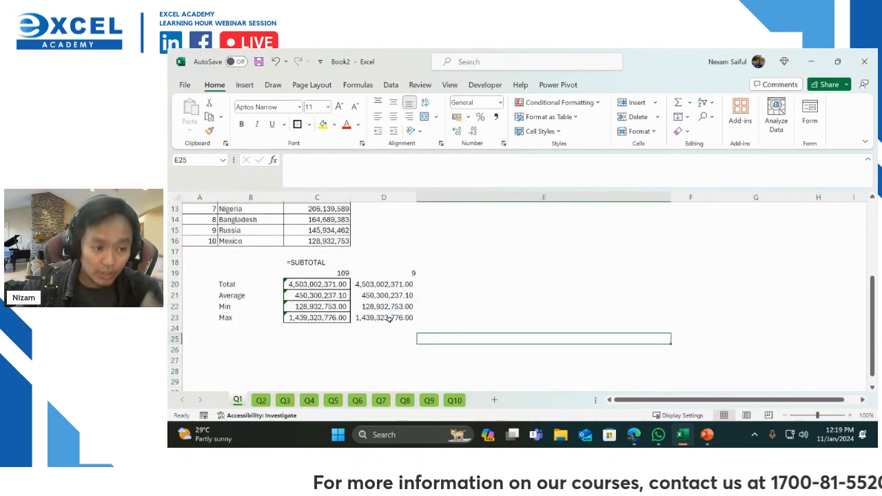
Compare the function numbers in C19 and D19 with the Total formulas in C20 and D20
{"action": "left_click", "coordinate": [388, 274]}
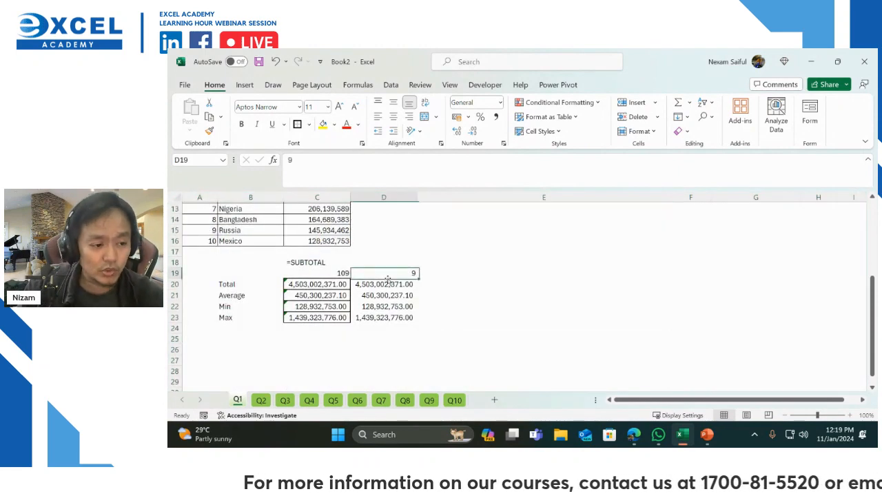
{"action": "left_click", "coordinate": [333, 272]}
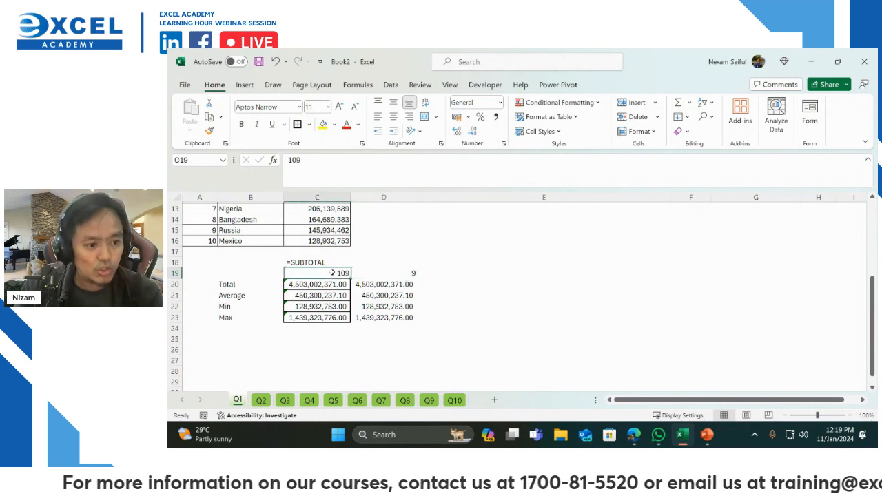
{"action": "left_click", "coordinate": [381, 273]}
{"action": "left_click", "coordinate": [372, 286]}
{"action": "left_click", "coordinate": [340, 281]}
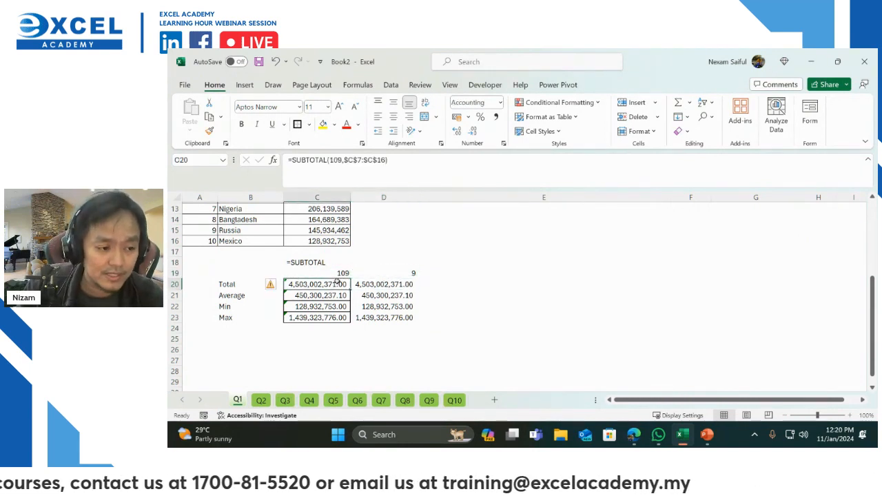
{"action": "left_click", "coordinate": [366, 284]}
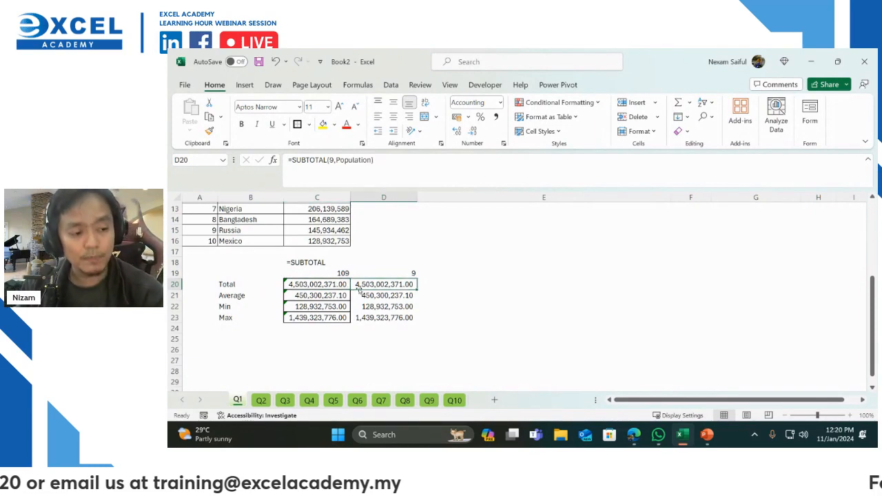
{"action": "left_click", "coordinate": [325, 282]}
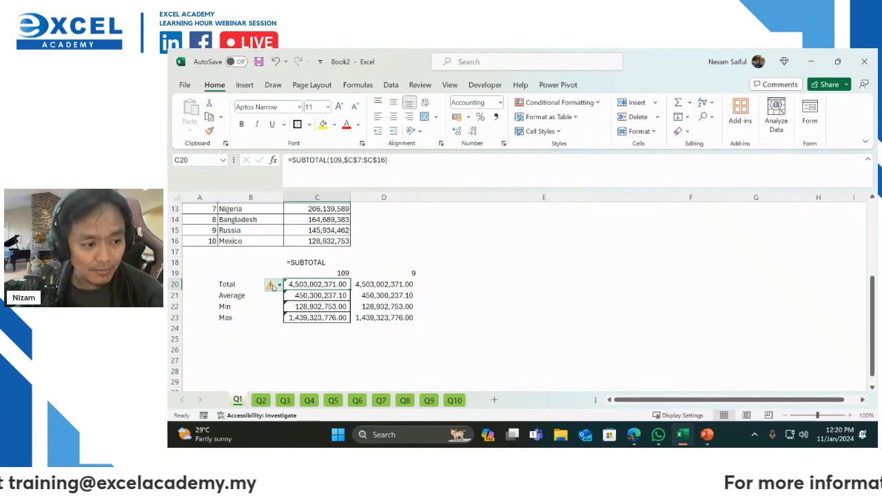
Turn on the Locked protection setting in the cell format of the results C20:C23
{"action": "mouse_move", "coordinate": [272, 285]}
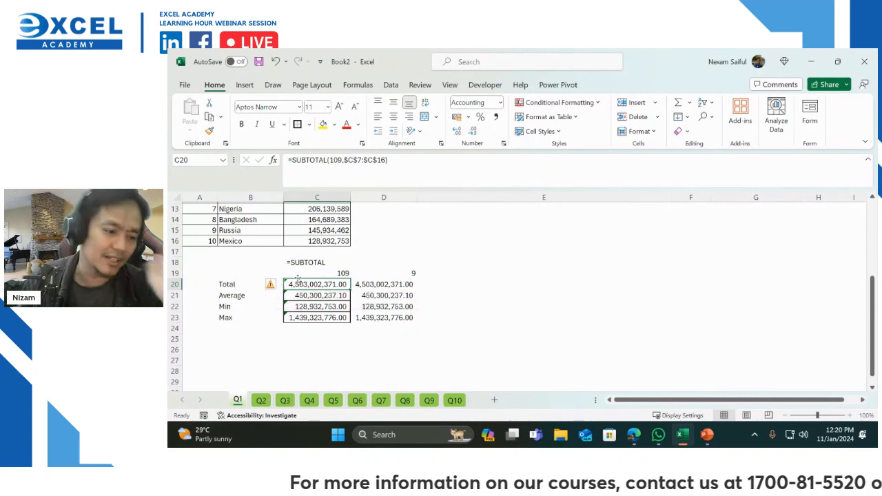
{"action": "left_click", "coordinate": [341, 315], "text": "shift"}
{"action": "right_click", "coordinate": [340, 316]}
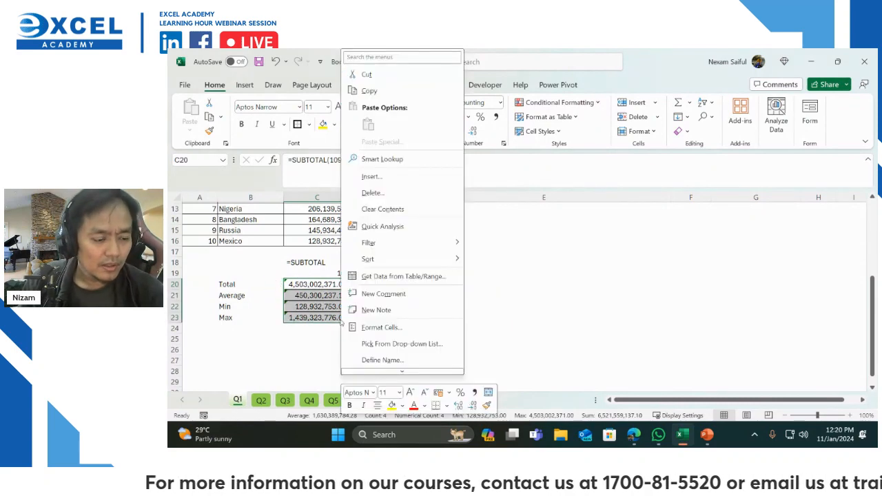
{"action": "left_click", "coordinate": [398, 328]}
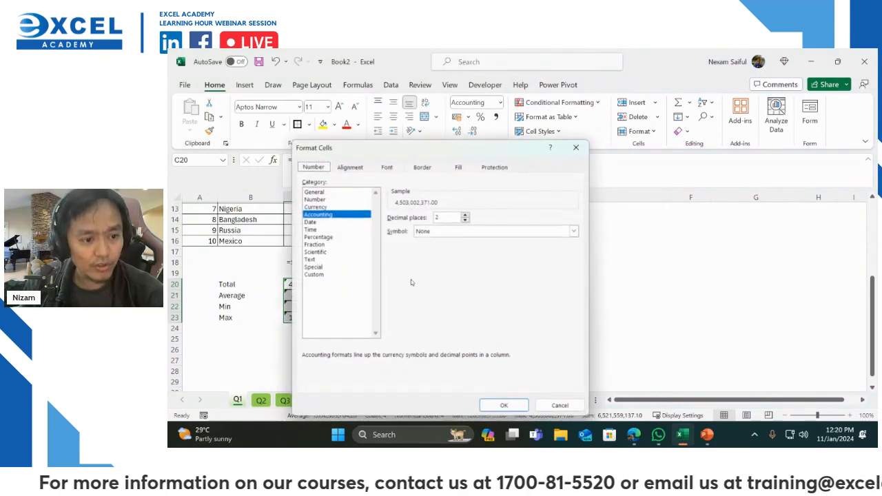
{"action": "left_click", "coordinate": [483, 171]}
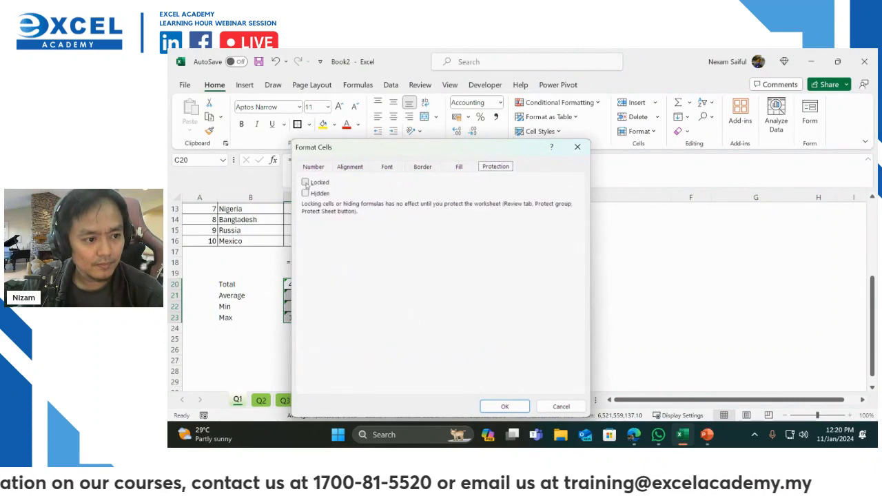
{"action": "left_click", "coordinate": [504, 406]}
{"action": "left_click", "coordinate": [472, 308]}
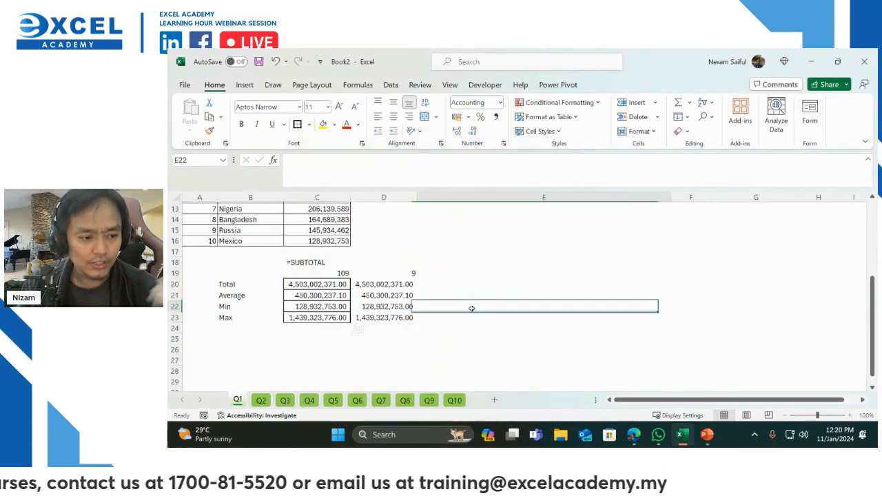
Open the Q2 exercise sheet and select the first Top 3 Country Value cell, C6
{"action": "left_click", "coordinate": [262, 401]}
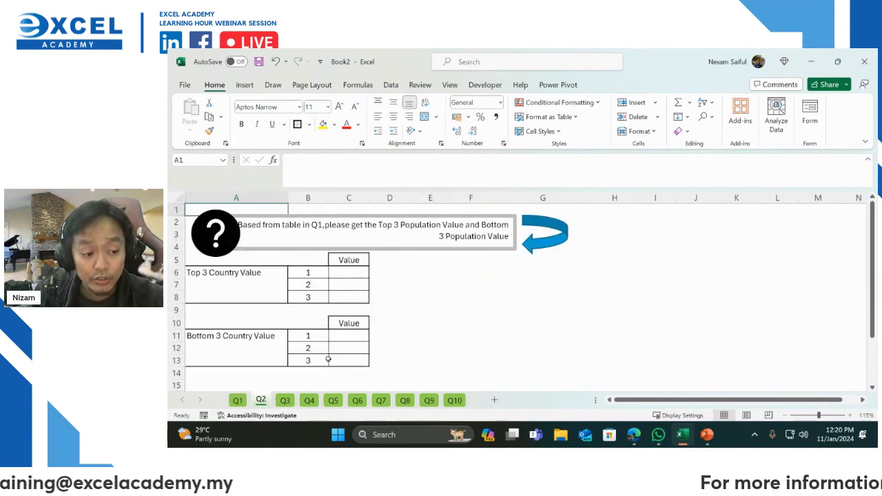
{"action": "left_click", "coordinate": [239, 400]}
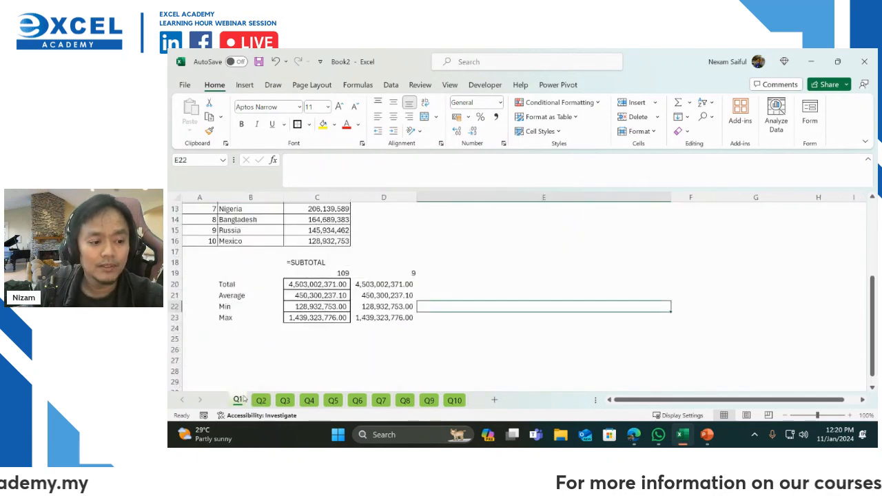
{"action": "left_click", "coordinate": [262, 399]}
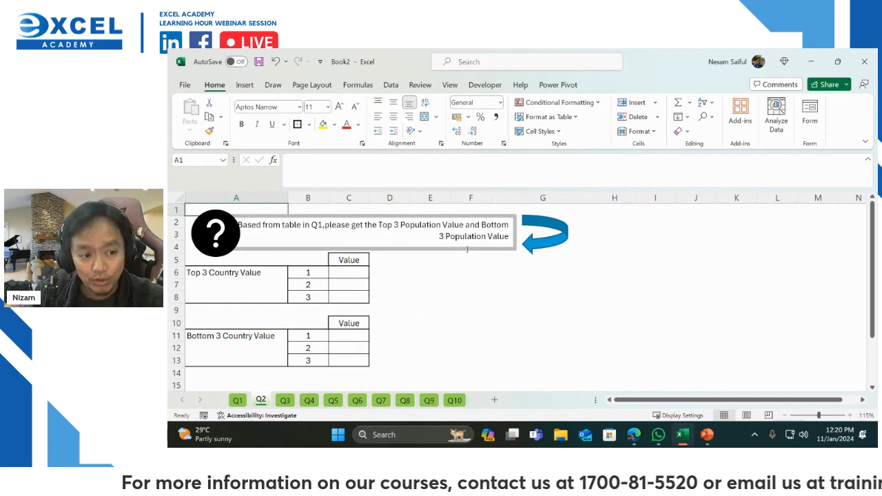
{"action": "left_click", "coordinate": [355, 273]}
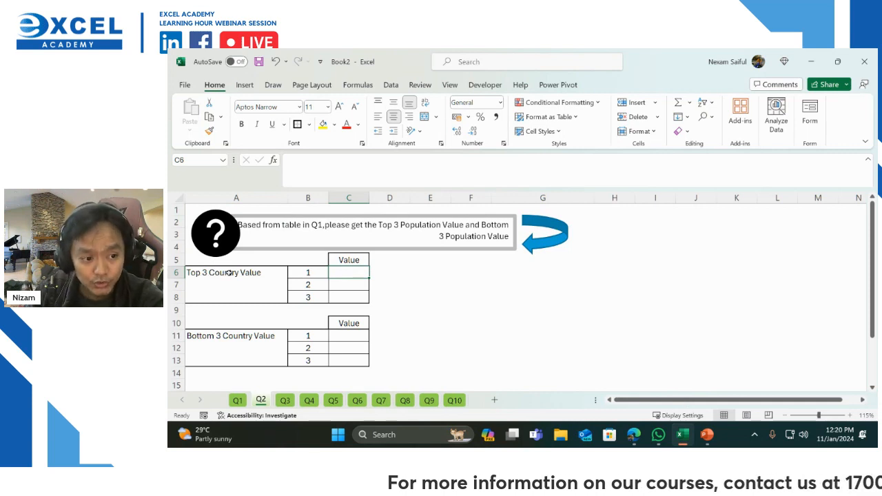
{"action": "type", "text": "="}
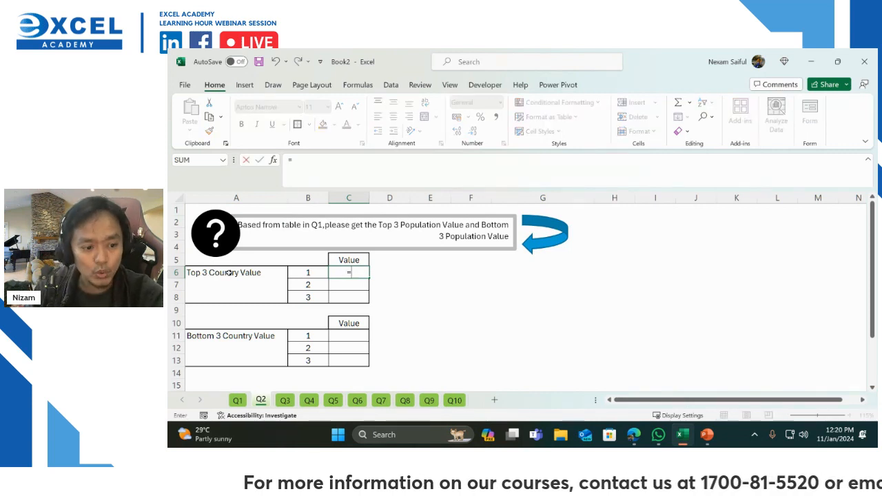
{"action": "type", "text": "large"}
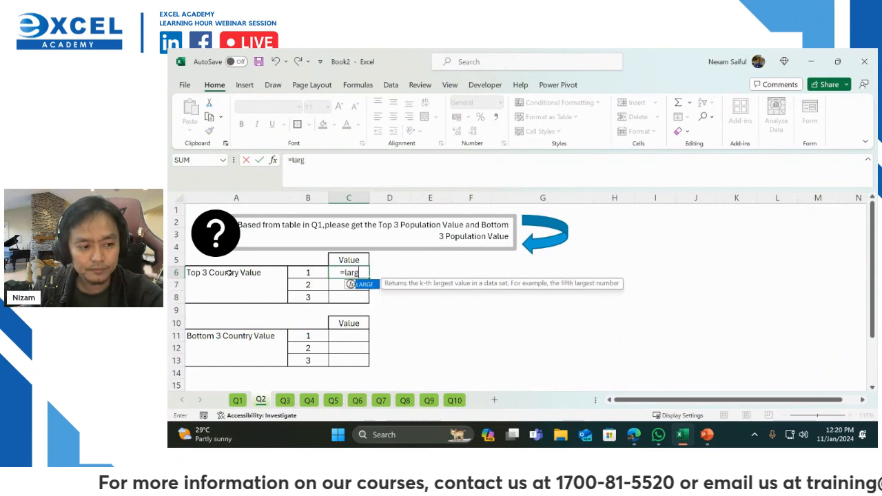
{"action": "key", "text": "Tab"}
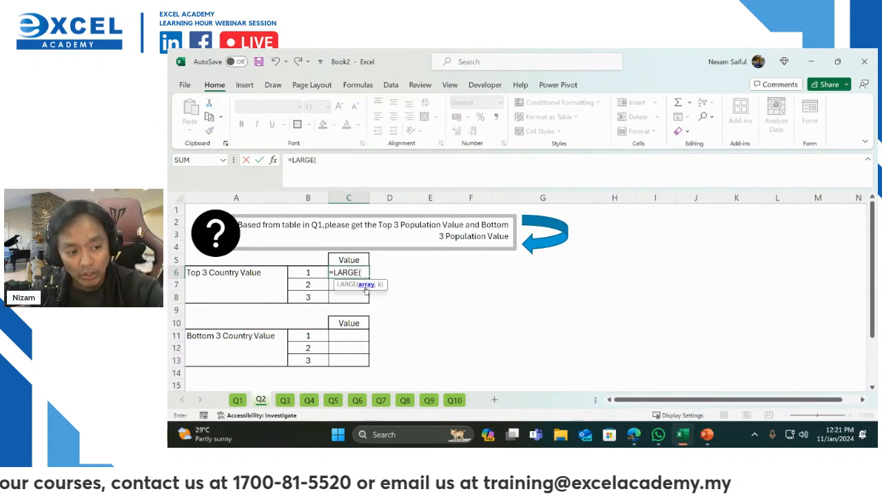
{"action": "left_click", "coordinate": [237, 400]}
{"action": "scroll", "coordinate": [333, 262], "scroll_direction": "up", "scroll_amount": 3}
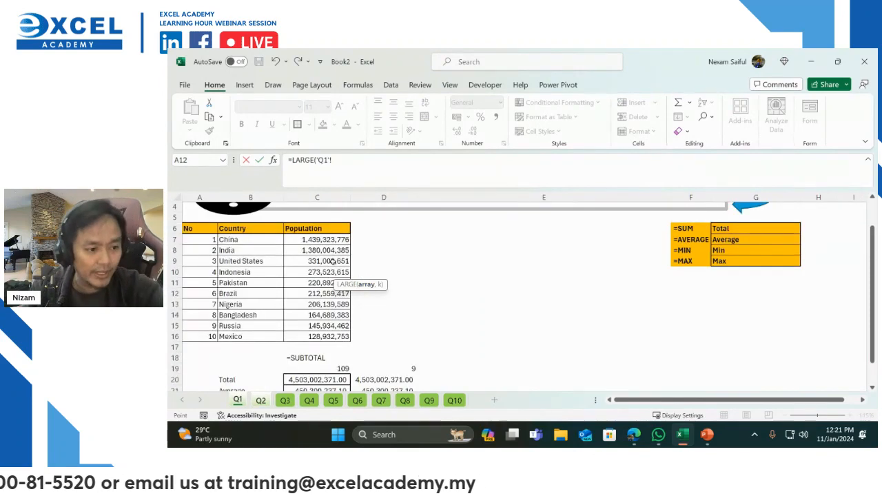
{"action": "key", "text": "Escape"}
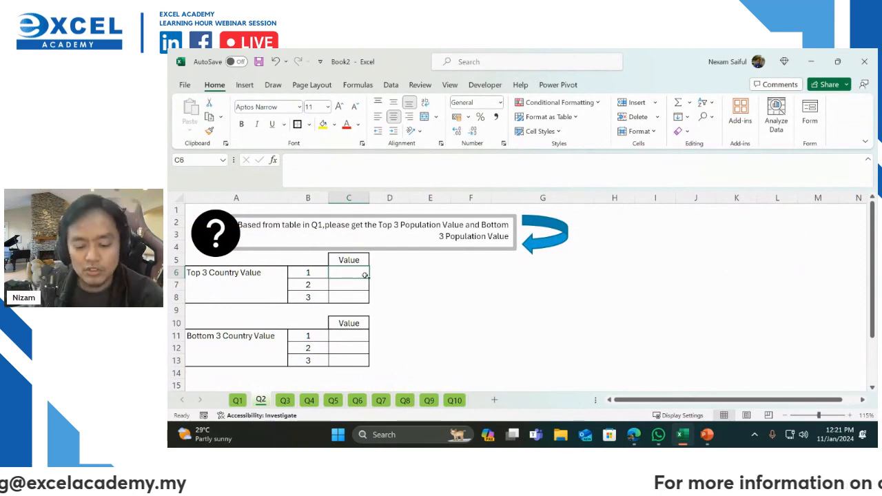
Enter =LARGE(Population,B6) in C6, using the Population named range and the rank cell beside it
{"action": "type", "text": "="}
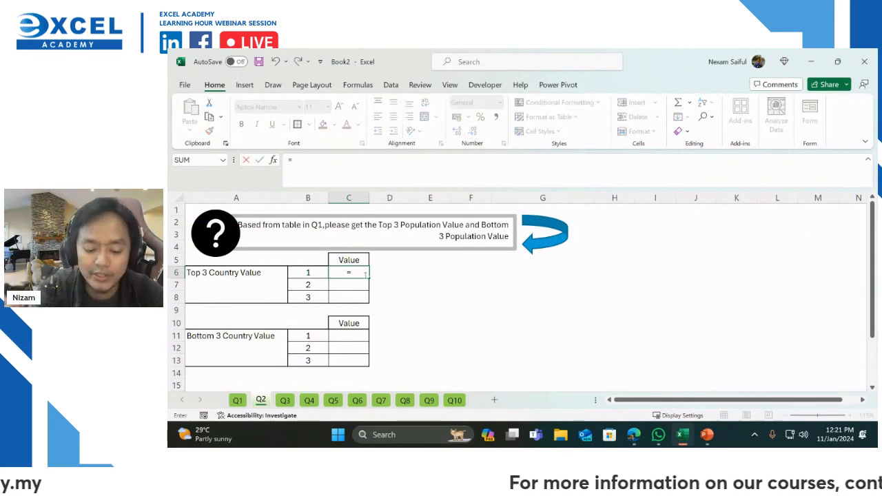
{"action": "type", "text": "large"}
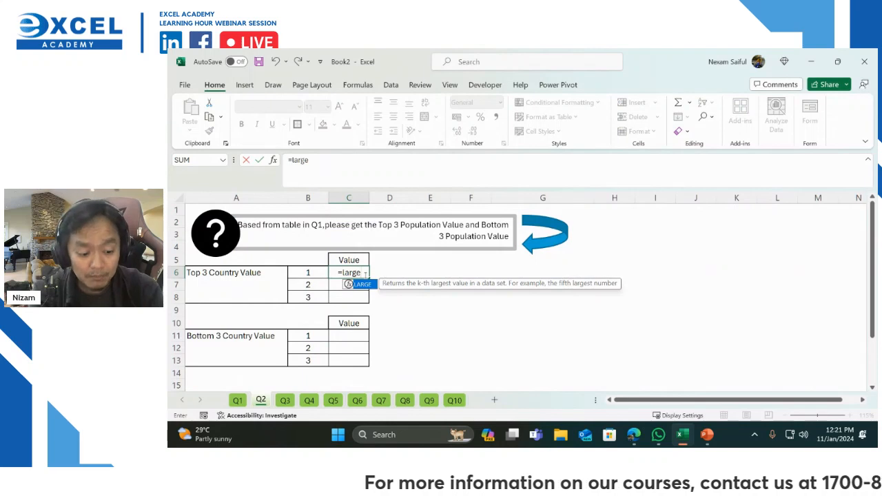
{"action": "key", "text": "Tab"}
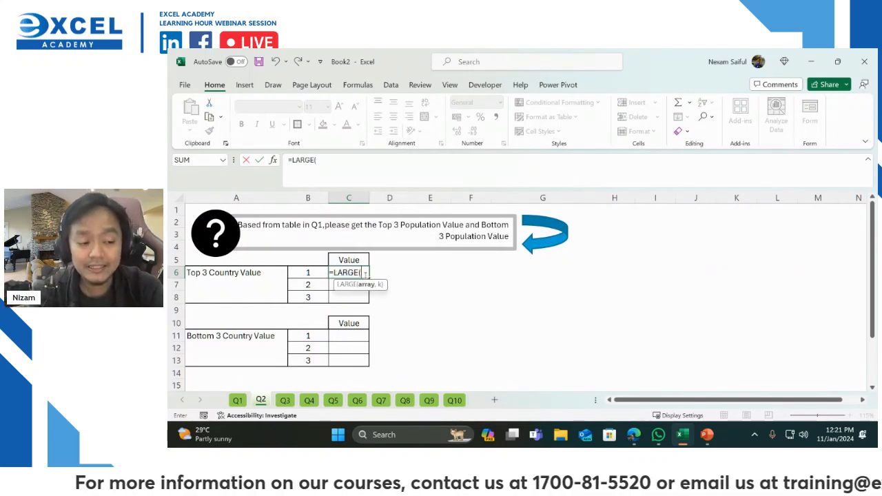
{"action": "type", "text": "po"}
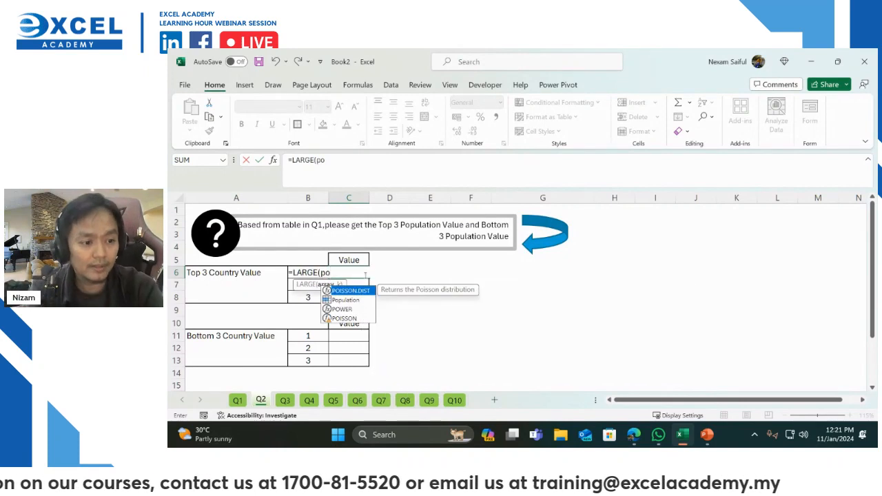
{"action": "key", "text": "Down"}
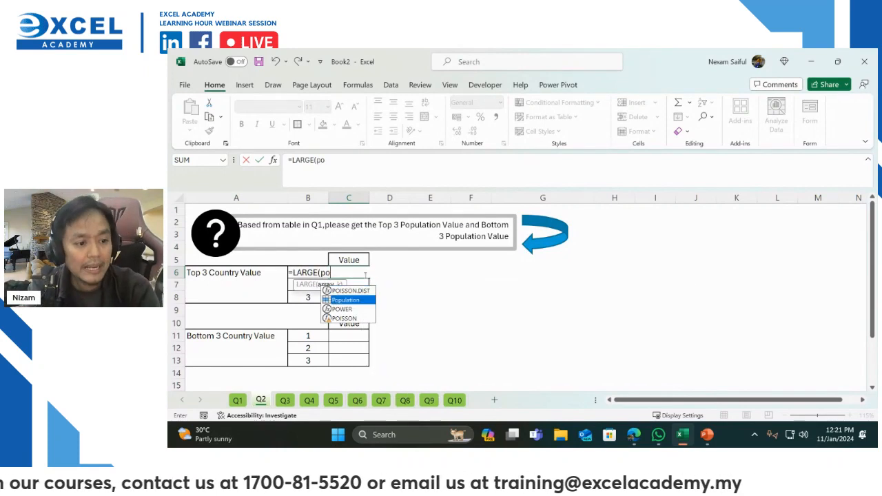
{"action": "key", "text": "Tab"}
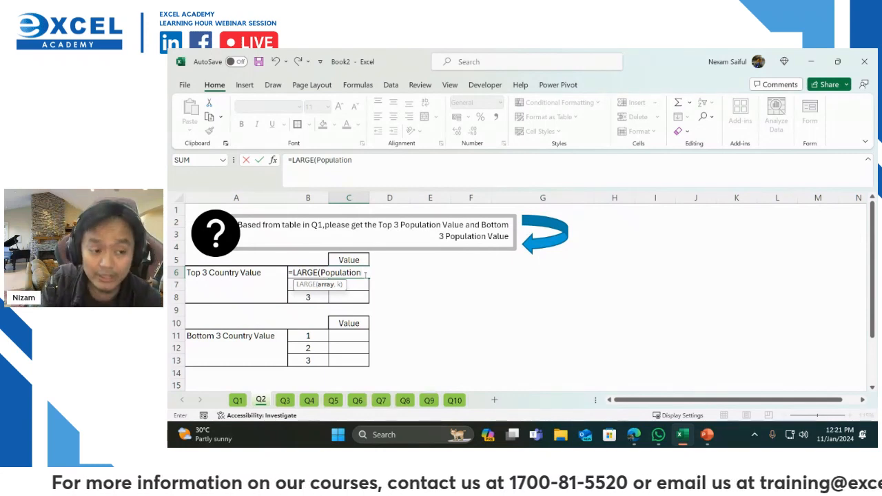
{"action": "type", "text": ","}
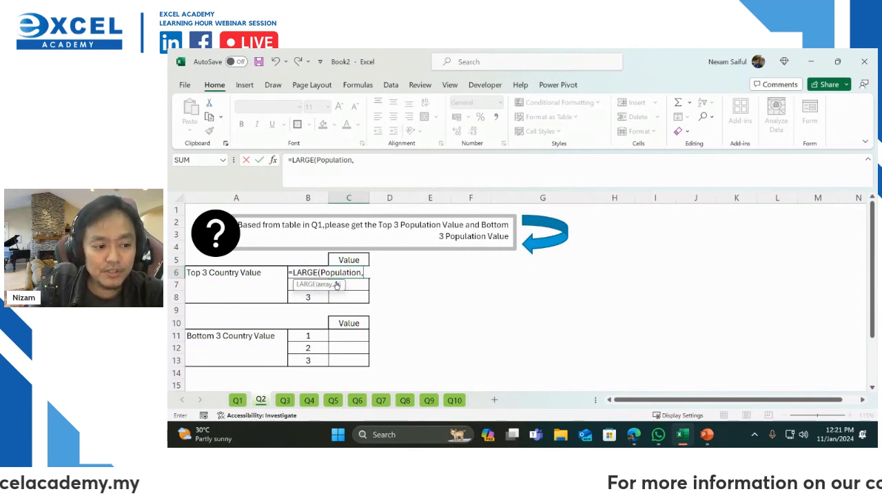
{"action": "left_click", "coordinate": [302, 257]}
{"action": "key", "text": "Down"}
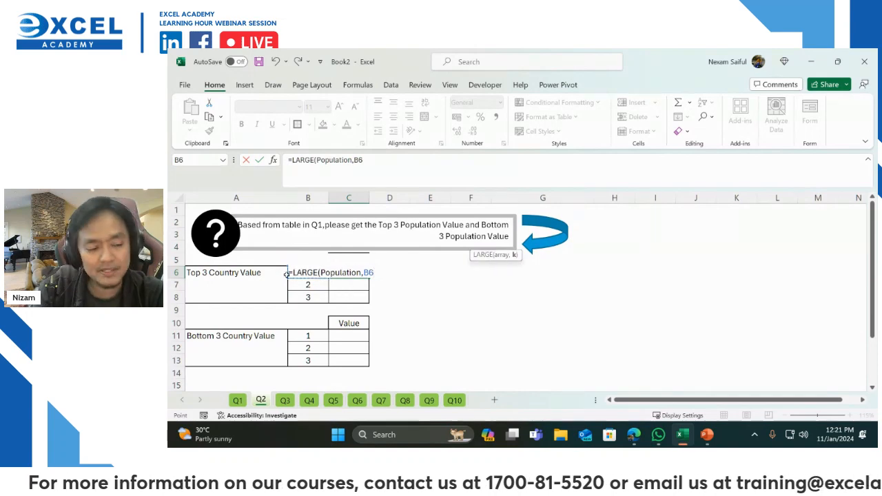
{"action": "key", "text": "Return"}
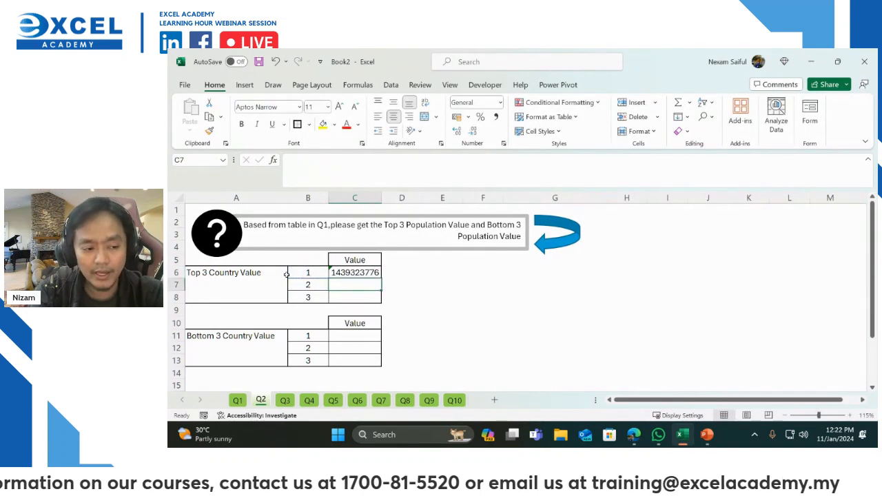
Fill the LARGE formula from C6 down to C8 and check the results against the population table on sheet Q1
{"action": "key", "text": "Up"}
{"action": "key", "text": "shift+Down"}
{"action": "key", "text": "shift+Down"}
{"action": "key", "text": "ctrl+d"}
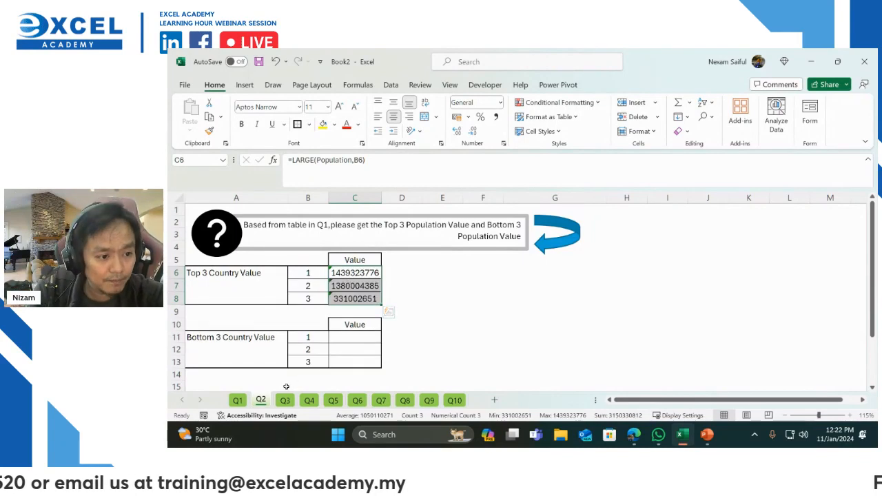
{"action": "left_click", "coordinate": [238, 401]}
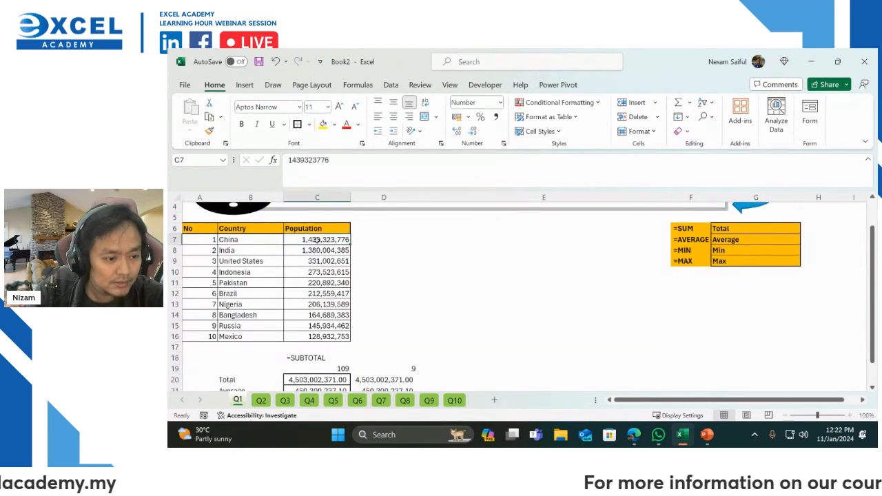
{"action": "left_click", "coordinate": [315, 252]}
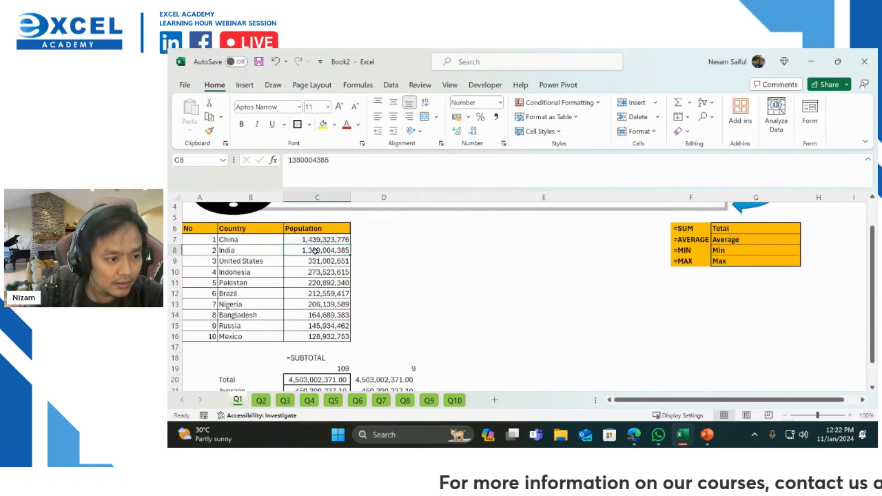
{"action": "left_click", "coordinate": [318, 260]}
{"action": "left_click", "coordinate": [266, 403]}
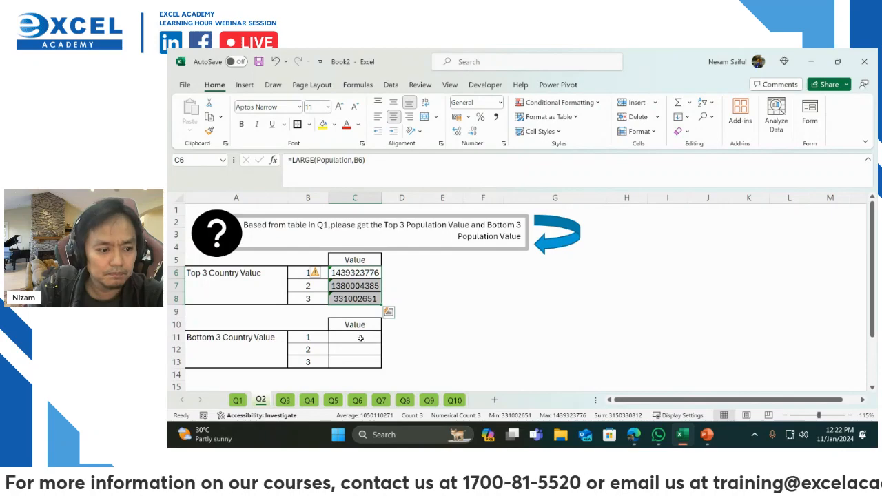
Turn on the Locked protection setting for the Top 3 and Bottom 3 value cells in column C
{"action": "left_click_drag", "start_coordinate": [361, 340], "coordinate": [363, 361]}
{"action": "right_click", "coordinate": [363, 361]}
{"action": "left_click", "coordinate": [389, 343]}
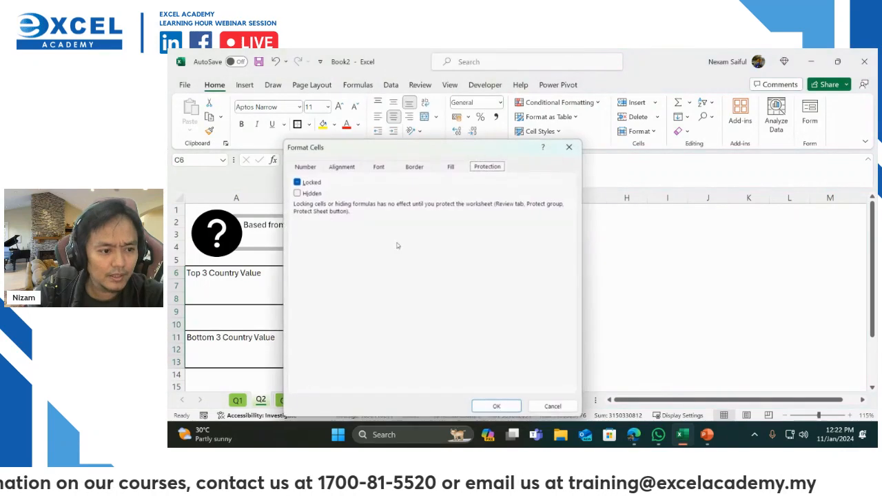
{"action": "left_click", "coordinate": [298, 183]}
{"action": "left_click", "coordinate": [298, 184]}
{"action": "left_click", "coordinate": [299, 183]}
{"action": "left_click", "coordinate": [299, 183]}
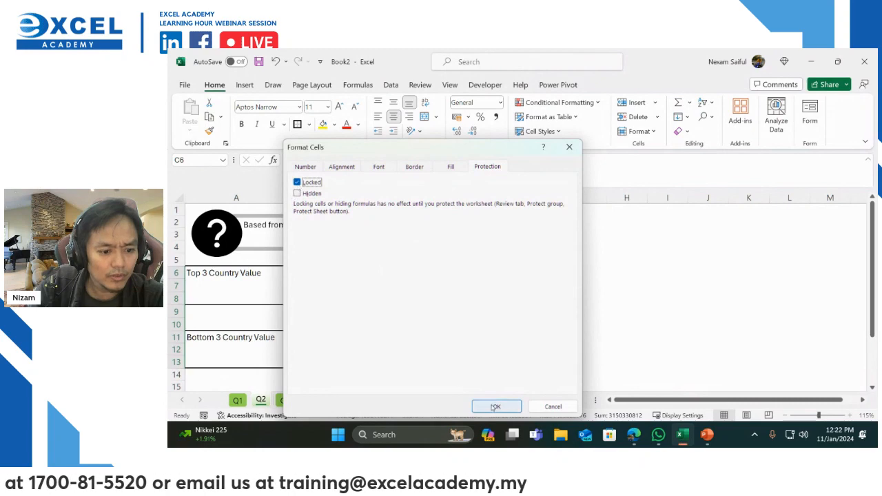
{"action": "left_click", "coordinate": [496, 406]}
{"action": "left_click", "coordinate": [473, 341]}
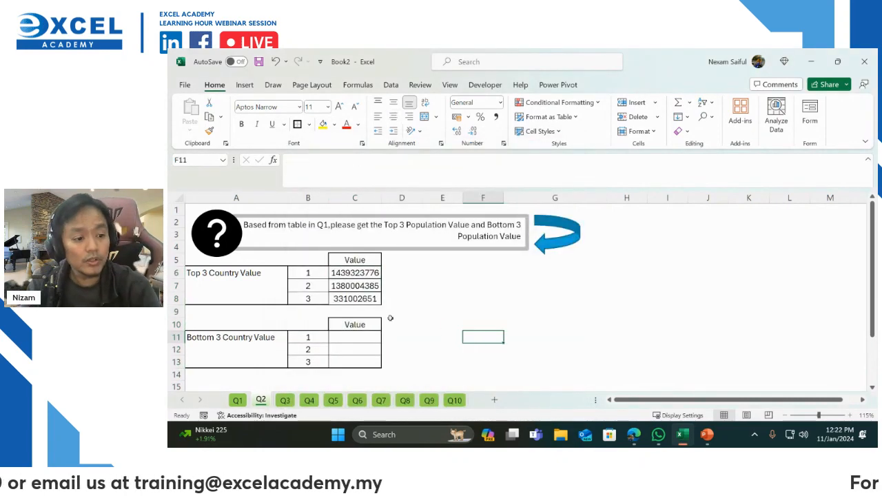
Write the text label =LARGE in D6 beside the first top value
{"action": "left_click", "coordinate": [398, 273]}
{"action": "type", "text": "=LARGE"}
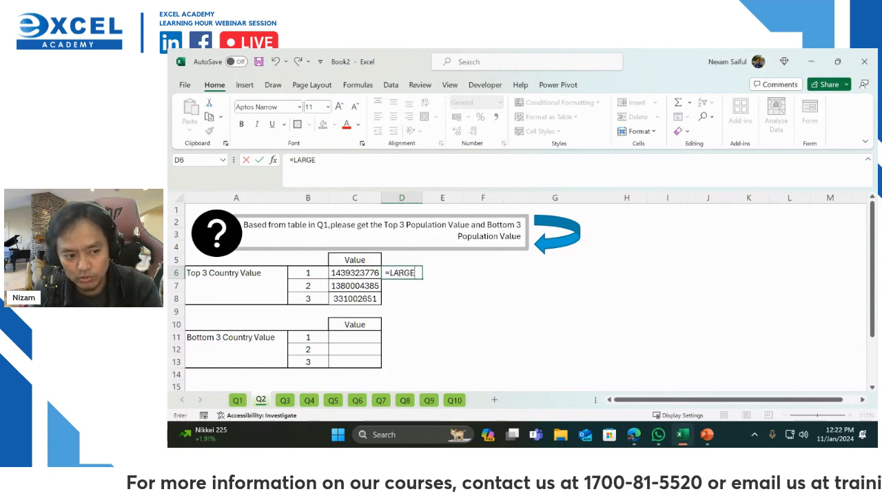
{"action": "key", "text": "Return"}
{"action": "key", "text": "Left"}
{"action": "key", "text": "Up"}
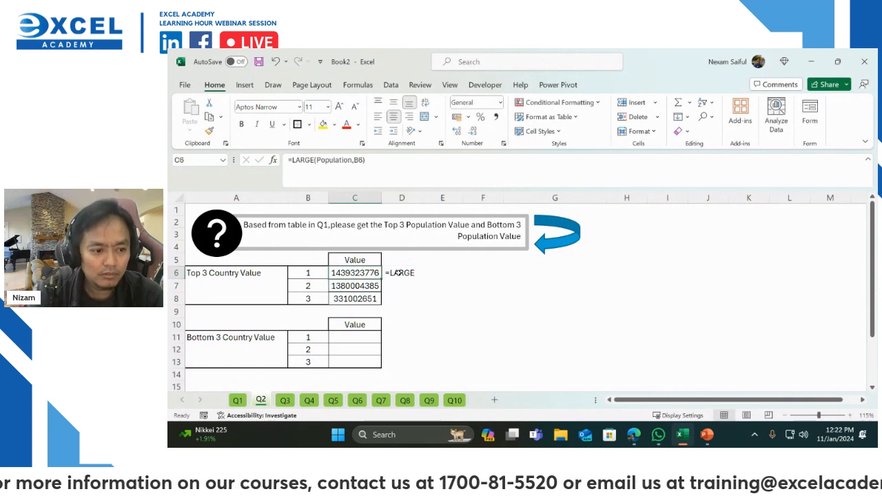
Write the text label =SMALL in D11 beside the first Bottom 3 Country Value cell
{"action": "key", "text": "Down"}
{"action": "key", "text": "Down"}
{"action": "key", "text": "Down"}
{"action": "key", "text": "Down"}
{"action": "key", "text": "Down"}
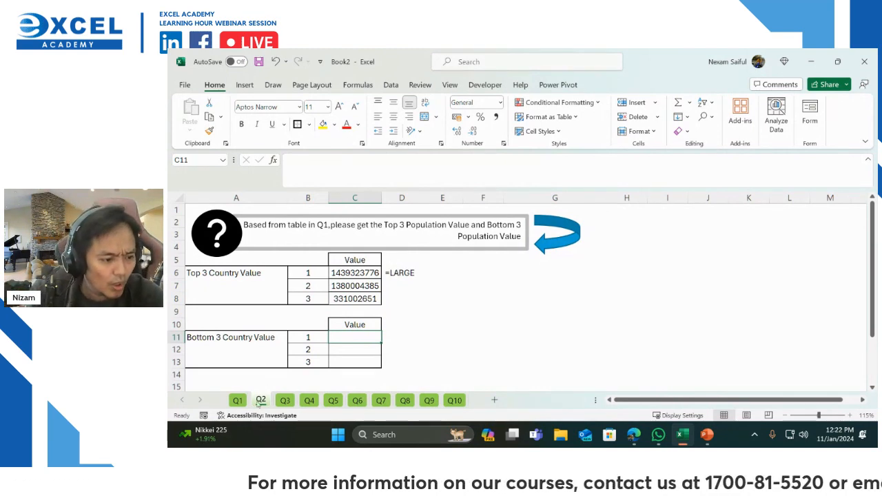
{"action": "left_click", "coordinate": [237, 400]}
{"action": "left_click", "coordinate": [260, 401]}
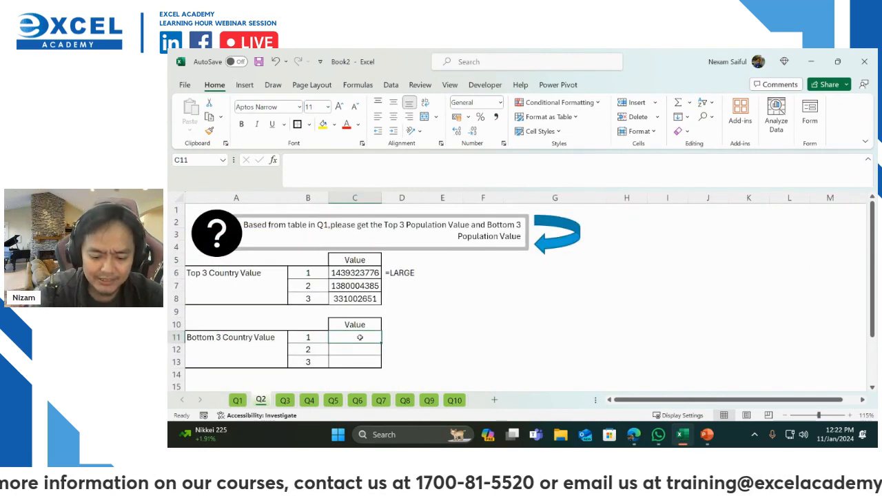
{"action": "type", "text": "="}
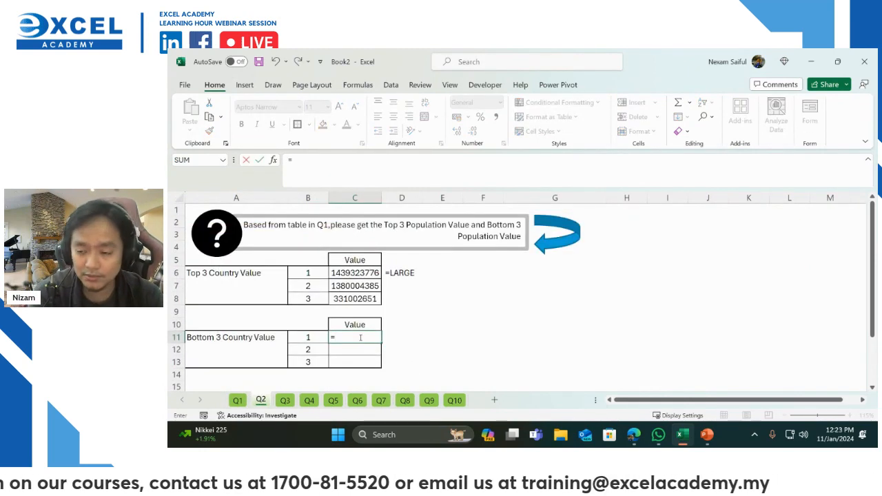
{"action": "key", "text": "Escape"}
{"action": "key", "text": "Right"}
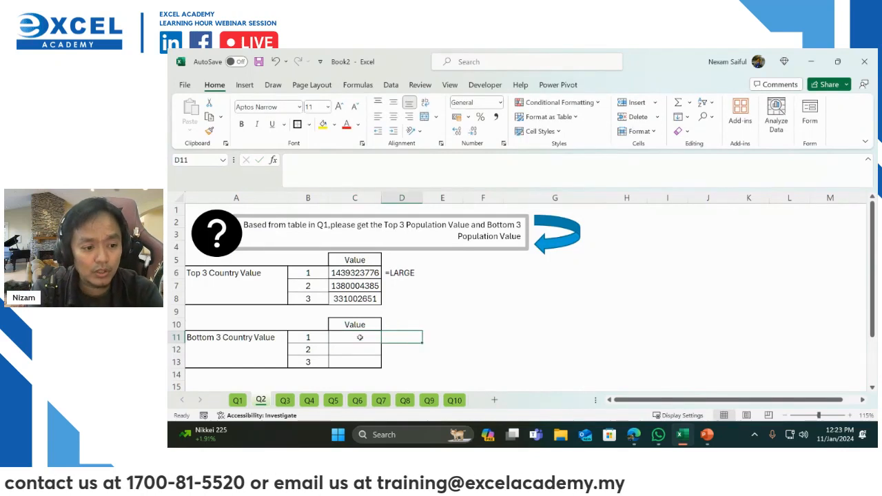
{"action": "type", "text": "=SMALL"}
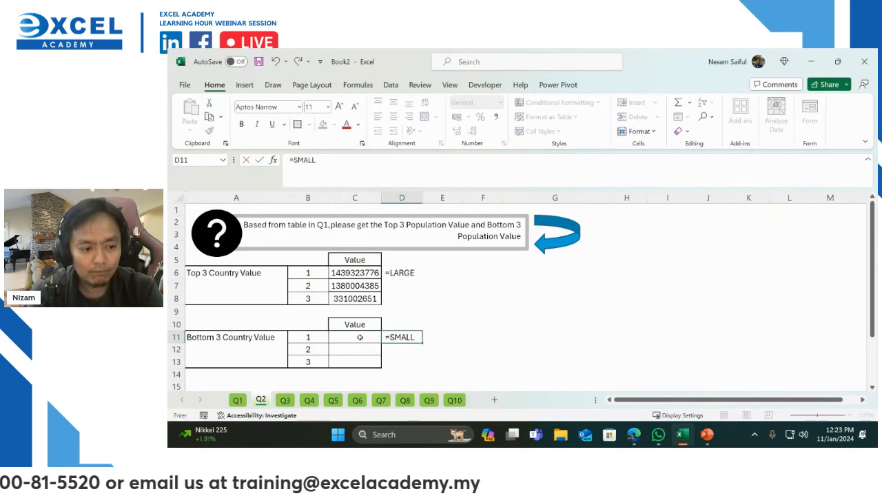
Enter a SMALL formula in C11 using the range C7:C17 on sheet Q1 as the array and 1 as k
{"action": "left_click", "coordinate": [359, 337]}
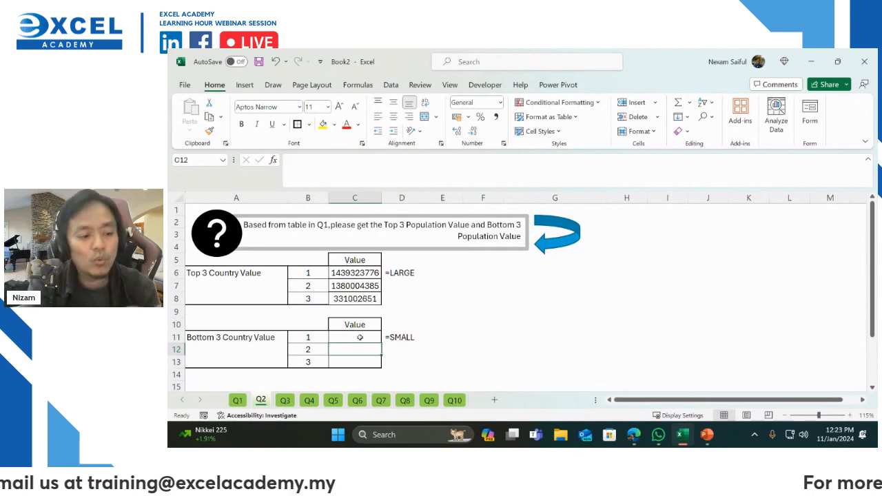
{"action": "type", "text": "=smal"}
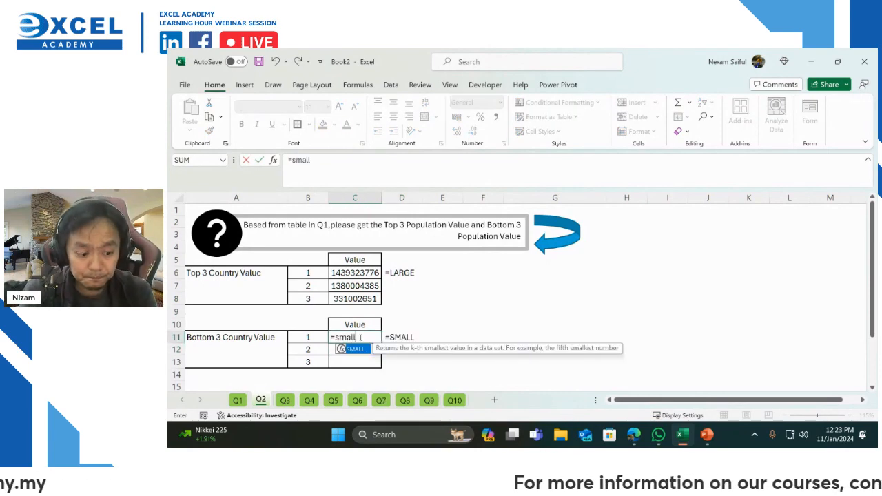
{"action": "type", "text": "l"}
{"action": "key", "text": "Tab"}
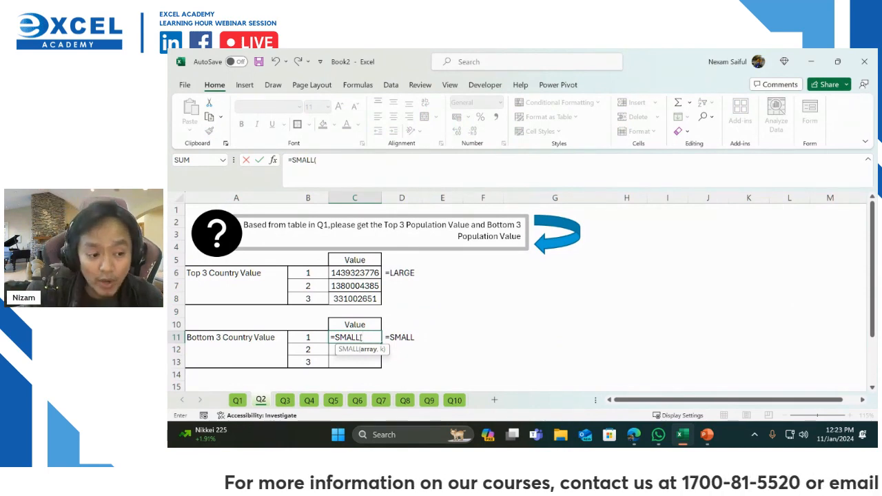
{"action": "left_click", "coordinate": [453, 400]}
{"action": "left_click", "coordinate": [428, 400]}
{"action": "left_click", "coordinate": [405, 399]}
{"action": "left_click", "coordinate": [380, 399]}
{"action": "left_click", "coordinate": [355, 401]}
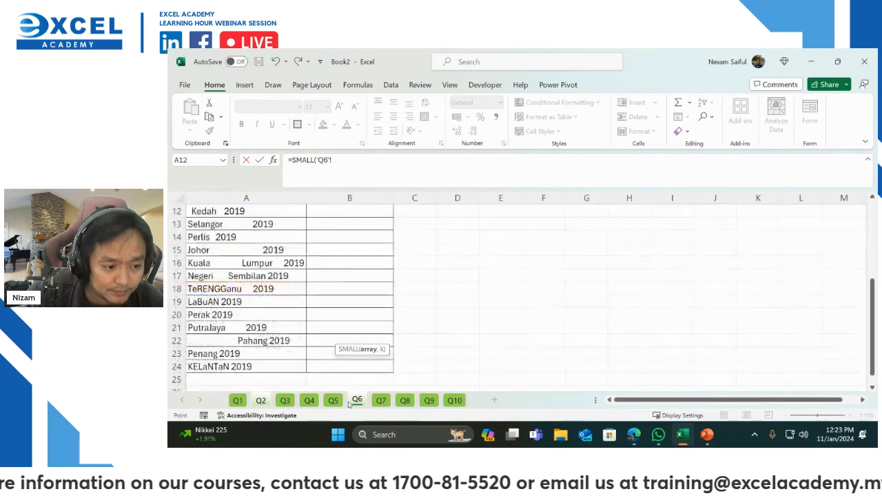
{"action": "left_click", "coordinate": [333, 400]}
{"action": "left_click", "coordinate": [308, 400]}
{"action": "left_click", "coordinate": [285, 400]}
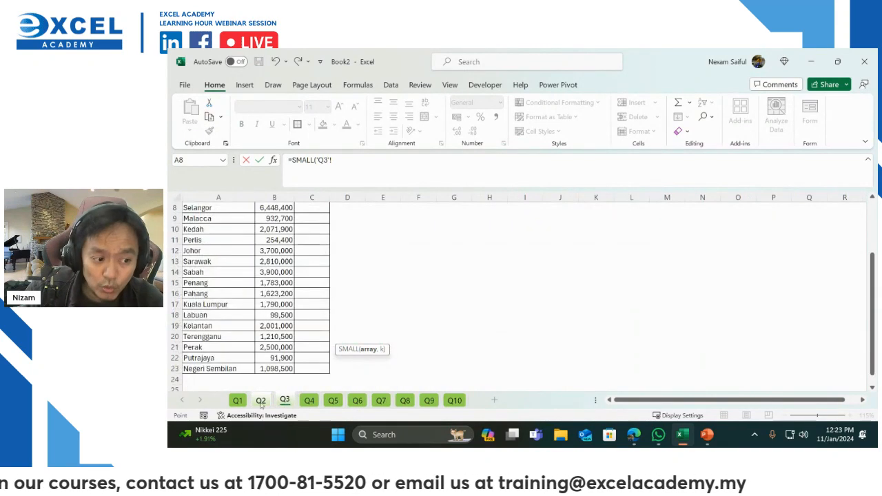
{"action": "left_click", "coordinate": [237, 400]}
{"action": "left_click_drag", "start_coordinate": [328, 243], "coordinate": [335, 350]}
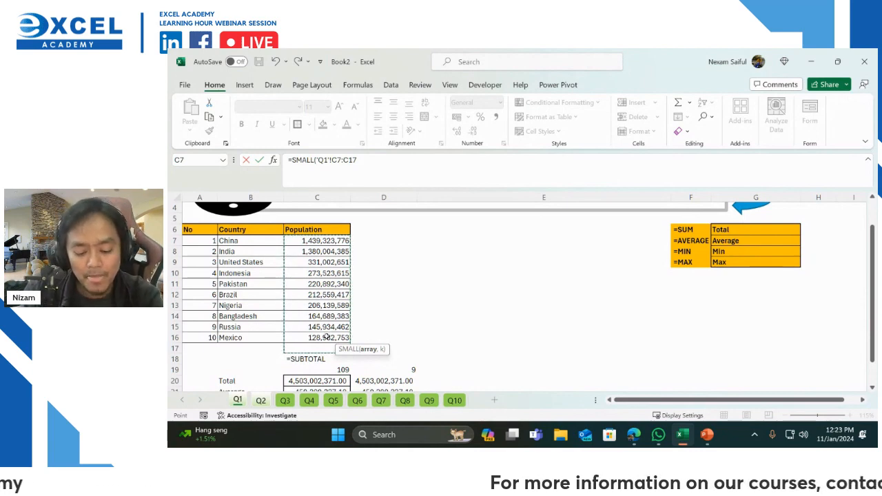
{"action": "type", "text": ",1"}
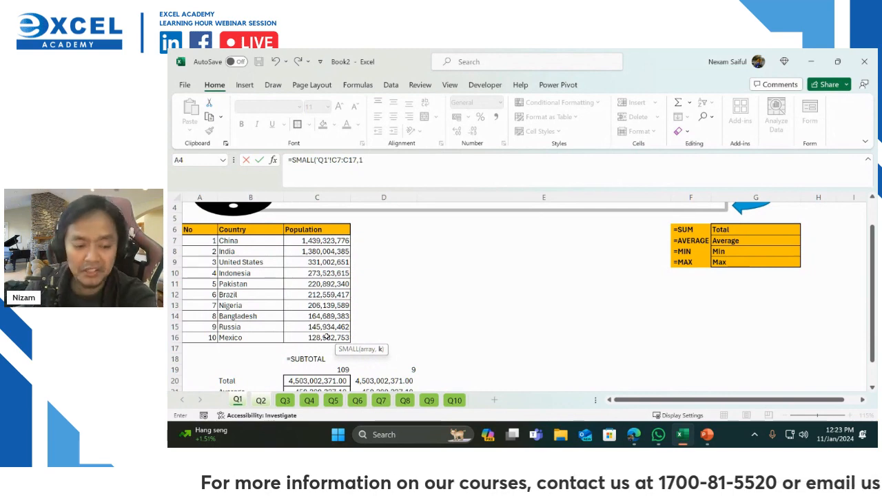
{"action": "key", "text": "Return"}
Review the SMALL formula in C11 and fill it down to C13
{"action": "left_click", "coordinate": [354, 338]}
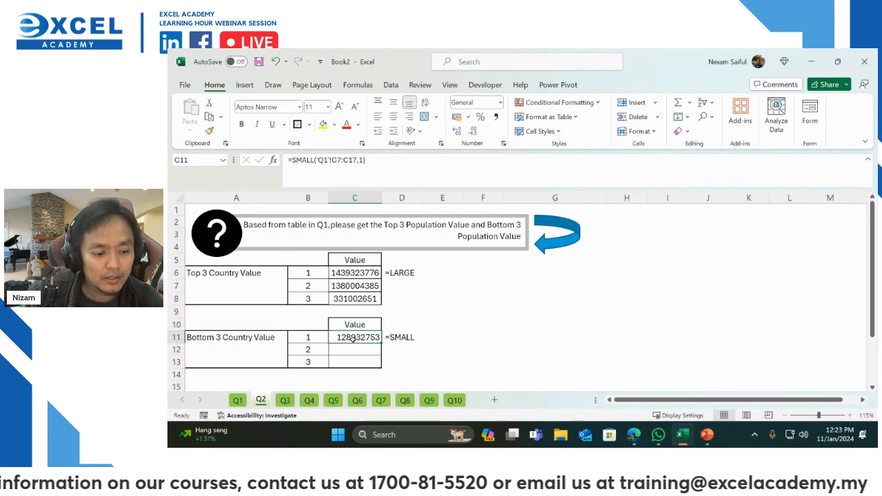
{"action": "key", "text": "F2"}
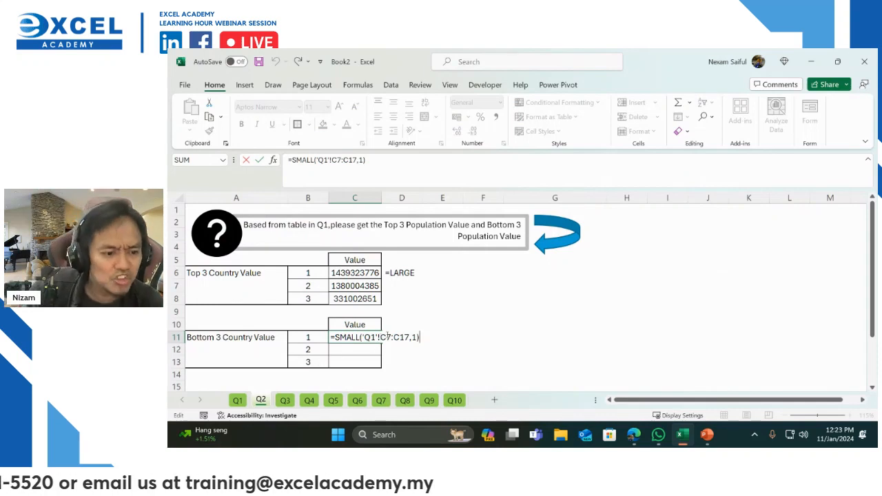
{"action": "key", "text": "ctrl+Return"}
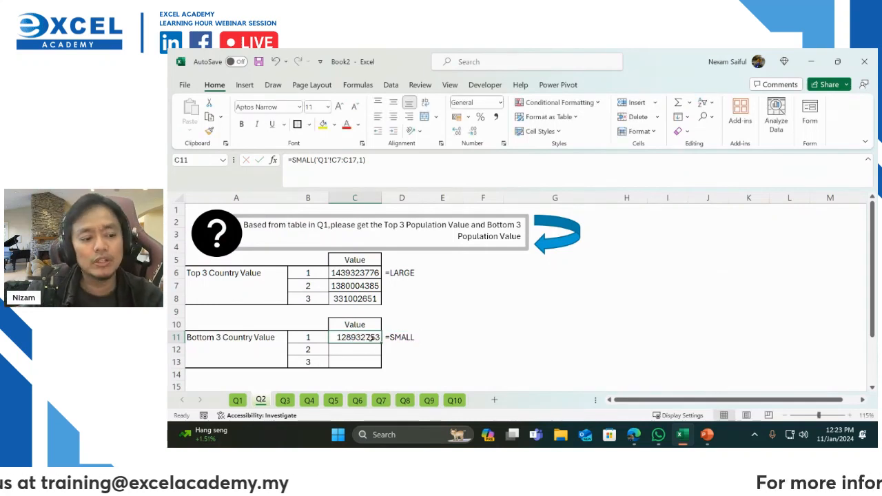
{"action": "left_click_drag", "start_coordinate": [381, 343], "coordinate": [381, 365]}
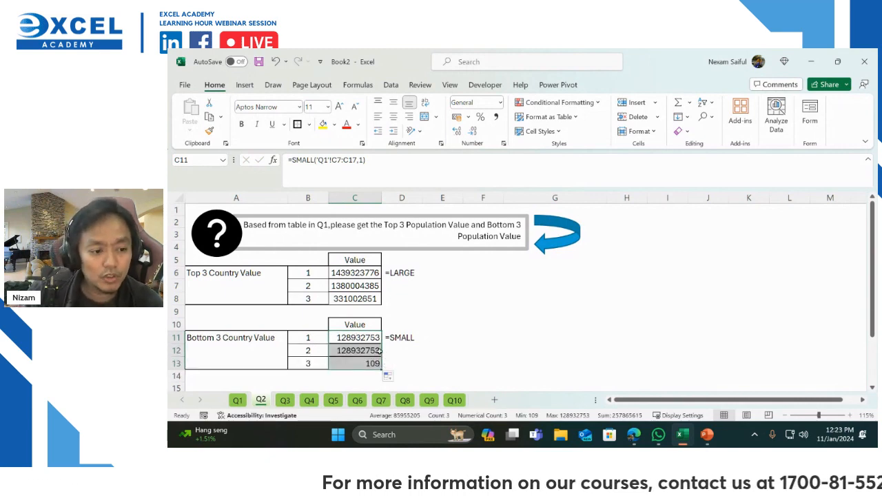
Inspect the SMALL formulas in C11, C12 and C13 to compare their array ranges and k arguments
{"action": "double_click", "coordinate": [372, 340]}
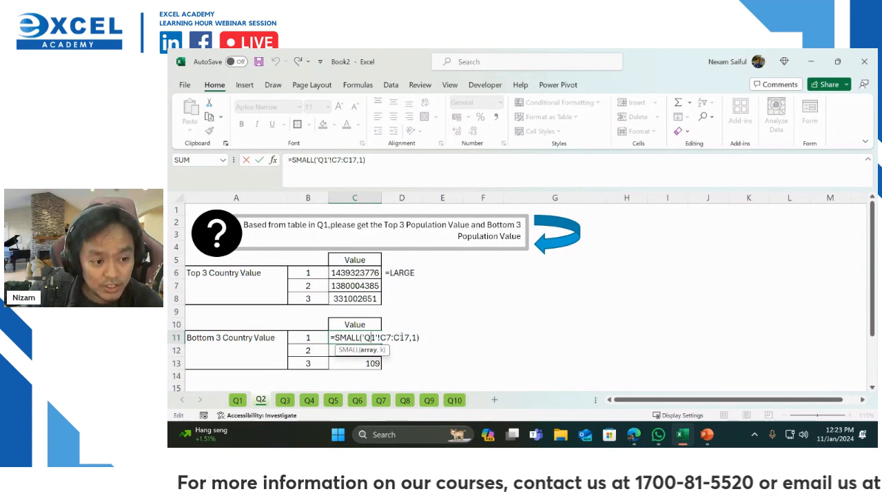
{"action": "key", "text": "Return"}
{"action": "double_click", "coordinate": [390, 350]}
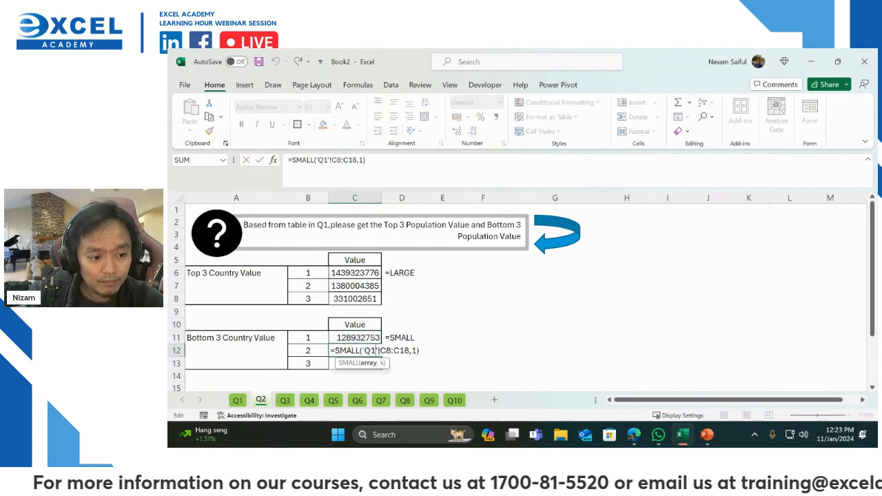
{"action": "key", "text": "Return"}
{"action": "double_click", "coordinate": [365, 363]}
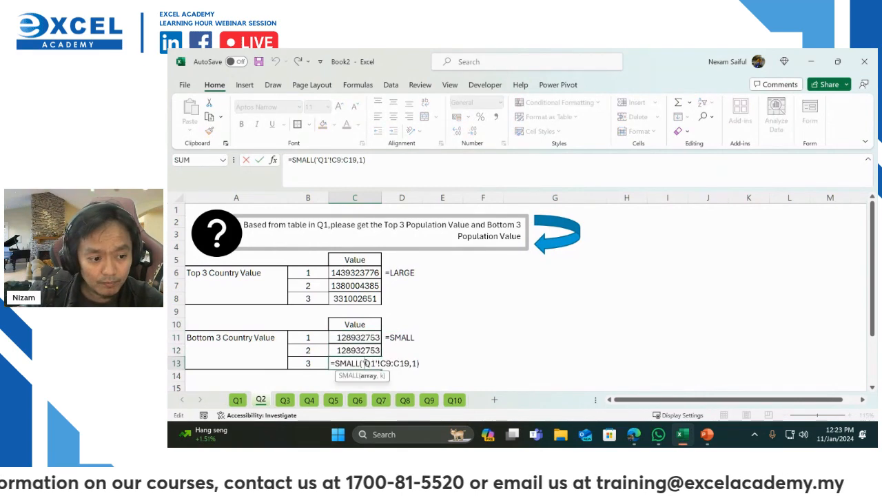
{"action": "key", "text": "ctrl+Return"}
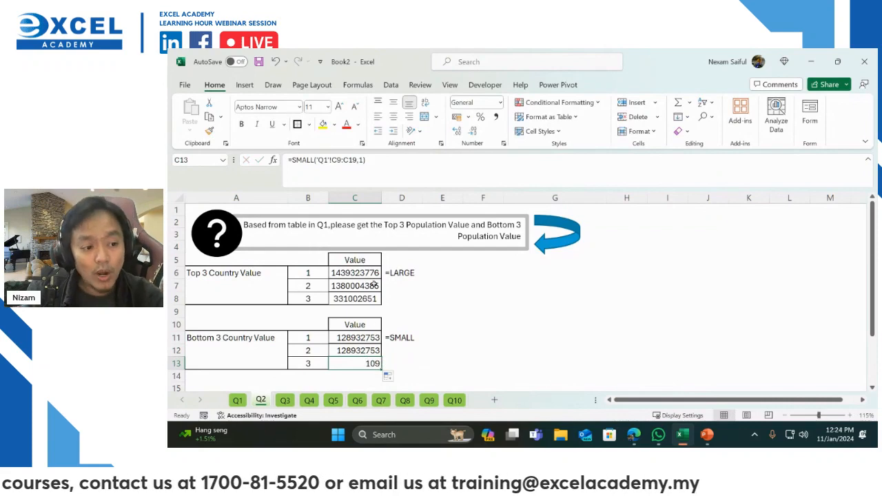
Inspect the LARGE formula in C6, refill it down to C8, and examine the copied references in C7
{"action": "double_click", "coordinate": [371, 275]}
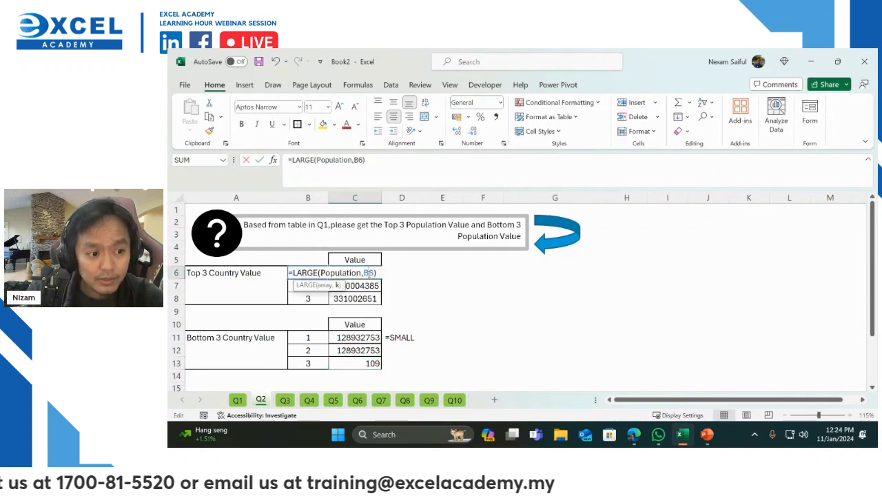
{"action": "key", "text": "ctrl+Return"}
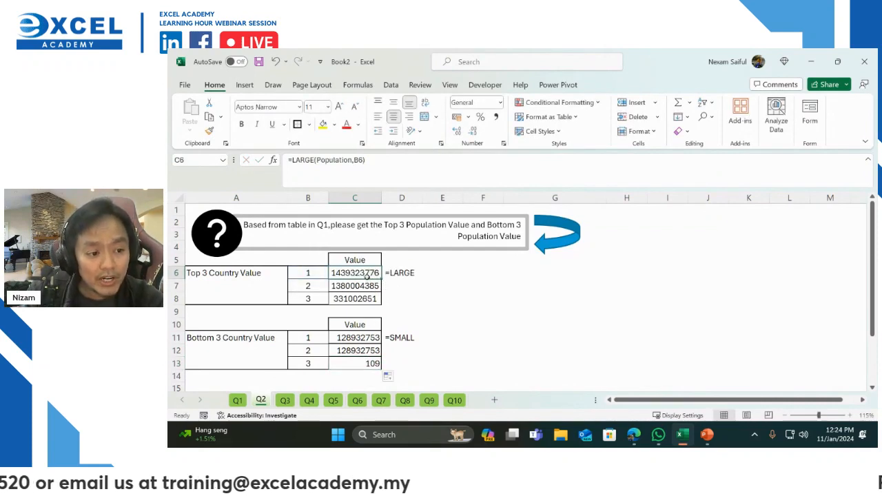
{"action": "left_click_drag", "start_coordinate": [381, 279], "coordinate": [373, 302]}
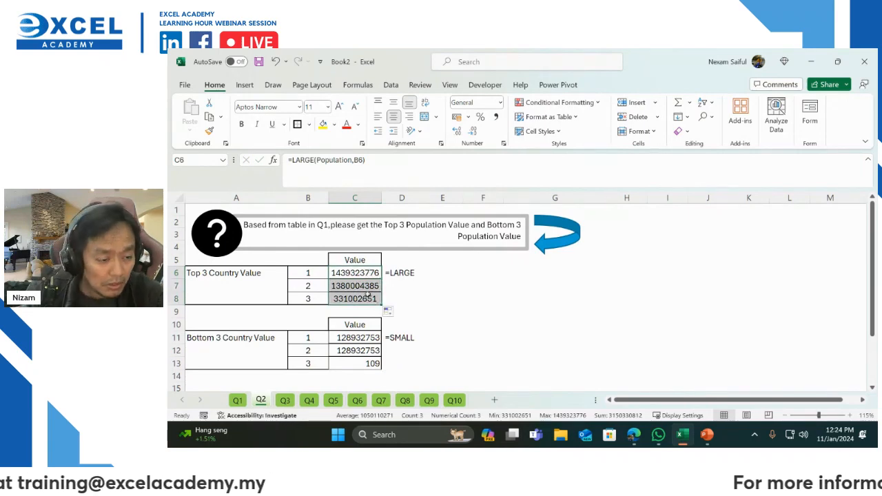
{"action": "double_click", "coordinate": [366, 288]}
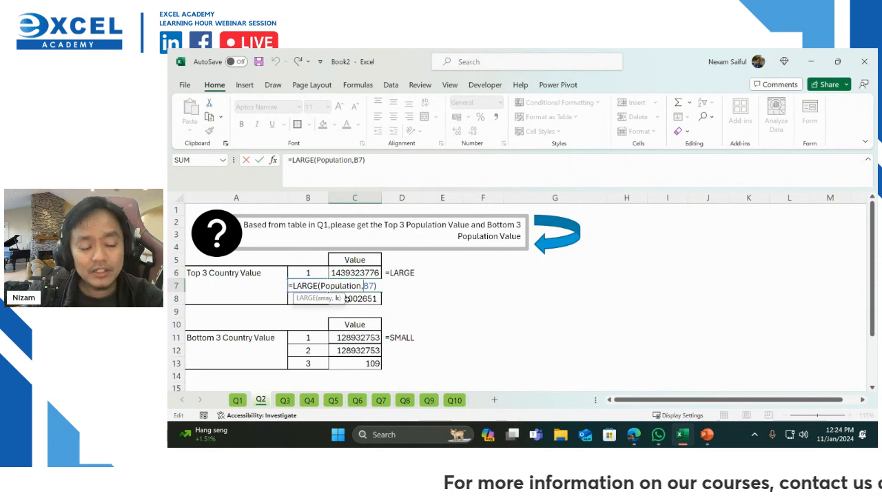
{"action": "key", "text": "Escape"}
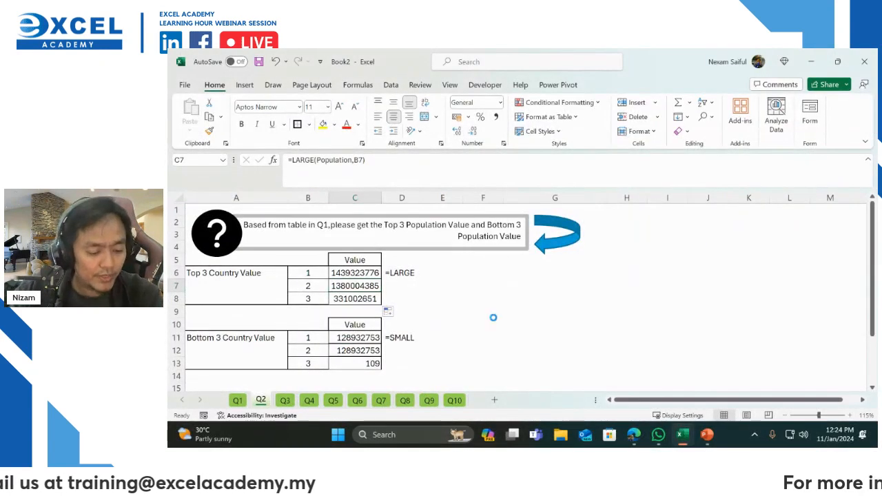
Display all formulas on the sheet and compare the LARGE formula in C6 with the SMALL formula in C11
{"action": "key", "text": "ctrl+grave"}
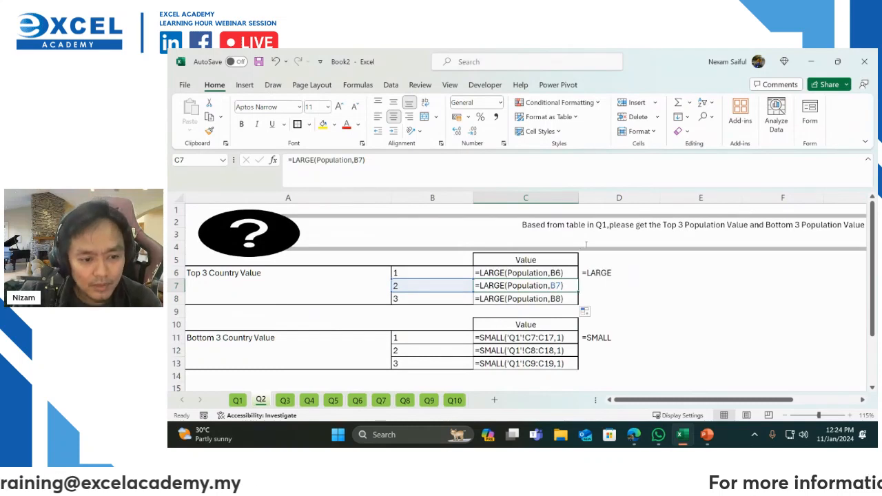
{"action": "left_click", "coordinate": [541, 274]}
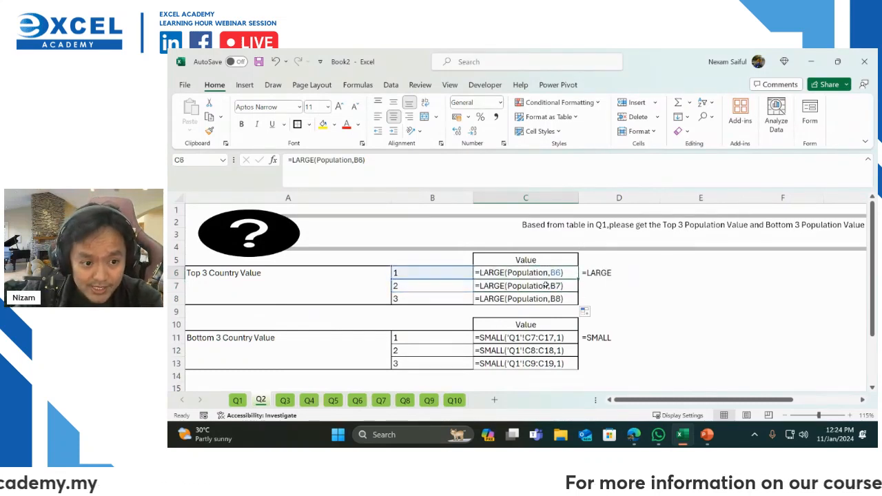
{"action": "left_click", "coordinate": [541, 338]}
{"action": "left_click", "coordinate": [543, 272]}
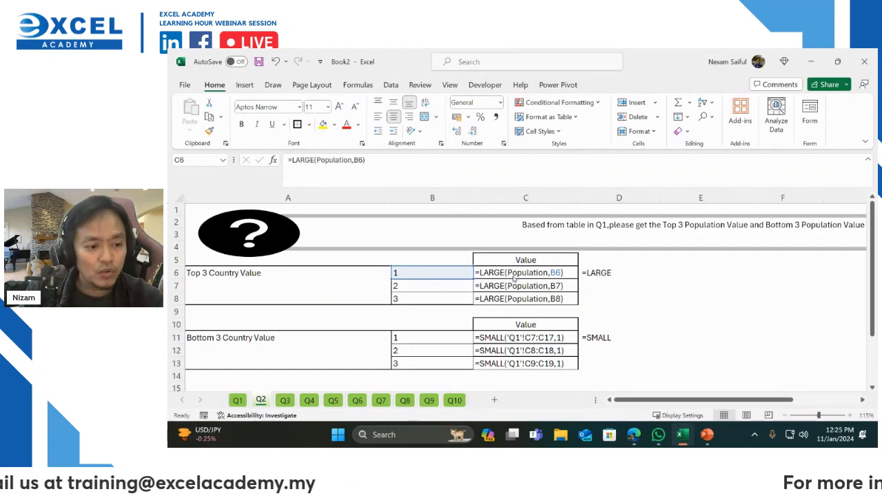
Switch the sheet back to showing values, view the cells covered by the named range Population, and return to sheet Q2
{"action": "key", "text": "ctrl+grave"}
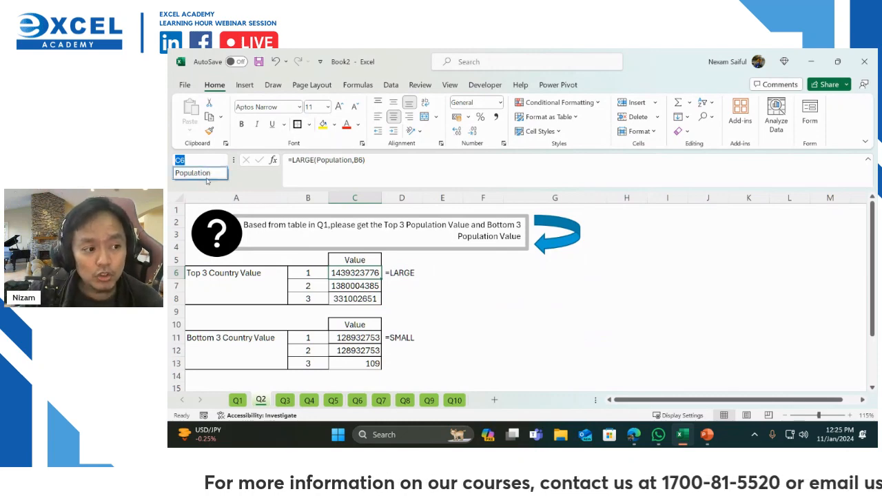
{"action": "left_click", "coordinate": [205, 177]}
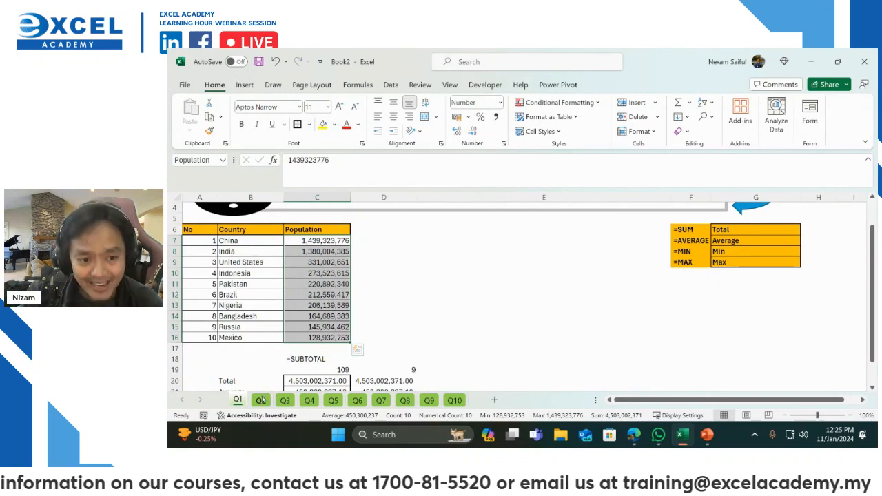
{"action": "left_click", "coordinate": [261, 400]}
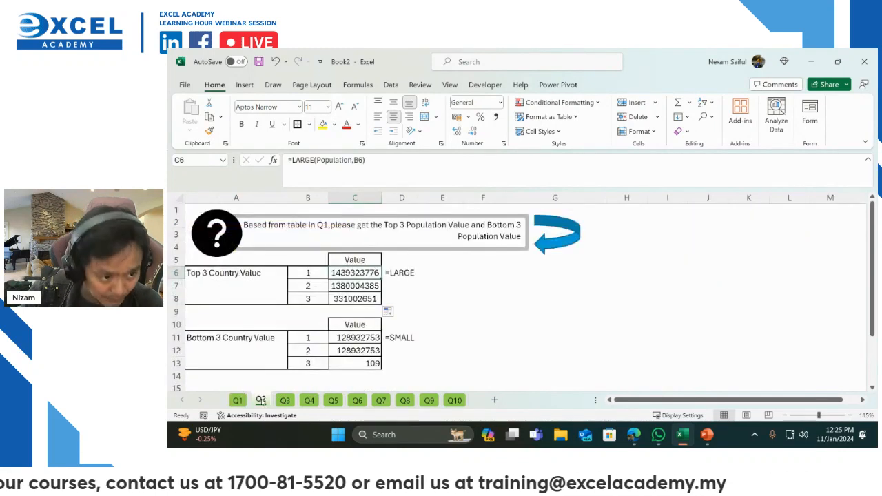
Change the formula in C11 to =SMALL(Population,B11), using the named range as the array and the rank cell as k
{"action": "double_click", "coordinate": [355, 337]}
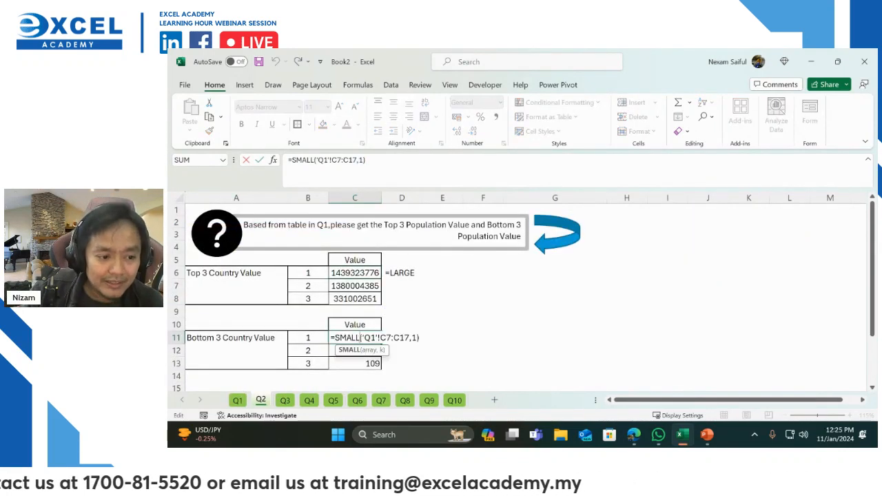
{"action": "left_click", "coordinate": [365, 350]}
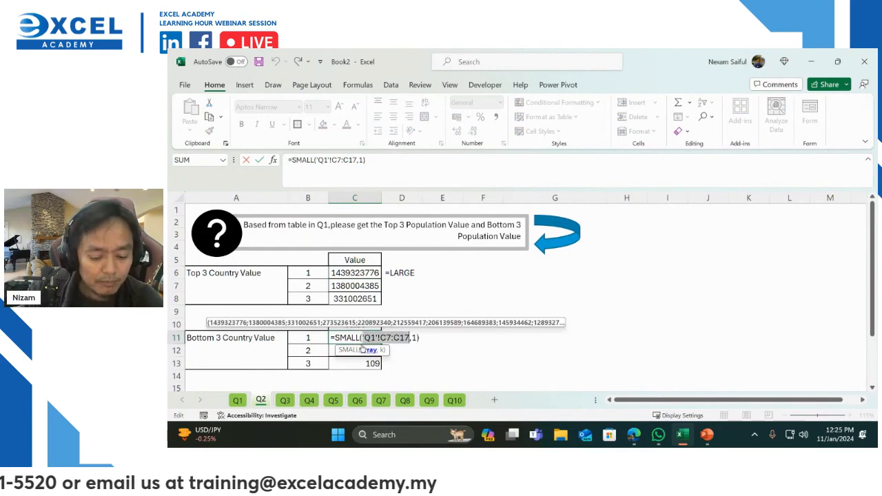
{"action": "type", "text": "po"}
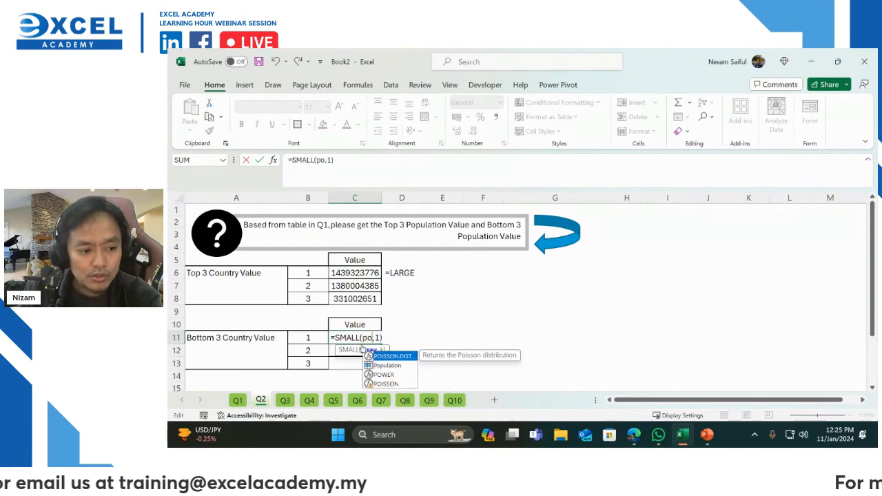
{"action": "double_click", "coordinate": [387, 365]}
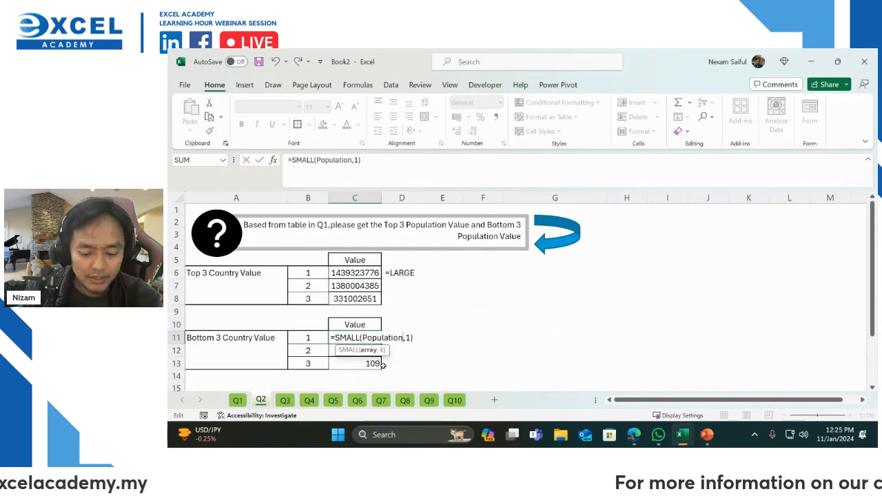
{"action": "key", "text": "BackSpace"}
{"action": "left_click", "coordinate": [315, 335]}
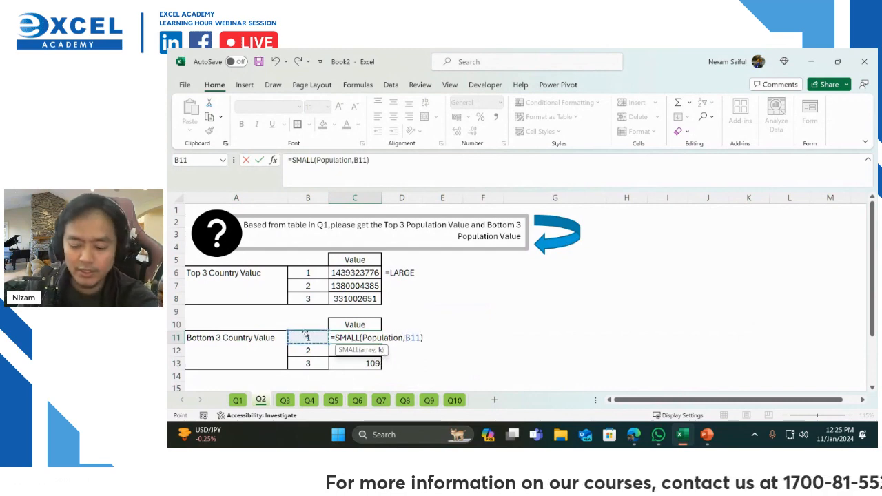
{"action": "key", "text": "Return"}
Fill the SMALL formula from C11 down to C13 and check the results against the population table on sheet Q1
{"action": "left_click", "coordinate": [356, 339]}
{"action": "left_click_drag", "start_coordinate": [382, 343], "coordinate": [380, 366]}
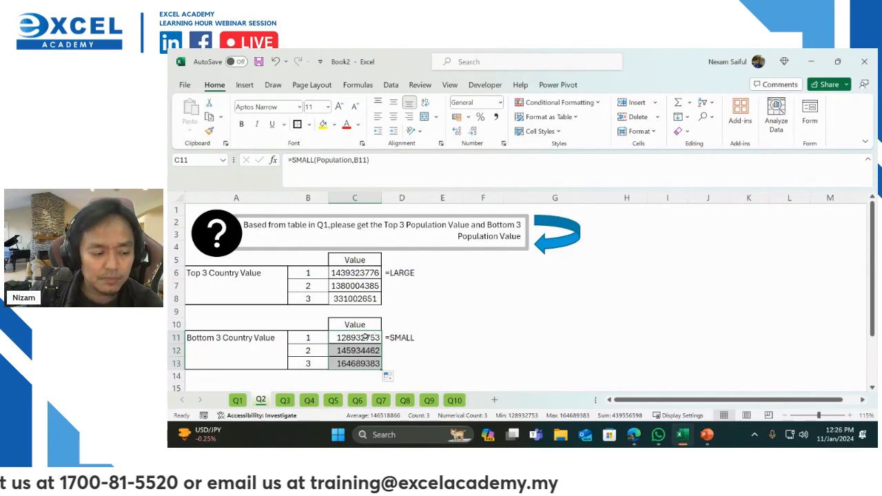
{"action": "left_click", "coordinate": [237, 400]}
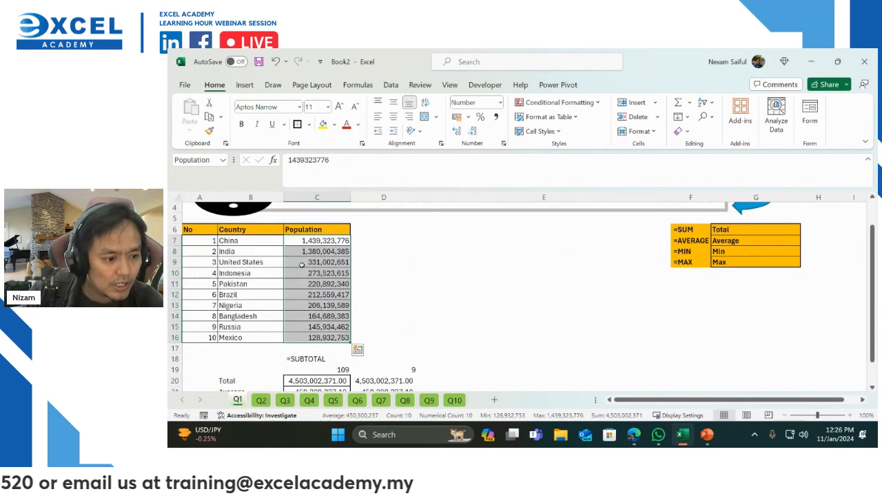
{"action": "left_click", "coordinate": [322, 337]}
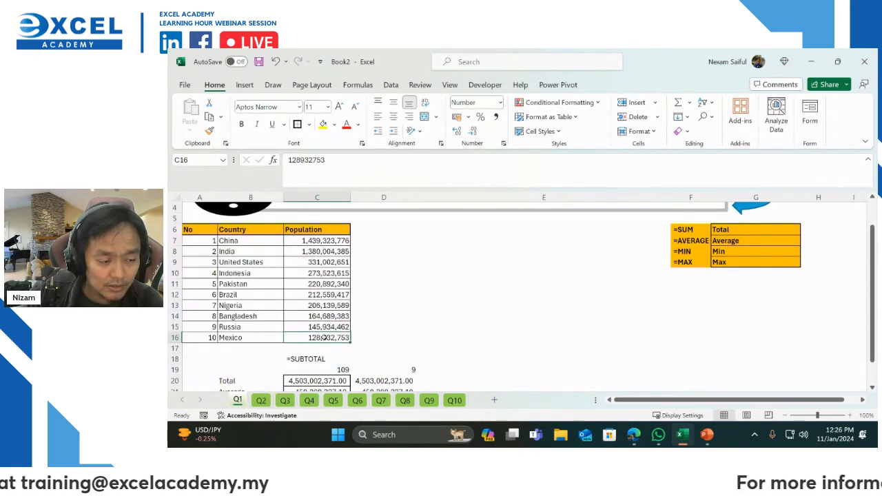
{"action": "left_click", "coordinate": [262, 402]}
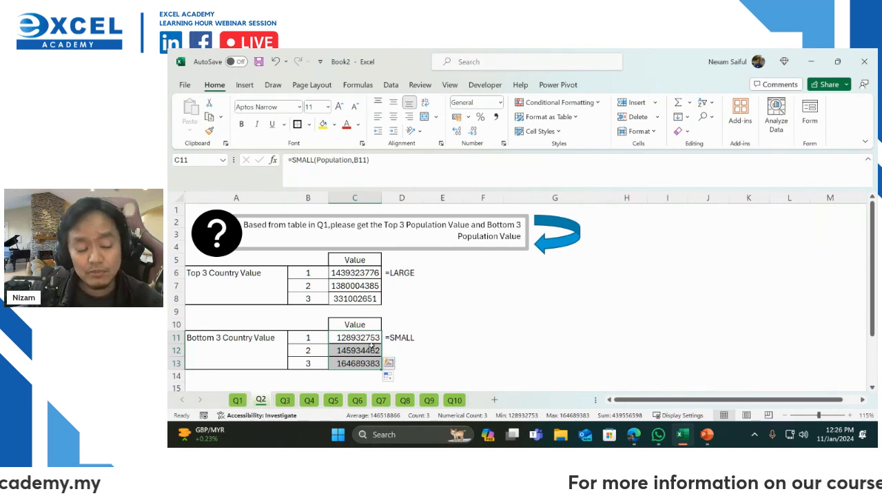
Set Bangladesh's population in C14 on sheet Q1 to 750 and check the bottom 3 values on sheet Q2
{"action": "left_click", "coordinate": [237, 400]}
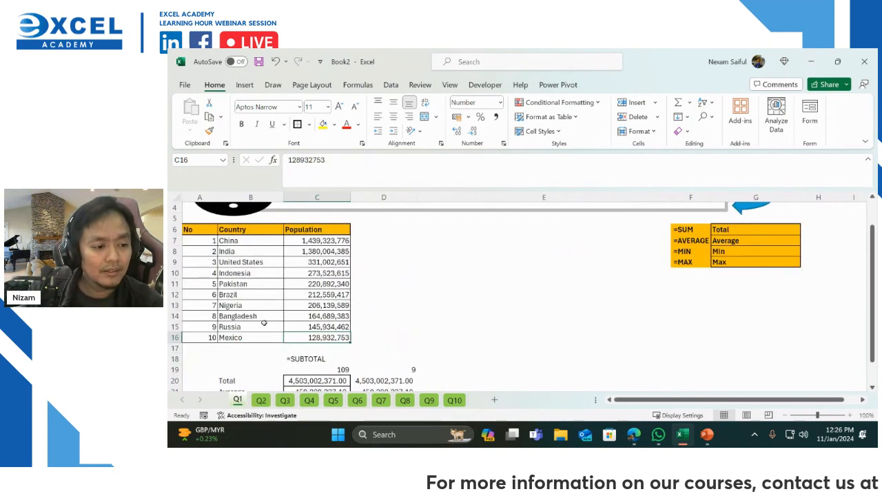
{"action": "left_click", "coordinate": [314, 315]}
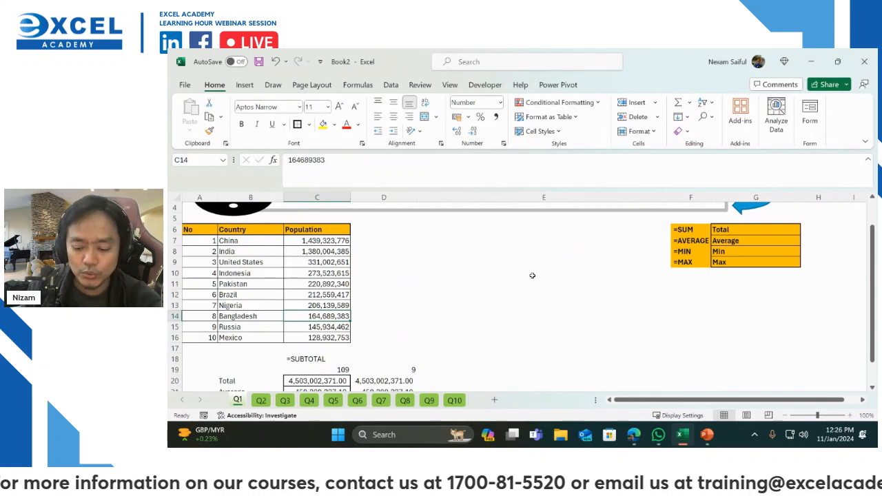
{"action": "type", "text": "750"}
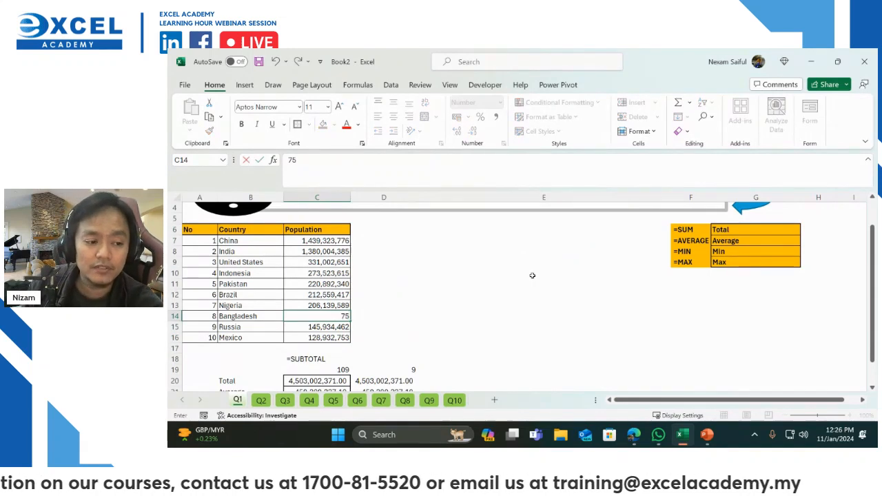
{"action": "left_click", "coordinate": [532, 275]}
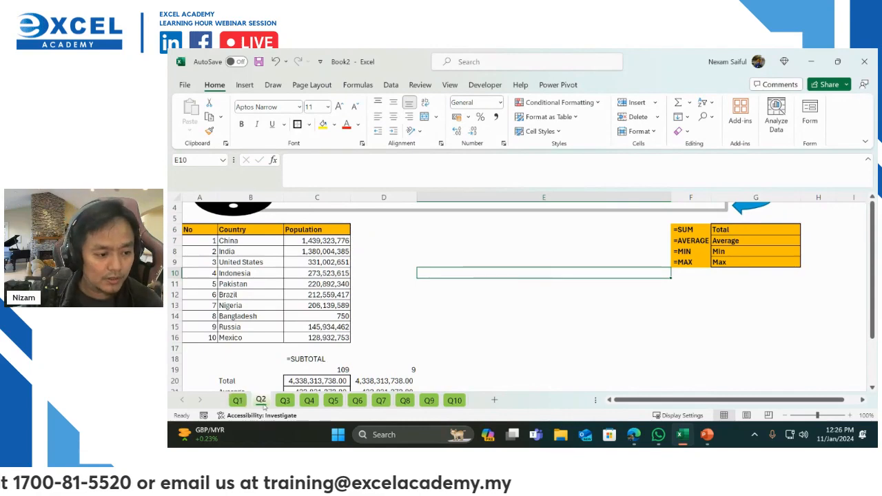
{"action": "left_click", "coordinate": [261, 401]}
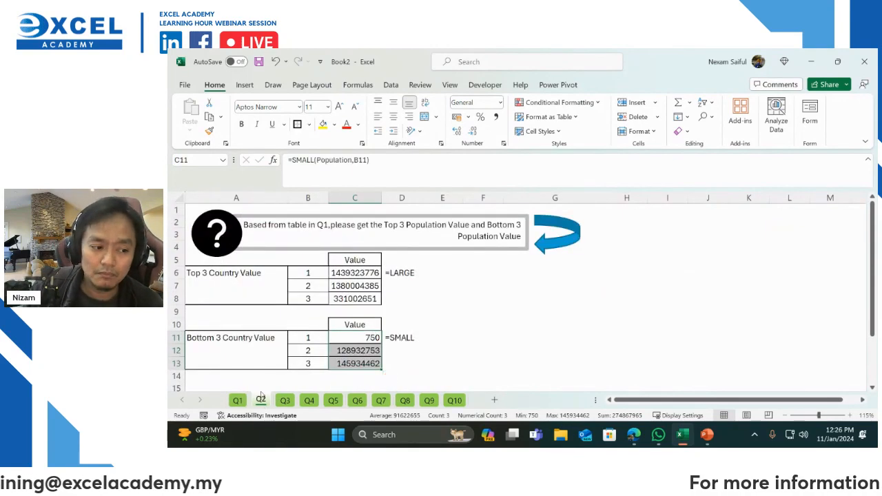
Undo the change to Bangladesh's population on sheet Q1 and recheck the SMALL results on sheet Q2
{"action": "left_click", "coordinate": [238, 402]}
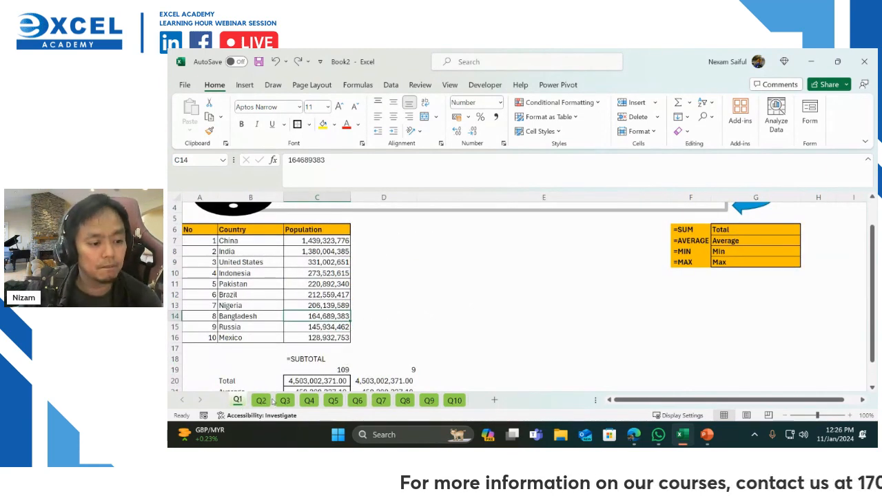
{"action": "left_click", "coordinate": [261, 400]}
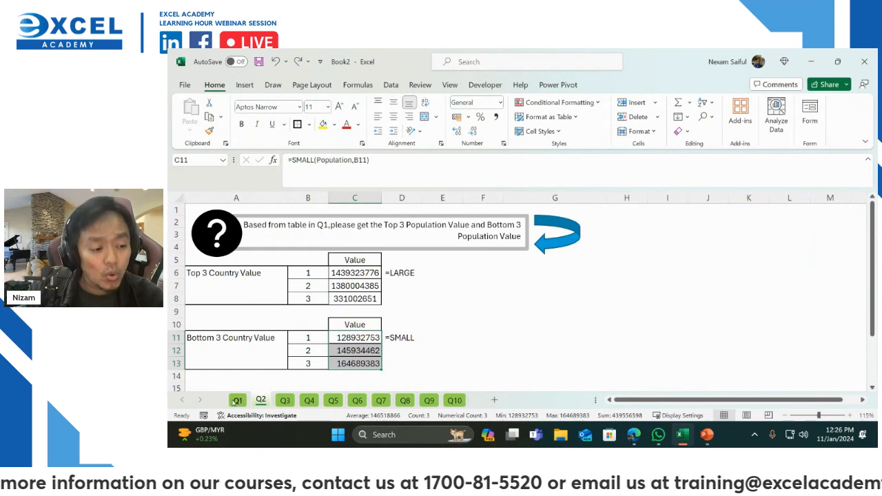
Turn on filtering for the country population table on sheet Q1
{"action": "left_click", "coordinate": [237, 401]}
{"action": "left_click", "coordinate": [312, 251]}
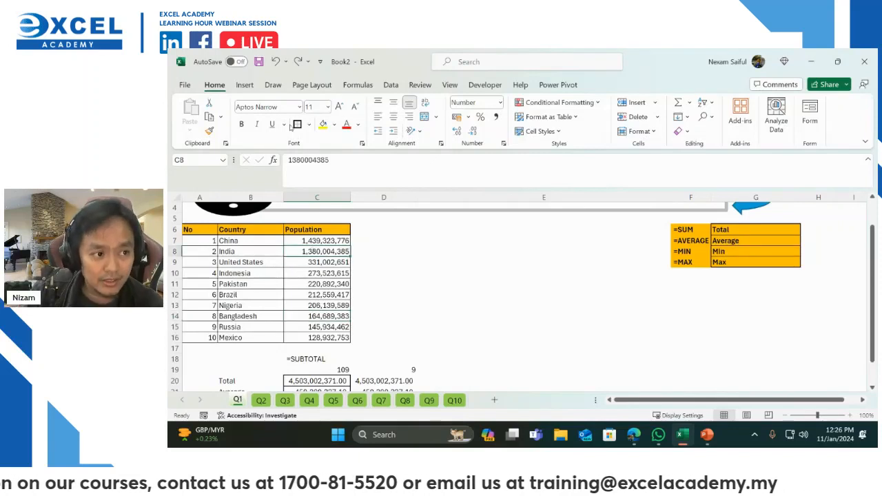
{"action": "left_click", "coordinate": [703, 103]}
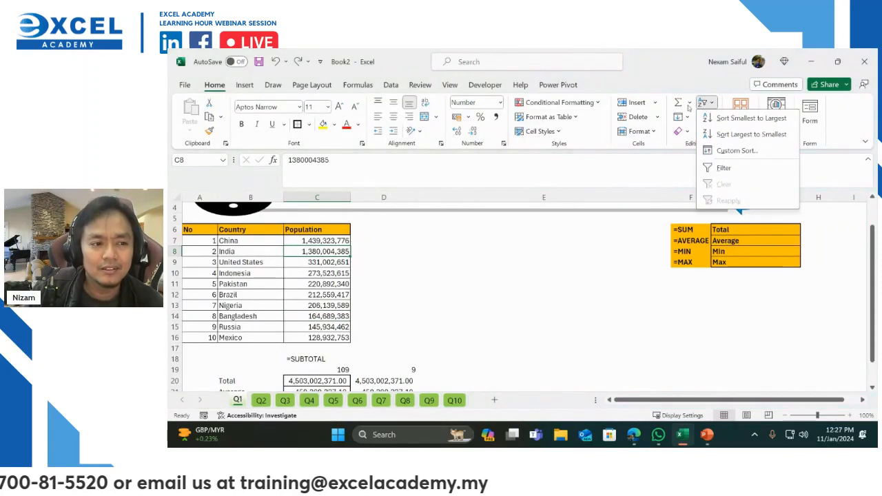
{"action": "left_click", "coordinate": [390, 85]}
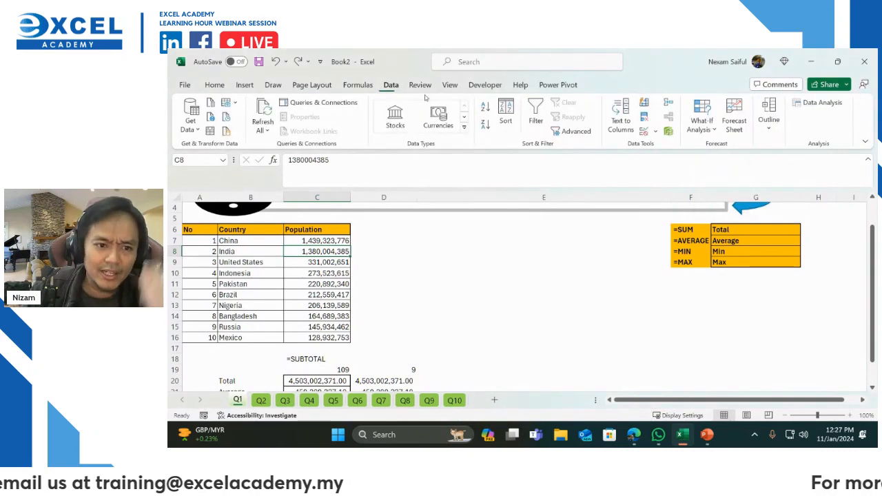
{"action": "left_click", "coordinate": [535, 116]}
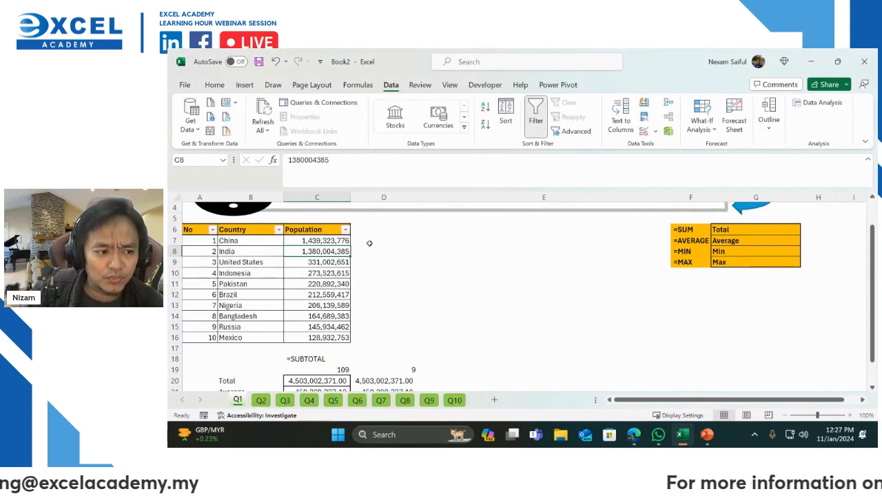
View the sort and filter options of the Population column, then close them without applying any
{"action": "left_click", "coordinate": [345, 229]}
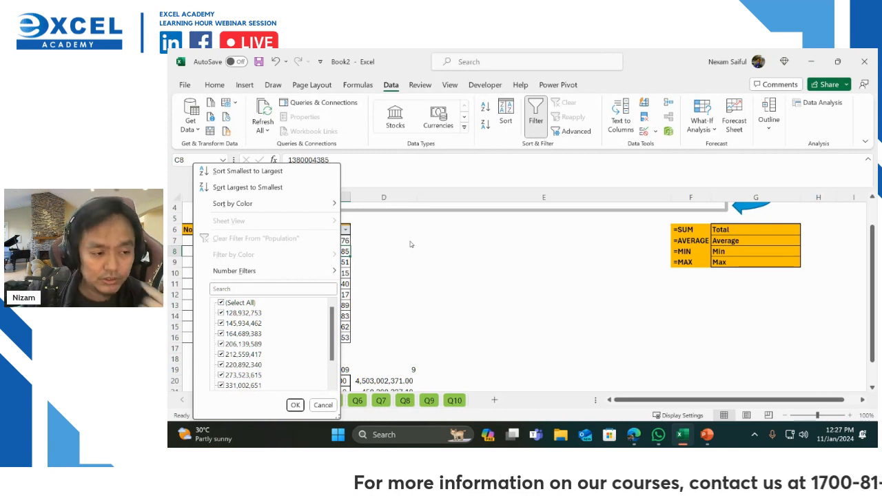
{"action": "key", "text": "Escape"}
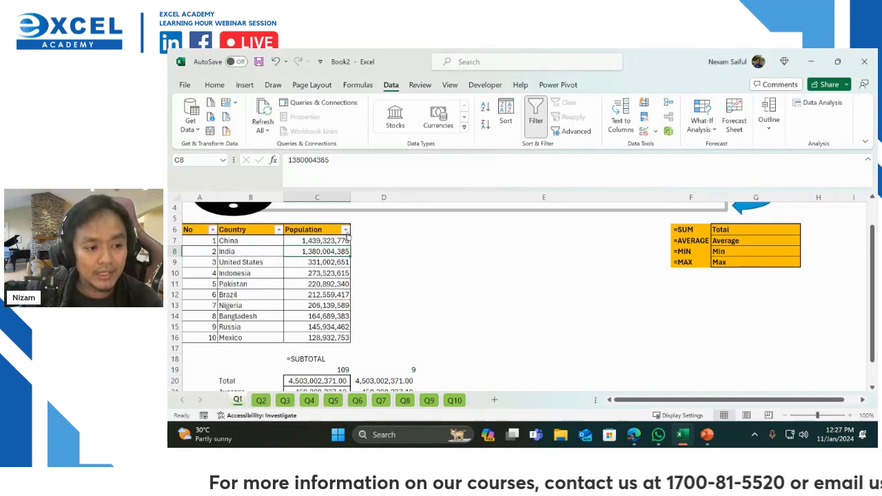
{"action": "left_click", "coordinate": [346, 229]}
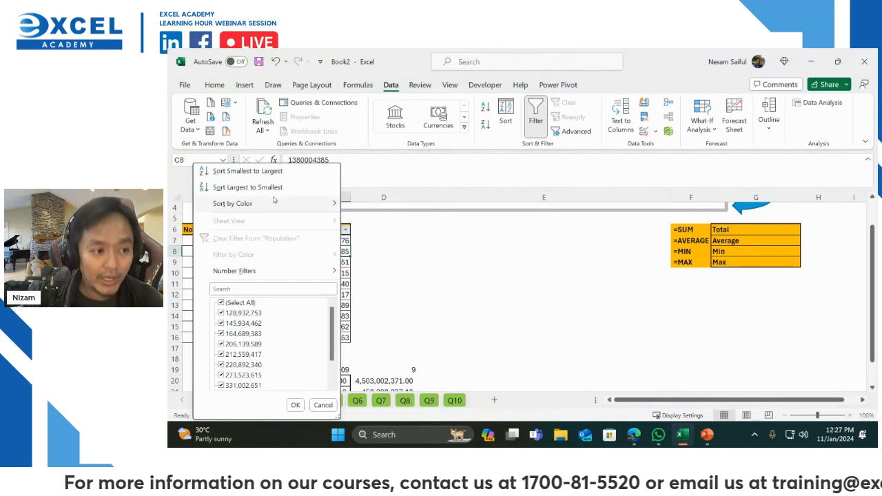
{"action": "left_click", "coordinate": [479, 294]}
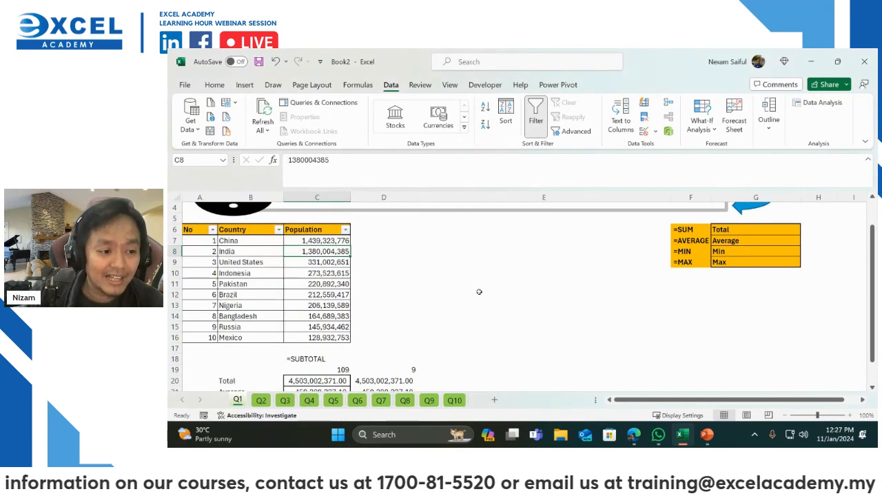
Revisit sheet Q2, then open sheet Q3 and read the exercise question and the whole state population table
{"action": "left_click", "coordinate": [260, 400]}
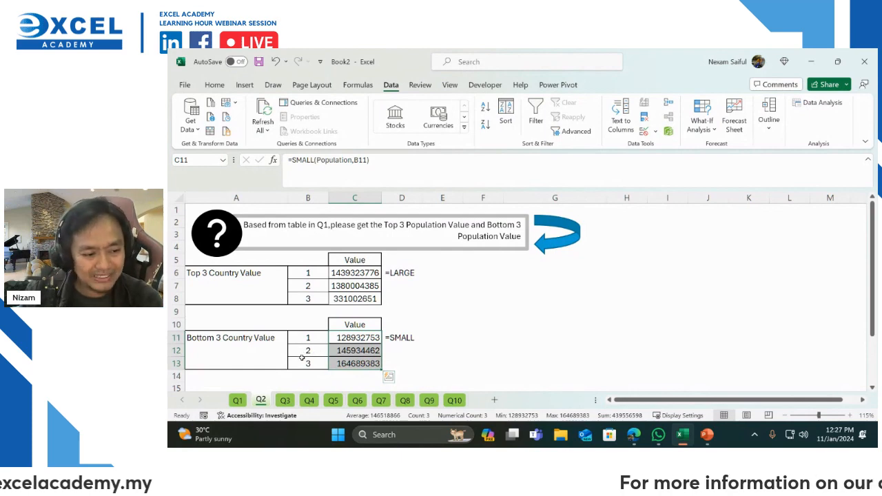
{"action": "left_click", "coordinate": [285, 400]}
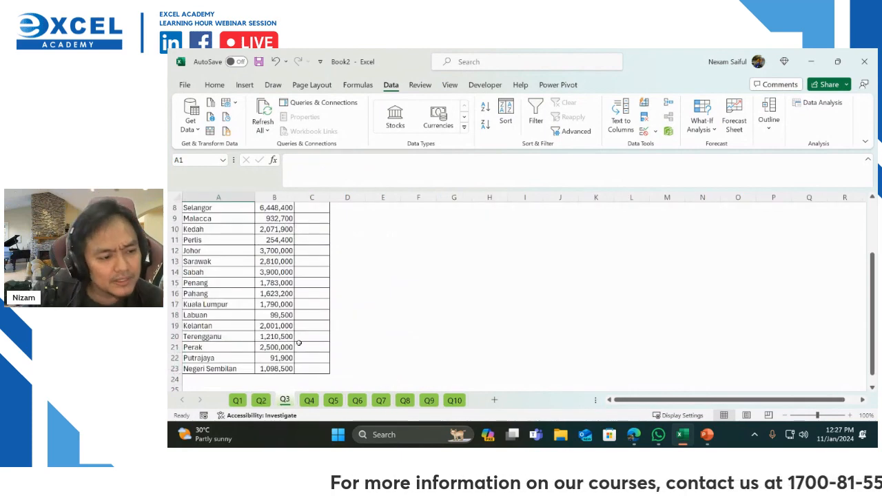
{"action": "scroll", "coordinate": [299, 343], "scroll_direction": "up", "scroll_amount": 3}
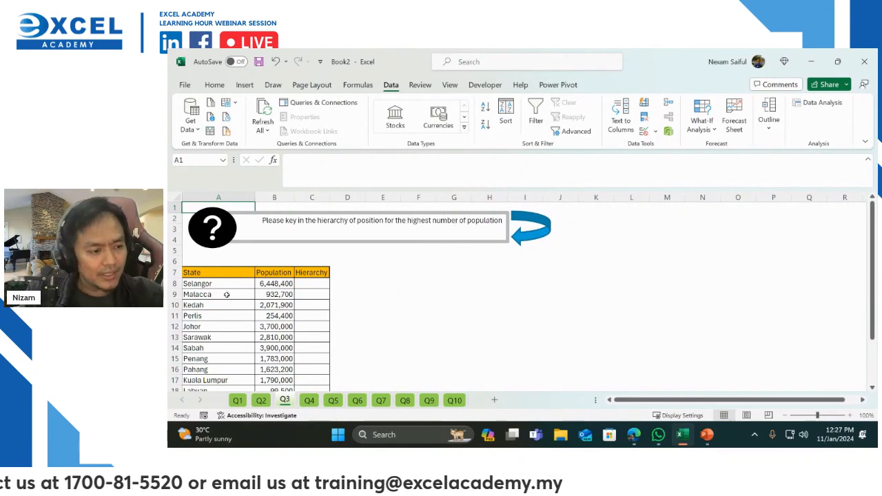
{"action": "scroll", "coordinate": [226, 294], "scroll_direction": "down", "scroll_amount": 2}
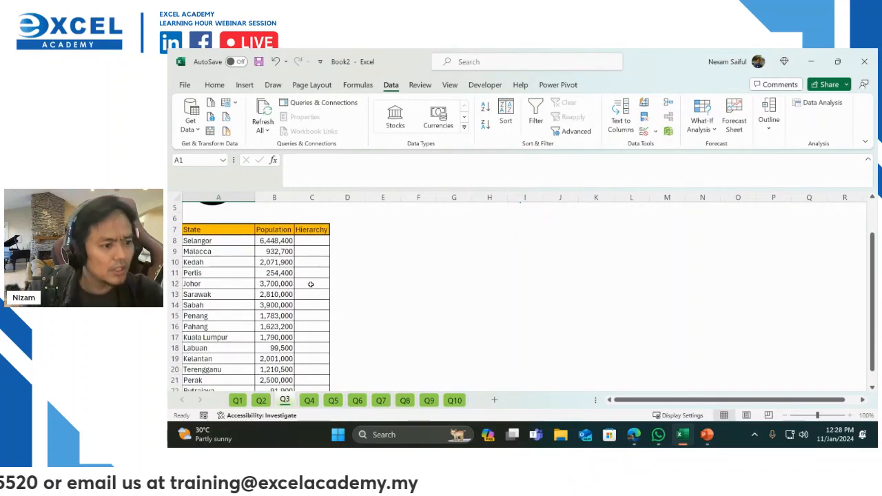
{"action": "scroll", "coordinate": [310, 284], "scroll_direction": "down", "scroll_amount": 1, "text": "ctrl"}
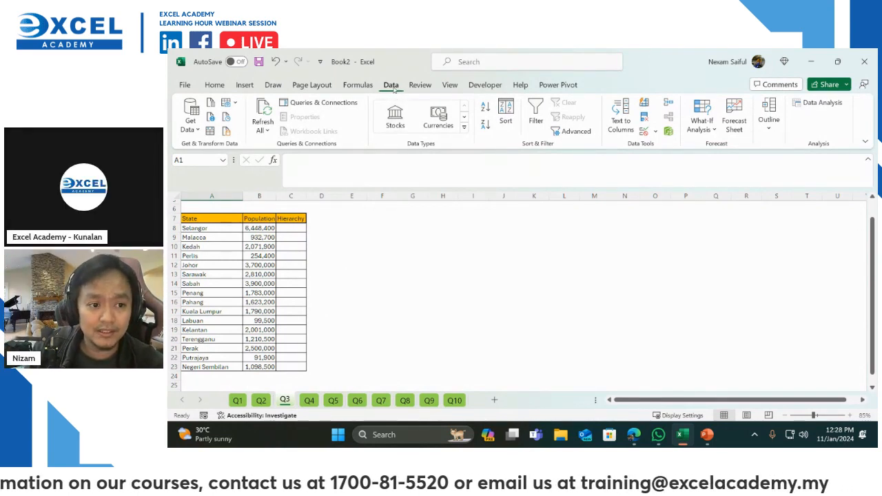
Turn on filtering for the state population table in A7:C23 on sheet Q3
{"action": "left_click", "coordinate": [536, 116]}
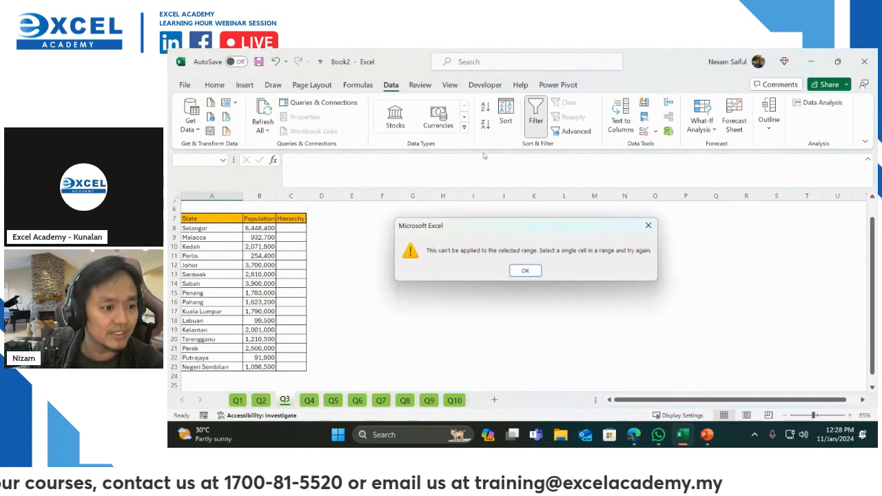
{"action": "left_click", "coordinate": [524, 271]}
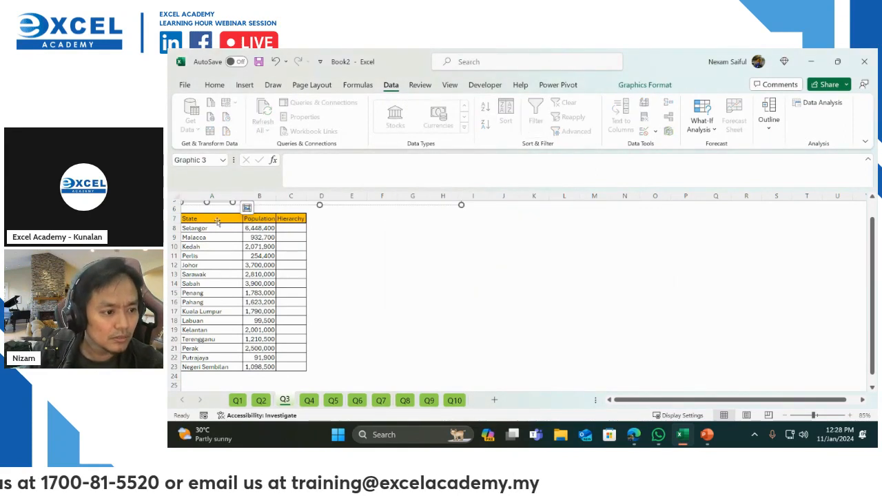
{"action": "left_click", "coordinate": [261, 238]}
{"action": "left_click_drag", "start_coordinate": [292, 348], "coordinate": [227, 247]}
{"action": "scroll", "coordinate": [278, 319], "scroll_direction": "up", "scroll_amount": 2}
{"action": "scroll", "coordinate": [276, 317], "scroll_direction": "down", "scroll_amount": 3}
{"action": "left_click", "coordinate": [294, 342]}
{"action": "left_click", "coordinate": [294, 333]}
{"action": "left_click_drag", "start_coordinate": [293, 333], "coordinate": [206, 215]}
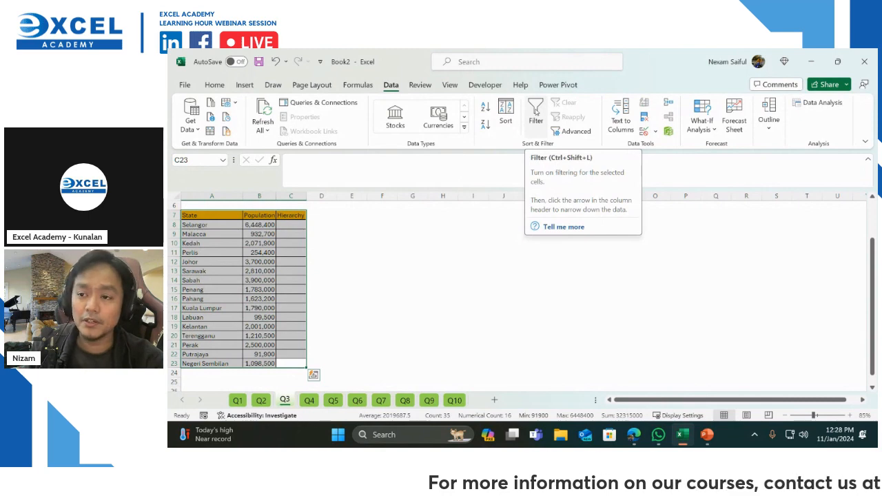
{"action": "left_click", "coordinate": [536, 112]}
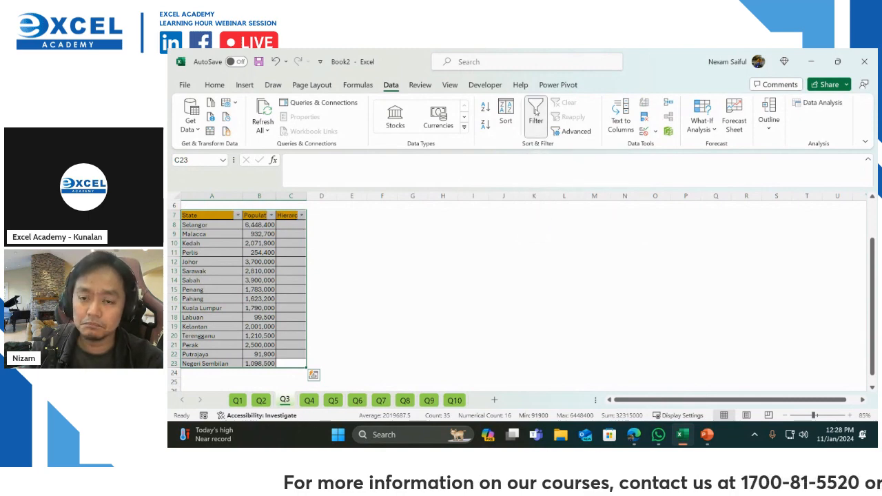
Sort the state table by population from smallest to largest
{"action": "left_click", "coordinate": [271, 215]}
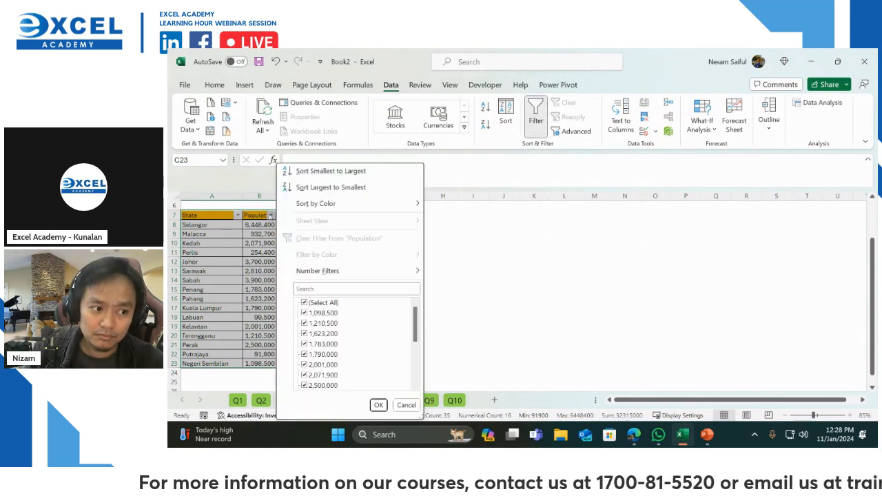
{"action": "left_click", "coordinate": [294, 171]}
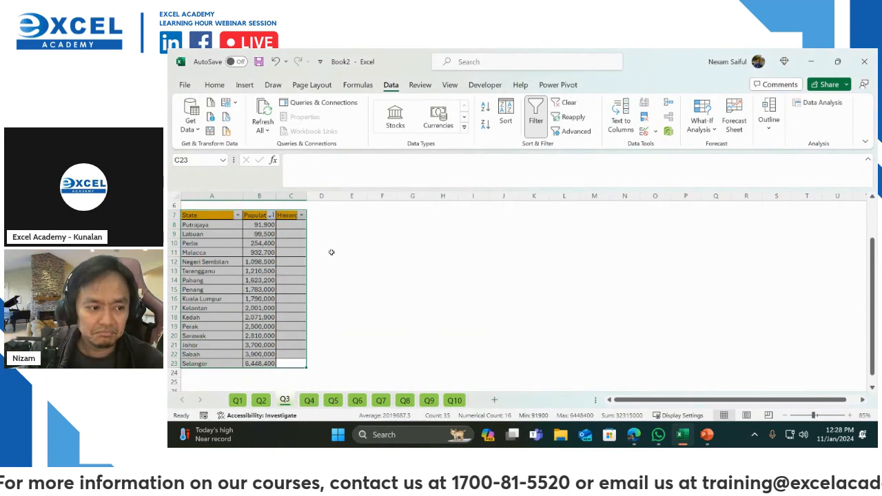
{"action": "scroll", "coordinate": [346, 262], "scroll_direction": "up", "scroll_amount": 2}
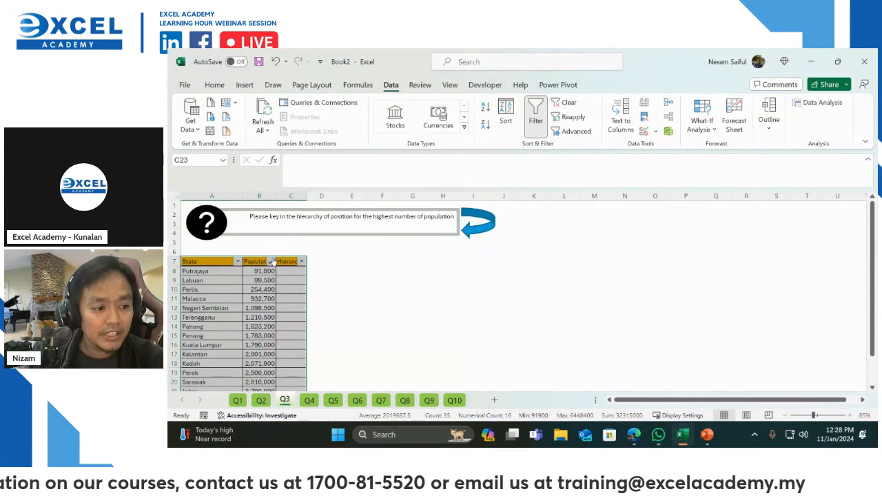
Sort the state table by population from largest to smallest and look through the resulting order
{"action": "left_click", "coordinate": [273, 261]}
{"action": "left_click", "coordinate": [303, 187]}
{"action": "scroll", "coordinate": [360, 275], "scroll_direction": "down", "scroll_amount": 4}
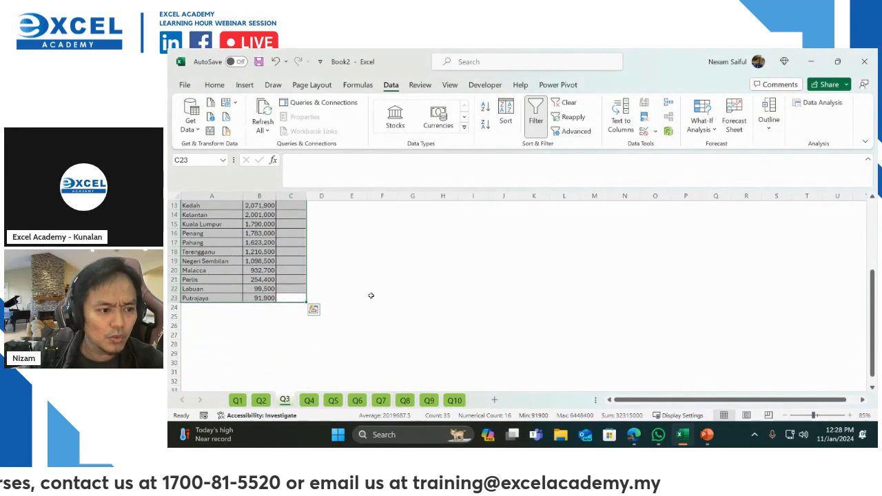
{"action": "scroll", "coordinate": [391, 304], "scroll_direction": "up", "scroll_amount": 3}
{"action": "scroll", "coordinate": [392, 303], "scroll_direction": "up", "scroll_amount": 1}
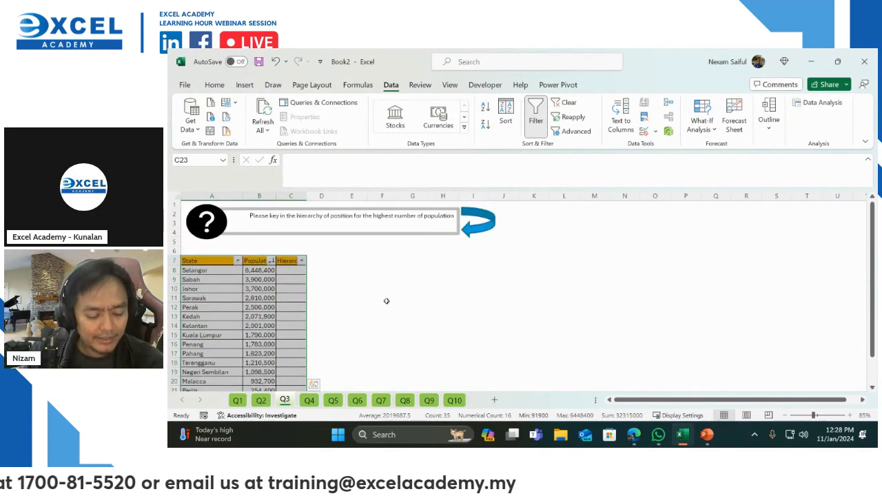
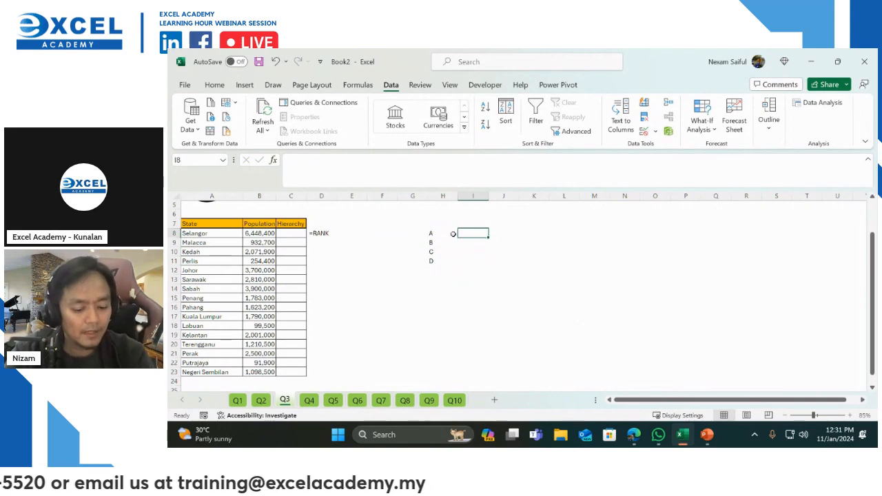
Enter the sample values 45, 23, 54 and 45 in I8:I11 beside the labels A to D
{"action": "type", "text": "45"}
{"action": "key", "text": "Return"}
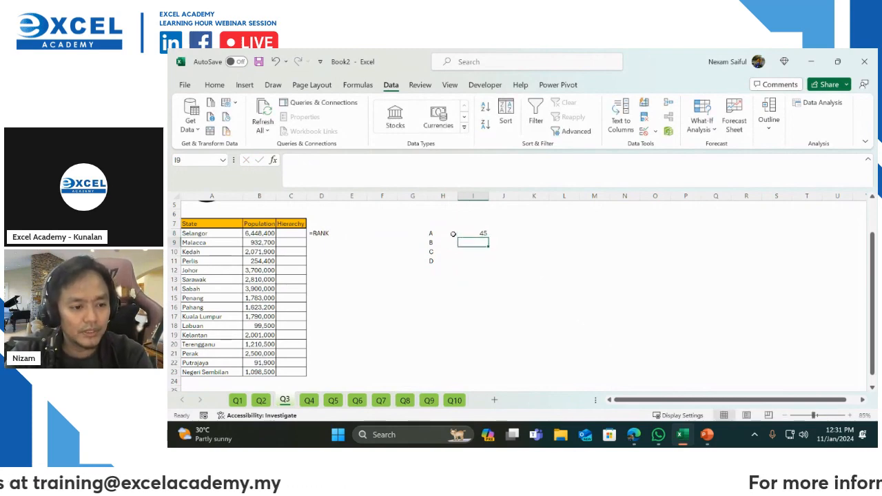
{"action": "type", "text": "23"}
{"action": "key", "text": "Return"}
{"action": "type", "text": "54"}
{"action": "key", "text": "Return"}
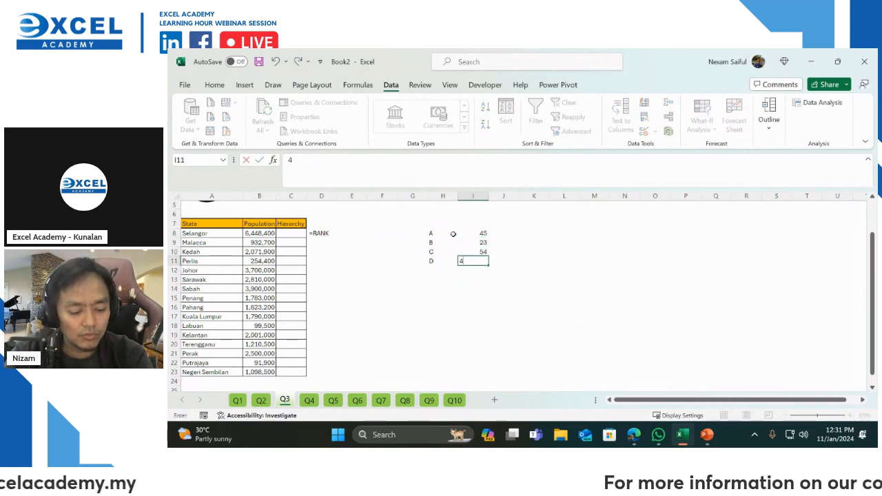
{"action": "type", "text": "45"}
{"action": "key", "text": "Return"}
Enter =RANK.AVG(I8,$I$8:$I$11,0) in K8 to rank the sample values in descending order, and fill it down to K11
{"action": "key", "text": "Right"}
{"action": "key", "text": "Up"}
{"action": "key", "text": "Up"}
{"action": "key", "text": "Up"}
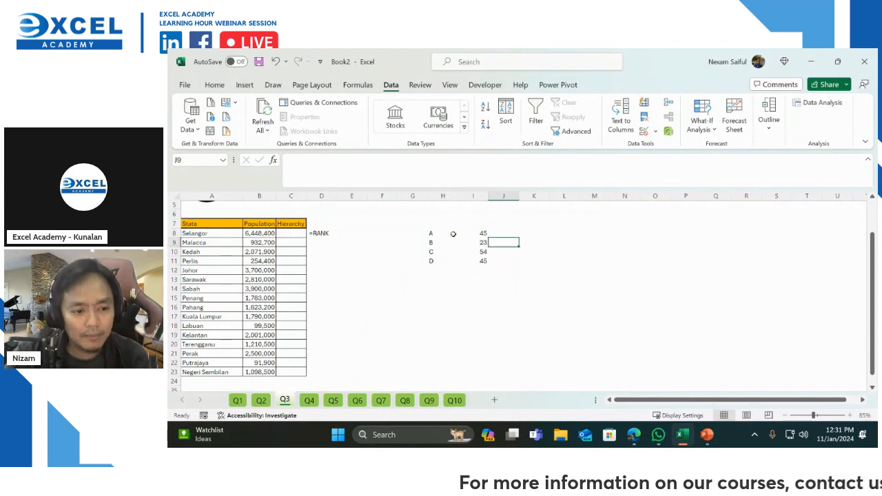
{"action": "key", "text": "Right"}
{"action": "key", "text": "Up"}
{"action": "type", "text": "="}
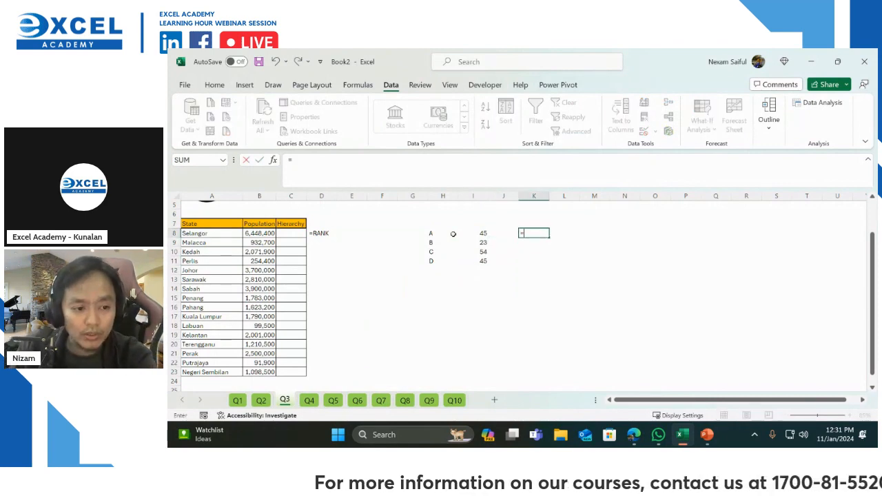
{"action": "type", "text": "rank"}
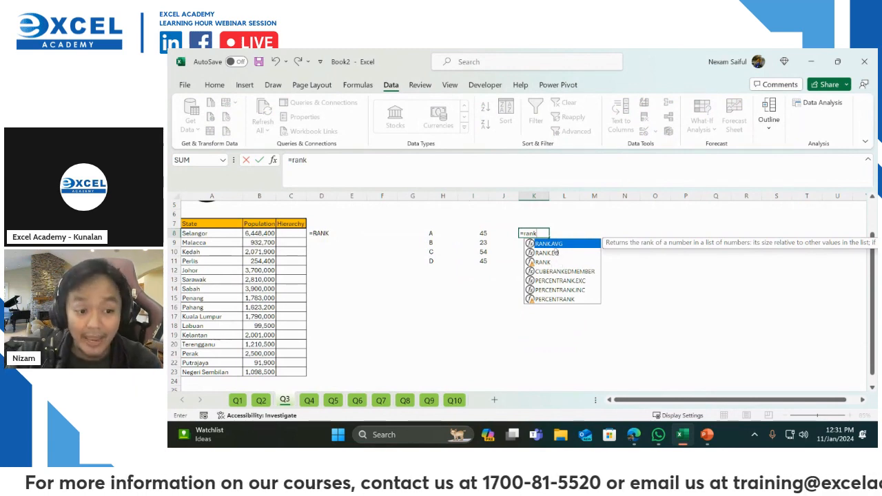
{"action": "key", "text": "Tab"}
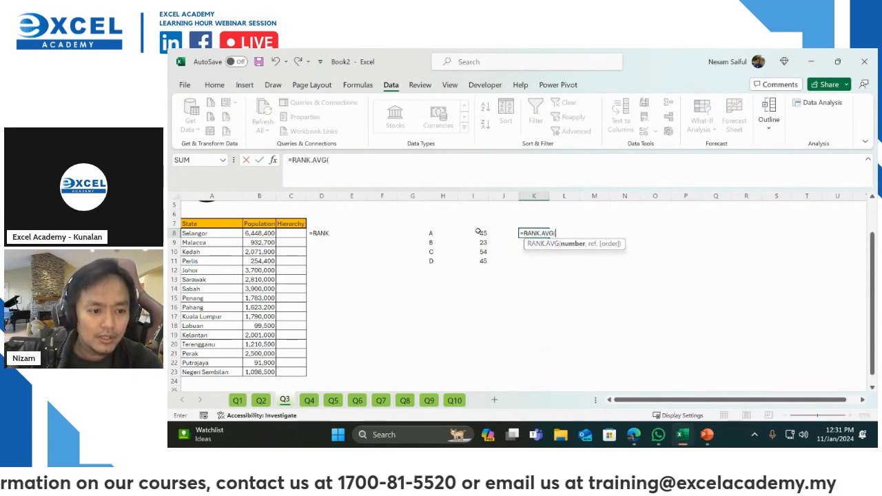
{"action": "left_click_drag", "start_coordinate": [478, 232], "coordinate": [472, 258]}
{"action": "type", "text": ","}
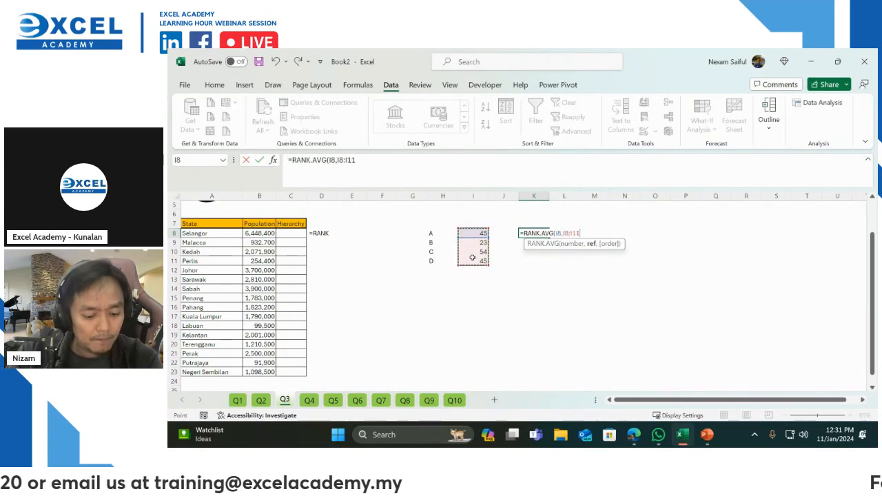
{"action": "key", "text": "F4"}
{"action": "type", "text": ","}
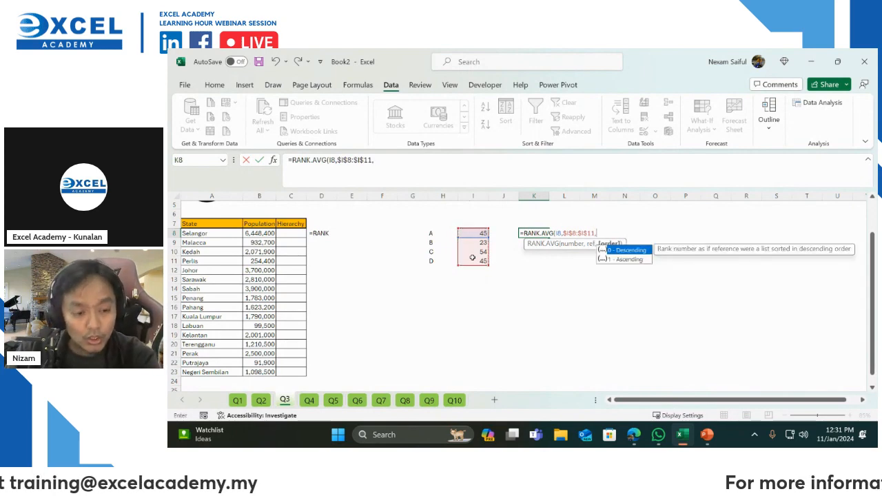
{"action": "double_click", "coordinate": [621, 251]}
{"action": "key", "text": "Return"}
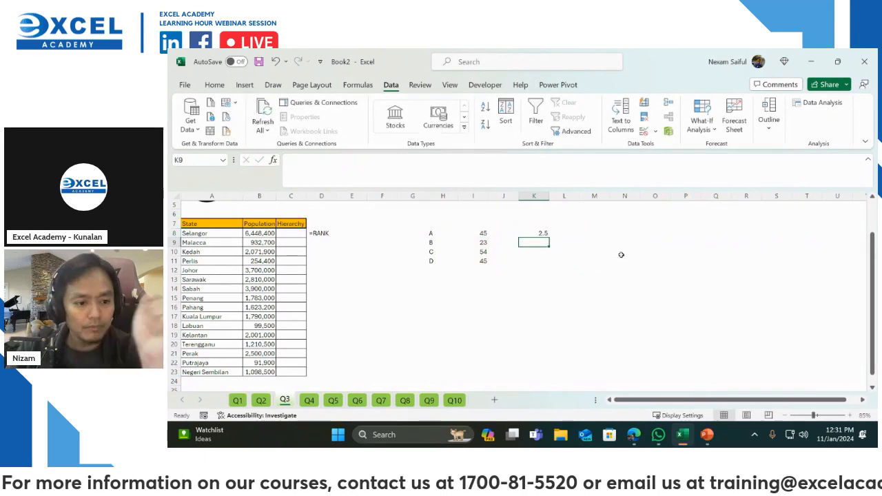
{"action": "left_click", "coordinate": [543, 234]}
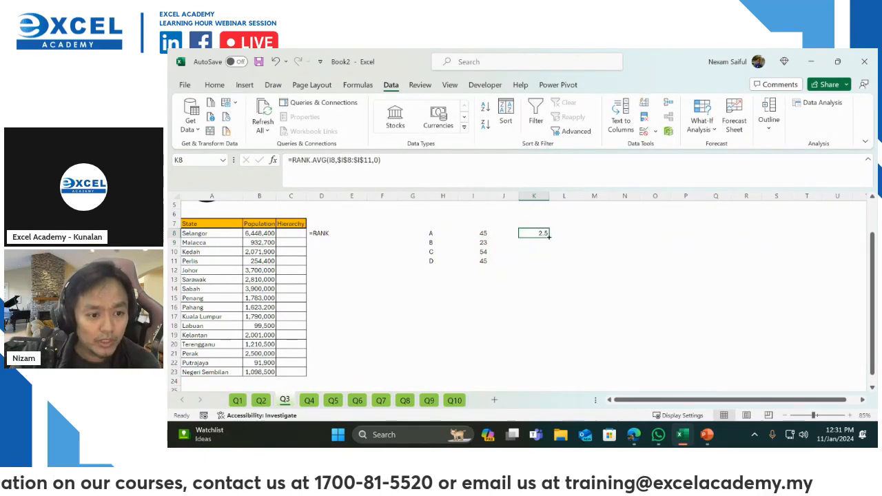
{"action": "left_click_drag", "start_coordinate": [550, 237], "coordinate": [549, 264]}
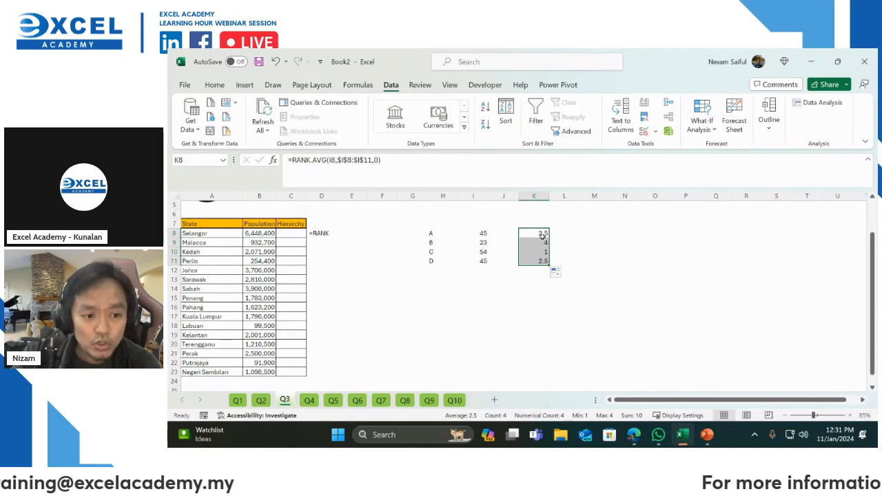
Enter the manual ranks 2, 4, 1 and 3 in L8:L11 beside the RANK.AVG results for comparison
{"action": "left_click", "coordinate": [560, 254]}
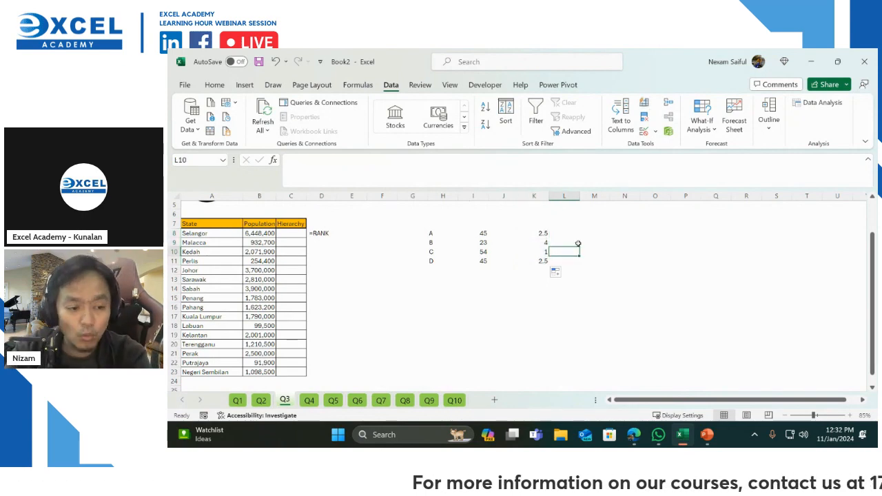
{"action": "type", "text": "1"}
{"action": "key", "text": "Up"}
{"action": "key", "text": "Up"}
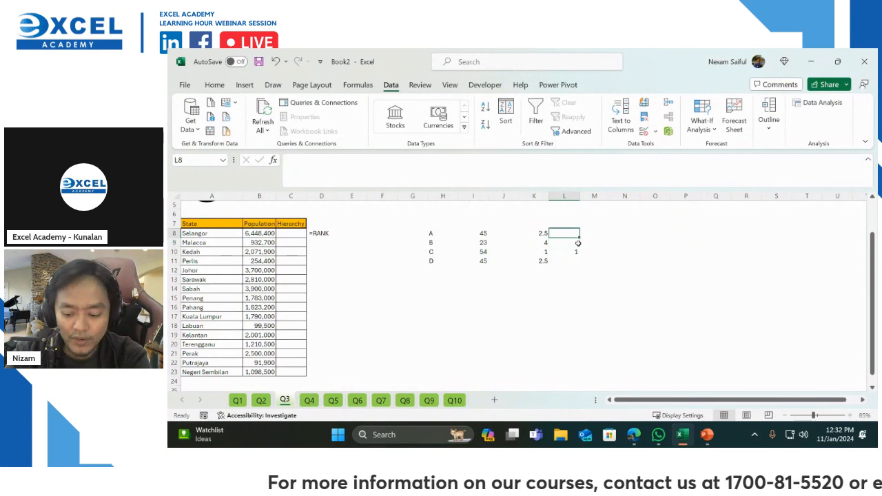
{"action": "type", "text": "2"}
{"action": "key", "text": "Down"}
{"action": "key", "text": "Down"}
{"action": "key", "text": "Down"}
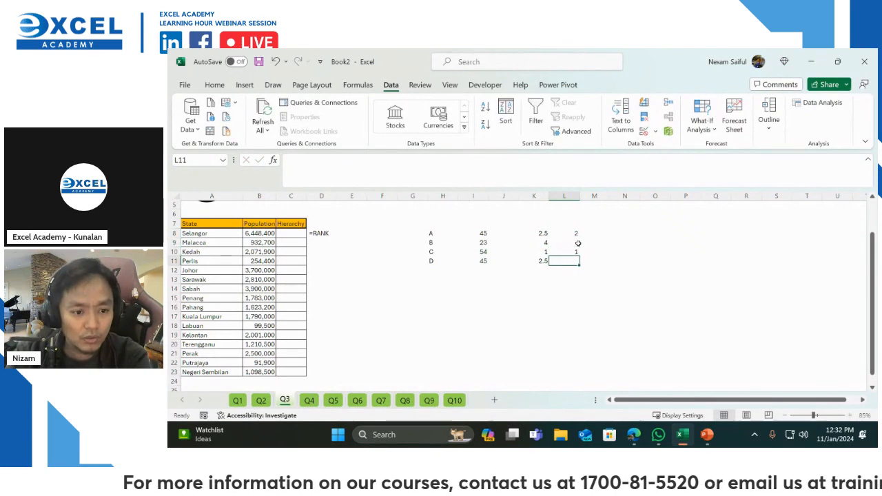
{"action": "type", "text": "3"}
{"action": "key", "text": "Up"}
{"action": "key", "text": "Up"}
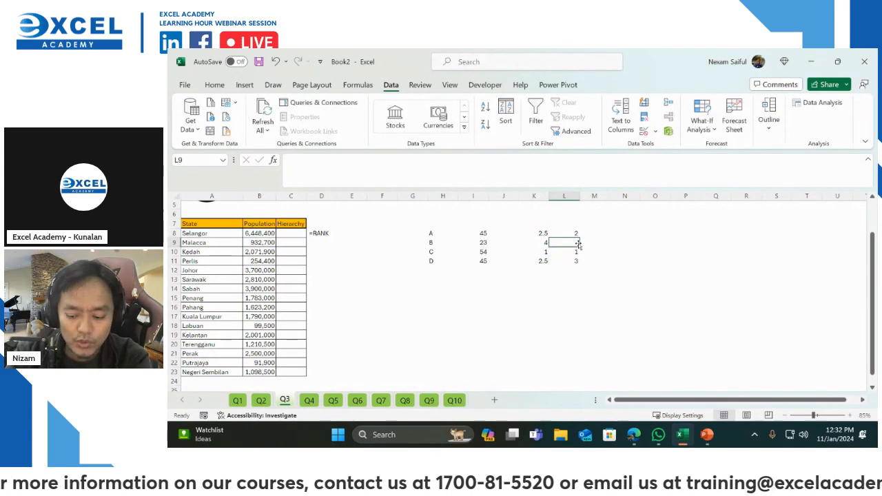
{"action": "type", "text": "4"}
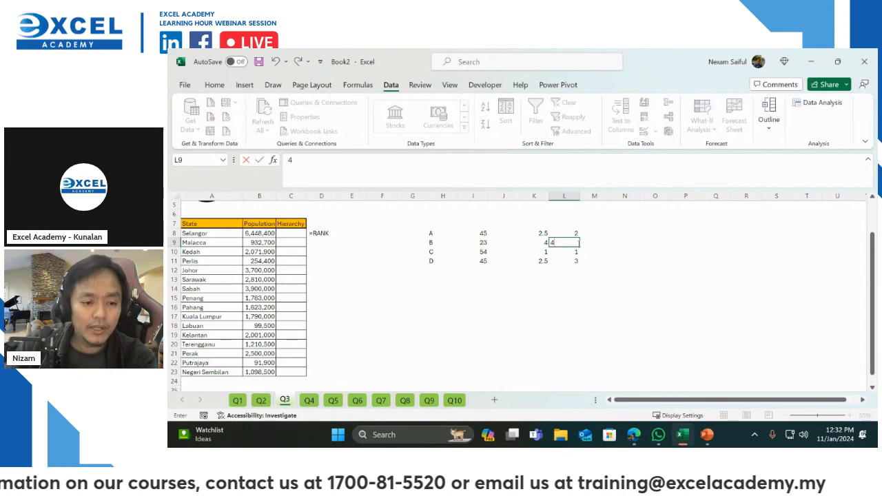
{"action": "left_click", "coordinate": [569, 235]}
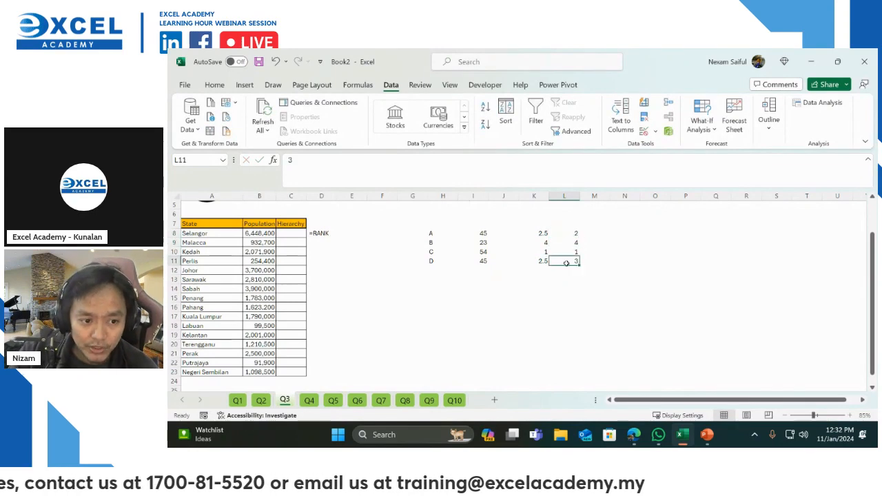
{"action": "left_click", "coordinate": [541, 262]}
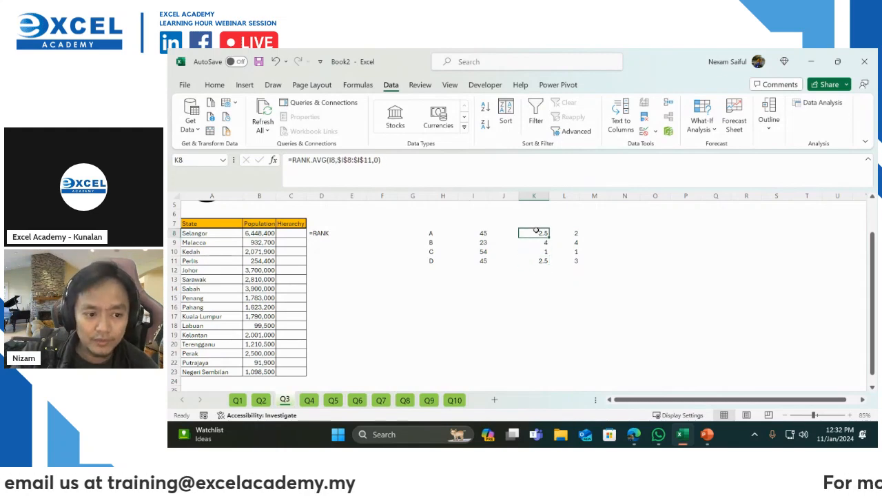
Change sample B's value in I9 to 45 so that three sample values tie
{"action": "left_click", "coordinate": [483, 242]}
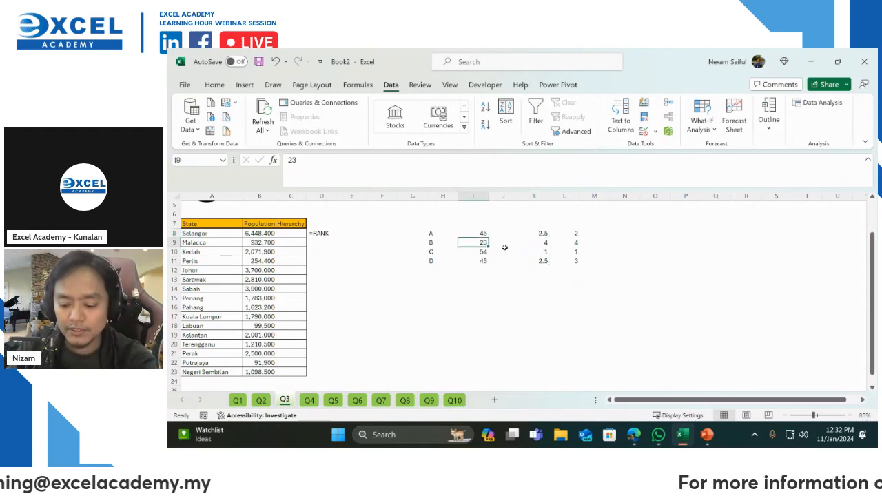
{"action": "type", "text": "45"}
{"action": "key", "text": "Return"}
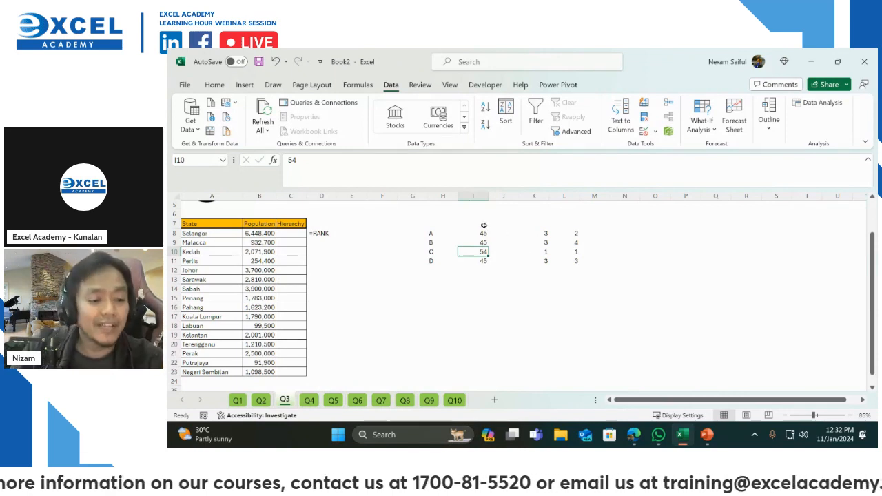
Replace RANK.AVG with RANK.EQ in the K8 formula and fill the updated formula down to K11
{"action": "double_click", "coordinate": [533, 232]}
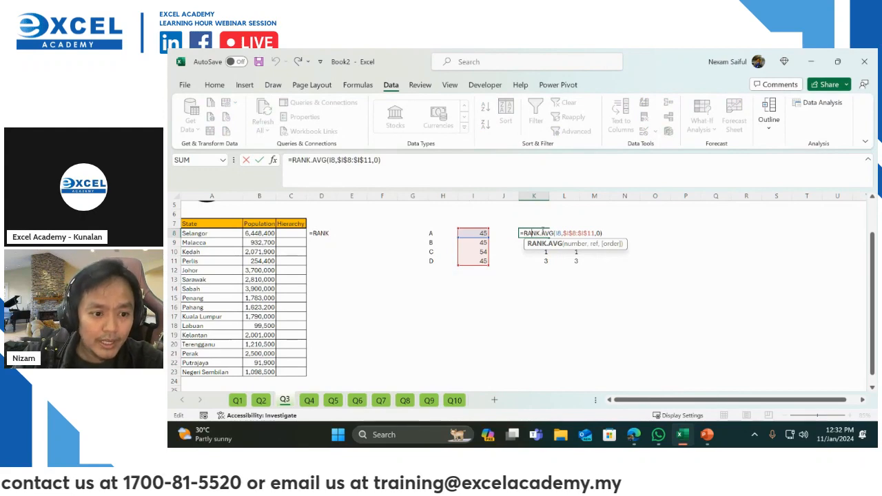
{"action": "left_click", "coordinate": [543, 232]}
{"action": "double_click", "coordinate": [543, 232]}
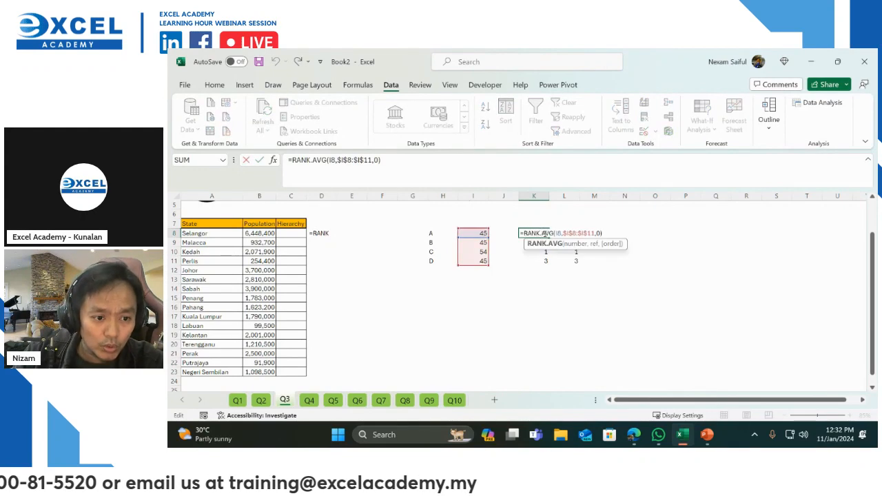
{"action": "key", "text": "BackSpace"}
{"action": "key", "text": "BackSpace"}
{"action": "key", "text": "BackSpace"}
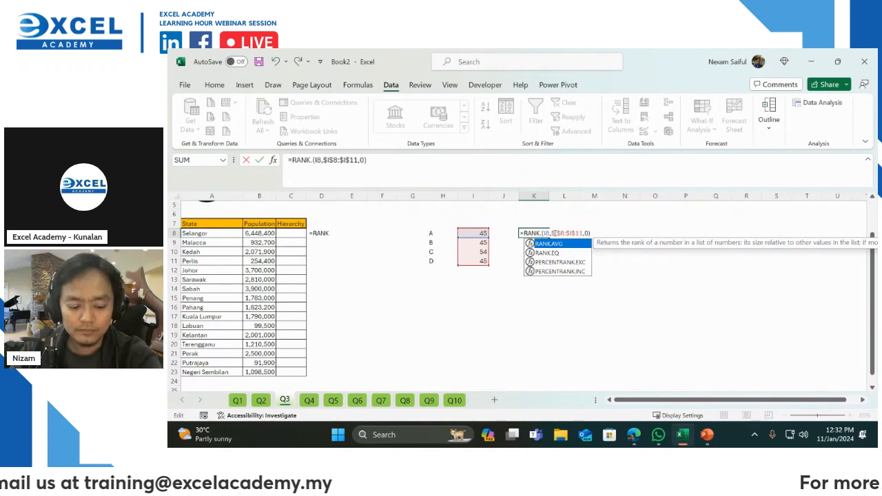
{"action": "type", "text": "EQ"}
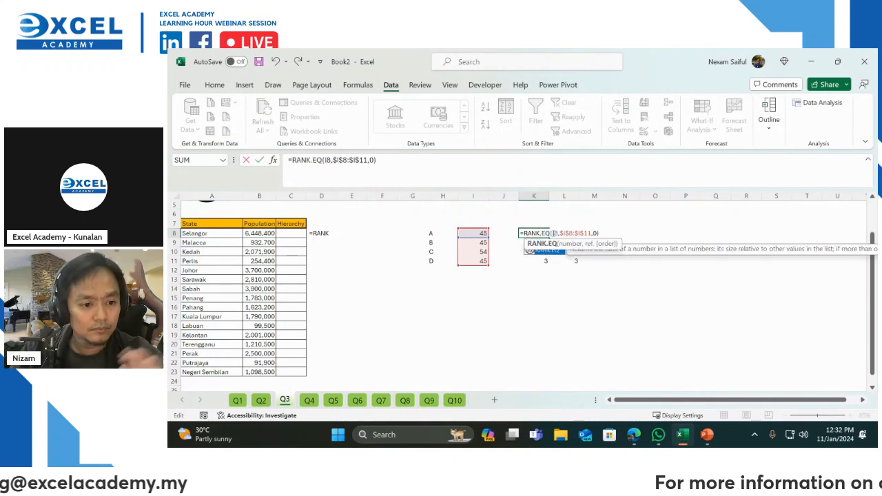
{"action": "key", "text": "ctrl+Return"}
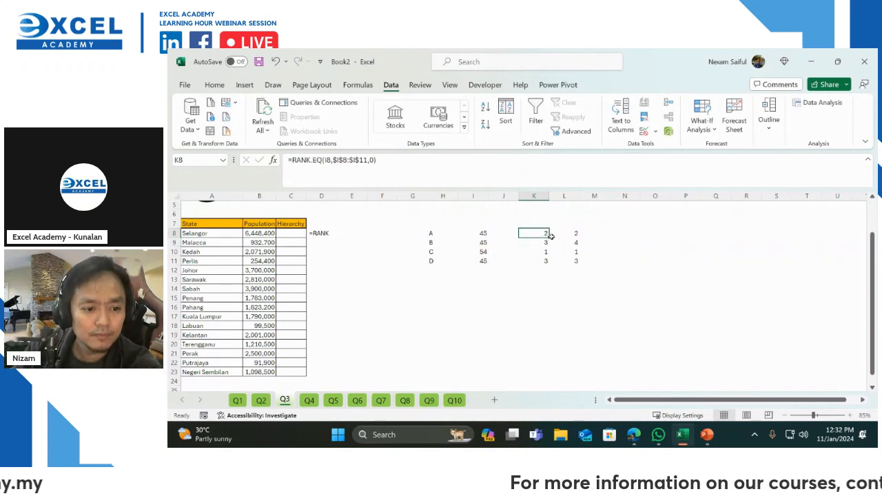
{"action": "left_click_drag", "start_coordinate": [550, 238], "coordinate": [548, 264]}
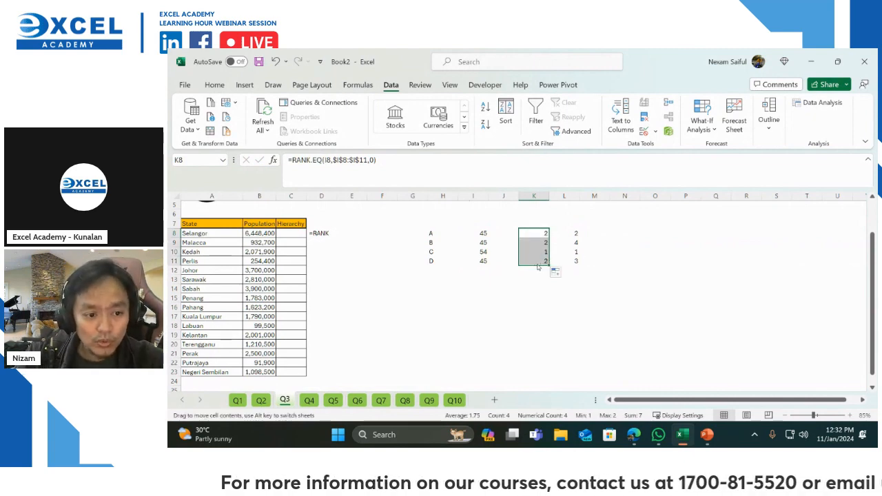
Examine the RANK.EQ ranks in K8:K11 against the sample values and manual ranks, and inspect the formula in K8
{"action": "left_click", "coordinate": [534, 243]}
{"action": "left_click", "coordinate": [534, 233]}
{"action": "left_click", "coordinate": [533, 262]}
{"action": "left_click", "coordinate": [532, 243]}
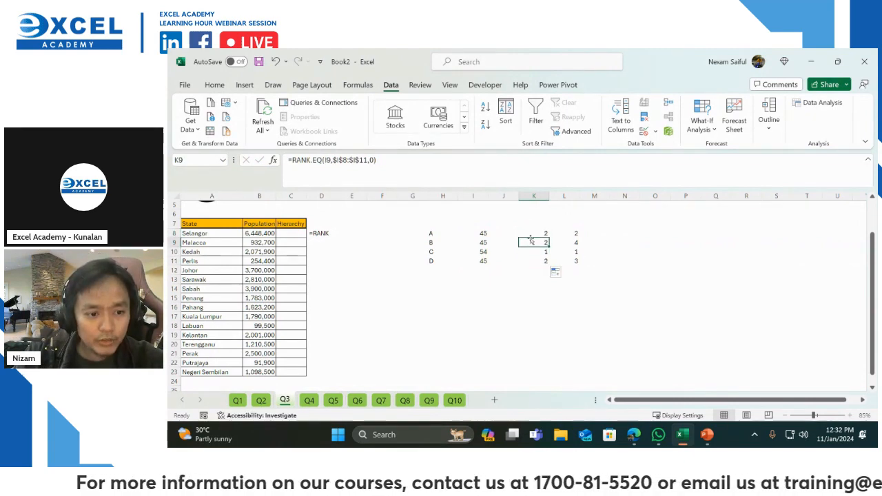
{"action": "left_click", "coordinate": [534, 234]}
{"action": "left_click_drag", "start_coordinate": [425, 235], "coordinate": [573, 265]}
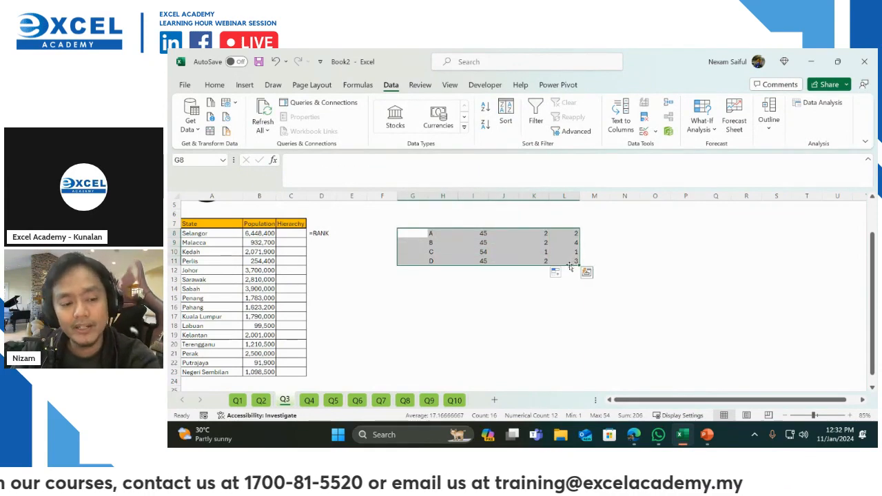
{"action": "left_click", "coordinate": [533, 234]}
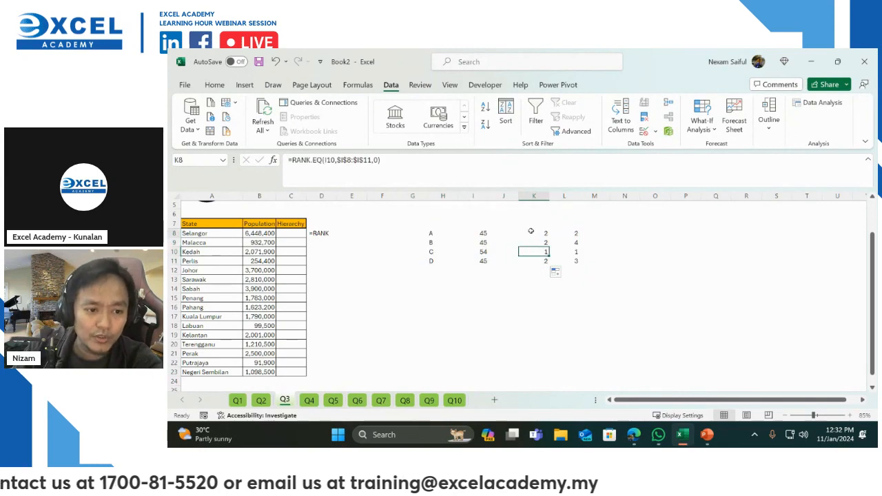
{"action": "double_click", "coordinate": [531, 233]}
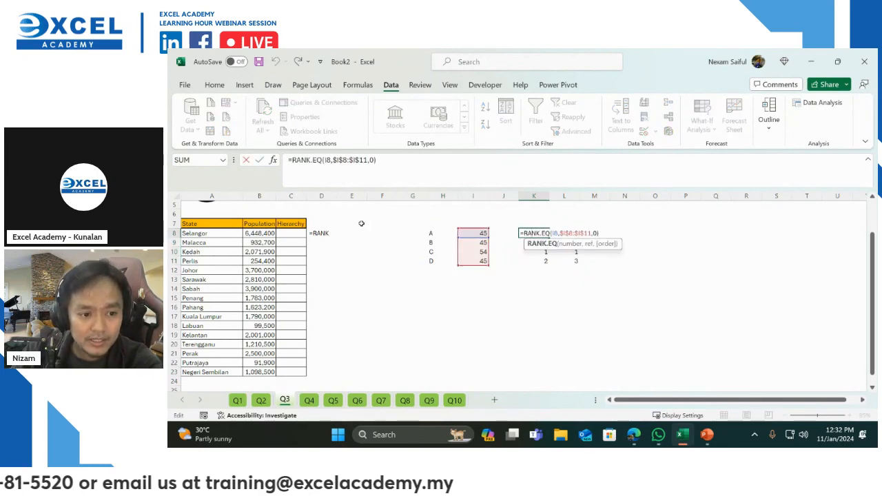
Clear the sample labels, values and ranks from H8:L12
{"action": "key", "text": "Delete"}
{"action": "left_click_drag", "start_coordinate": [437, 233], "coordinate": [557, 266]}
{"action": "key", "text": "Delete"}
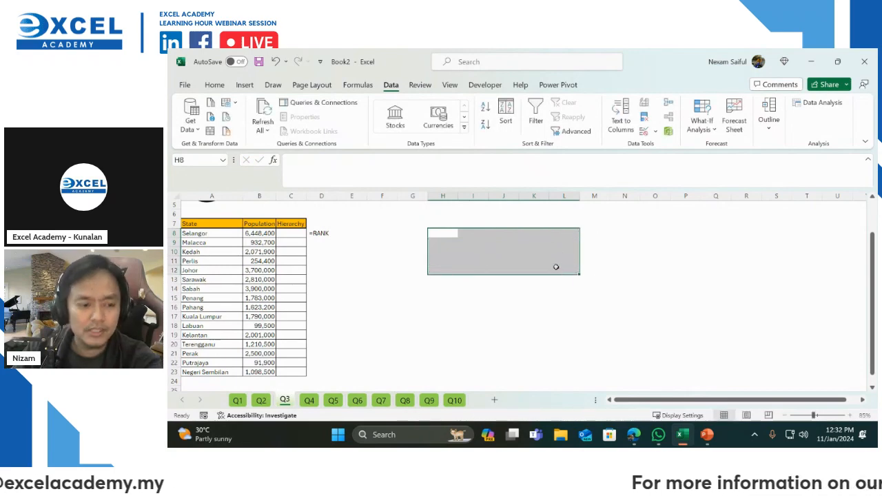
{"action": "left_click", "coordinate": [292, 234]}
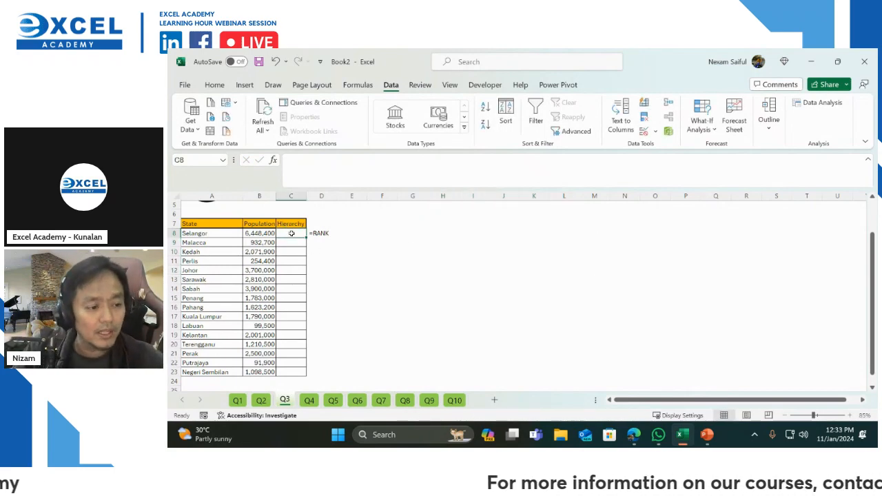
{"action": "type", "text": "=r"}
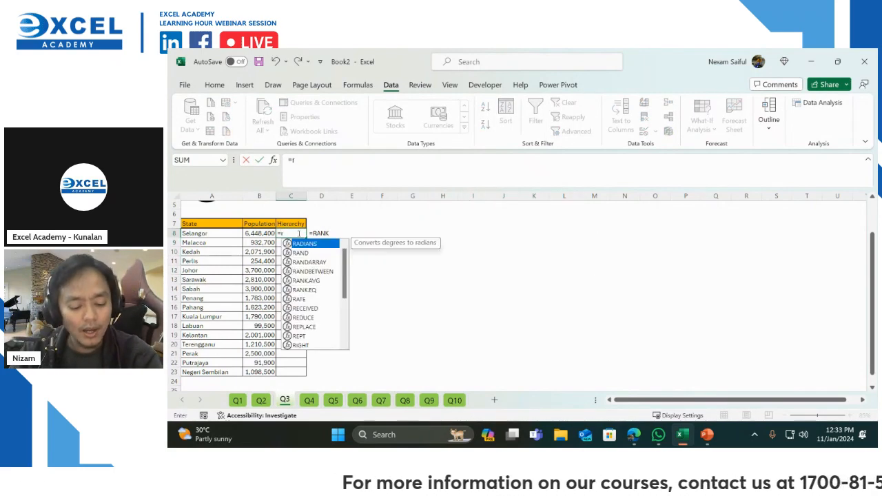
{"action": "type", "text": "ank"}
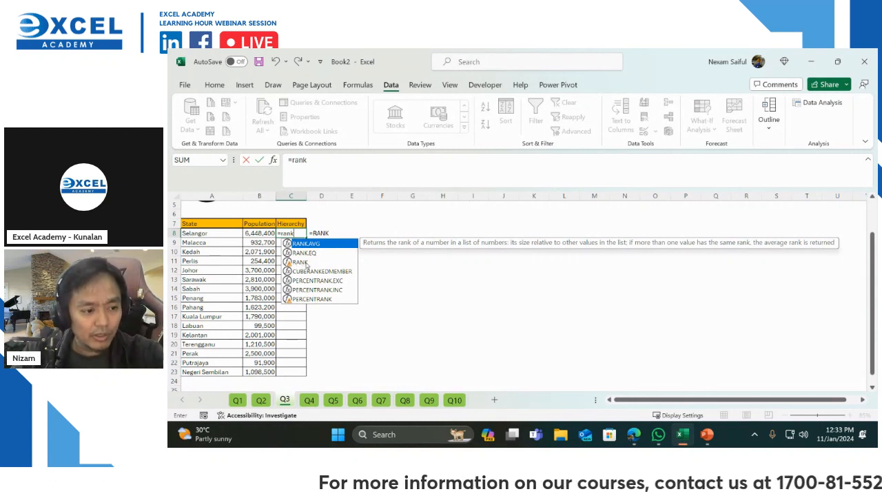
{"action": "left_click", "coordinate": [303, 264]}
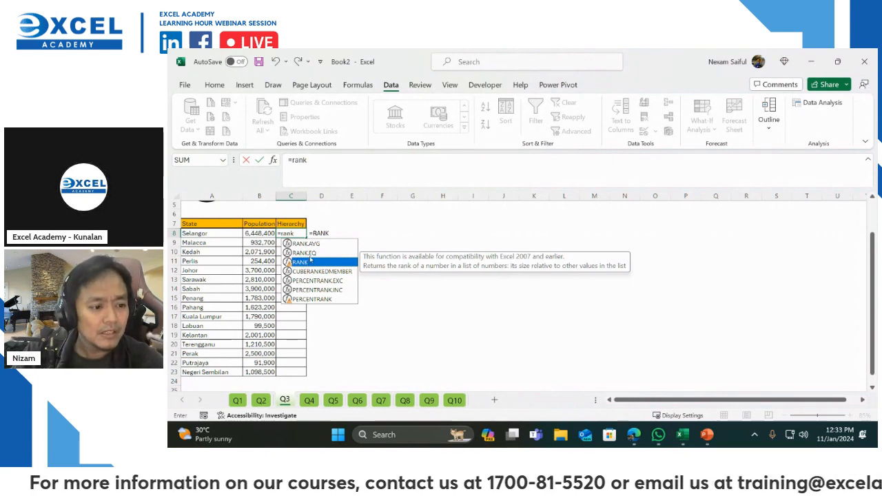
{"action": "left_click", "coordinate": [312, 255]}
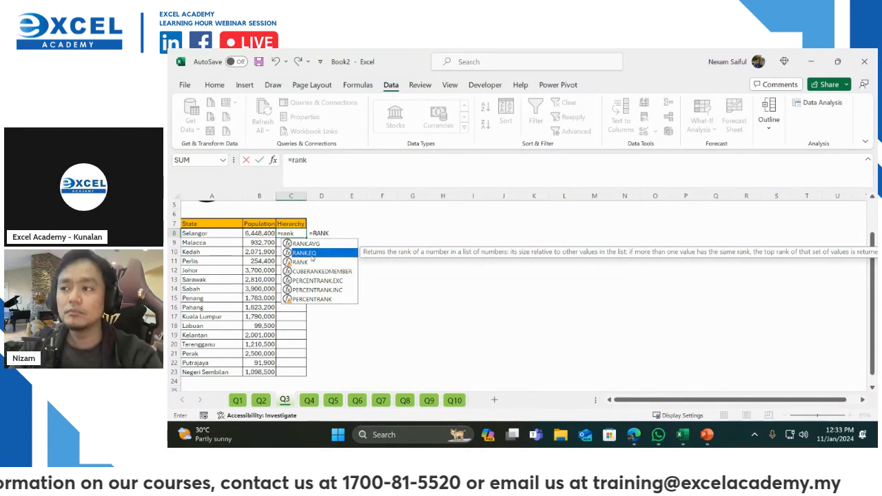
{"action": "double_click", "coordinate": [312, 255]}
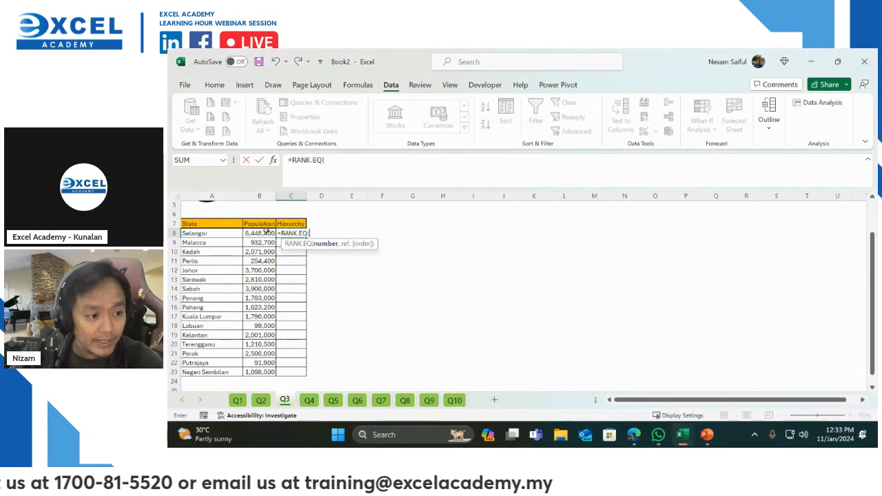
{"action": "left_click", "coordinate": [262, 233]}
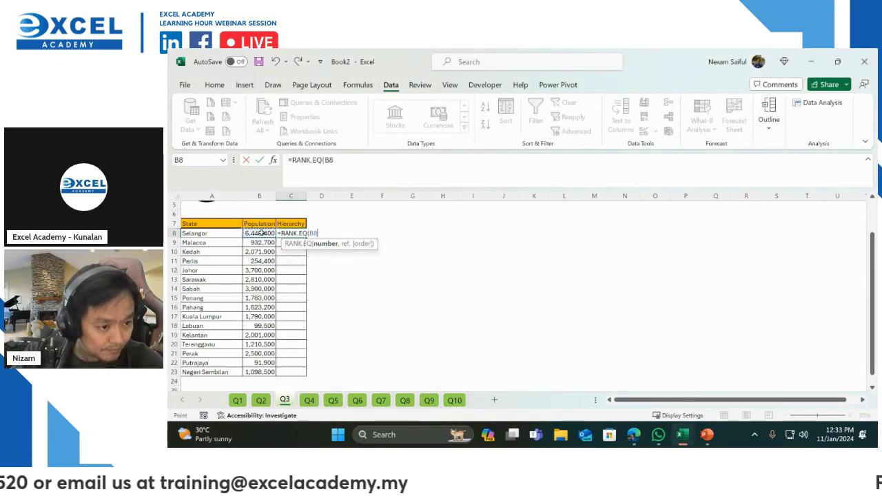
{"action": "type", "text": ","}
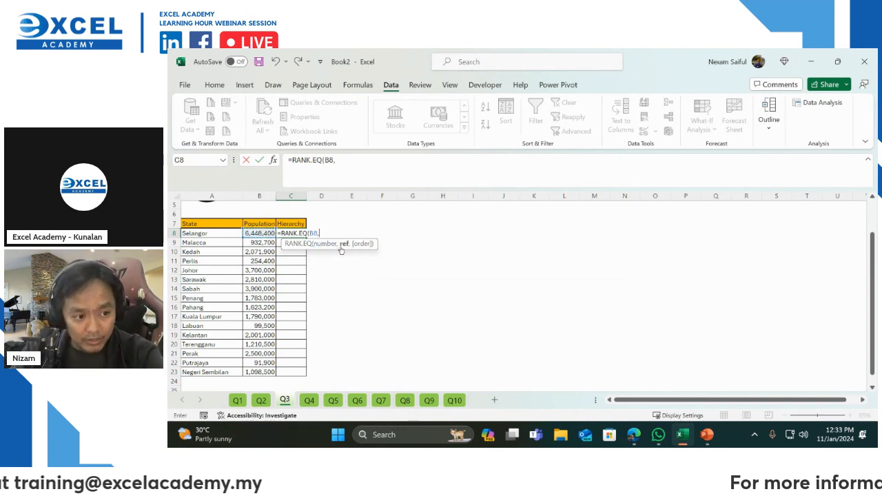
{"action": "left_click_drag", "start_coordinate": [266, 235], "coordinate": [269, 373]}
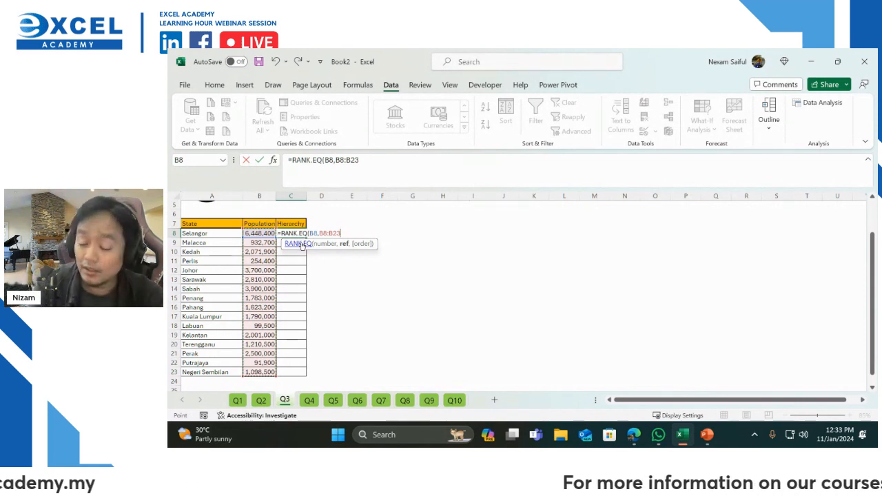
{"action": "key", "text": "Escape"}
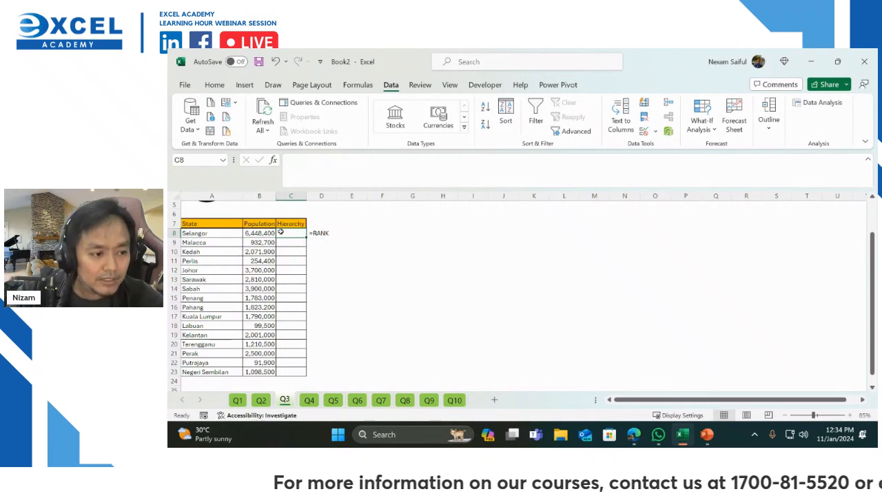
Try to define the name Population for the range B8:B23, and check the population table on sheet Q1
{"action": "left_click_drag", "start_coordinate": [265, 233], "coordinate": [279, 378]}
{"action": "left_click", "coordinate": [358, 85]}
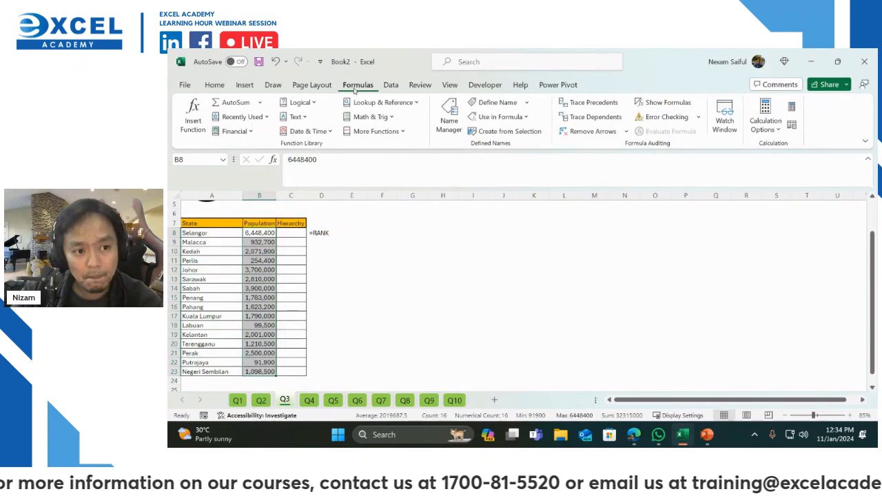
{"action": "left_click", "coordinate": [491, 103]}
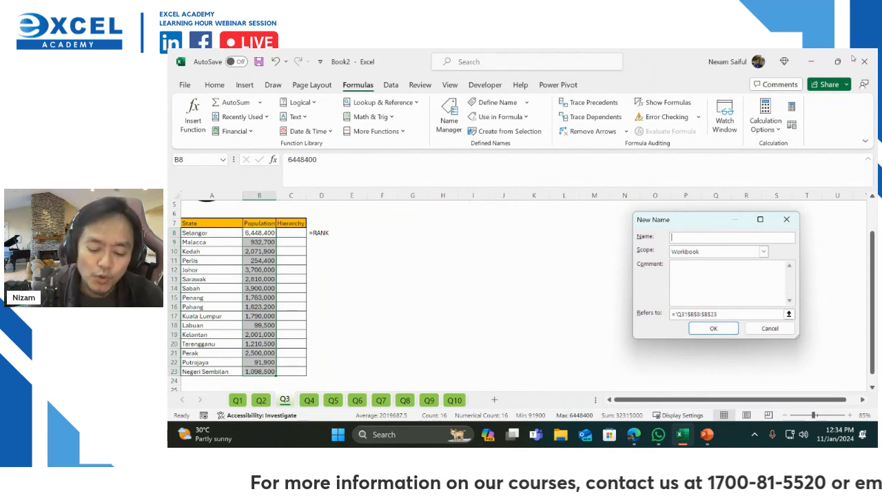
{"action": "type", "text": "Population"}
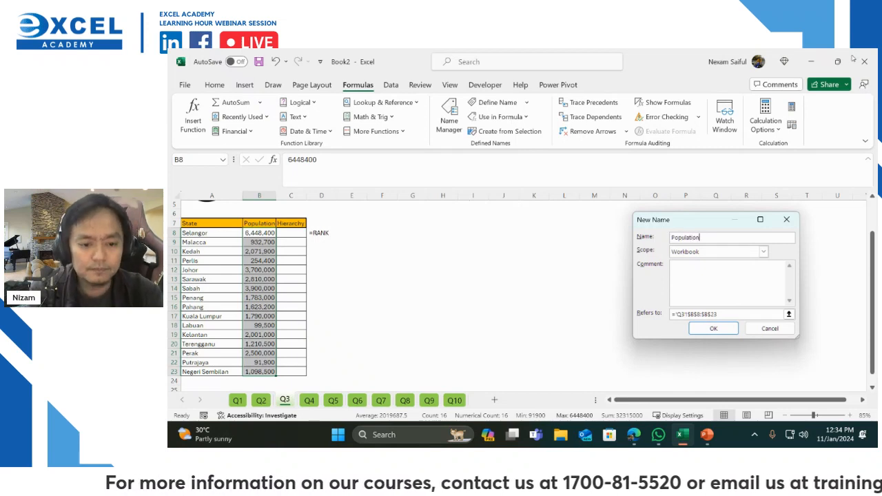
{"action": "key", "text": "Return"}
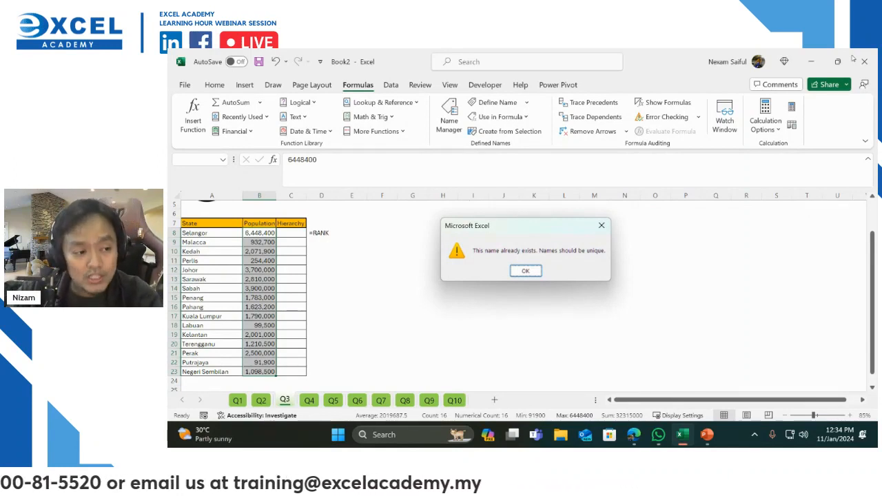
{"action": "key", "text": "Return"}
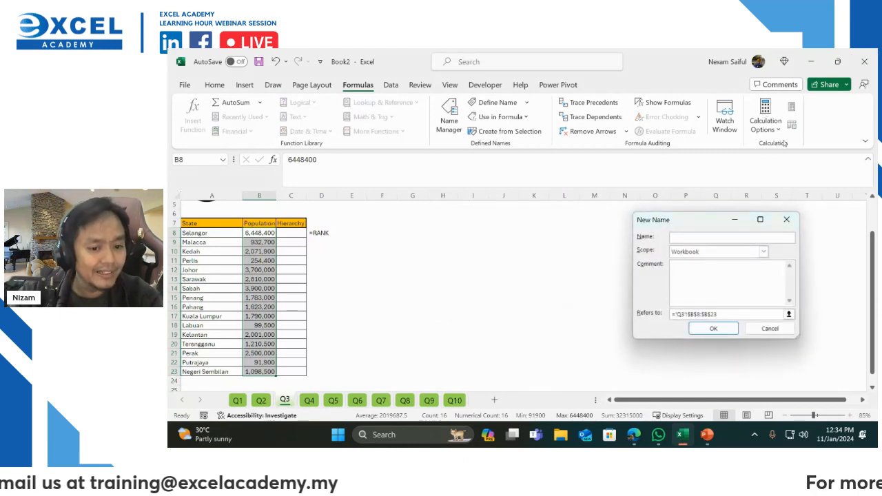
{"action": "key", "text": "Escape"}
{"action": "left_click", "coordinate": [237, 400]}
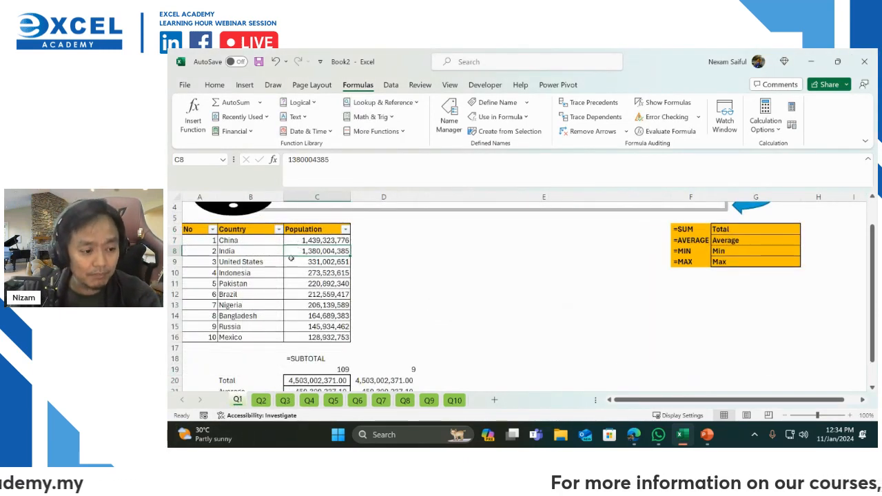
{"action": "left_click", "coordinate": [284, 401]}
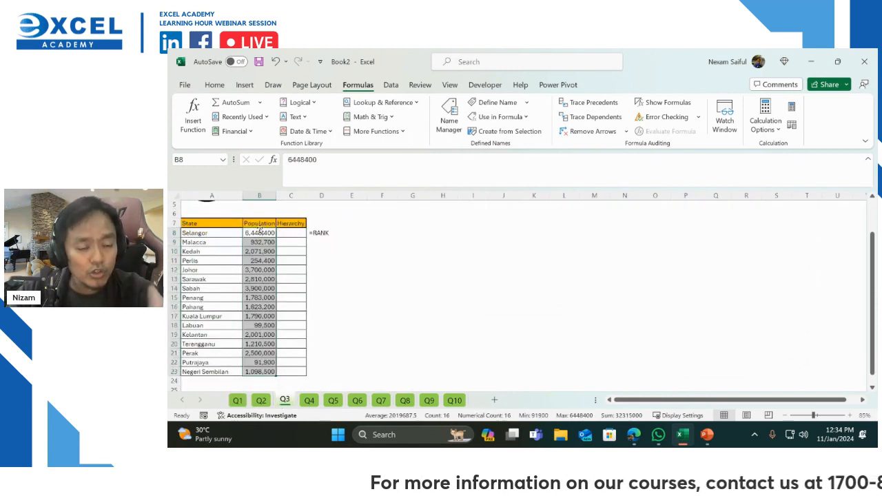
Define the workbook-scoped name PopMalaysia for the state populations in B8:B23 on sheet Q3
{"action": "left_click", "coordinate": [483, 106]}
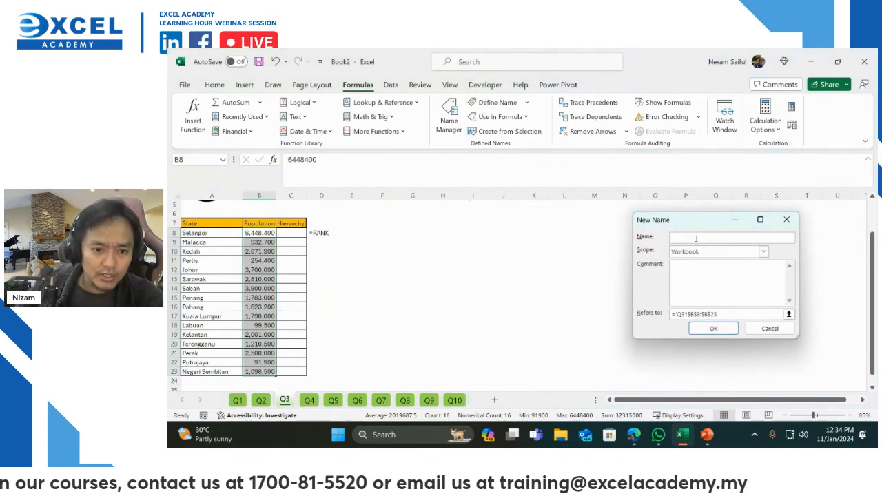
{"action": "type", "text": "Pop"}
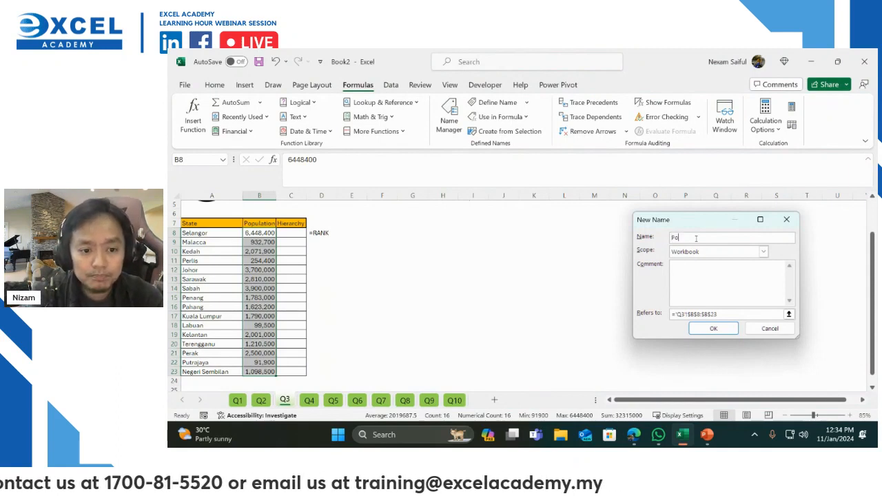
{"action": "type", "text": "Malaysia"}
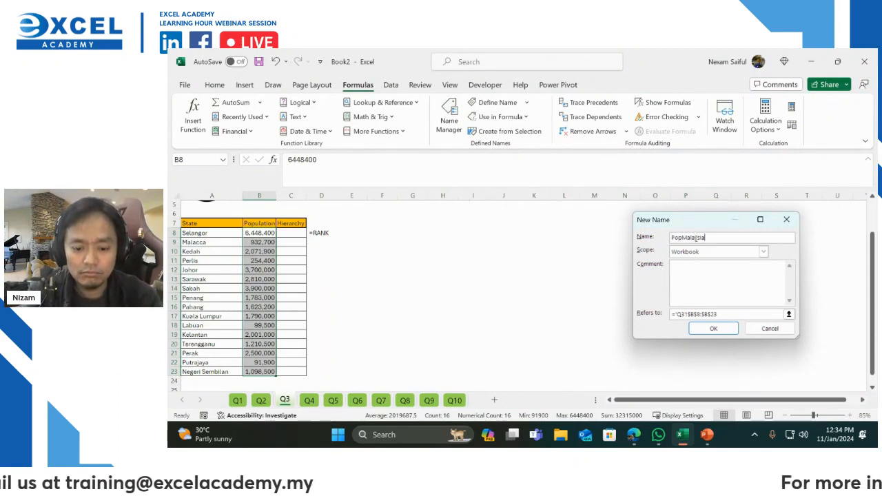
{"action": "key", "text": "BackSpace"}
{"action": "key", "text": "BackSpace"}
{"action": "key", "text": "BackSpace"}
{"action": "key", "text": "BackSpace"}
{"action": "key", "text": "BackSpace"}
{"action": "key", "text": "BackSpace"}
{"action": "key", "text": "BackSpace"}
{"action": "key", "text": "BackSpace"}
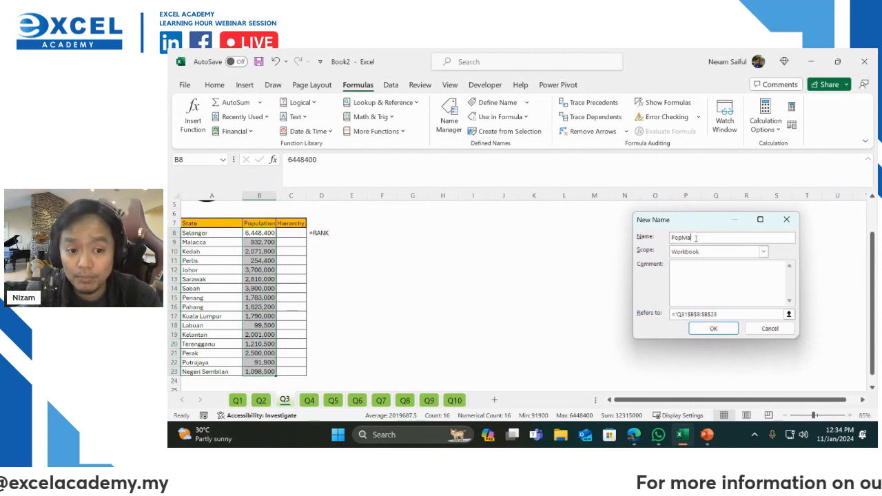
{"action": "type", "text": "Mala"}
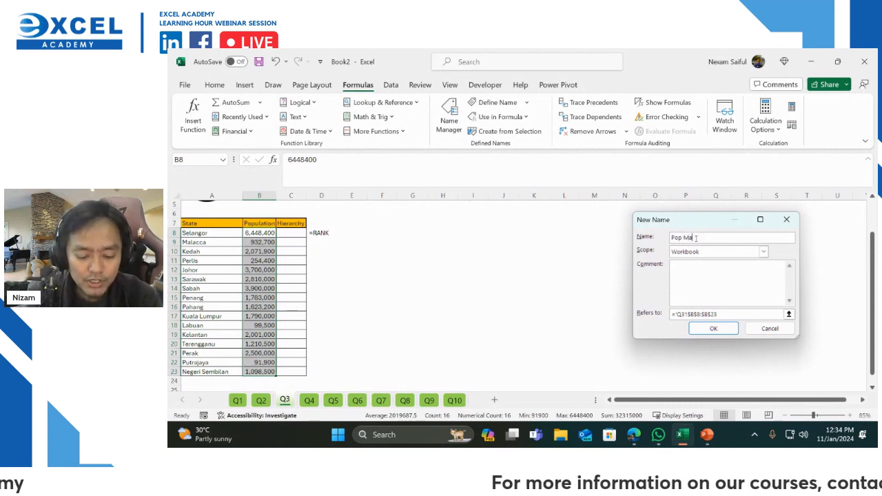
{"action": "key", "text": "BackSpace"}
{"action": "key", "text": "BackSpace"}
{"action": "key", "text": "BackSpace"}
{"action": "key", "text": "BackSpace"}
{"action": "key", "text": "BackSpace"}
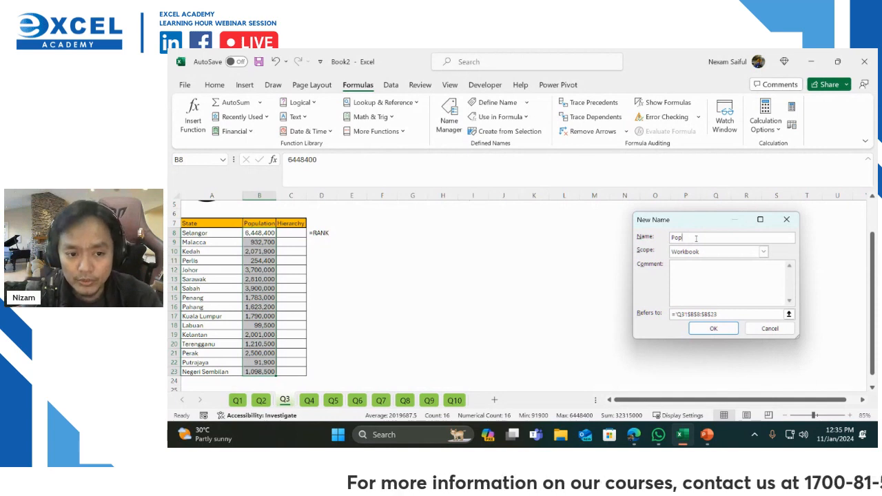
{"action": "key", "text": "BackSpace"}
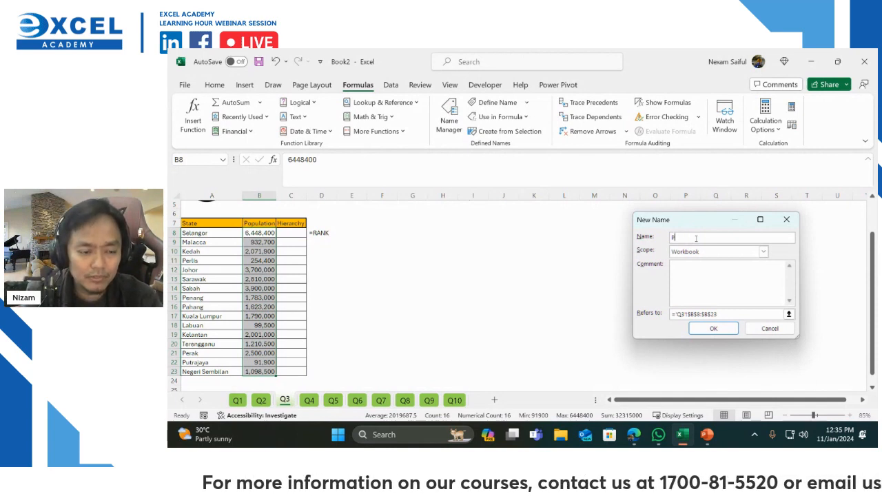
{"action": "type", "text": "M1"}
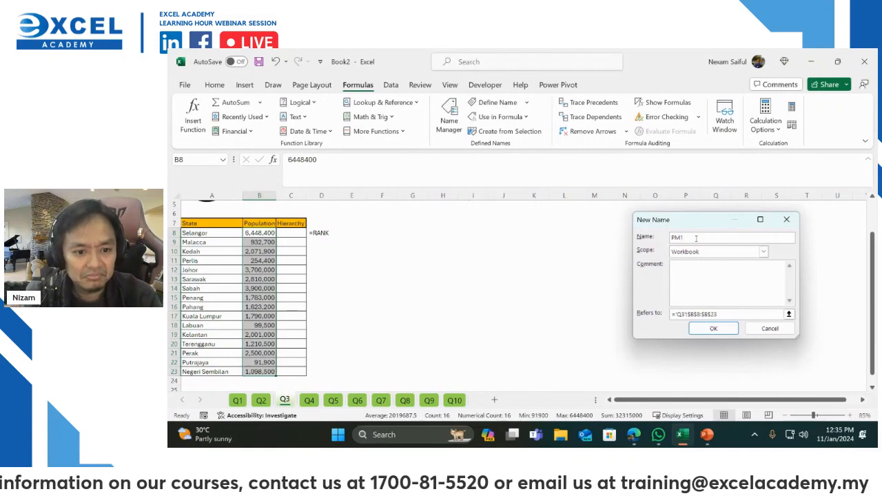
{"action": "type", "text": "0"}
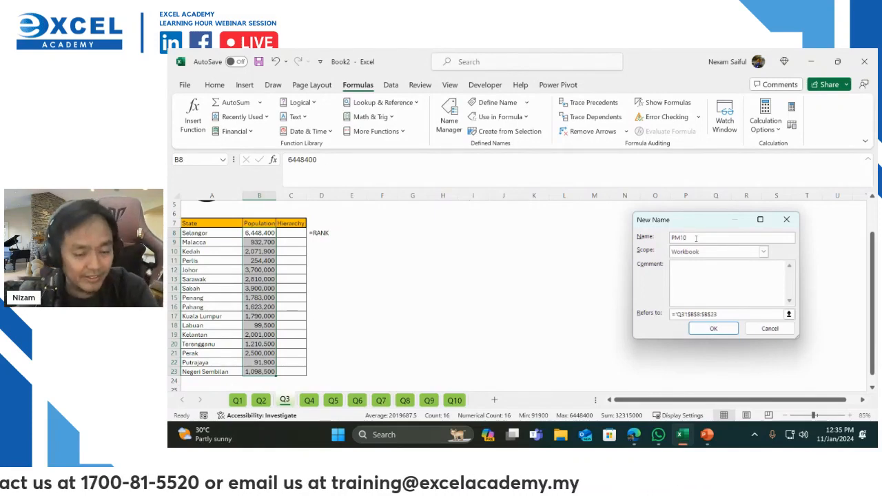
{"action": "key", "text": "BackSpace"}
{"action": "key", "text": "BackSpace"}
{"action": "key", "text": "BackSpace"}
{"action": "type", "text": "o"}
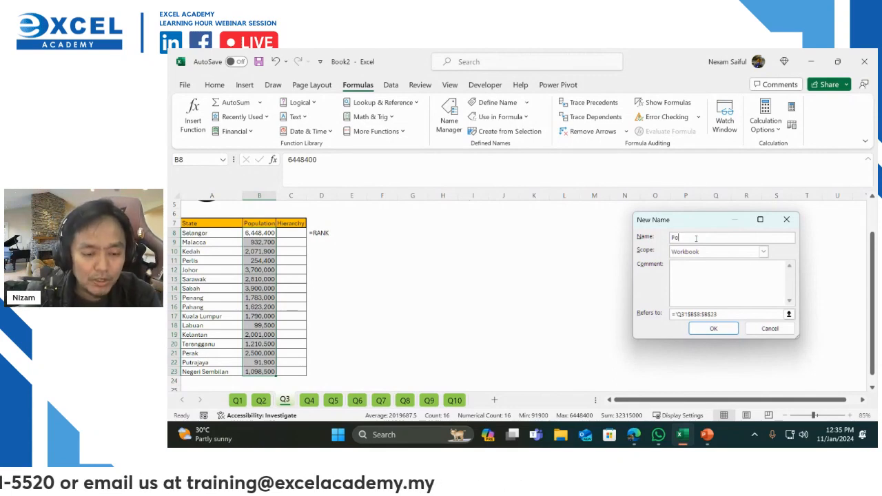
{"action": "type", "text": "pMalaysia"}
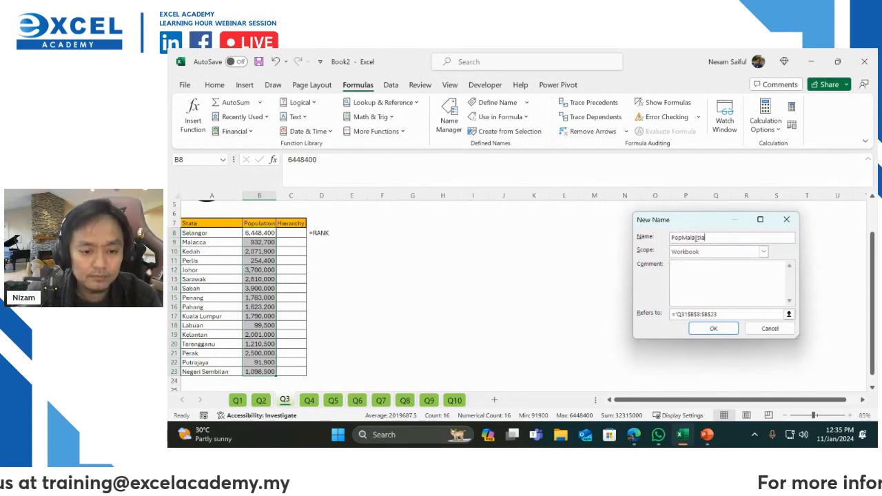
{"action": "key", "text": "Return"}
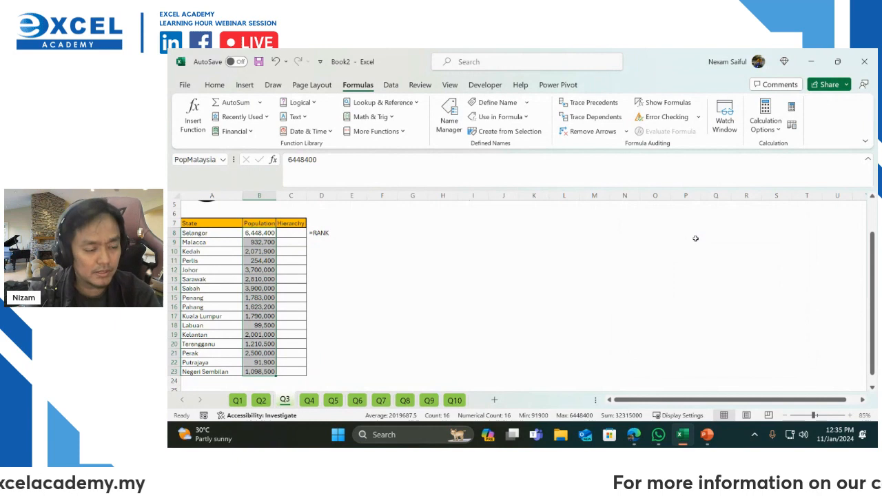
Enter =RANK(B8,PopMalaysia,0) in C8 to rank Selangor's population in descending order
{"action": "key", "text": "Right"}
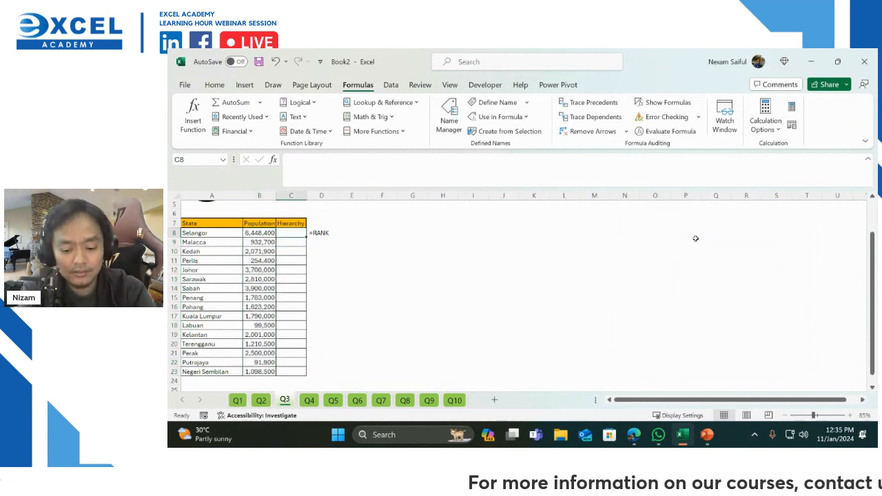
{"action": "type", "text": "=ran"}
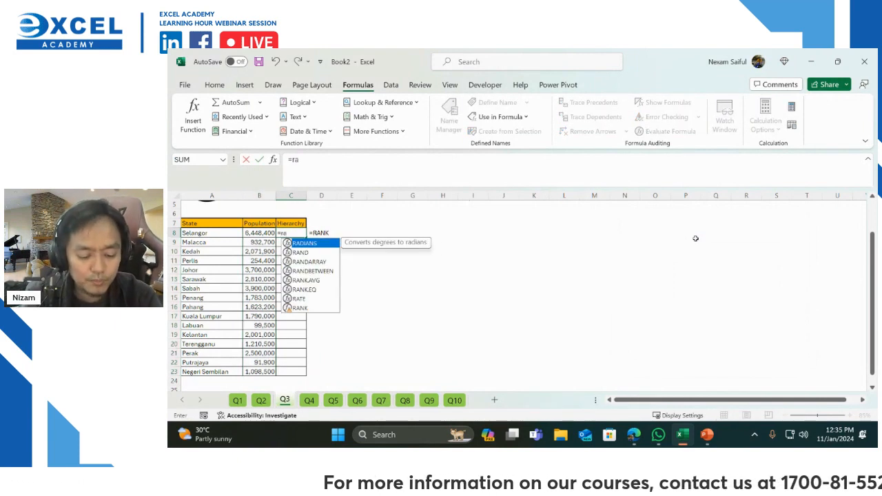
{"action": "key", "text": "Down"}
{"action": "key", "text": "Down"}
{"action": "key", "text": "Down"}
{"action": "key", "text": "Down"}
{"action": "key", "text": "Down"}
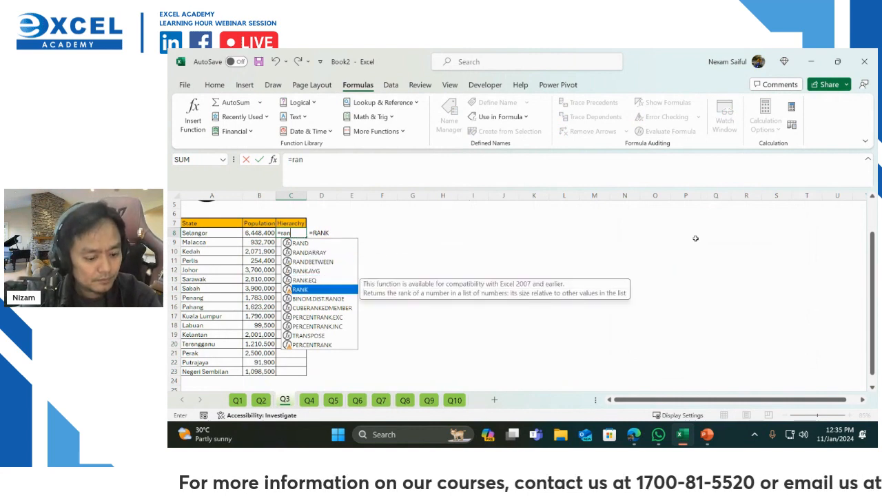
{"action": "key", "text": "Tab"}
{"action": "key", "text": "Left"}
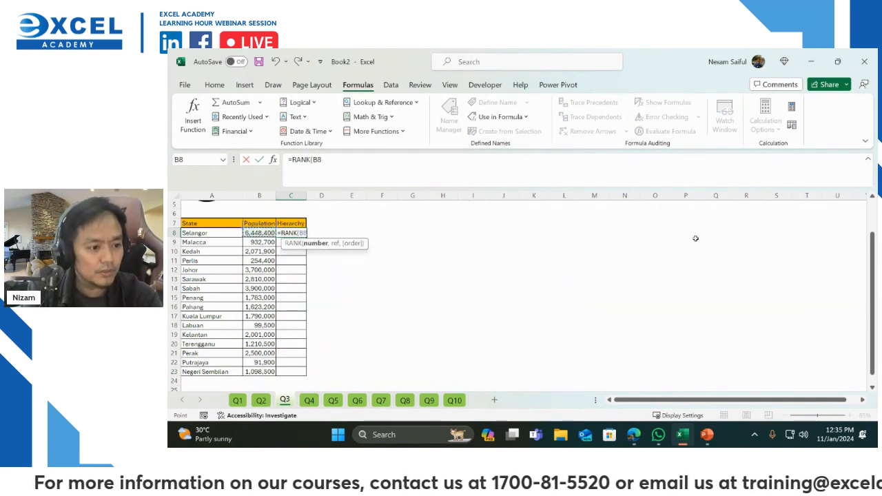
{"action": "type", "text": ","}
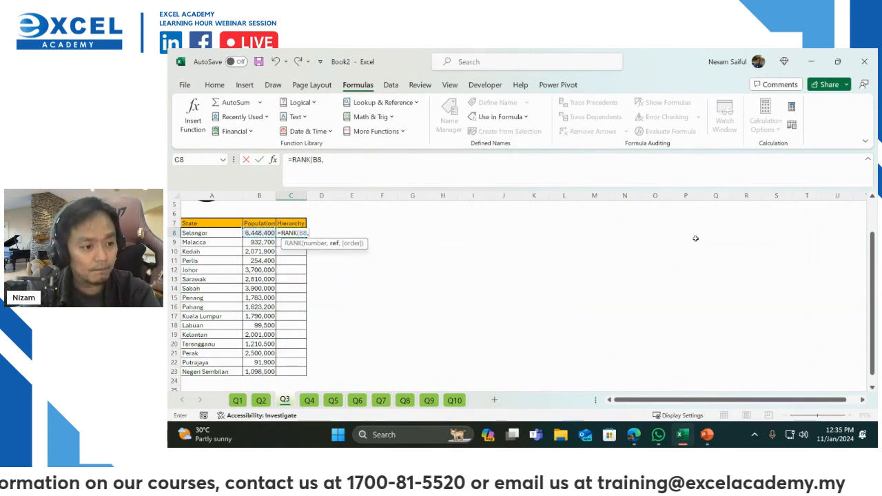
{"action": "type", "text": "pop"}
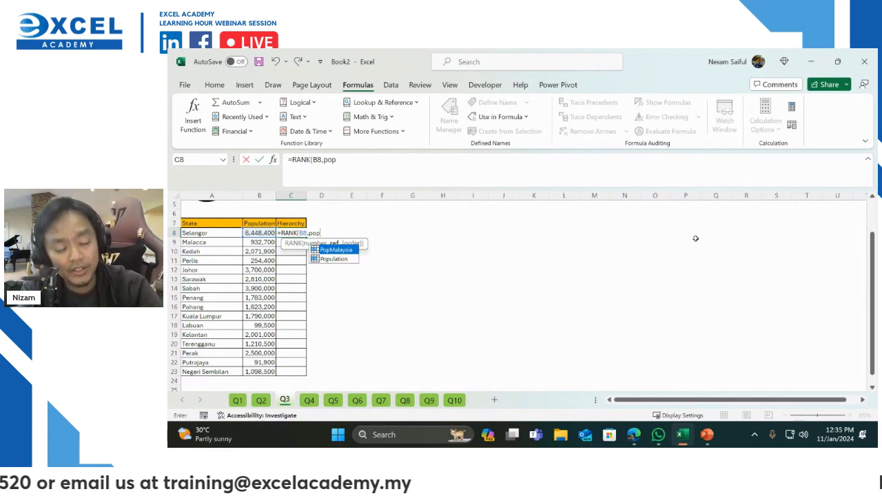
{"action": "key", "text": "Tab"}
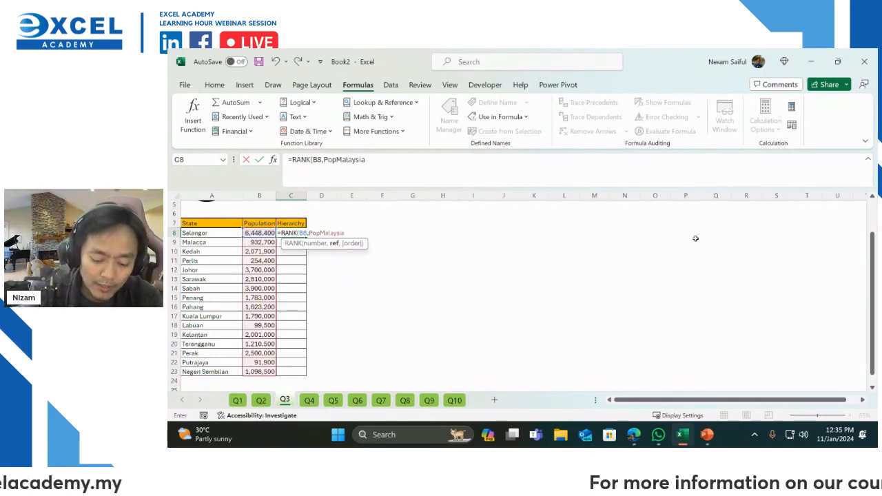
{"action": "type", "text": ","}
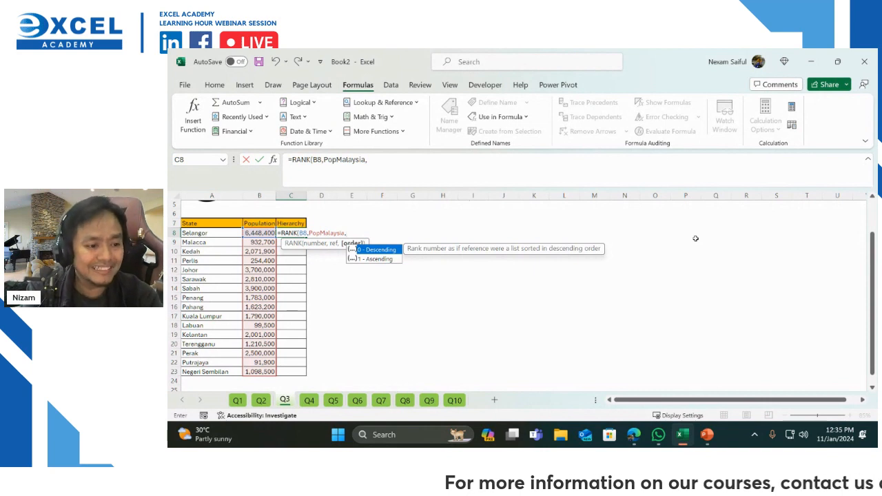
{"action": "type", "text": "0"}
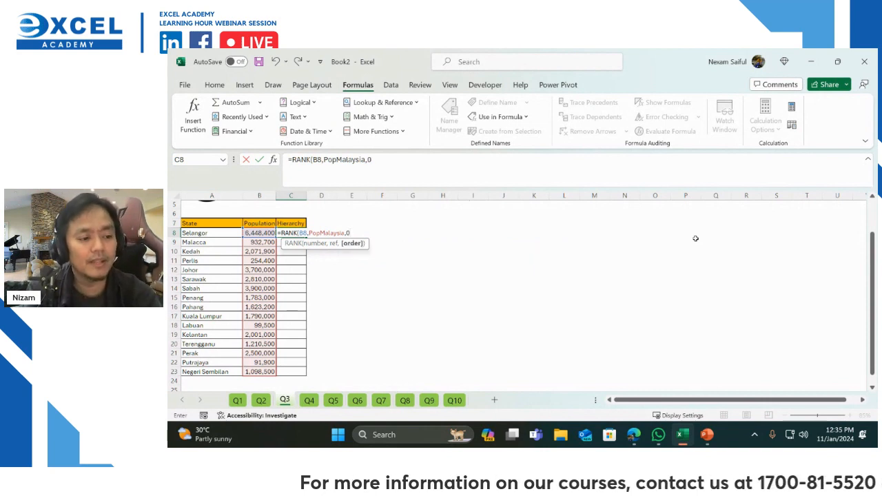
{"action": "type", "text": ")"}
{"action": "key", "text": "Return"}
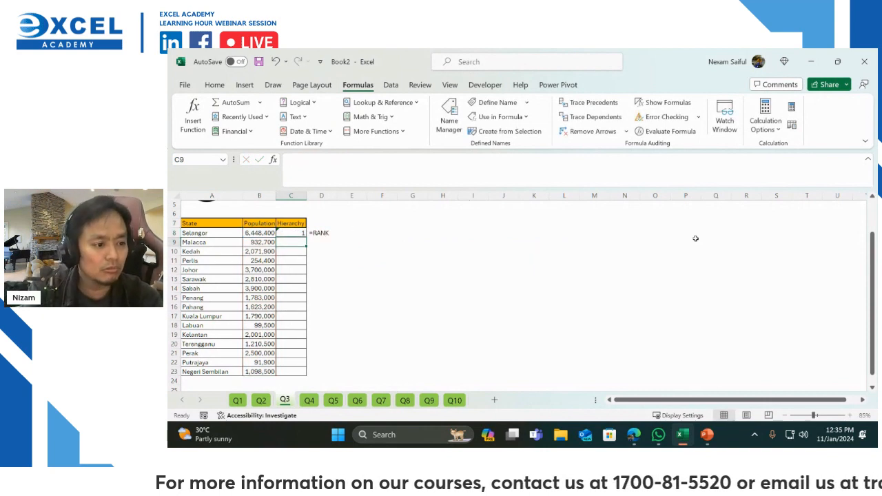
Fill the RANK formula from C8 down to C23 and set the filled cells' protection to Locked
{"action": "key", "text": "Up"}
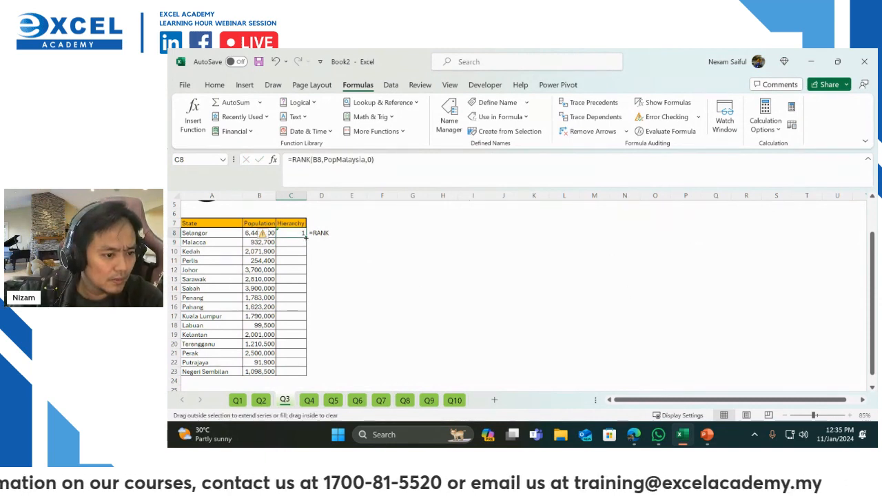
{"action": "double_click", "coordinate": [306, 238]}
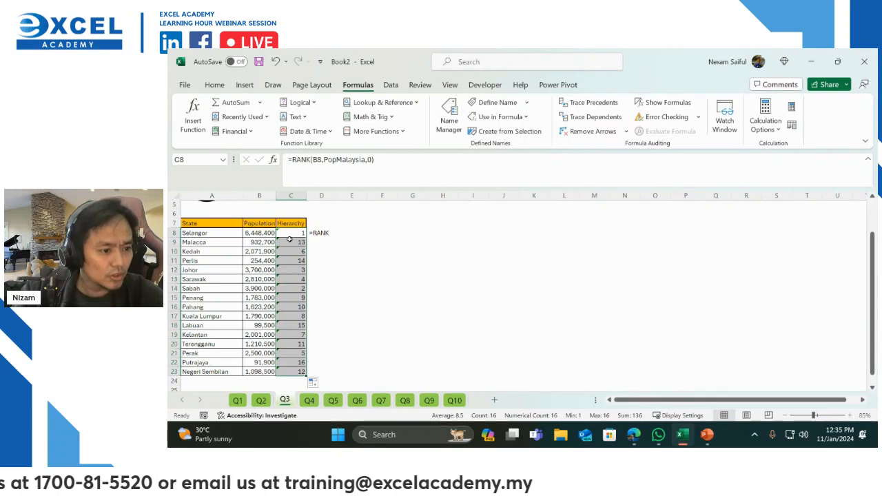
{"action": "right_click", "coordinate": [289, 232]}
{"action": "left_click", "coordinate": [393, 378]}
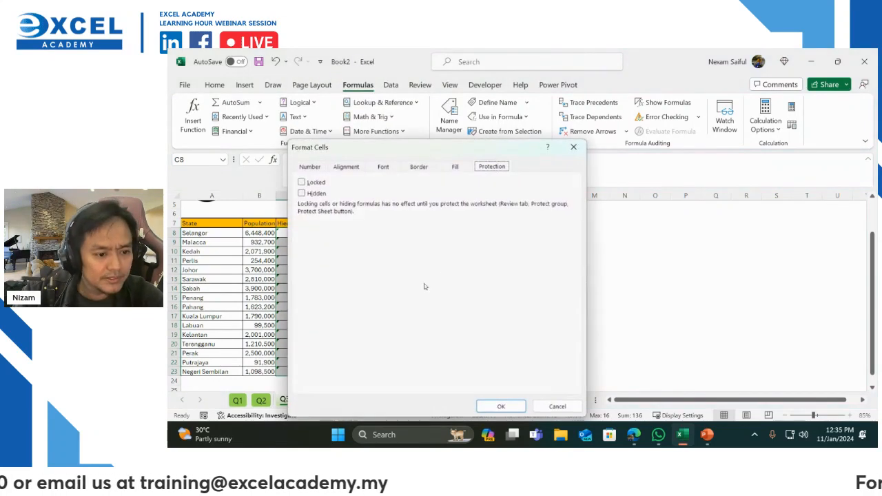
{"action": "left_click", "coordinate": [301, 182]}
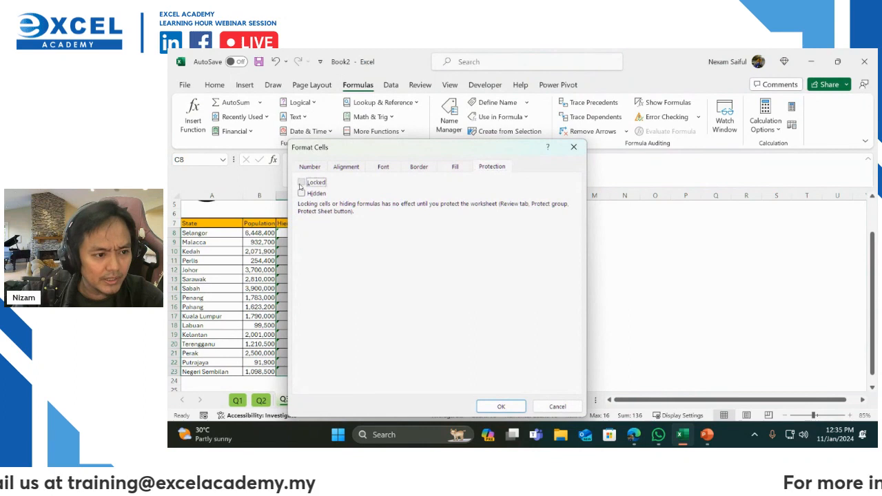
{"action": "left_click", "coordinate": [500, 408]}
{"action": "left_click", "coordinate": [414, 306]}
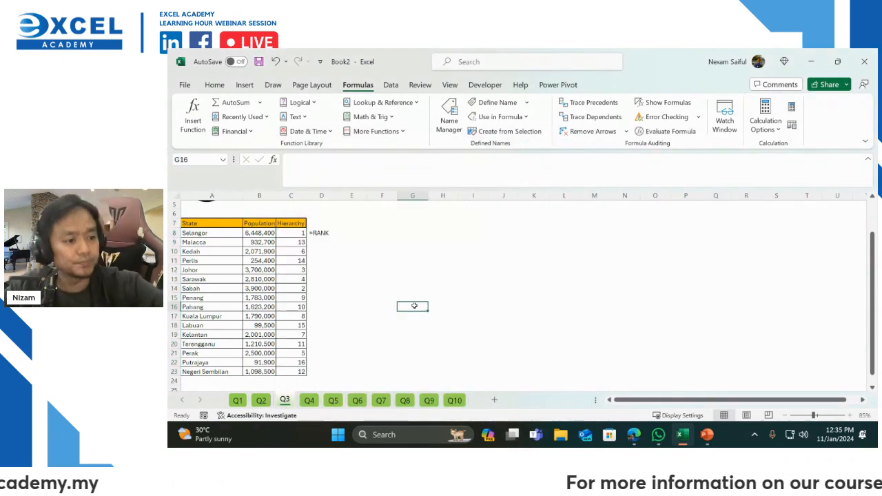
Examine the RANK formulas in the Hierarchy column and compare the ranks with the state populations, including Sabah and Selangor
{"action": "left_click", "coordinate": [289, 232]}
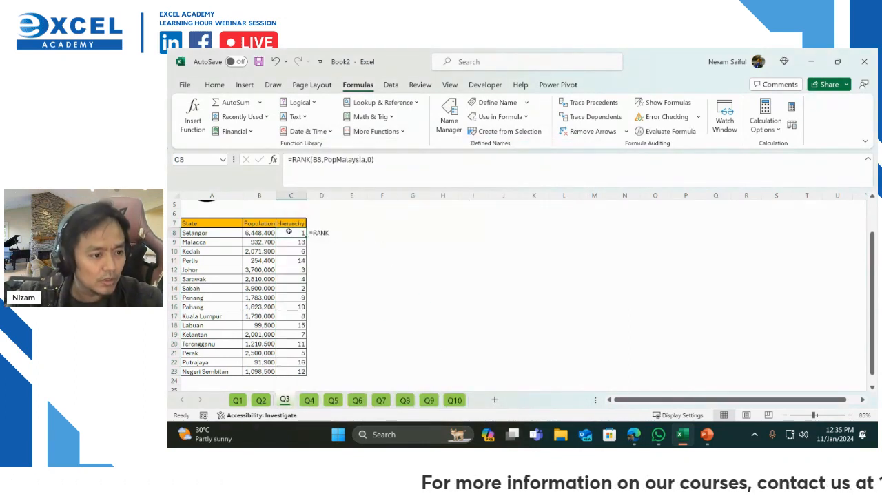
{"action": "left_click", "coordinate": [288, 353]}
{"action": "left_click", "coordinate": [291, 307]}
{"action": "left_click", "coordinate": [292, 280]}
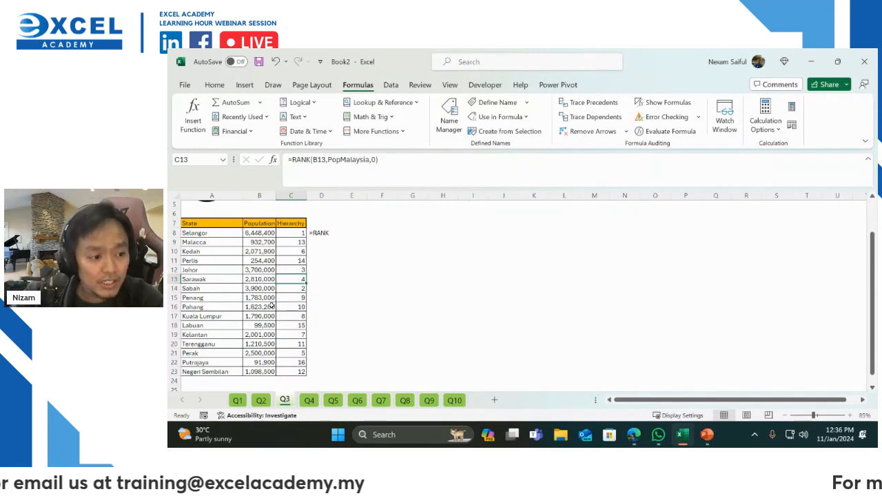
{"action": "left_click", "coordinate": [256, 289]}
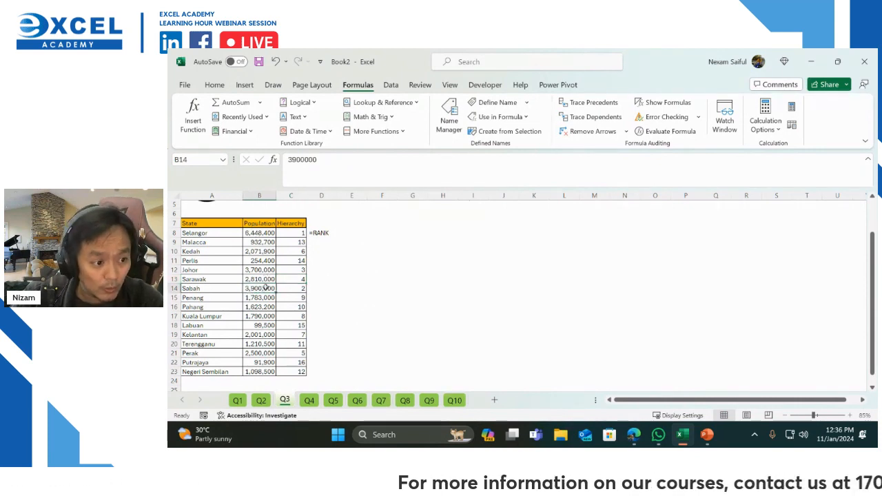
{"action": "left_click", "coordinate": [223, 290]}
{"action": "left_click", "coordinate": [257, 297]}
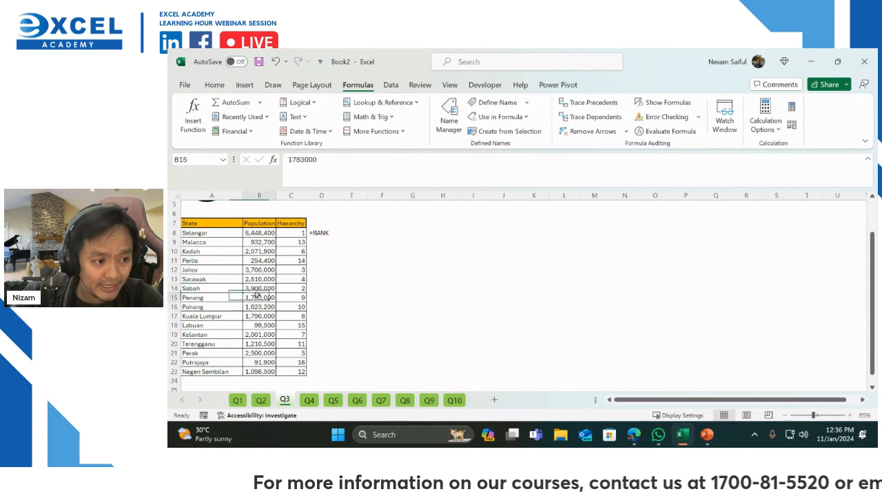
{"action": "left_click", "coordinate": [247, 235]}
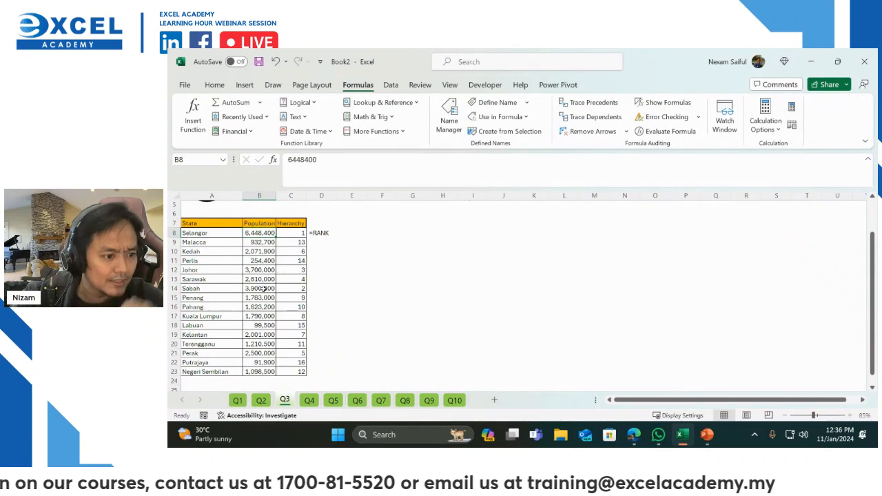
Try a population of 3300000 for Sabah in B14 to test the ranking, and undo the change
{"action": "left_click", "coordinate": [257, 288]}
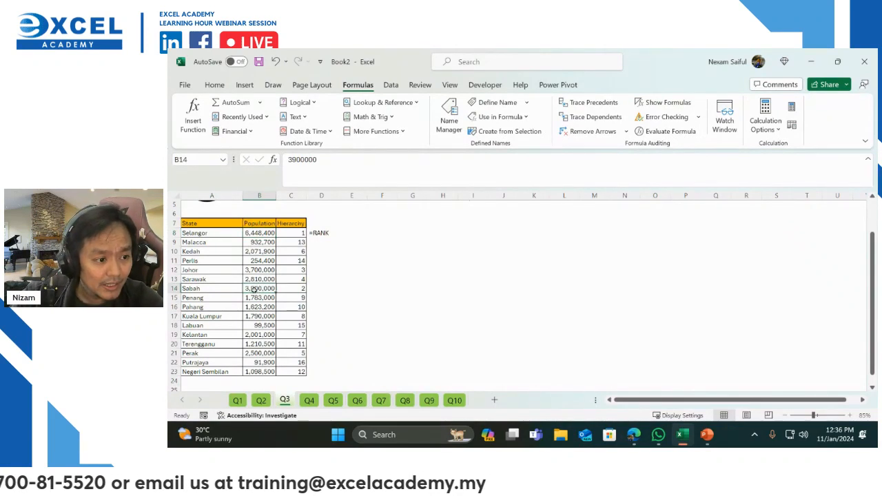
{"action": "double_click", "coordinate": [254, 289]}
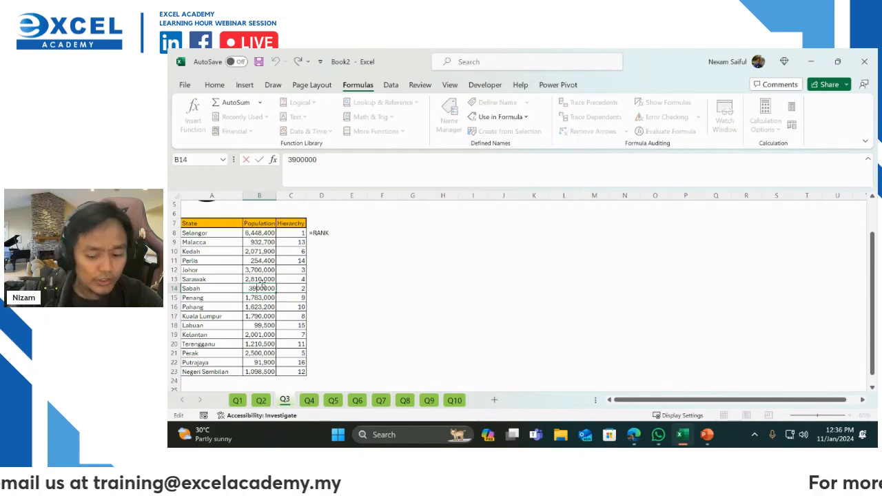
{"action": "key", "text": "BackSpace"}
{"action": "type", "text": "3"}
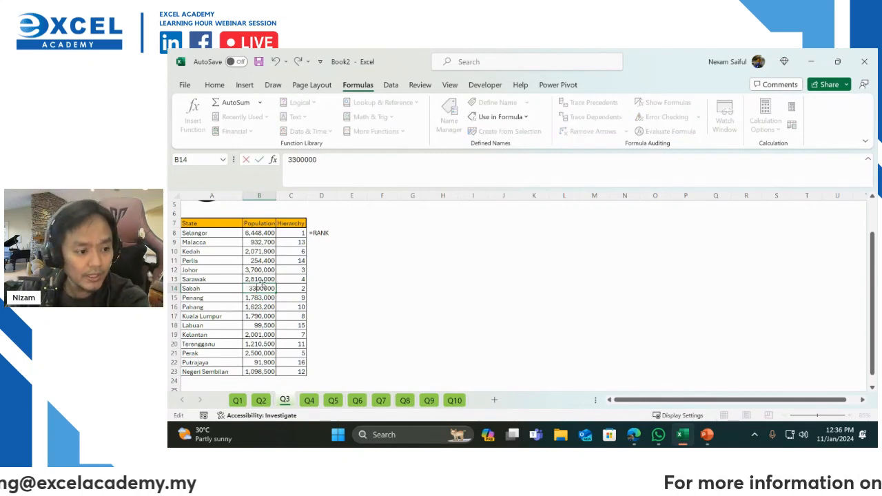
{"action": "key", "text": "Return"}
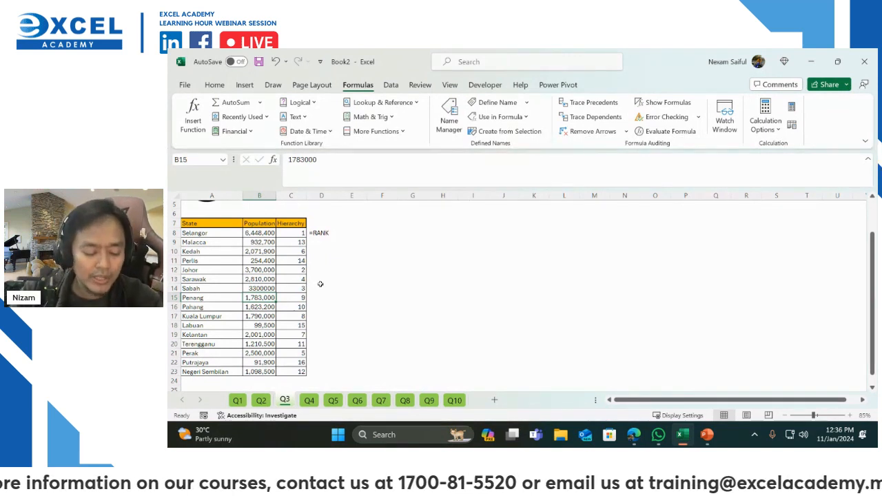
{"action": "key", "text": "ctrl+z"}
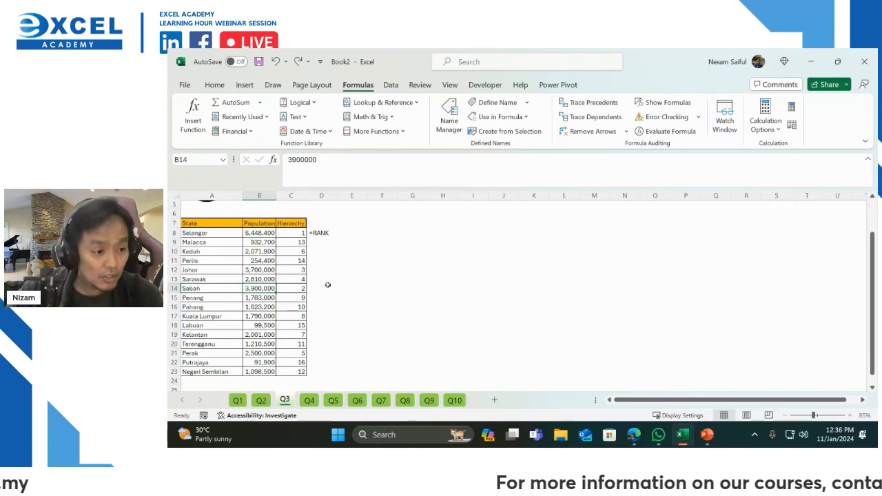
On sheet Q4, start a custom sort of the transport table with Transportation Mode as the first sort level, A to Z
{"action": "scroll", "coordinate": [321, 259], "scroll_direction": "up", "scroll_amount": 2}
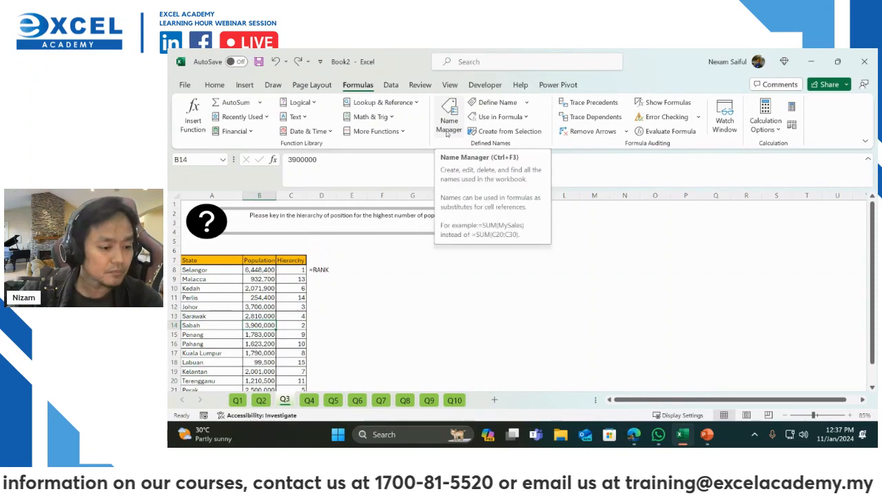
{"action": "left_click", "coordinate": [316, 402]}
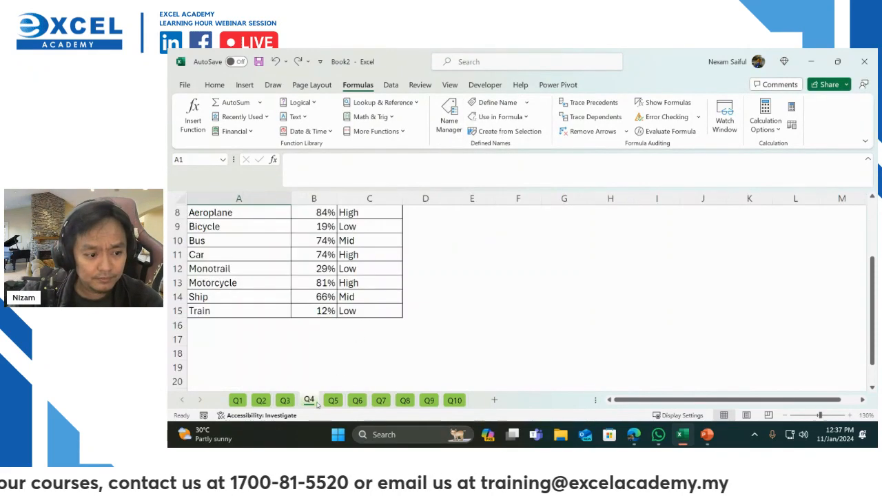
{"action": "scroll", "coordinate": [454, 286], "scroll_direction": "up", "scroll_amount": 2}
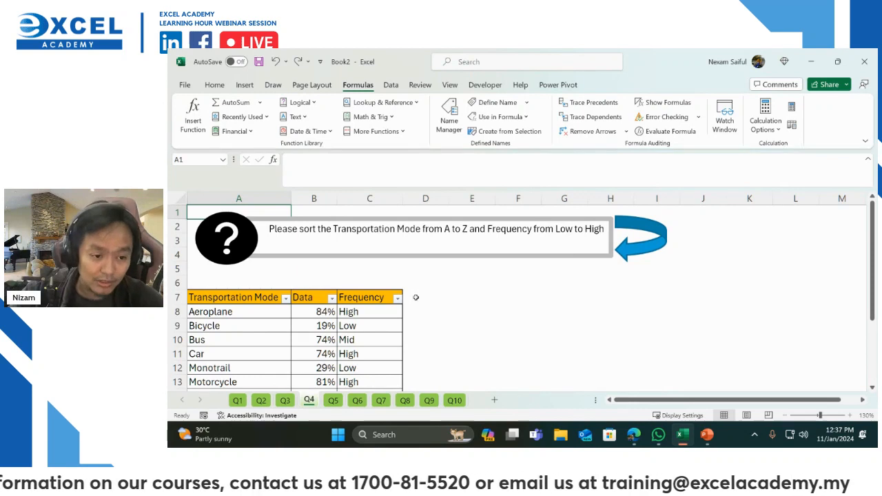
{"action": "scroll", "coordinate": [373, 298], "scroll_direction": "down", "scroll_amount": 2}
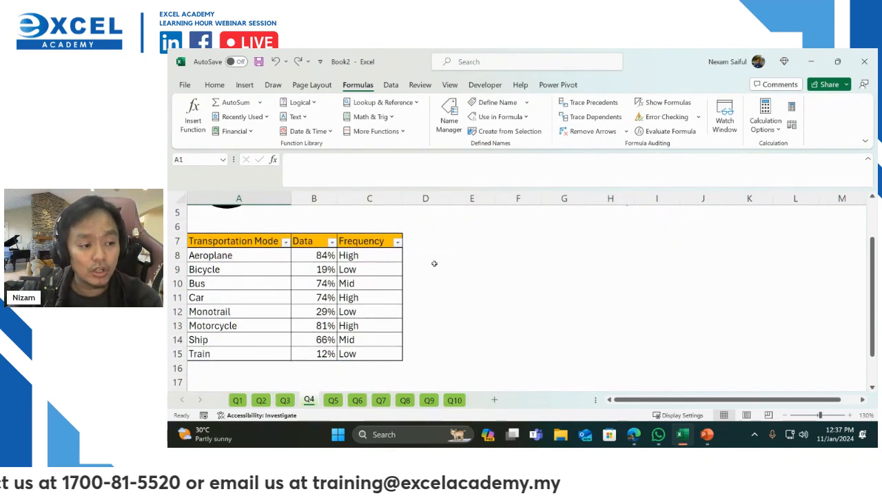
{"action": "scroll", "coordinate": [413, 272], "scroll_direction": "up", "scroll_amount": 2}
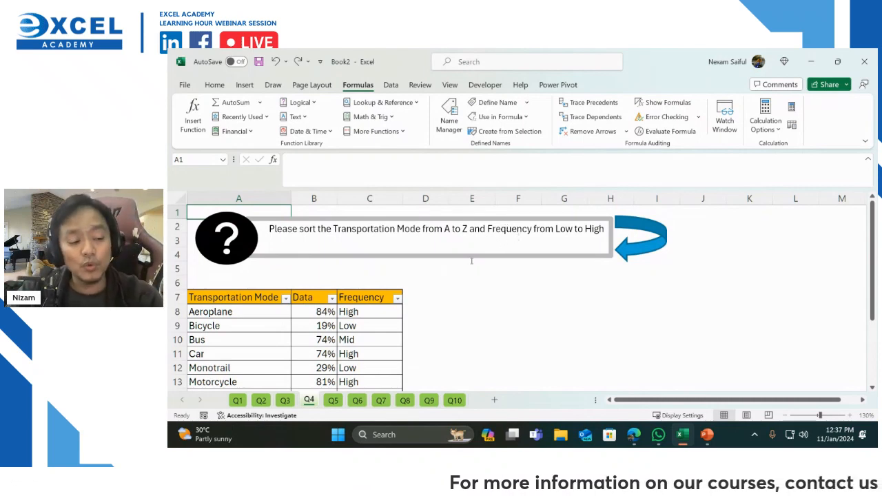
{"action": "left_click", "coordinate": [287, 298]}
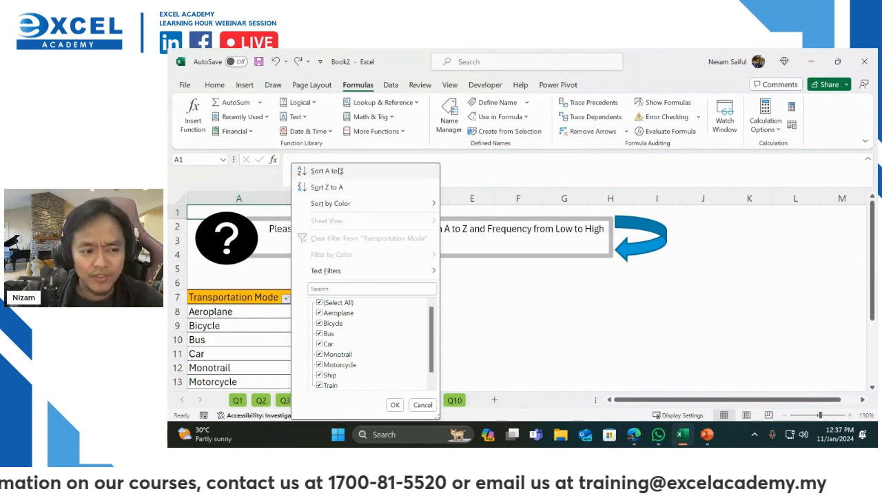
{"action": "mouse_move", "coordinate": [339, 205]}
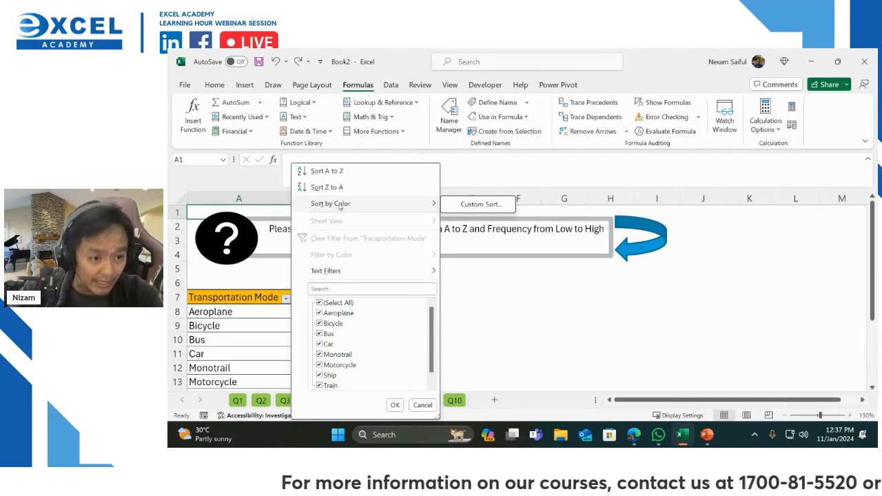
{"action": "left_click", "coordinate": [468, 204]}
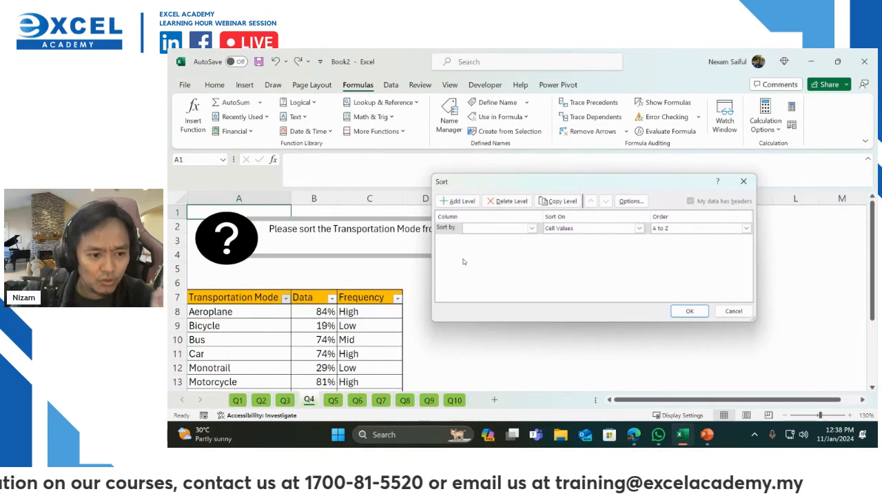
{"action": "left_click", "coordinate": [492, 229]}
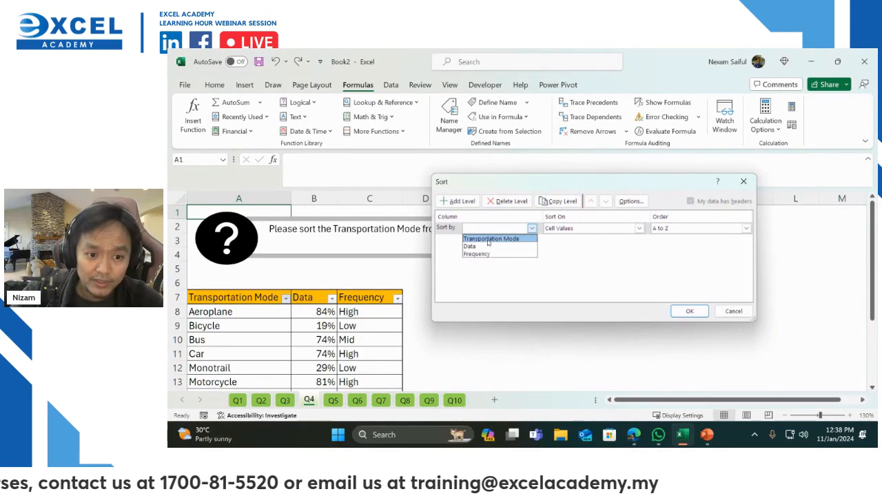
{"action": "left_click", "coordinate": [489, 239]}
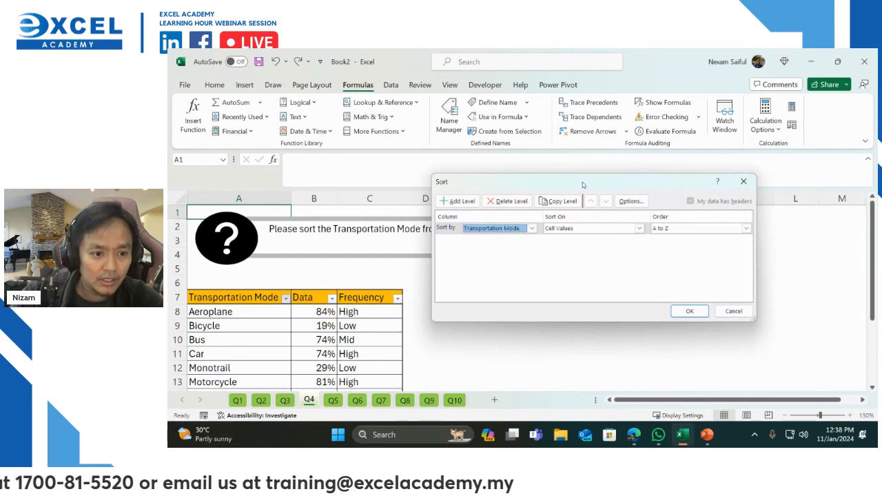
Add a second sort level on the Frequency column
{"action": "left_click_drag", "start_coordinate": [583, 182], "coordinate": [553, 139]}
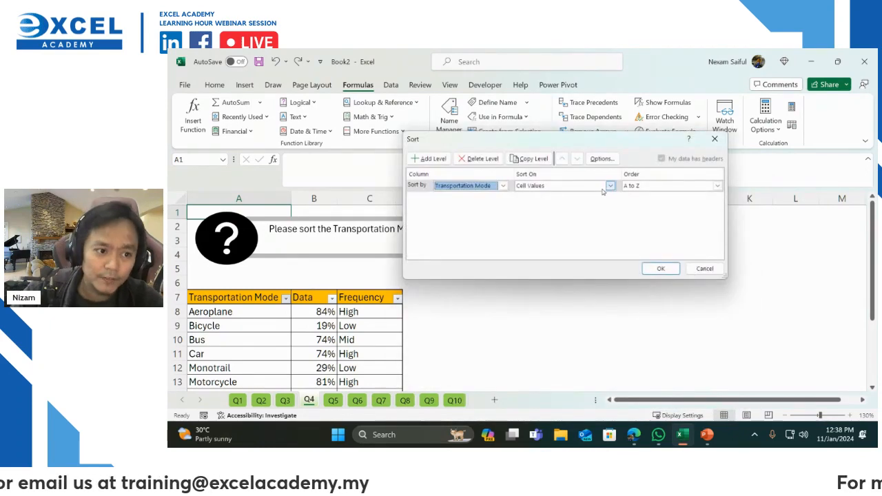
{"action": "left_click", "coordinate": [428, 159]}
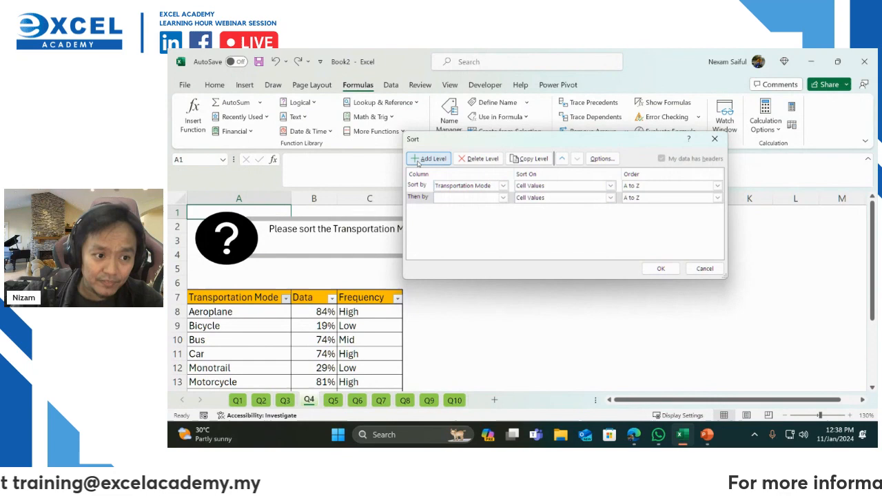
{"action": "left_click", "coordinate": [463, 198]}
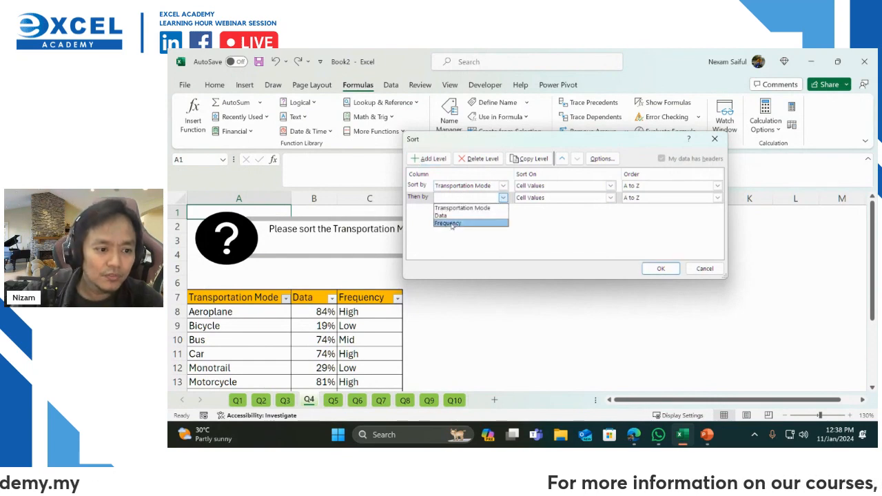
{"action": "left_click", "coordinate": [452, 225]}
{"action": "left_click_drag", "start_coordinate": [467, 145], "coordinate": [425, 178]}
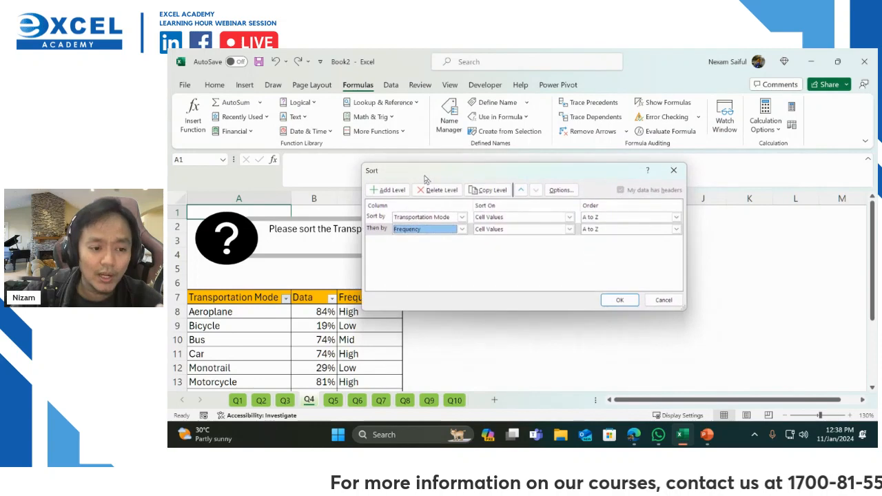
Assign the custom list High, Mid, Low as the sort order of the Frequency level
{"action": "left_click", "coordinate": [600, 230]}
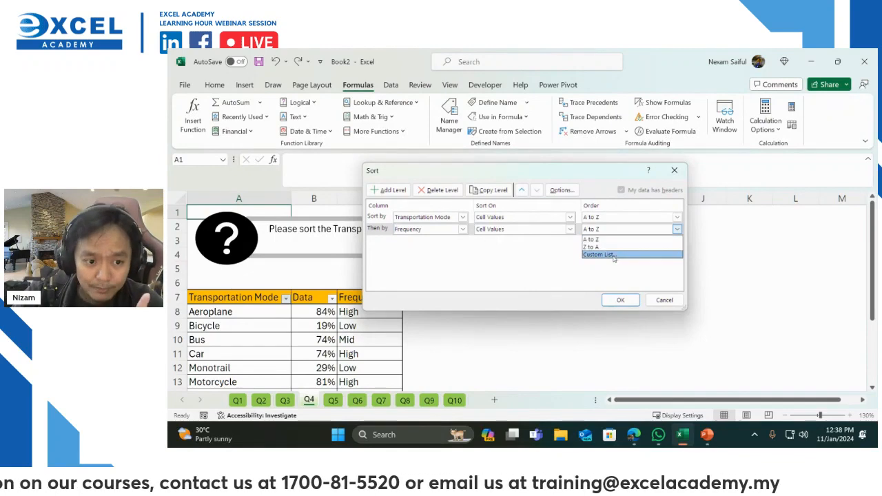
{"action": "left_click", "coordinate": [612, 255]}
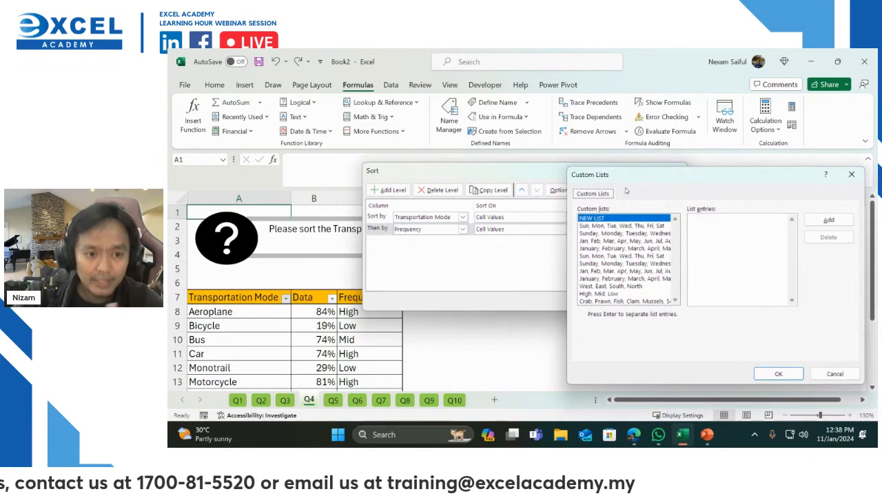
{"action": "left_click_drag", "start_coordinate": [628, 183], "coordinate": [550, 147]}
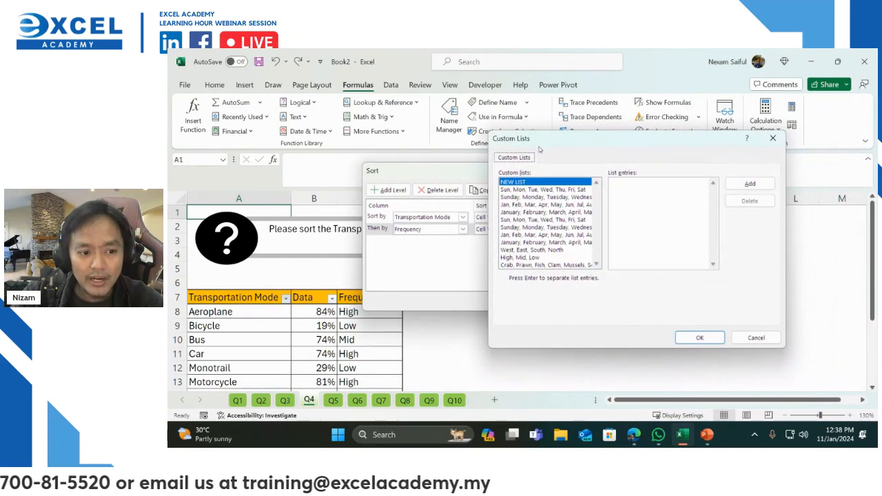
{"action": "left_click", "coordinate": [513, 257]}
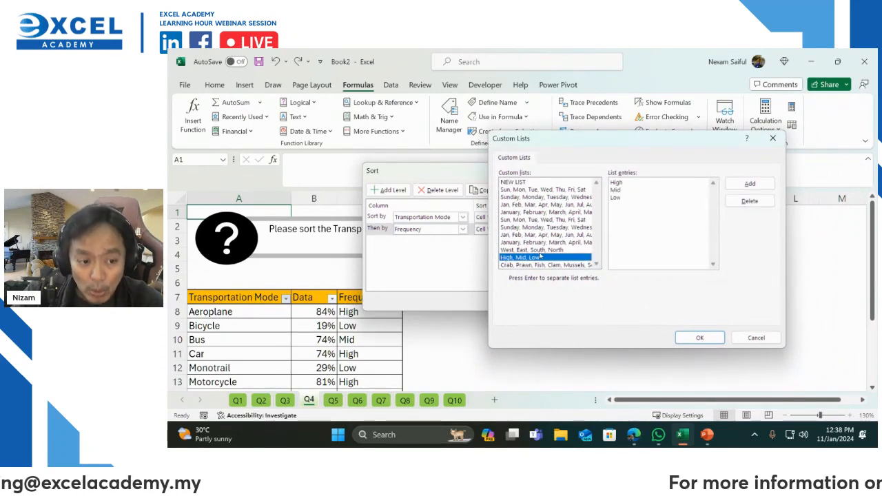
{"action": "left_click", "coordinate": [748, 202]}
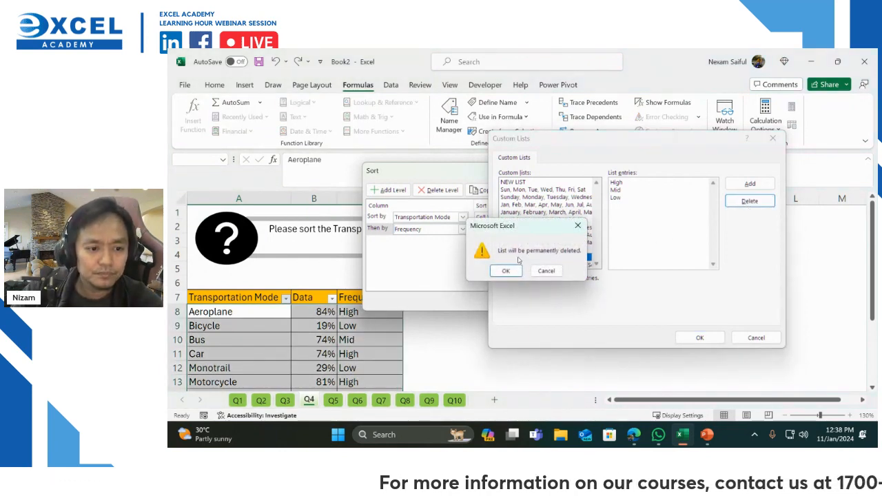
{"action": "left_click", "coordinate": [546, 270]}
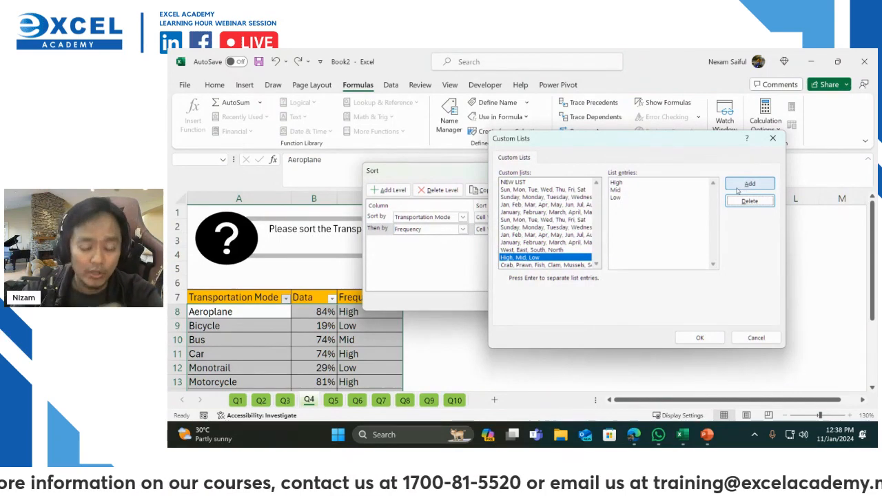
{"action": "left_click", "coordinate": [699, 337]}
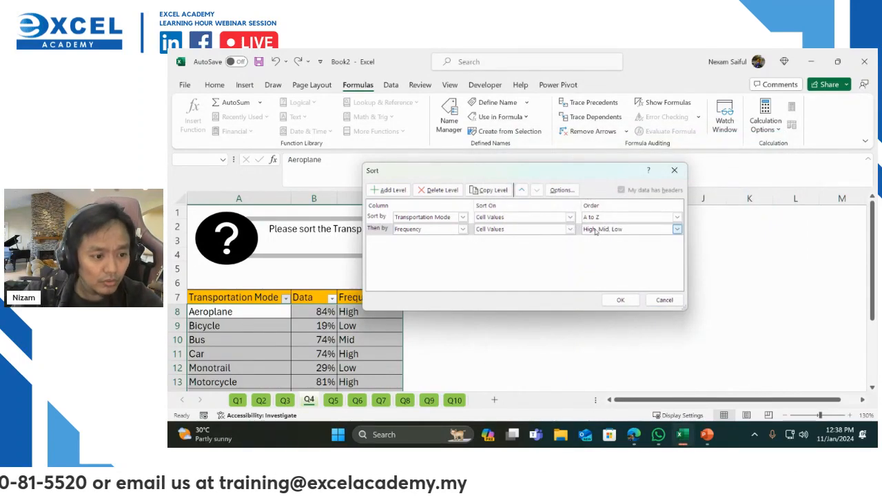
Reverse the Frequency order to Low, Mid, High, apply the sort and check the table rows
{"action": "left_click", "coordinate": [596, 230]}
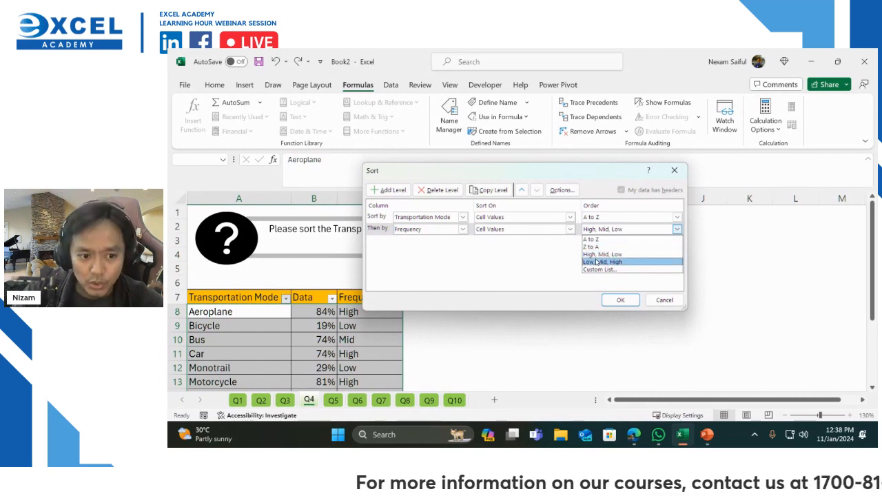
{"action": "left_click", "coordinate": [597, 262]}
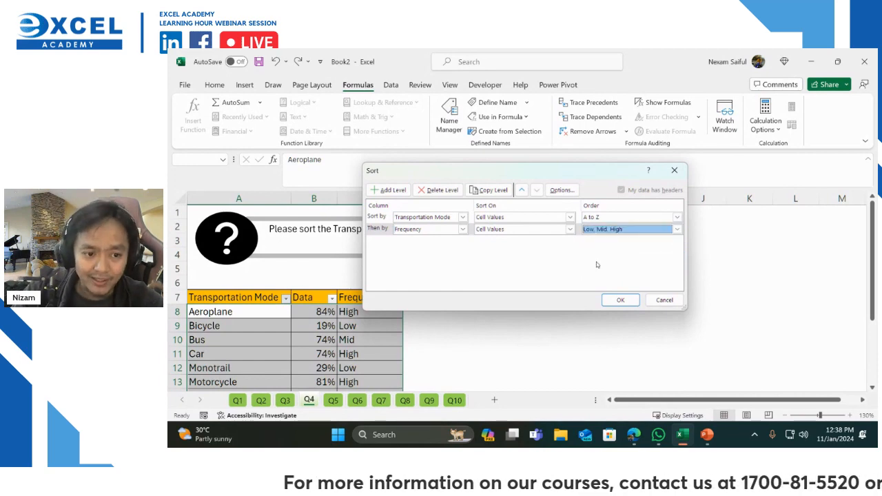
{"action": "left_click", "coordinate": [620, 302]}
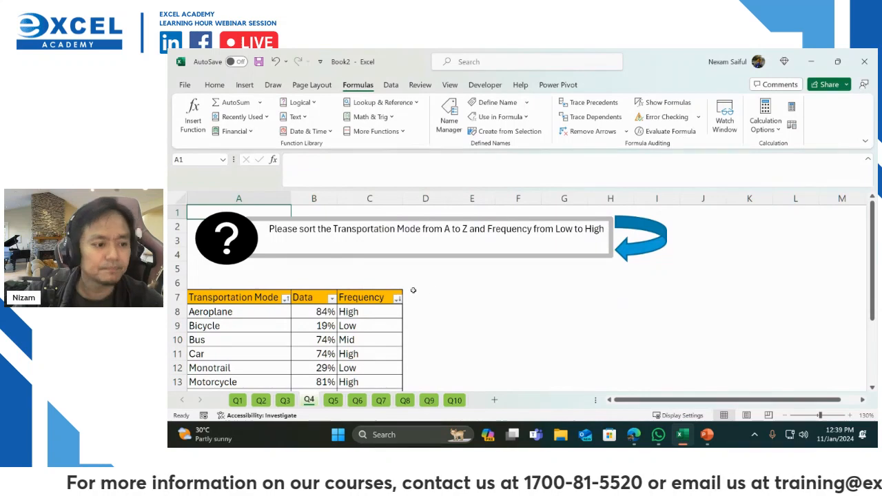
{"action": "scroll", "coordinate": [410, 290], "scroll_direction": "down", "scroll_amount": 1}
{"action": "scroll", "coordinate": [408, 290], "scroll_direction": "down", "scroll_amount": 1}
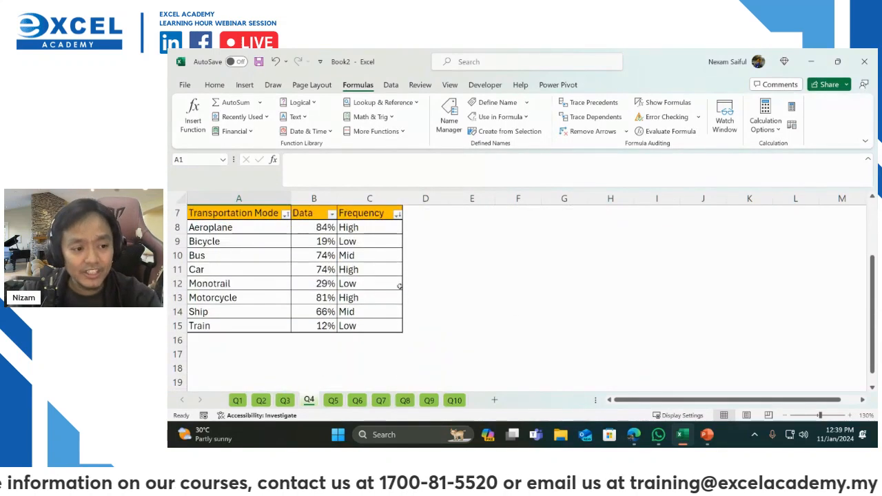
{"action": "scroll", "coordinate": [400, 286], "scroll_direction": "up", "scroll_amount": 1}
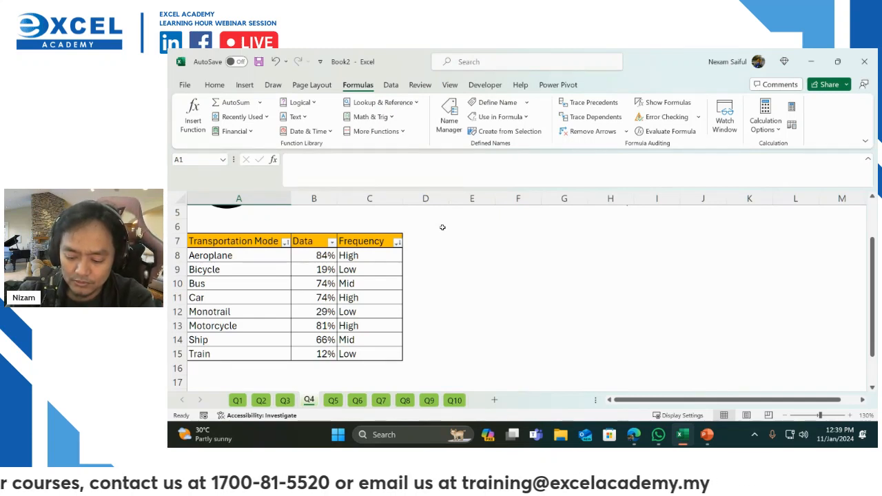
Go to sheet Q5 and examine its sorting instruction and the whole Month and Sales table
{"action": "left_click", "coordinate": [332, 401]}
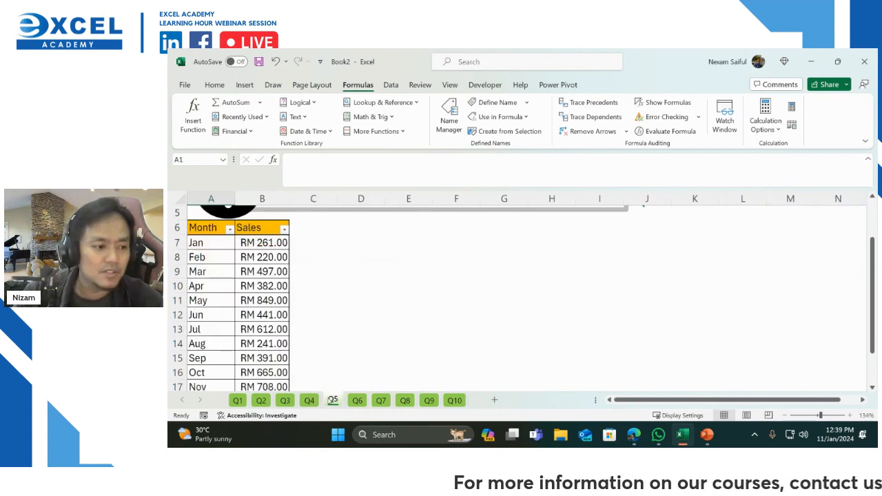
{"action": "scroll", "coordinate": [379, 335], "scroll_direction": "up", "scroll_amount": 2}
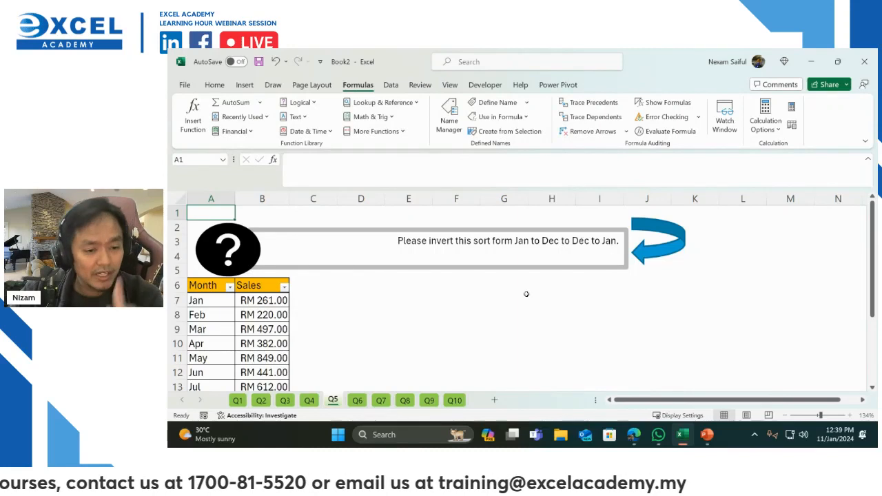
{"action": "scroll", "coordinate": [457, 323], "scroll_direction": "down", "scroll_amount": 2}
{"action": "scroll", "coordinate": [439, 302], "scroll_direction": "down", "scroll_amount": 4, "text": "ctrl"}
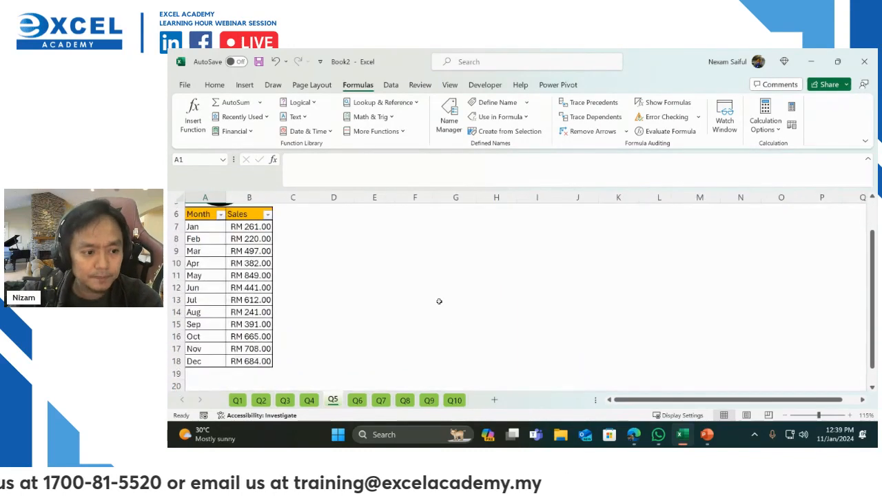
{"action": "scroll", "coordinate": [439, 302], "scroll_direction": "up", "scroll_amount": 2}
{"action": "scroll", "coordinate": [258, 285], "scroll_direction": "up", "scroll_amount": 1, "text": "ctrl"}
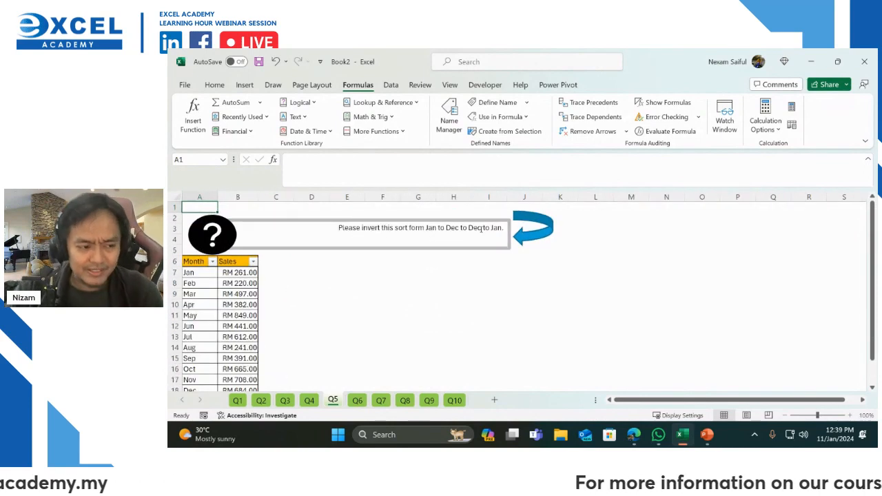
{"action": "left_click", "coordinate": [214, 262]}
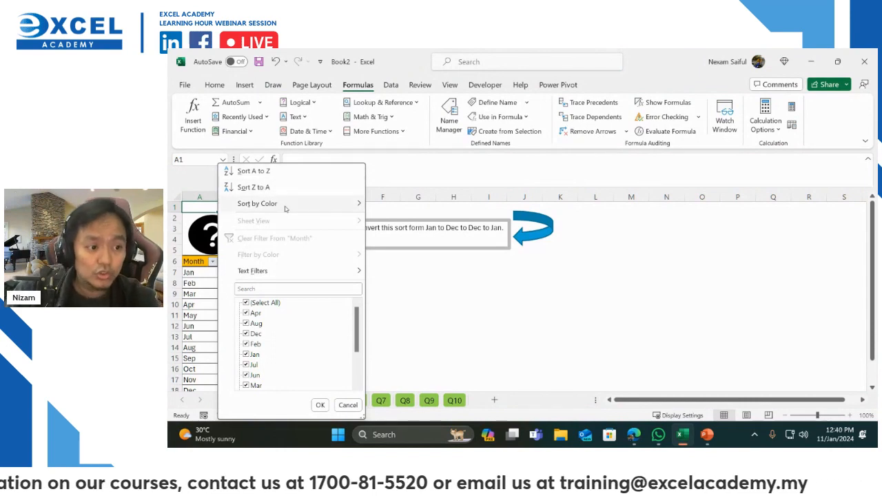
{"action": "mouse_move", "coordinate": [284, 205]}
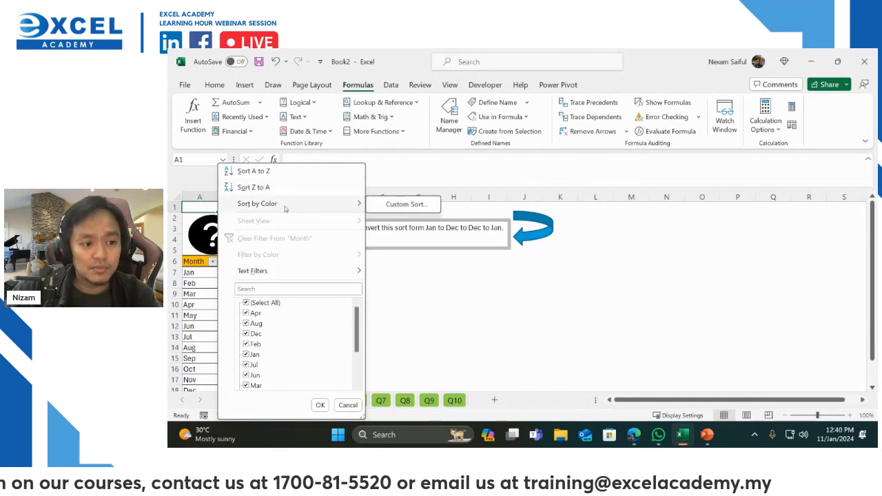
{"action": "left_click", "coordinate": [405, 204]}
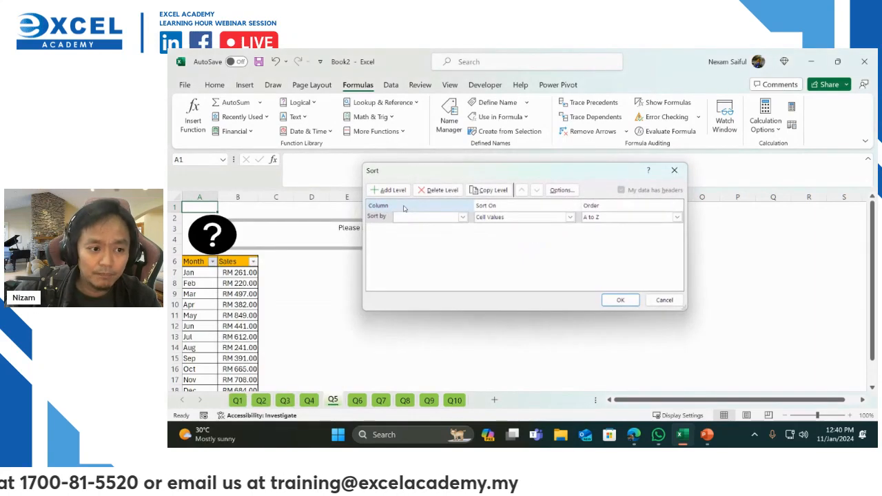
{"action": "left_click", "coordinate": [416, 217]}
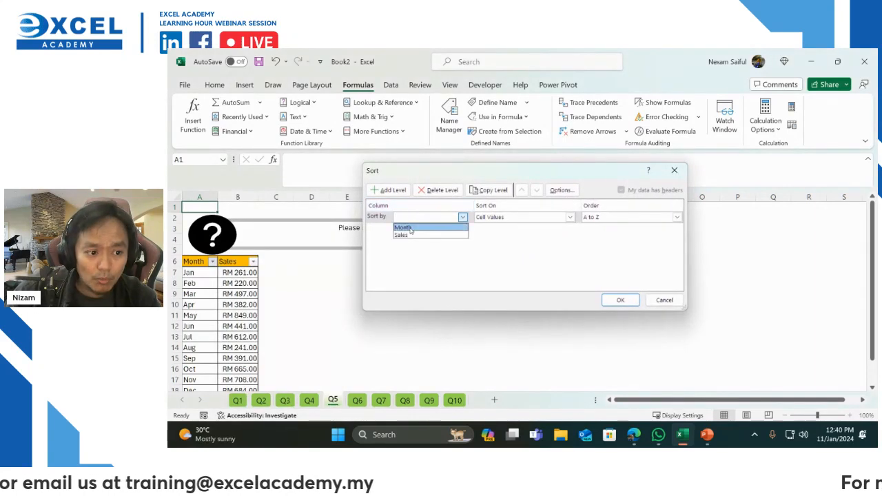
{"action": "left_click", "coordinate": [411, 228]}
{"action": "left_click", "coordinate": [618, 217]}
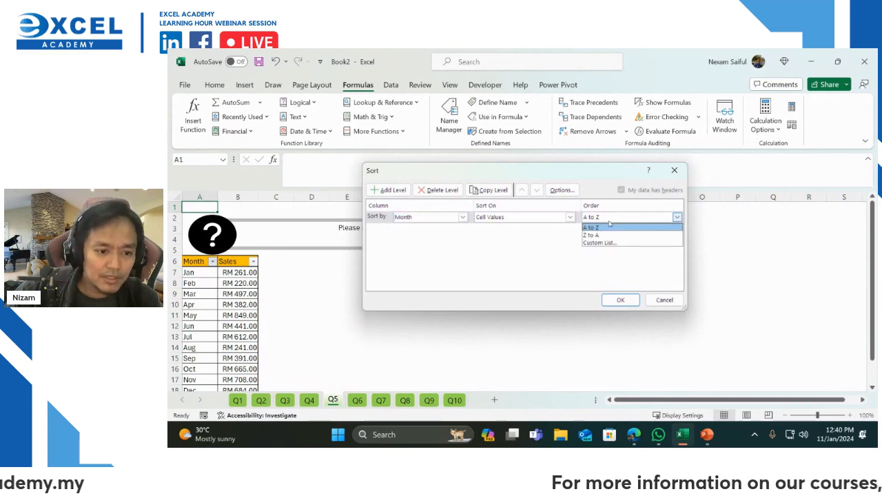
{"action": "left_click", "coordinate": [664, 301]}
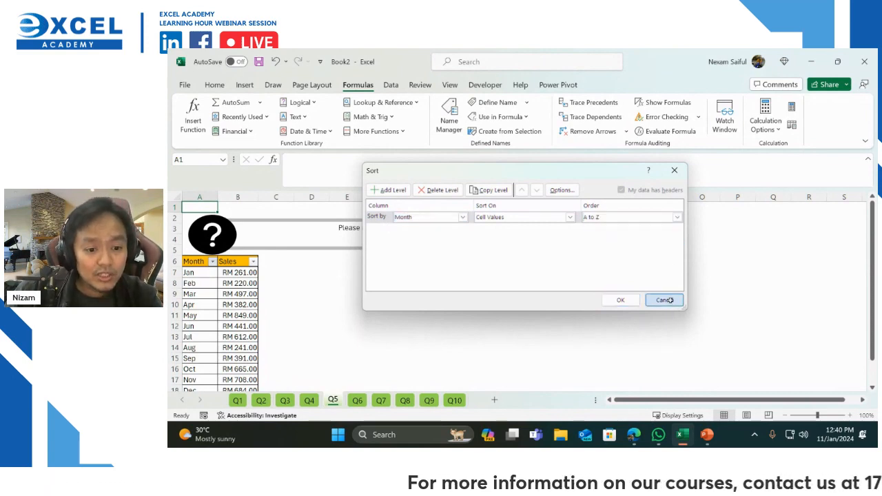
{"action": "left_click", "coordinate": [665, 300]}
Try sorting the Q5 table by Month from Z to A, followed by A to Z
{"action": "left_click", "coordinate": [212, 262]}
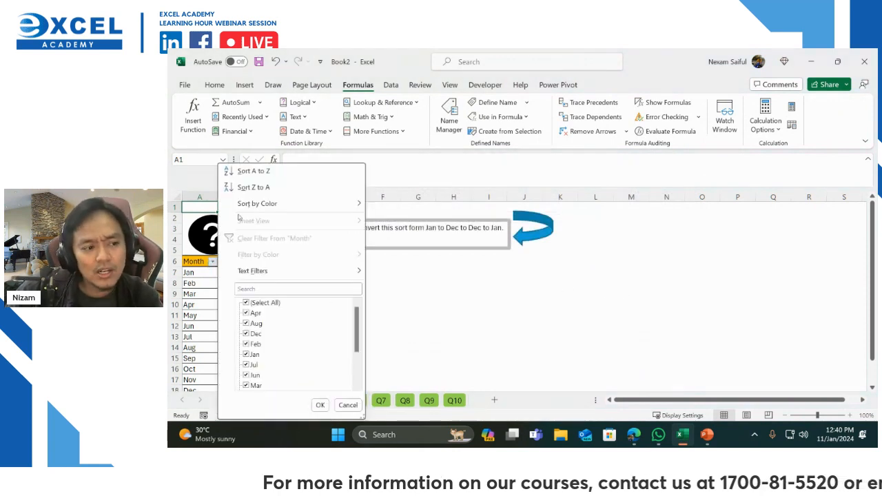
{"action": "left_click", "coordinate": [253, 187]}
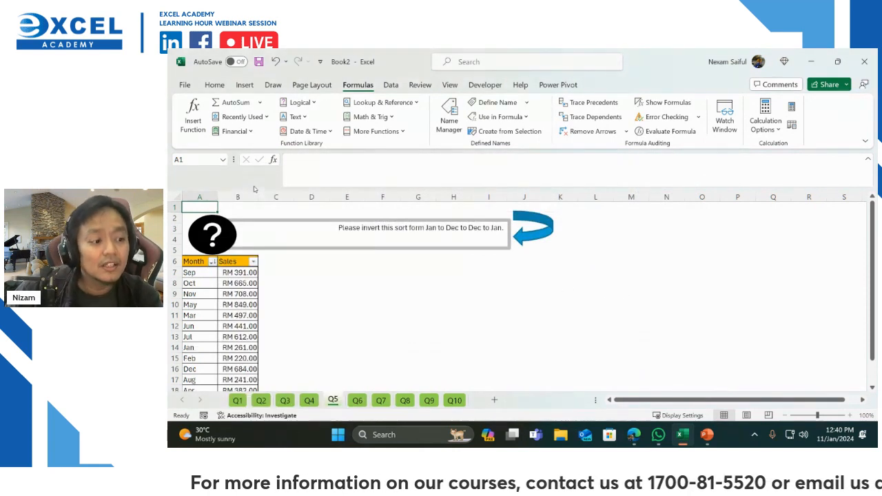
{"action": "left_click", "coordinate": [212, 262]}
{"action": "left_click", "coordinate": [249, 171]}
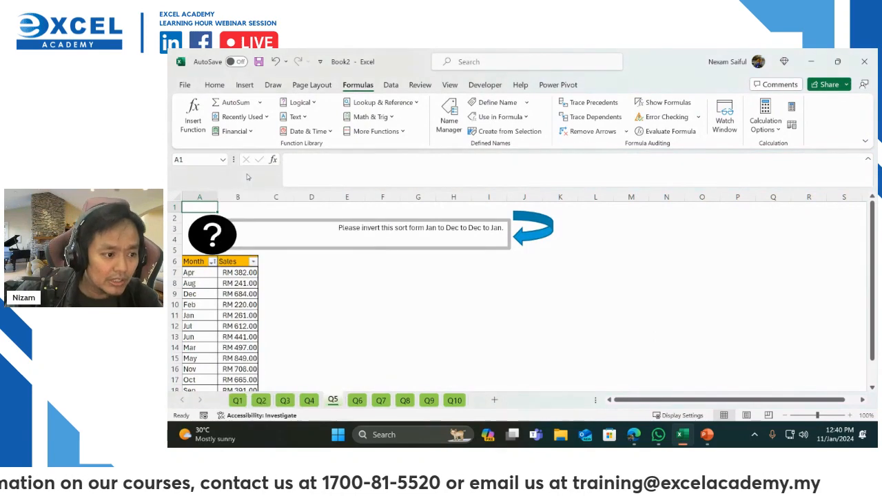
Set up a custom sort of the Q5 table on Month with the custom list Jan, Feb, Mar through Dec as the order
{"action": "left_click", "coordinate": [213, 262]}
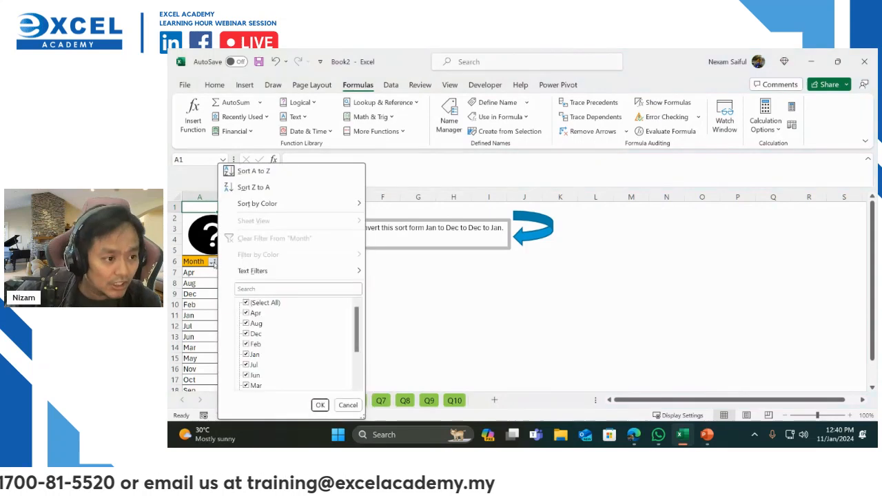
{"action": "mouse_move", "coordinate": [265, 208]}
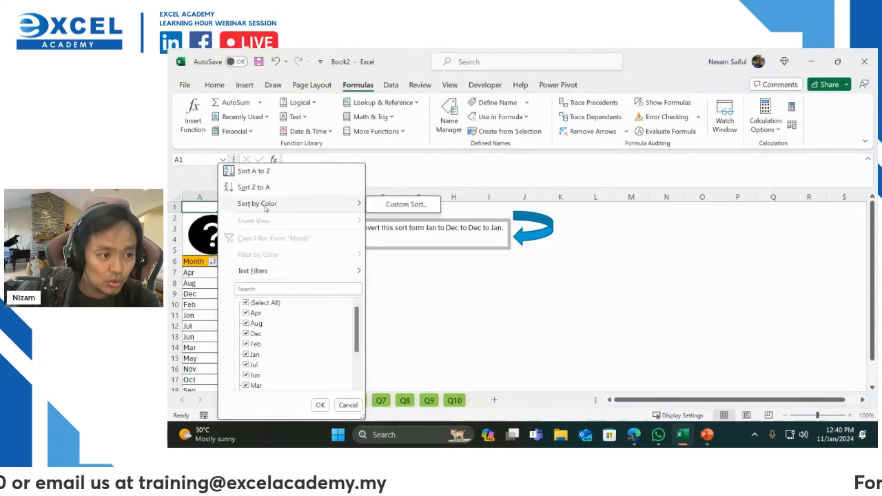
{"action": "left_click", "coordinate": [402, 204]}
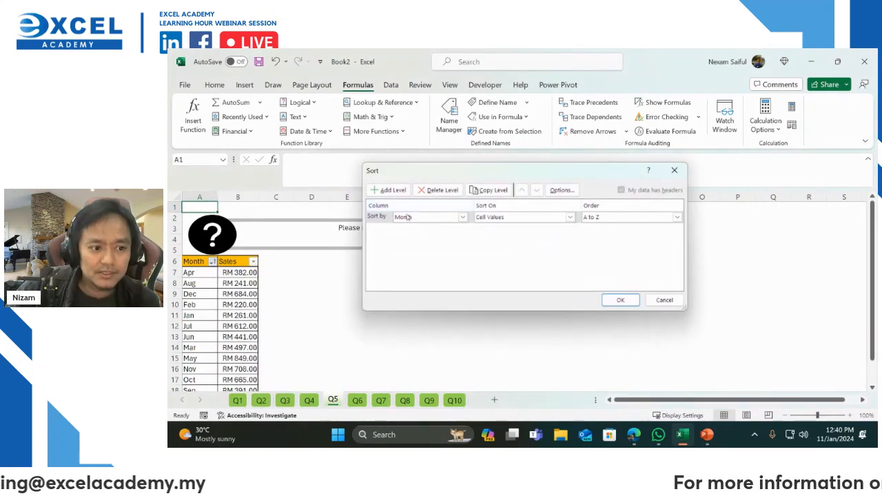
{"action": "left_click", "coordinate": [654, 218]}
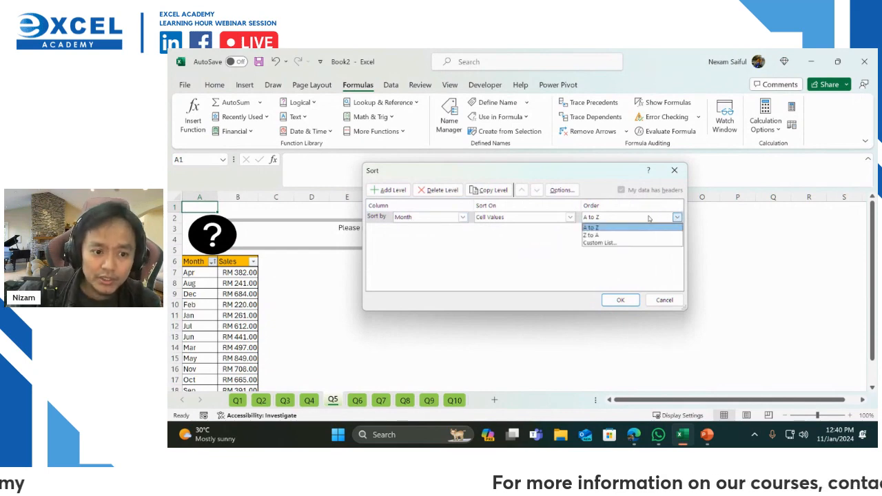
{"action": "left_click", "coordinate": [611, 244]}
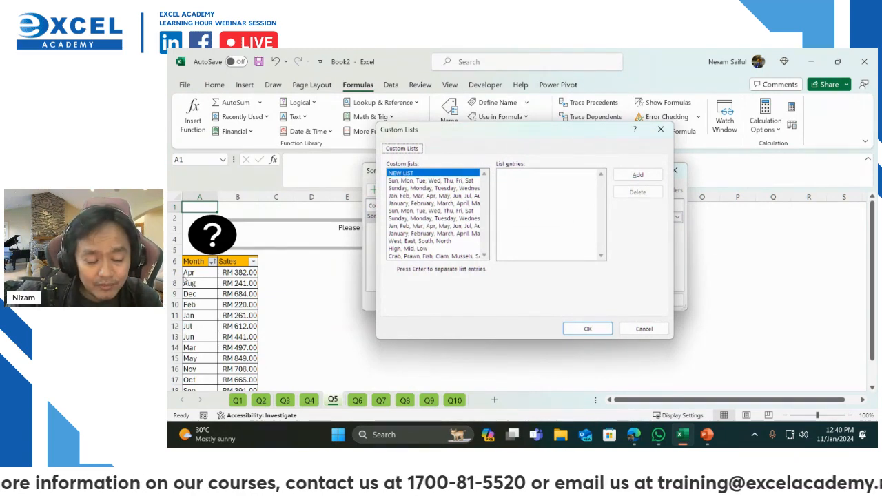
{"action": "left_click", "coordinate": [407, 204]}
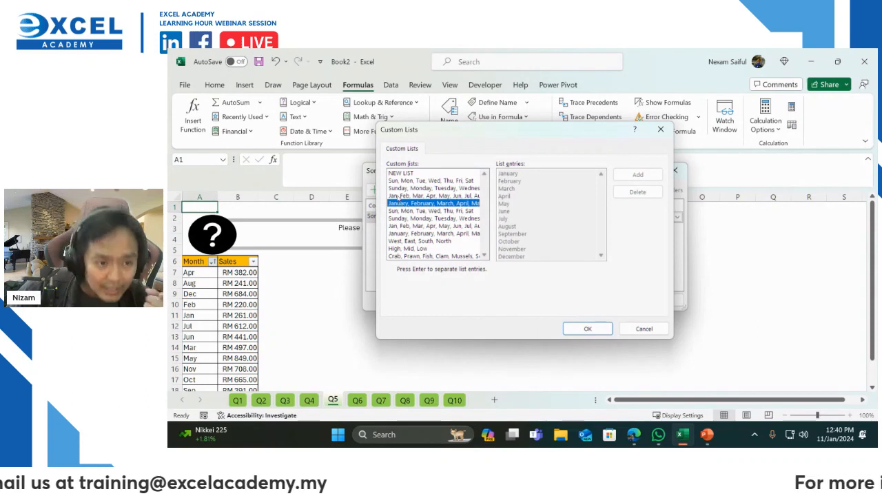
{"action": "left_click", "coordinate": [398, 196]}
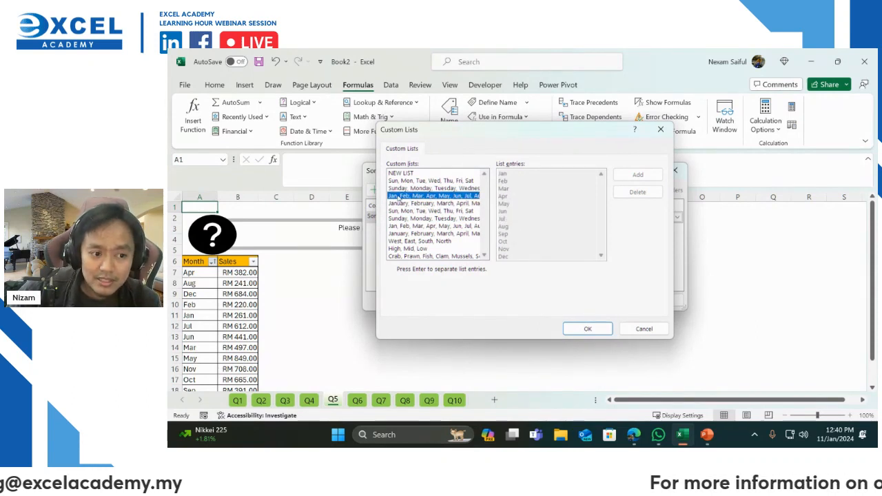
{"action": "left_click", "coordinate": [576, 331]}
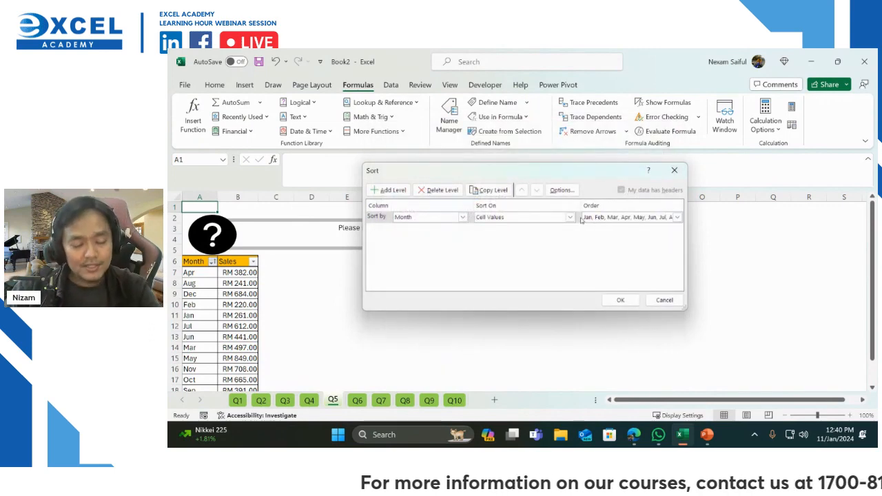
Reverse the Month order to Dec through Jan, apply the sort and check the table rows
{"action": "left_click", "coordinate": [603, 218]}
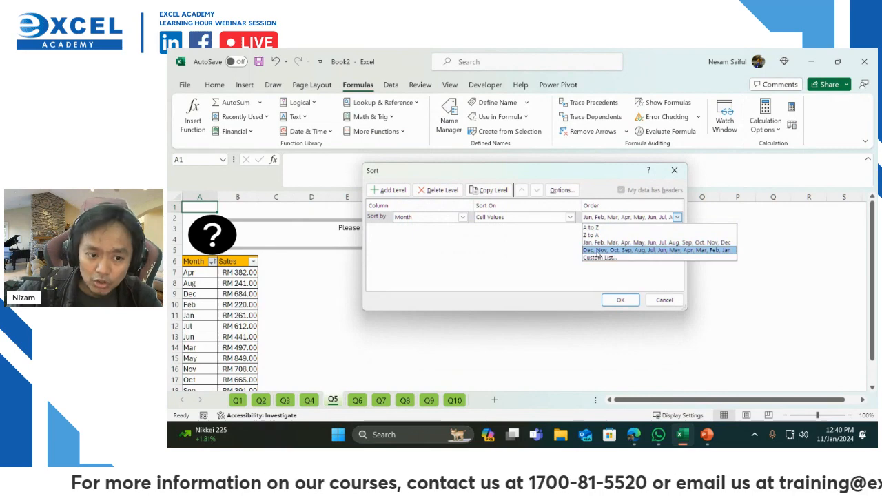
{"action": "left_click", "coordinate": [598, 250]}
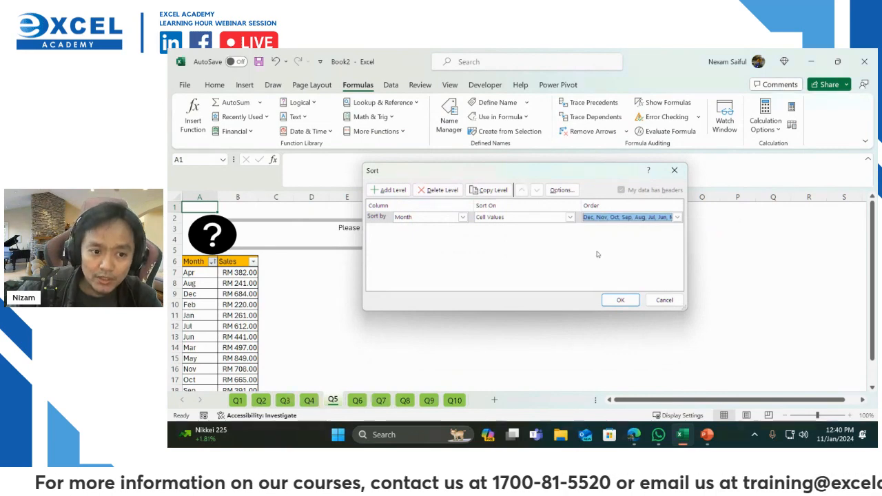
{"action": "left_click", "coordinate": [614, 302]}
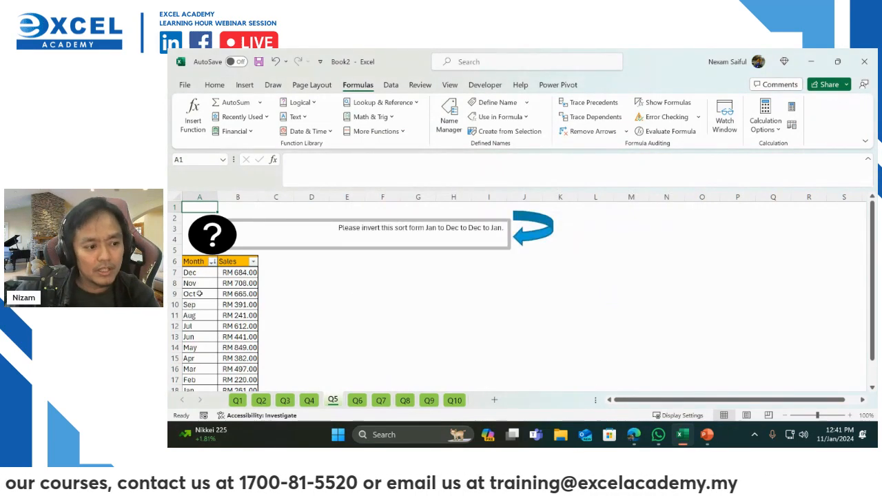
{"action": "scroll", "coordinate": [199, 293], "scroll_direction": "down", "scroll_amount": 2}
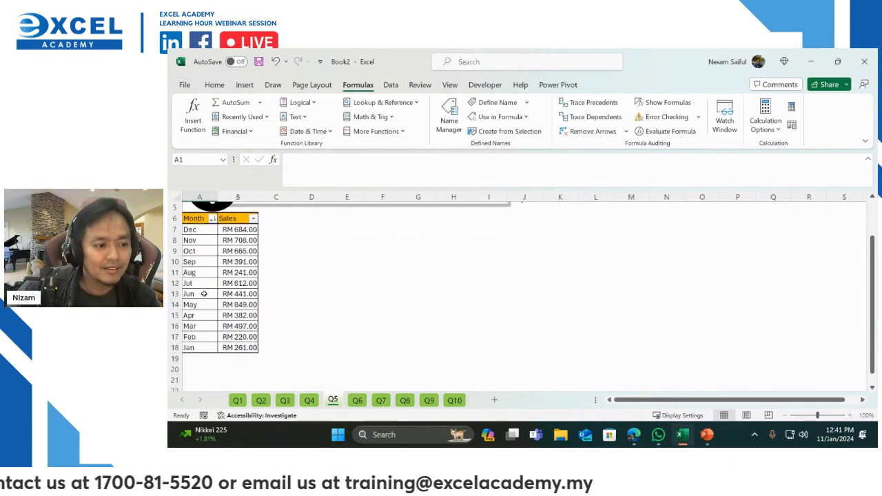
Enter the date 1/1/2024 in cell D7 beside the sales table
{"action": "left_click", "coordinate": [317, 230]}
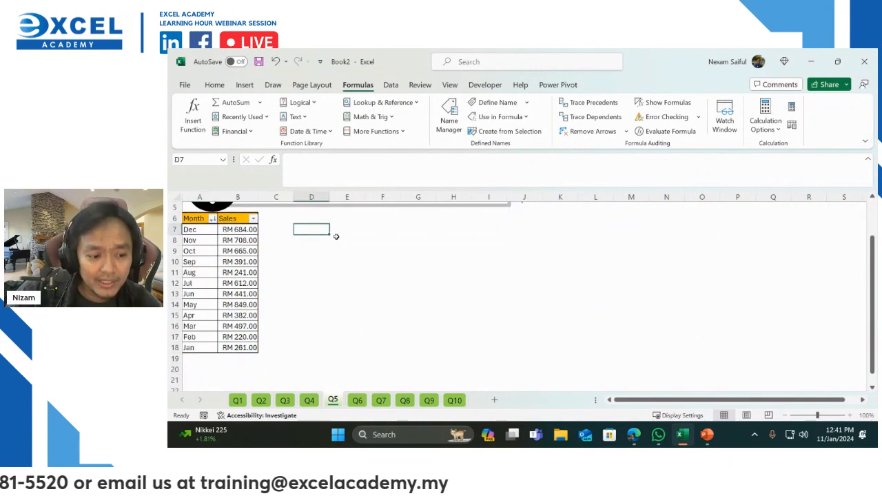
{"action": "type", "text": "1"}
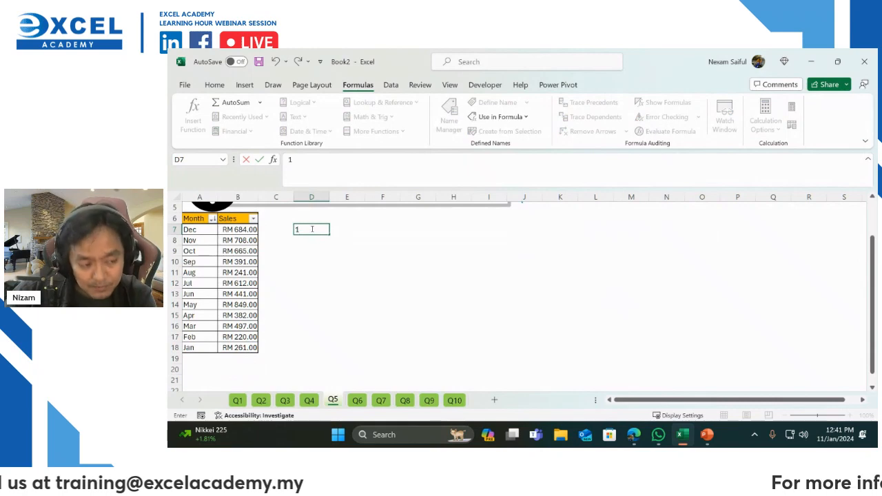
{"action": "type", "text": "/1"}
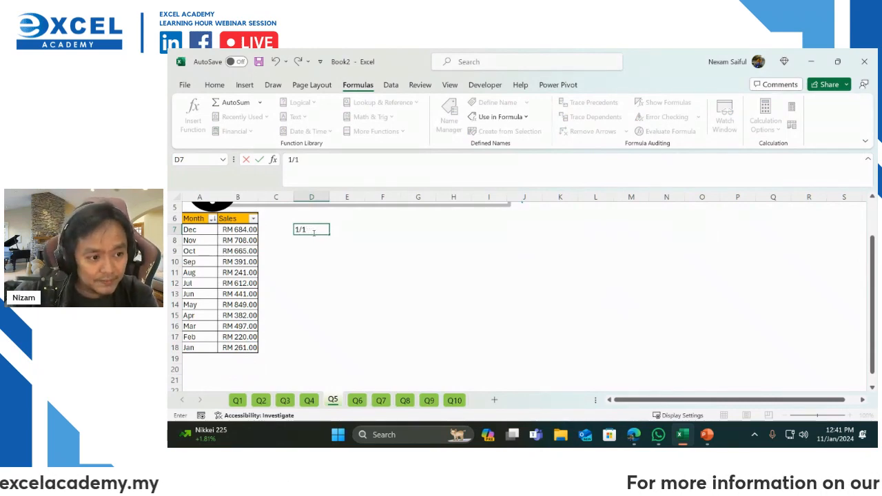
{"action": "type", "text": "/"}
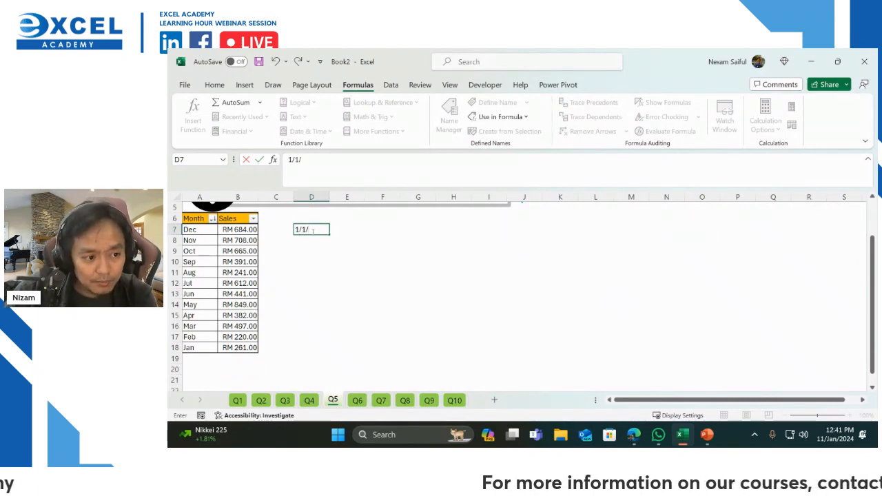
{"action": "type", "text": "2024"}
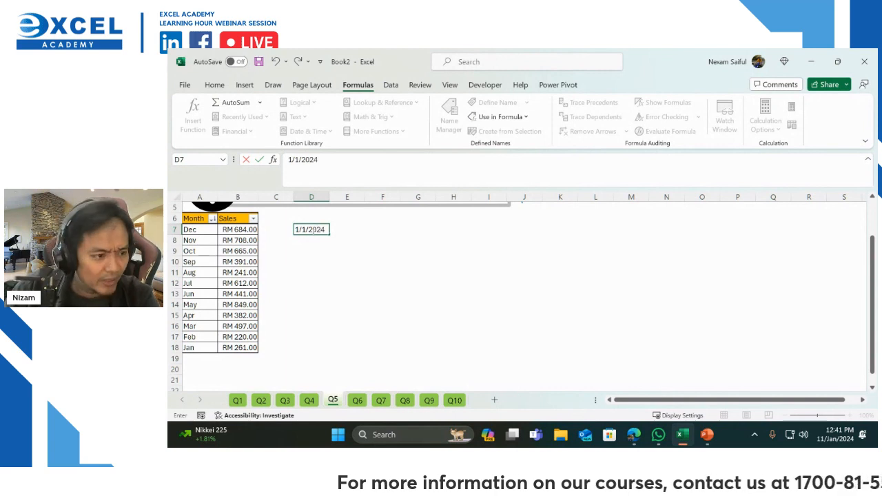
{"action": "left_click", "coordinate": [315, 247]}
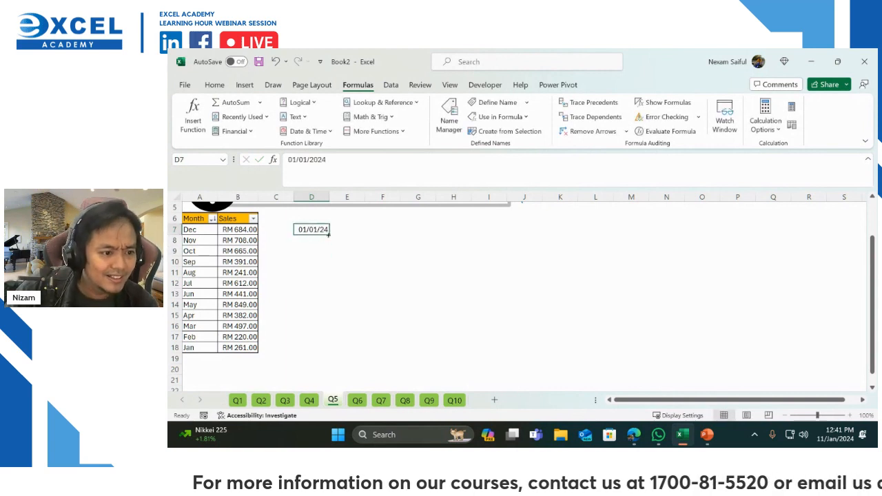
Fill the date from D7 down to D18 as a series that advances by month
{"action": "left_click_drag", "start_coordinate": [329, 234], "coordinate": [330, 350]}
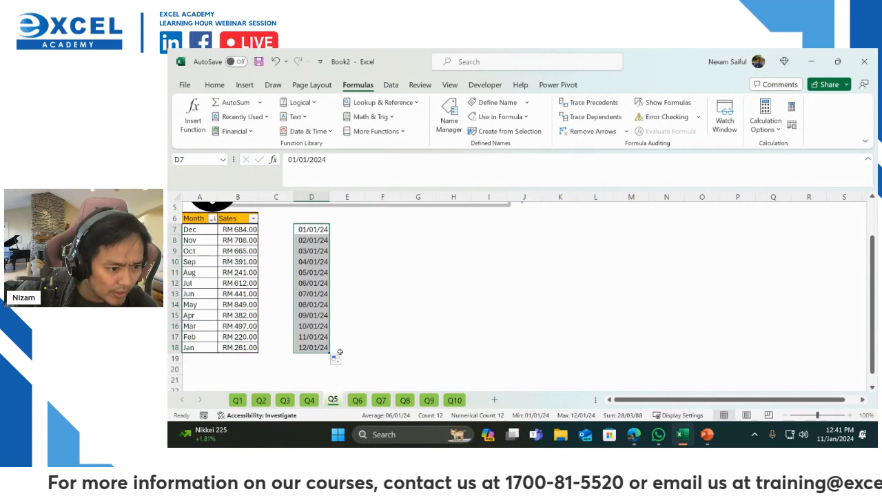
{"action": "left_click", "coordinate": [336, 359]}
{"action": "left_click", "coordinate": [366, 321]}
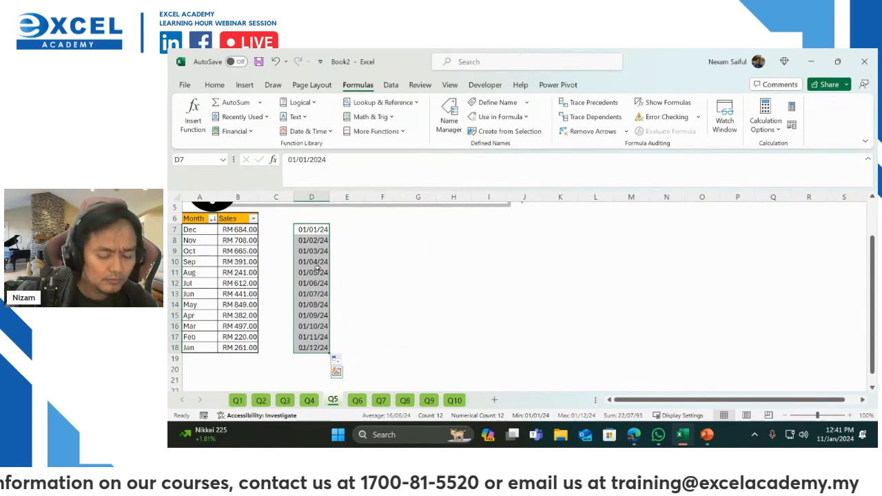
Format the dates in D7:D18 with the custom number format mmm and compare them with the table's Month column
{"action": "right_click", "coordinate": [321, 228]}
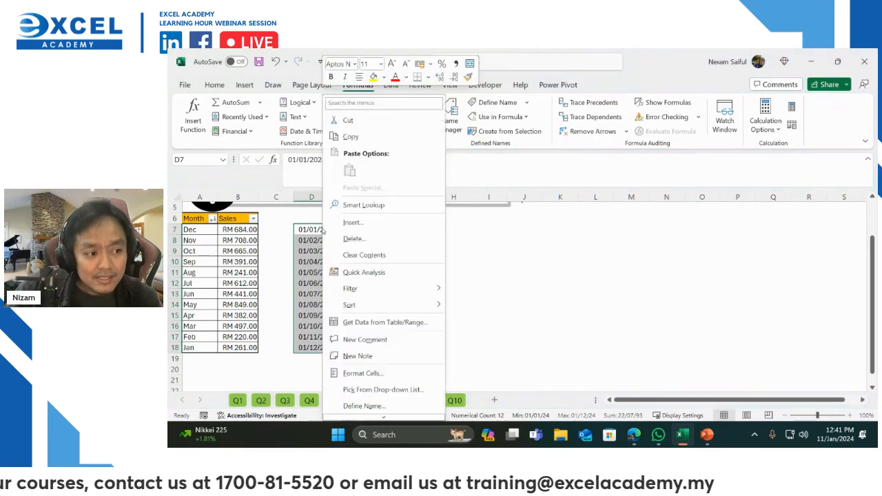
{"action": "left_click", "coordinate": [363, 373]}
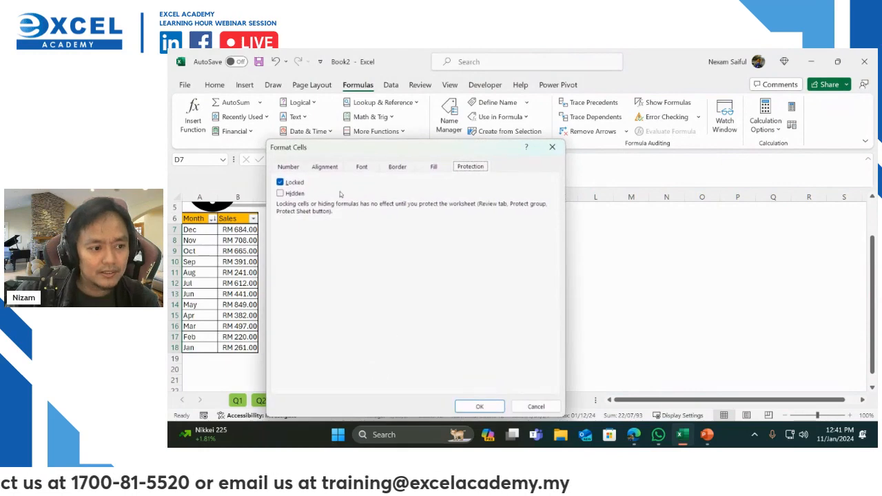
{"action": "left_click", "coordinate": [288, 167]}
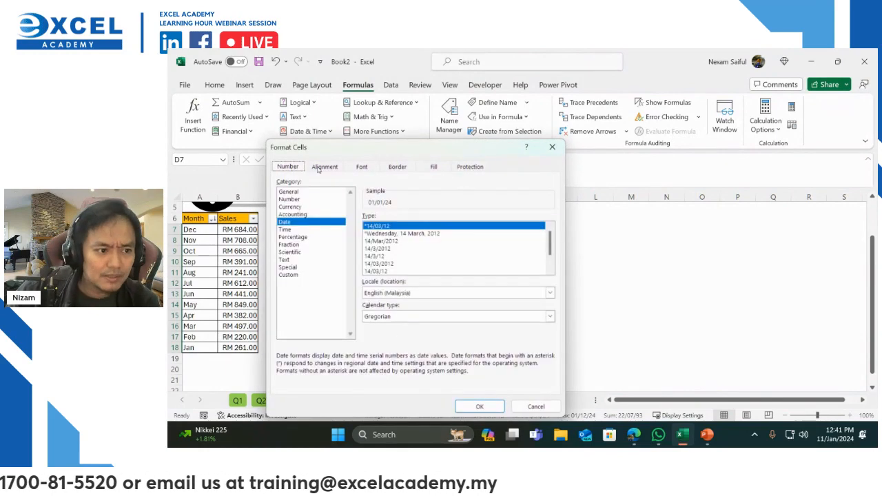
{"action": "left_click", "coordinate": [300, 277]}
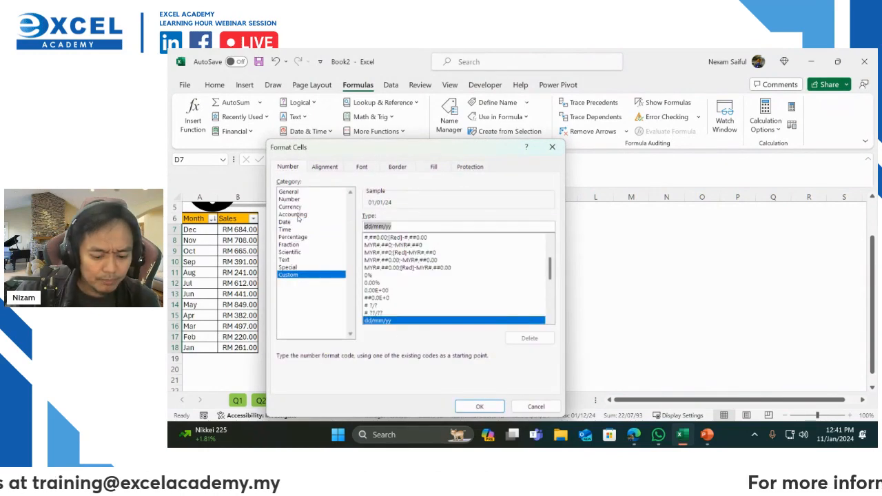
{"action": "type", "text": "mmm"}
{"action": "key", "text": "Return"}
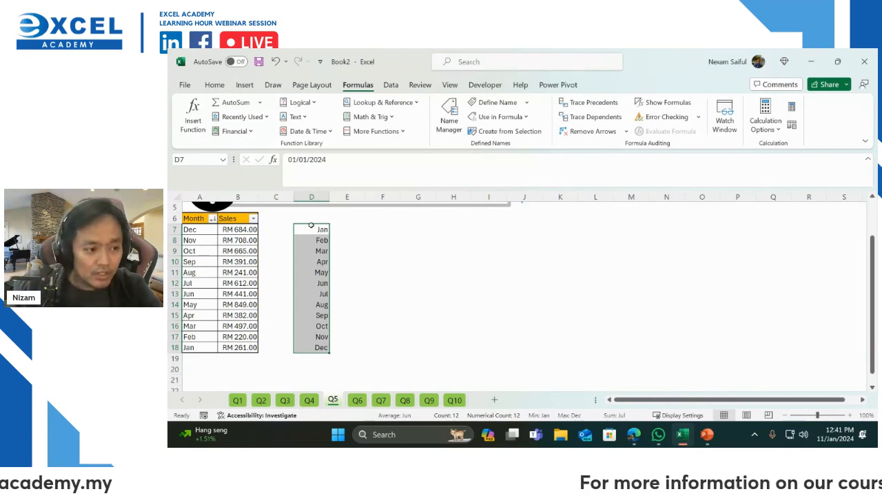
{"action": "left_click", "coordinate": [195, 231]}
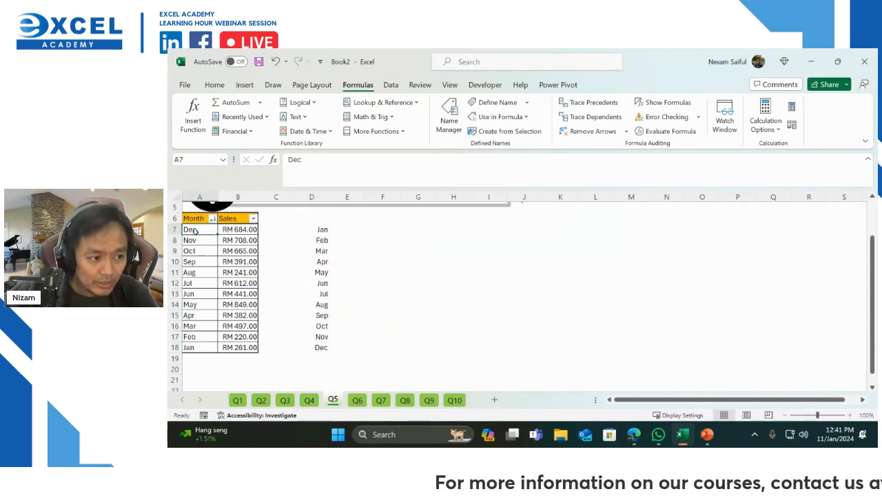
{"action": "left_click", "coordinate": [313, 348]}
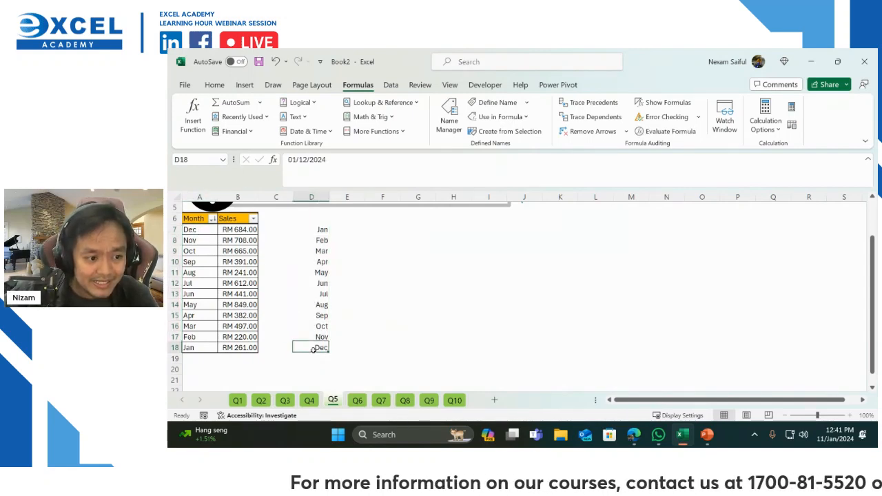
Apply all borders to the month cells D7:D18
{"action": "left_click_drag", "start_coordinate": [310, 228], "coordinate": [317, 350]}
{"action": "key", "text": "h"}
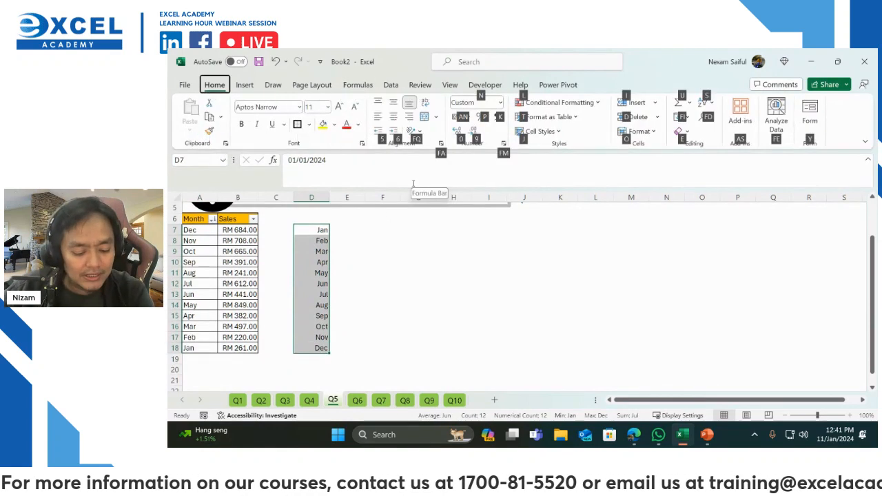
{"action": "key", "text": "b"}
{"action": "key", "text": "a"}
{"action": "left_click", "coordinate": [348, 304]}
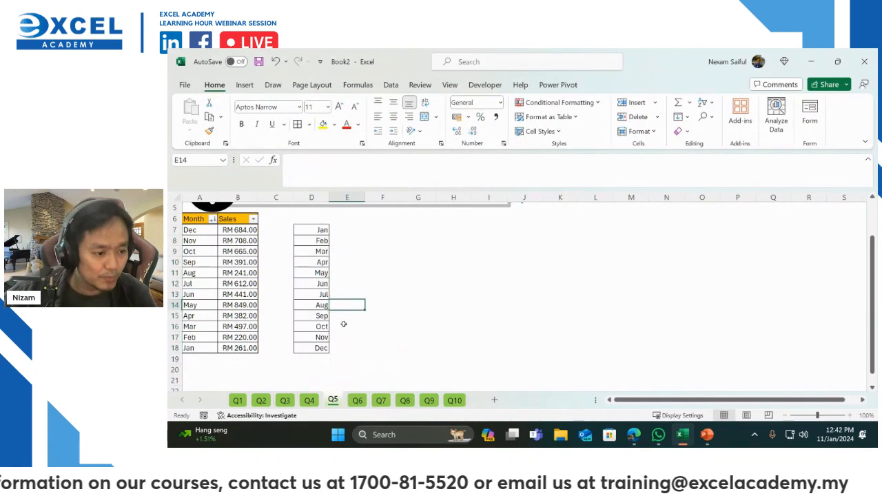
{"action": "left_click", "coordinate": [203, 233]}
{"action": "left_click", "coordinate": [308, 338]}
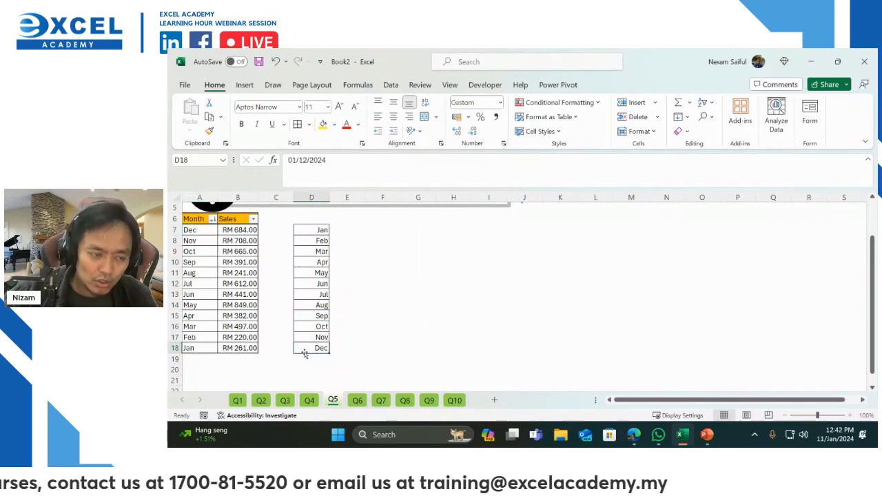
Enter the header text month in cell D6 above the date series
{"action": "left_click", "coordinate": [307, 218]}
{"action": "type", "text": "m"}
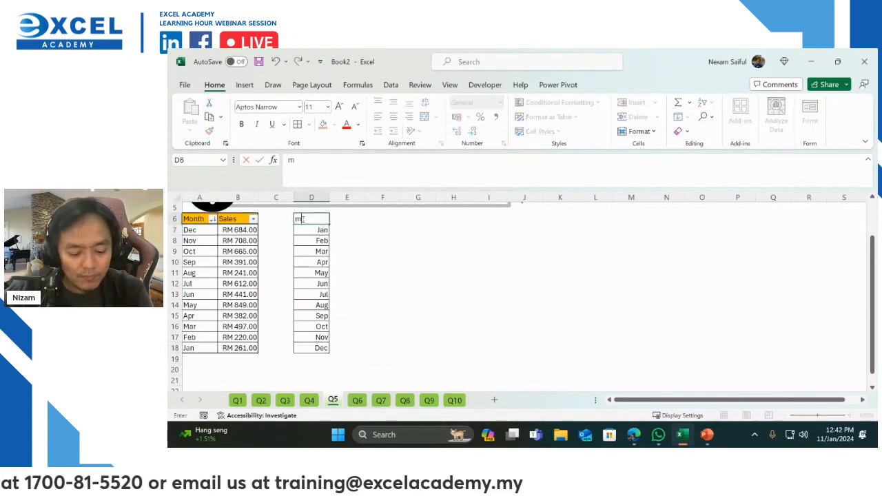
{"action": "type", "text": "onth"}
{"action": "key", "text": "Return"}
{"action": "key", "text": "Return"}
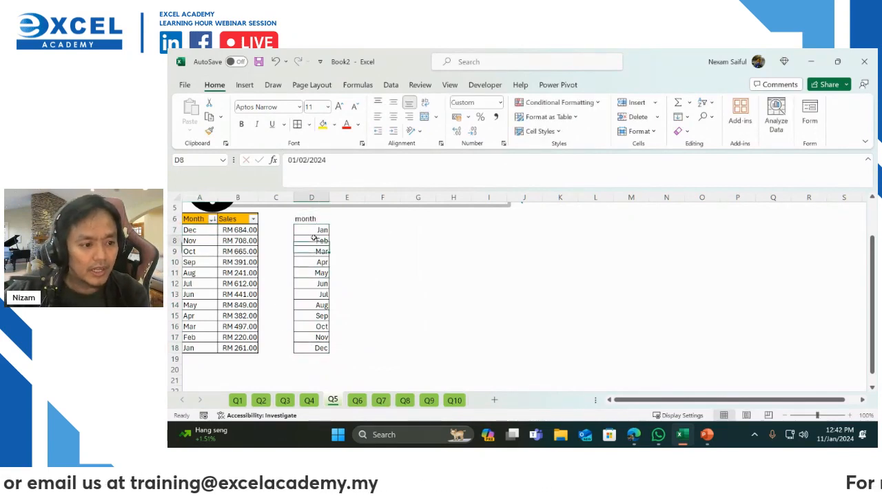
Replace the sales table's filter with a filter on the month column in D6:D18
{"action": "left_click_drag", "start_coordinate": [314, 219], "coordinate": [320, 349]}
{"action": "left_click", "coordinate": [391, 85]}
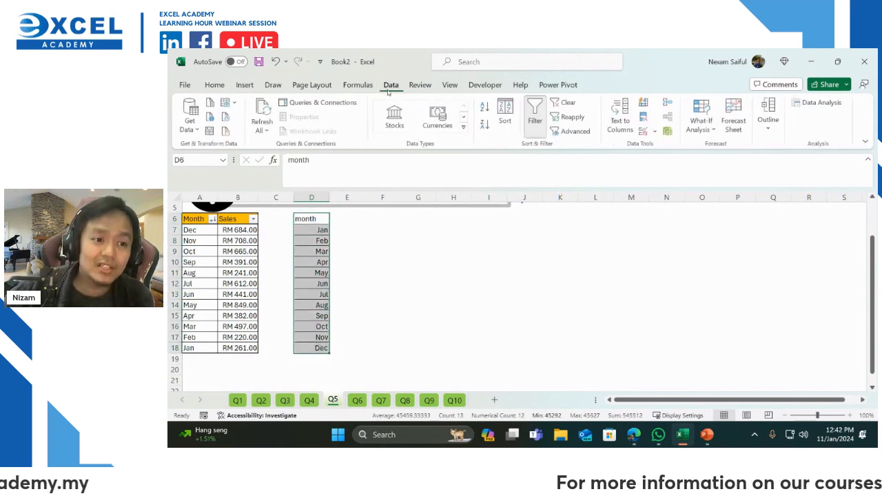
{"action": "left_click", "coordinate": [536, 114]}
{"action": "left_click", "coordinate": [536, 114]}
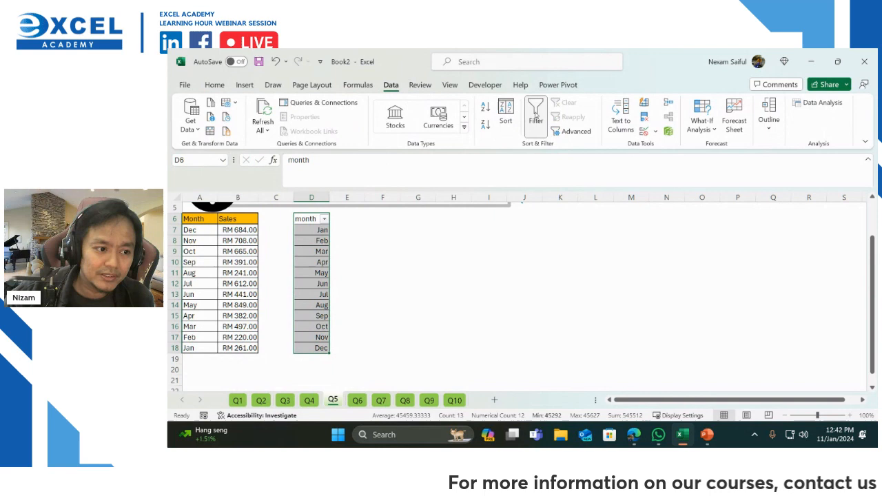
Sort the month column in D from oldest to newest and re-sort it from newest to oldest
{"action": "left_click", "coordinate": [324, 219]}
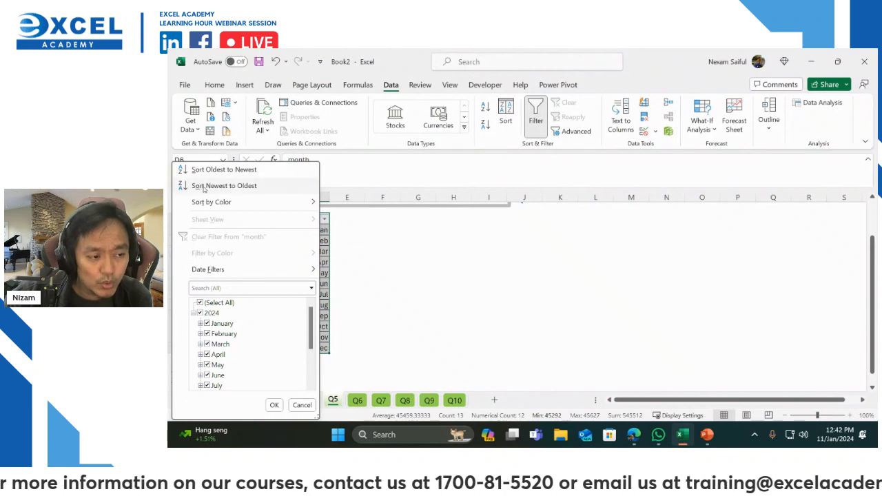
{"action": "left_click", "coordinate": [241, 171]}
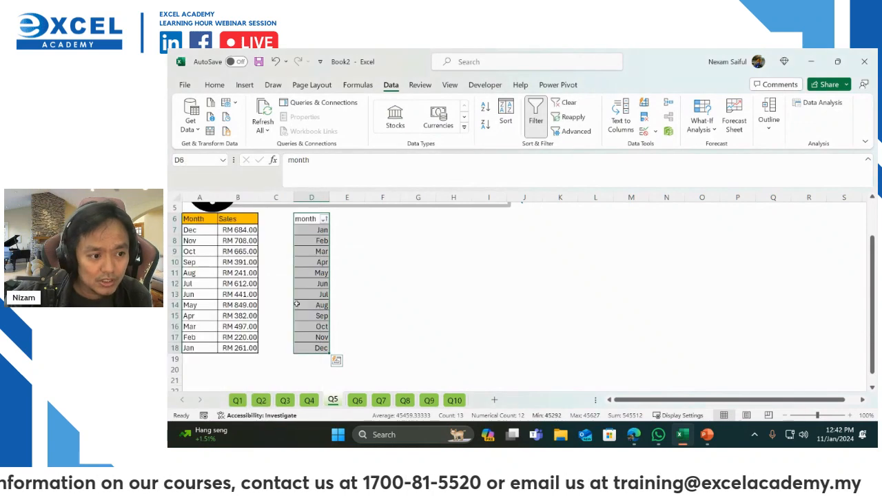
{"action": "left_click", "coordinate": [323, 219]}
{"action": "left_click", "coordinate": [258, 189]}
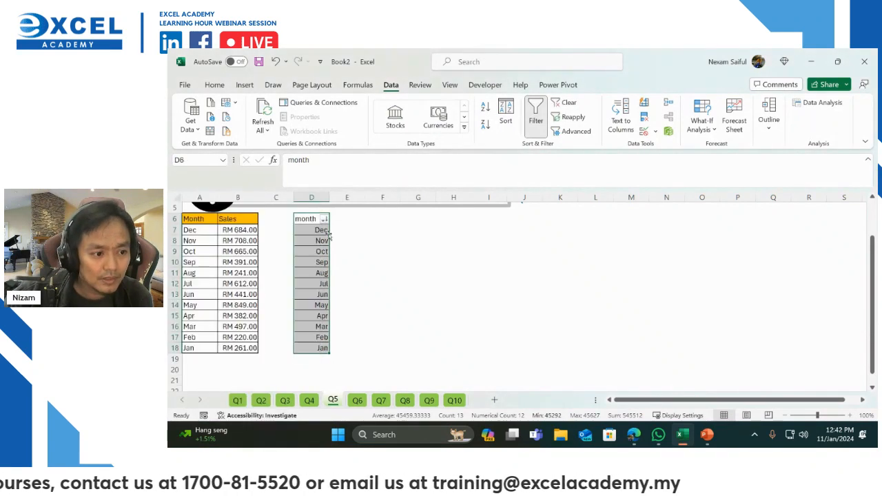
Move the filter back to the Month and Sales headers, and compare the Month sort options with the date stored in D7
{"action": "left_click", "coordinate": [200, 219]}
{"action": "left_click", "coordinate": [536, 115]}
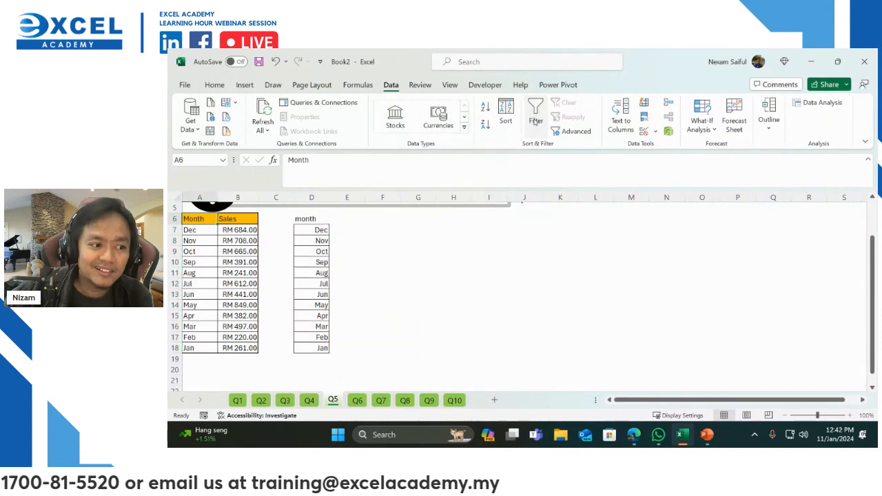
{"action": "left_click", "coordinate": [535, 116]}
{"action": "left_click", "coordinate": [213, 219]}
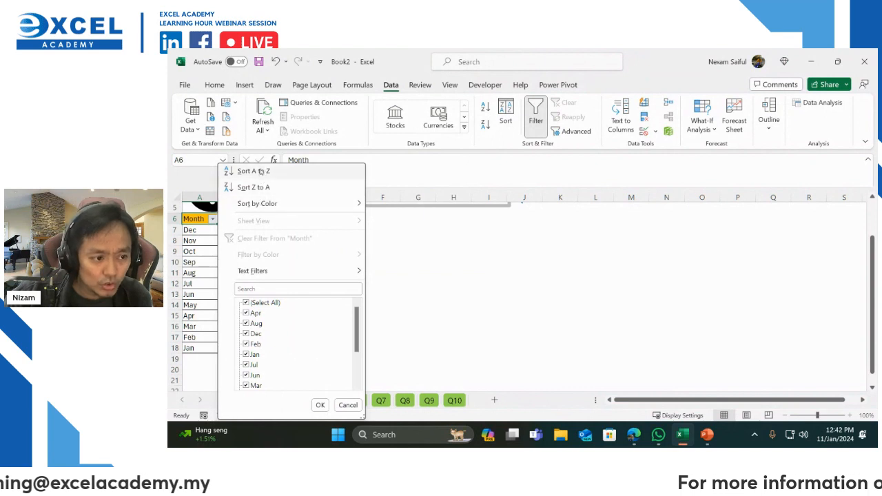
{"action": "left_click", "coordinate": [427, 265]}
{"action": "left_click", "coordinate": [315, 230]}
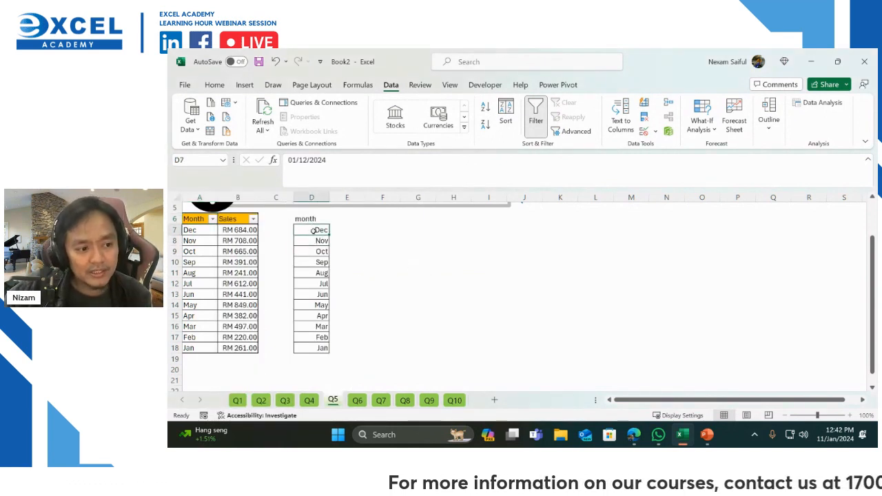
{"action": "double_click", "coordinate": [314, 230]}
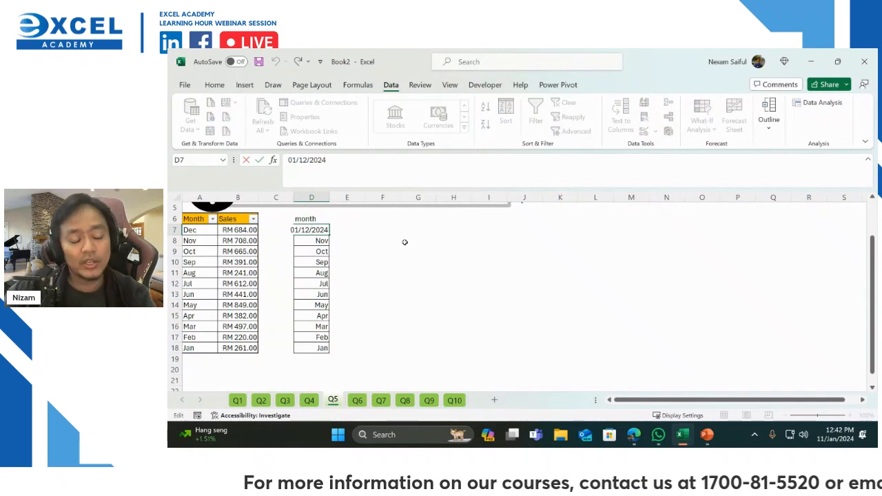
{"action": "key", "text": "Escape"}
Clear the formats and the contents of D6:D19
{"action": "left_click_drag", "start_coordinate": [321, 221], "coordinate": [313, 359]}
{"action": "key", "text": "alt"}
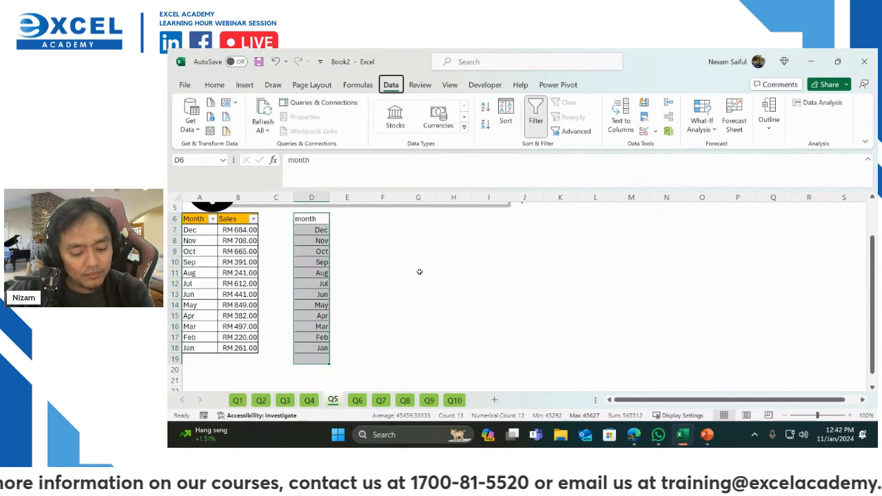
{"action": "key", "text": "h"}
{"action": "key", "text": "e"}
{"action": "key", "text": "f"}
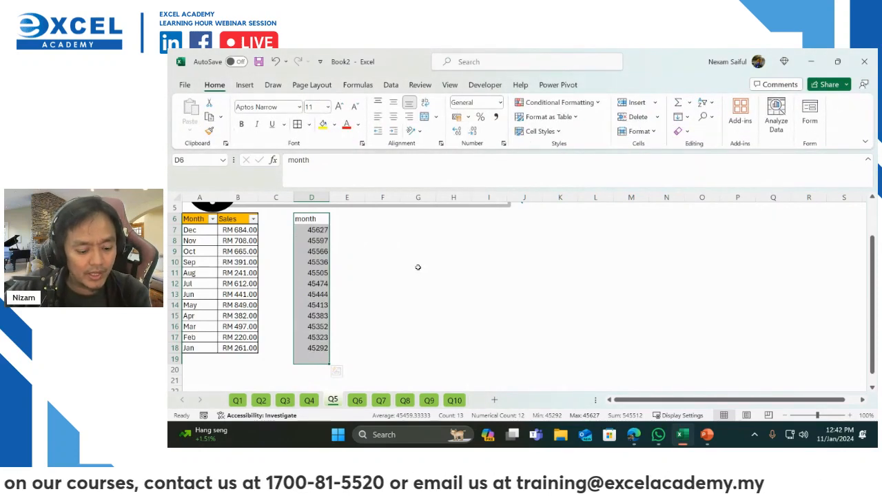
{"action": "key", "text": "alt"}
{"action": "key", "text": "h"}
{"action": "key", "text": "e"}
{"action": "key", "text": "c"}
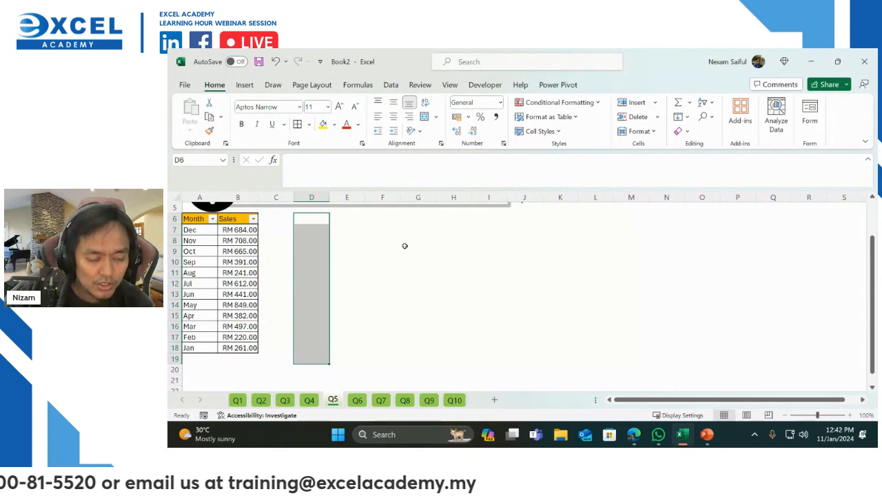
Open the Q6 sheet and look over its Data and Better columns
{"action": "left_click", "coordinate": [358, 403]}
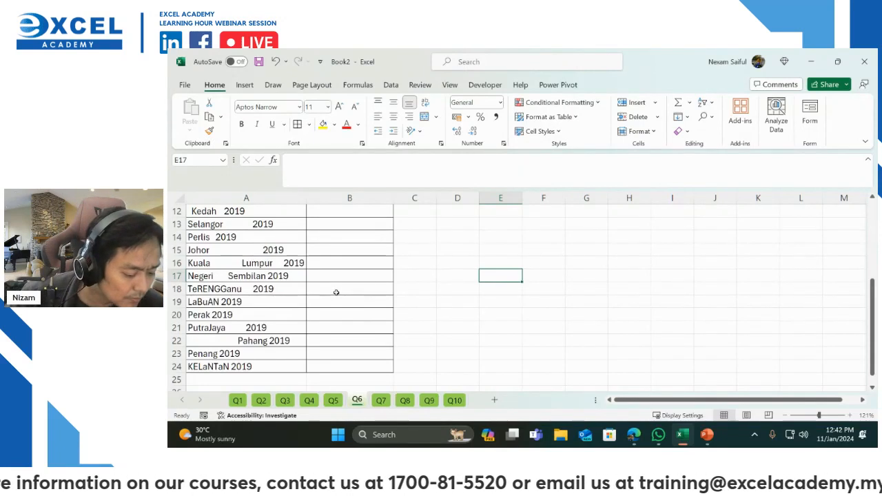
{"action": "scroll", "coordinate": [334, 296], "scroll_direction": "up", "scroll_amount": 2}
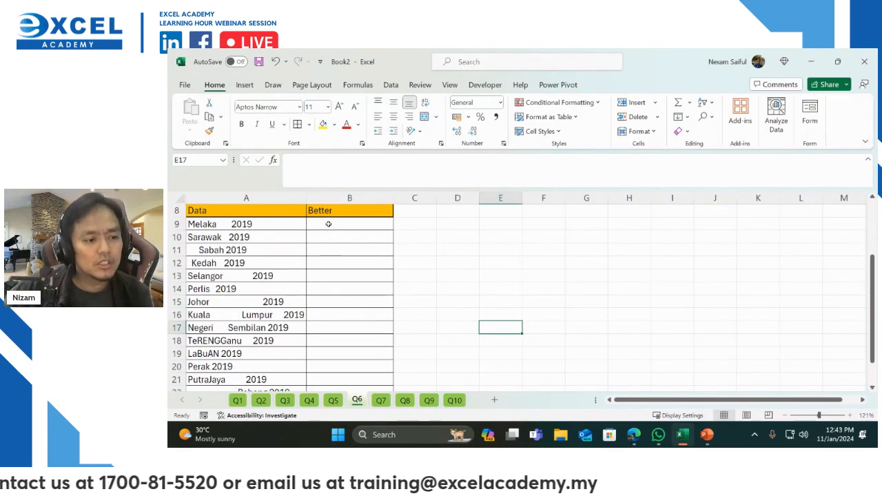
{"action": "scroll", "coordinate": [329, 224], "scroll_direction": "up", "scroll_amount": 3}
{"action": "scroll", "coordinate": [485, 307], "scroll_direction": "down", "scroll_amount": 1}
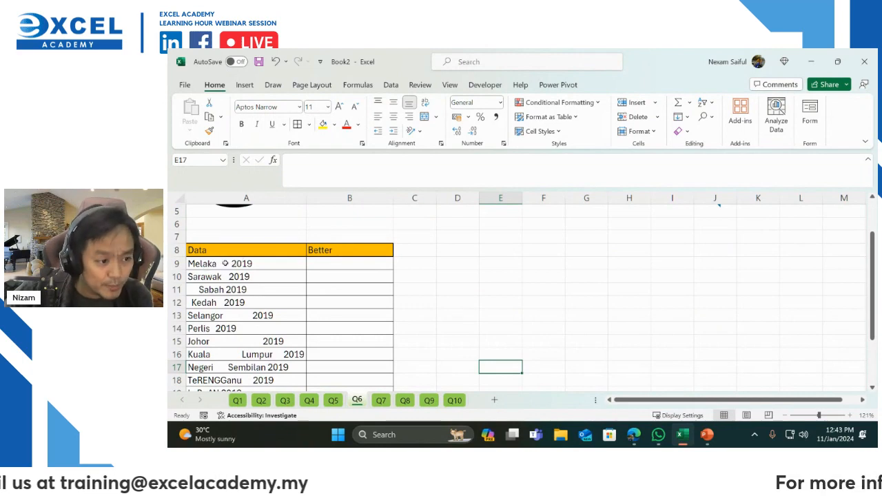
Try to enter a PROPER formula in cell B9 of the Better column
{"action": "left_click", "coordinate": [343, 262]}
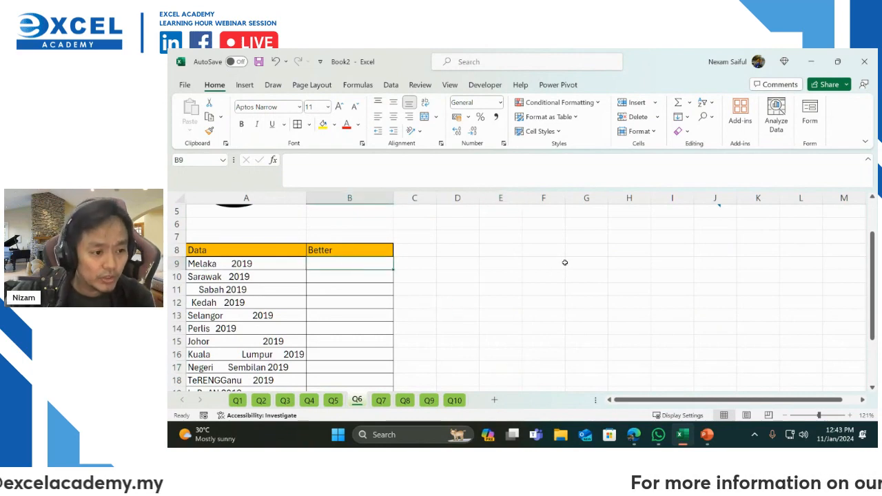
{"action": "type", "text": "="}
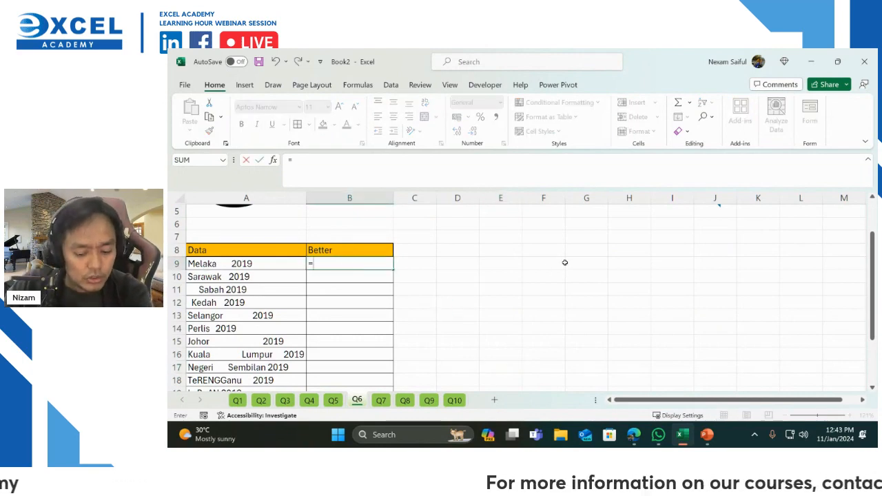
{"action": "type", "text": "prop"}
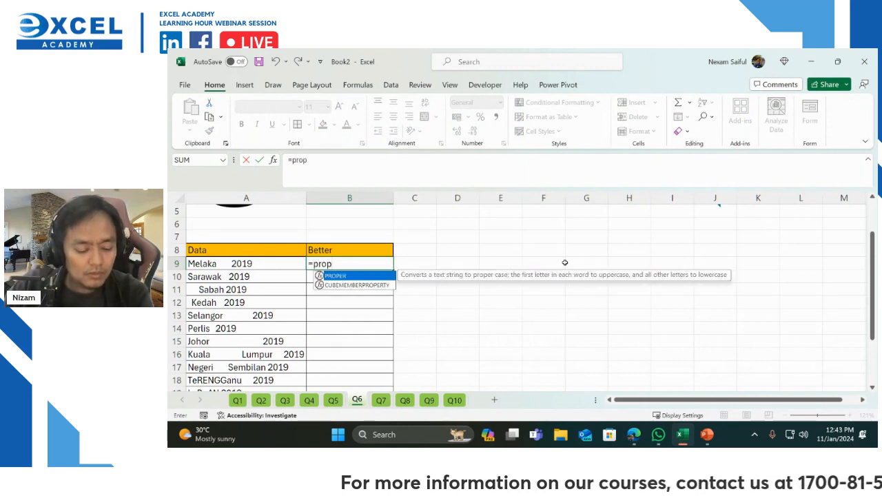
{"action": "type", "text": "er"}
{"action": "key", "text": "Return"}
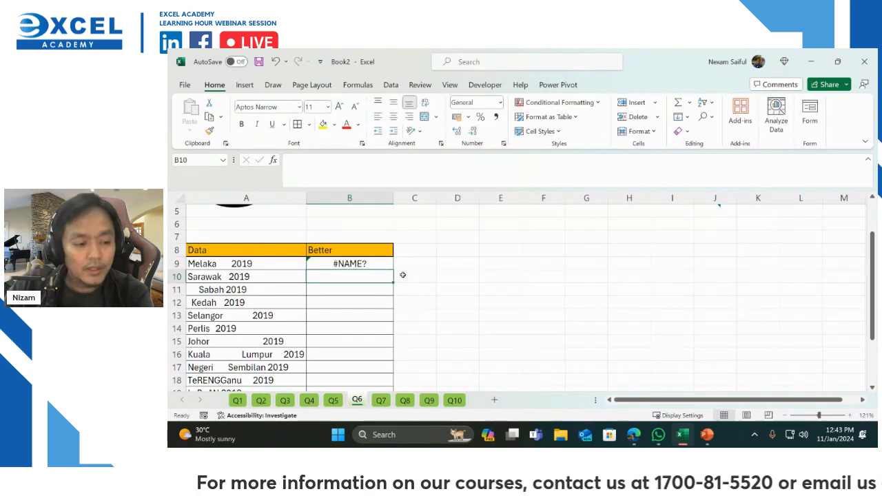
Enter the formula =PROPER(A9) in cell B9 of the Better column
{"action": "left_click", "coordinate": [373, 266]}
{"action": "type", "text": "=p"}
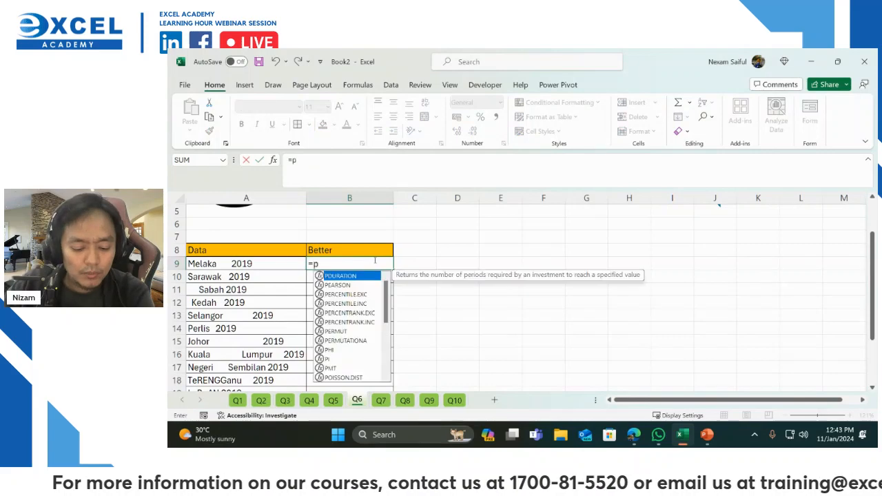
{"action": "type", "text": "roper"}
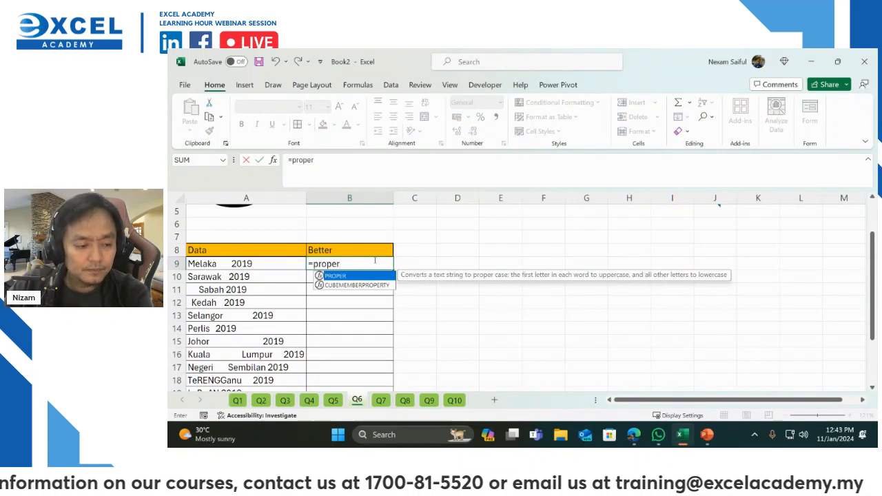
{"action": "key", "text": "Tab"}
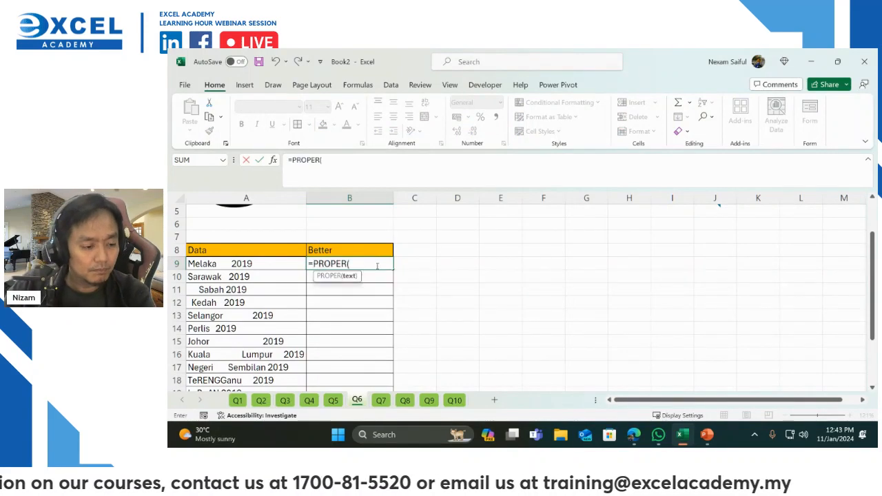
{"action": "left_click", "coordinate": [293, 266]}
{"action": "key", "text": "Return"}
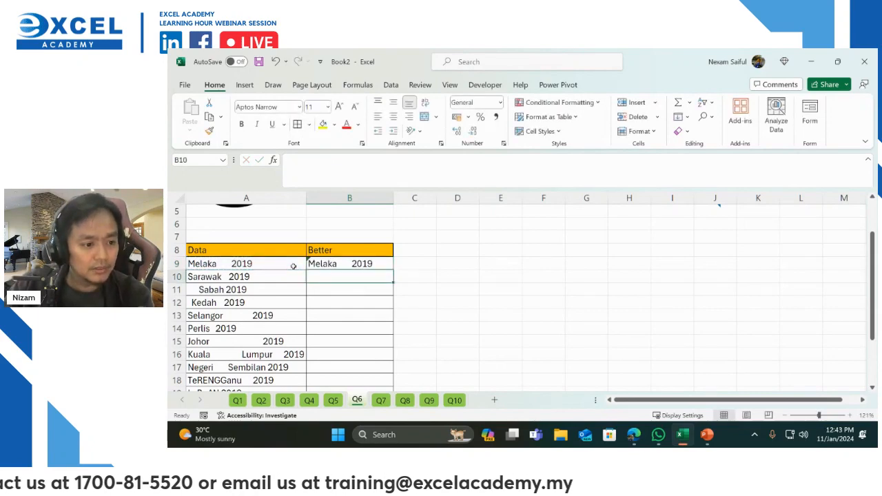
Fill the PROPER formula from B9 down through B24 and compare the Better column with the Data column
{"action": "left_click", "coordinate": [348, 262]}
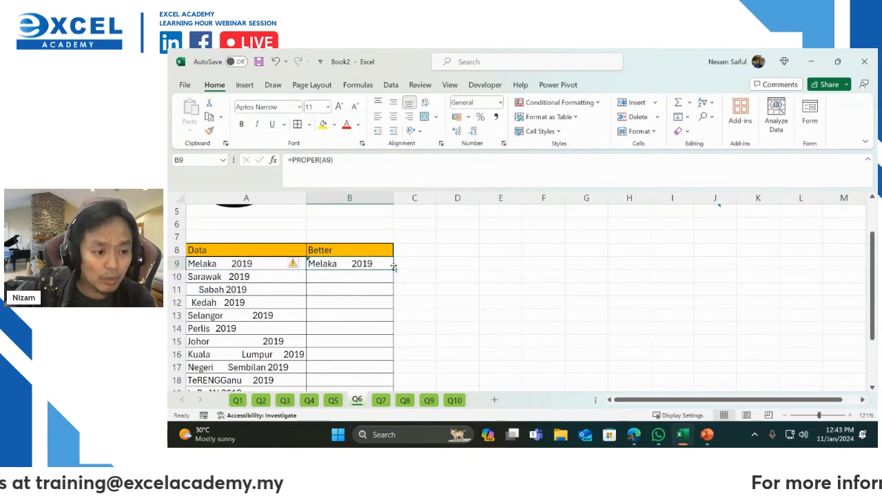
{"action": "mouse_move", "coordinate": [394, 269]}
{"action": "left_mouse_down"}
{"action": "mouse_move", "coordinate": [402, 388]}
{"action": "mouse_move", "coordinate": [404, 366]}
{"action": "mouse_move", "coordinate": [410, 376]}
{"action": "left_mouse_up"}
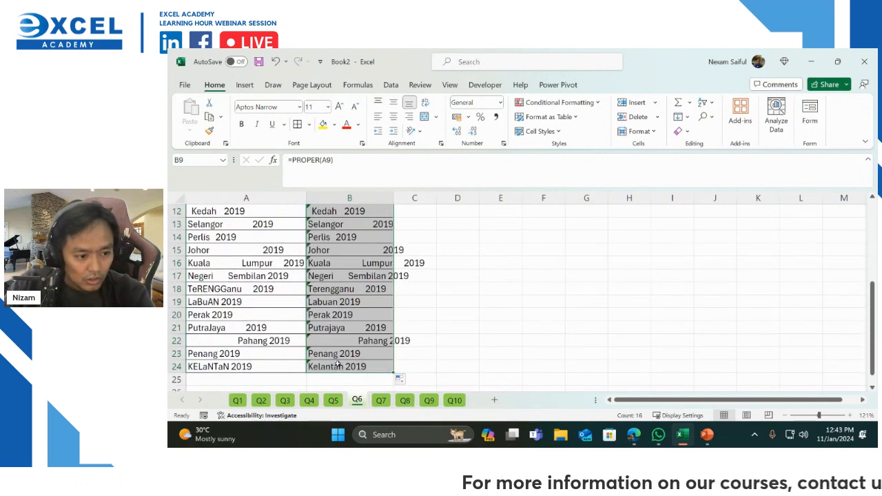
{"action": "scroll", "coordinate": [337, 303], "scroll_direction": "up", "scroll_amount": 2}
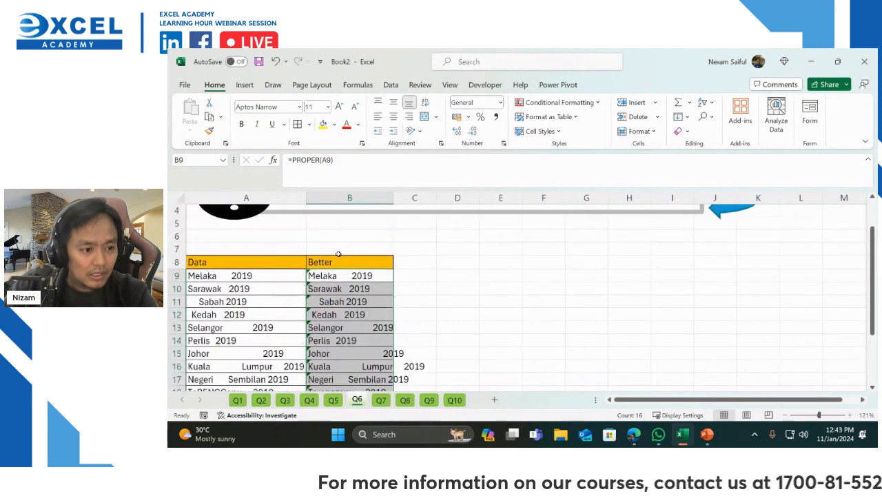
{"action": "scroll", "coordinate": [329, 296], "scroll_direction": "down", "scroll_amount": 1}
{"action": "scroll", "coordinate": [325, 342], "scroll_direction": "down", "scroll_amount": 1}
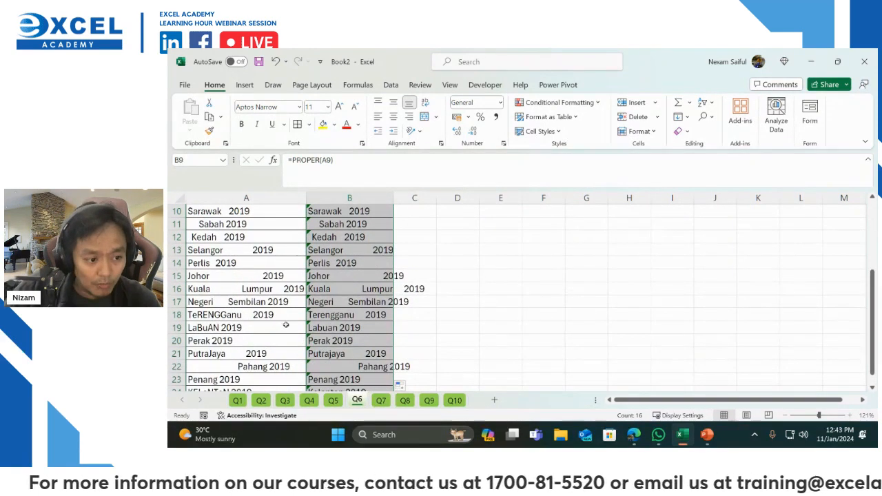
{"action": "scroll", "coordinate": [334, 323], "scroll_direction": "up", "scroll_amount": 2}
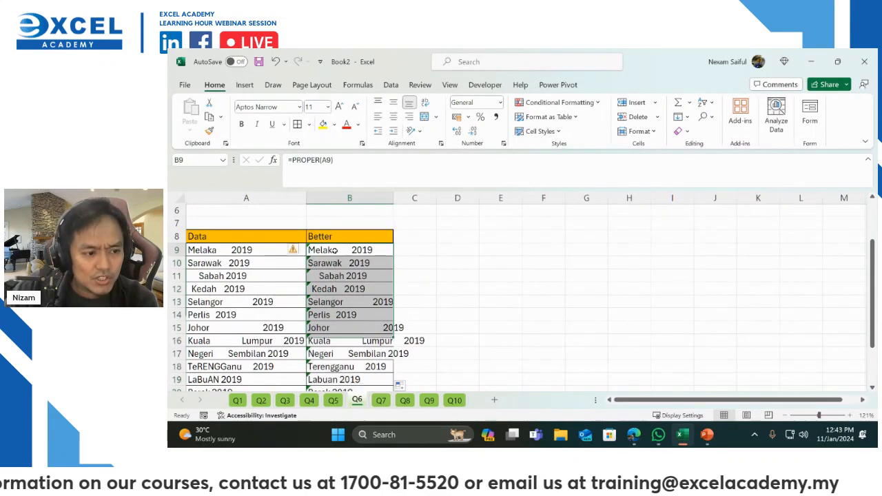
Wrap the formula in cell B9 with TRIM so it reads =TRIM(PROPER(A9))
{"action": "double_click", "coordinate": [336, 252]}
{"action": "left_click", "coordinate": [315, 251]}
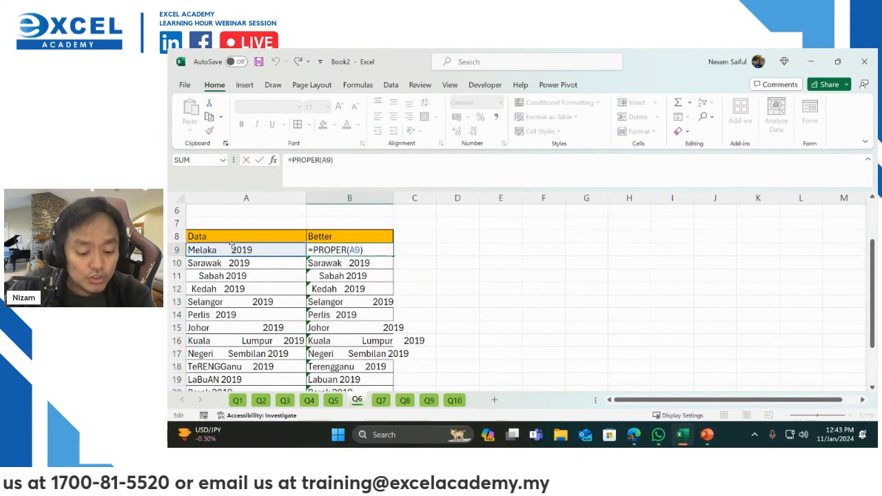
{"action": "type", "text": "trim"}
{"action": "key", "text": "Tab"}
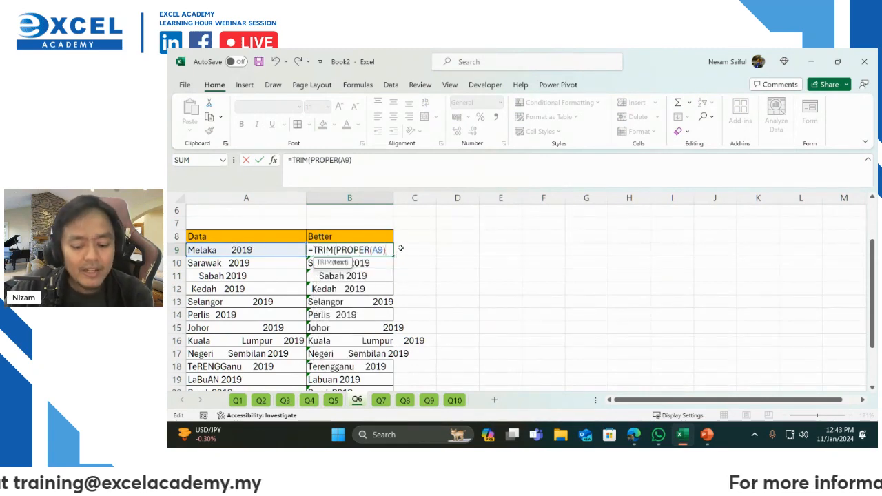
{"action": "type", "text": ")"}
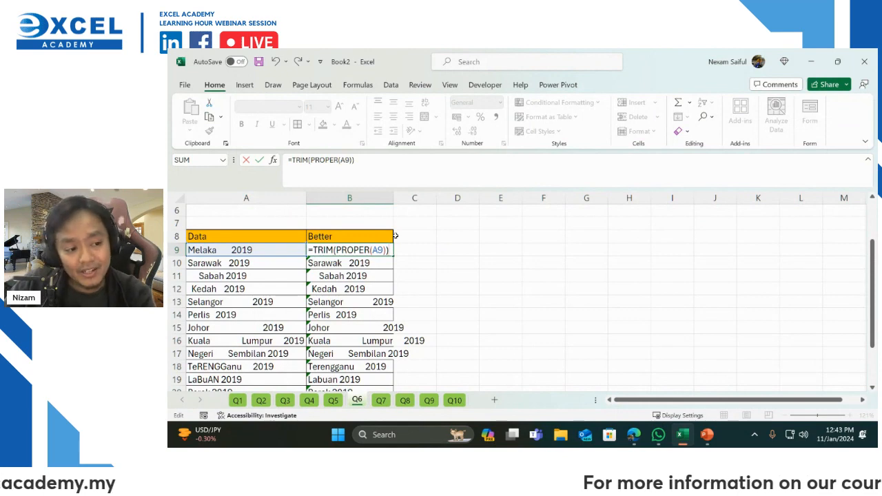
{"action": "key", "text": "Return"}
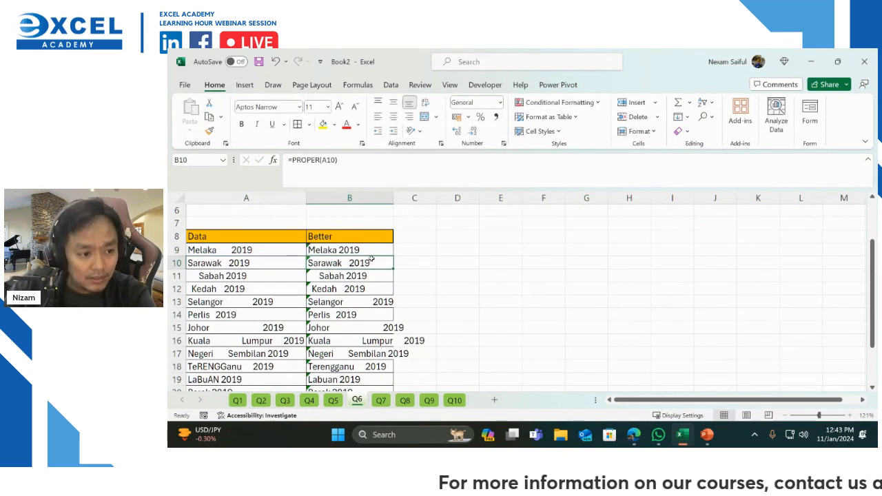
Fill the TRIM and PROPER formula from B9 down through B24 and check the cleaned names
{"action": "left_click", "coordinate": [372, 250]}
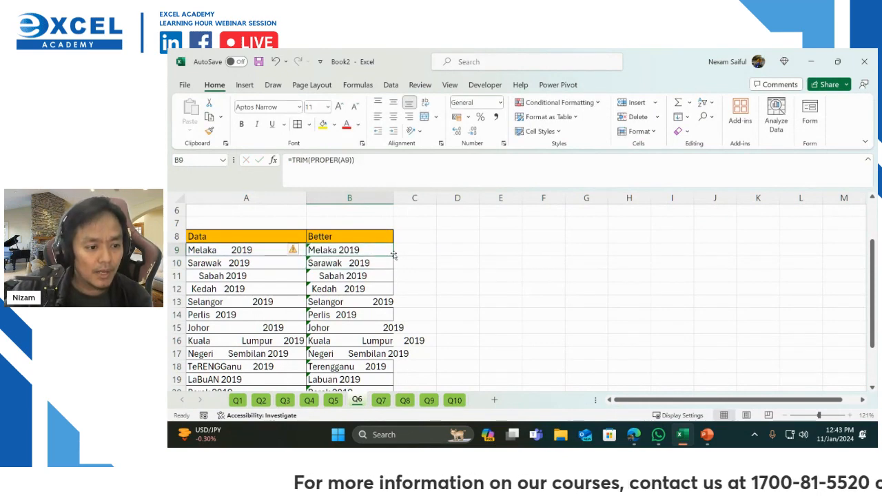
{"action": "double_click", "coordinate": [395, 254]}
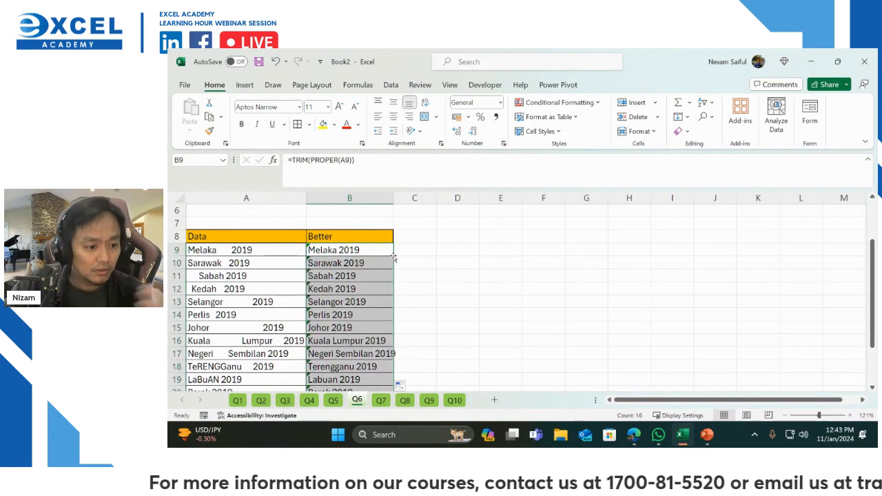
{"action": "scroll", "coordinate": [376, 259], "scroll_direction": "down", "scroll_amount": 3}
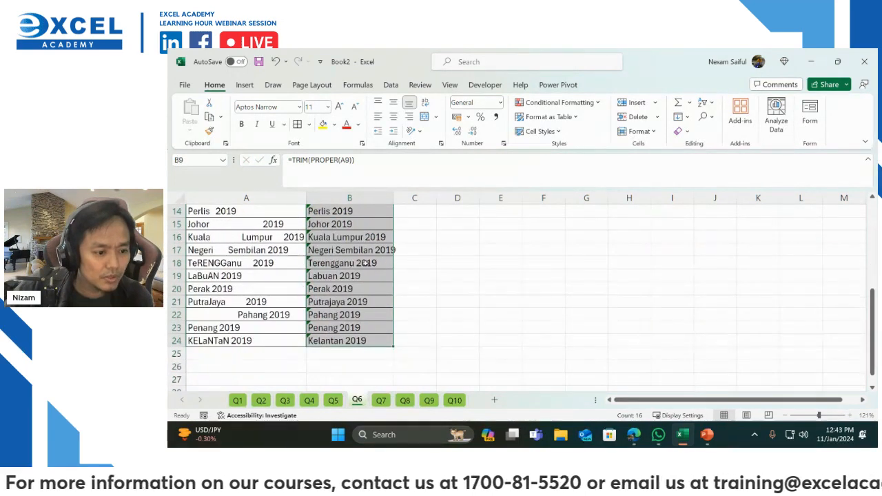
{"action": "scroll", "coordinate": [358, 257], "scroll_direction": "up", "scroll_amount": 2}
Turn on the Locked protection setting for cells B9:B24 of the Better column
{"action": "right_click", "coordinate": [359, 249]}
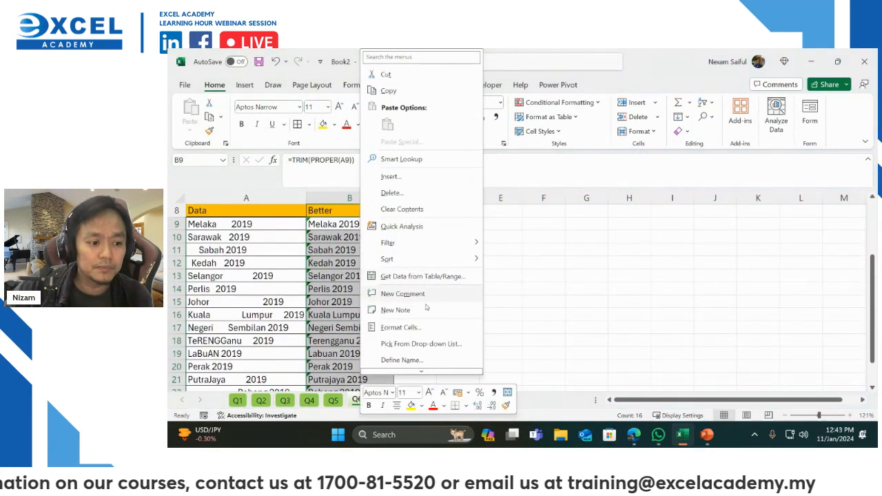
{"action": "left_click", "coordinate": [401, 327]}
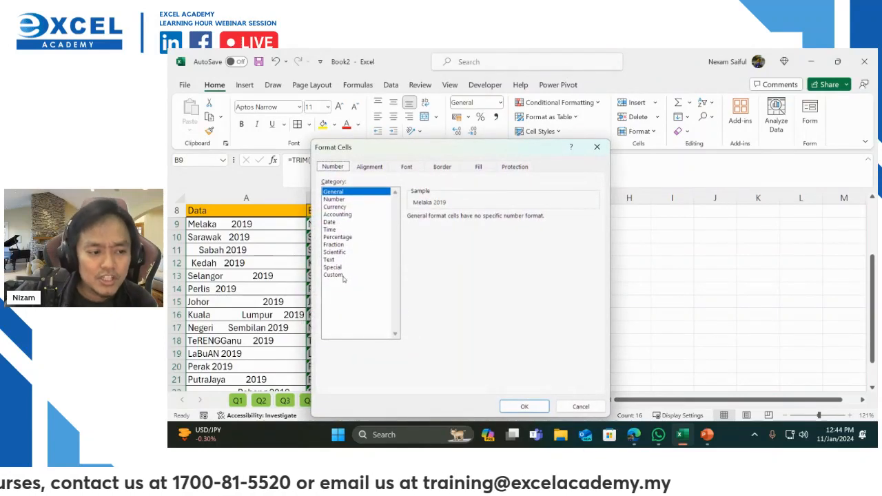
{"action": "left_click", "coordinate": [510, 169]}
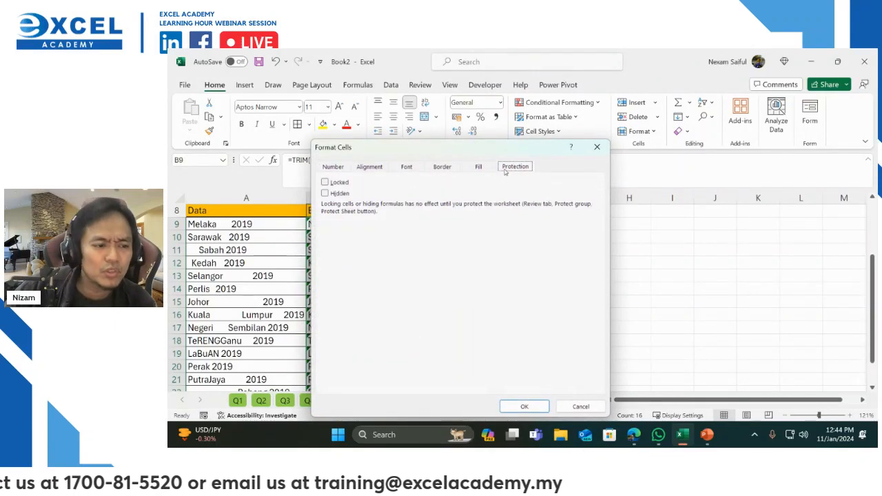
{"action": "left_click", "coordinate": [325, 182]}
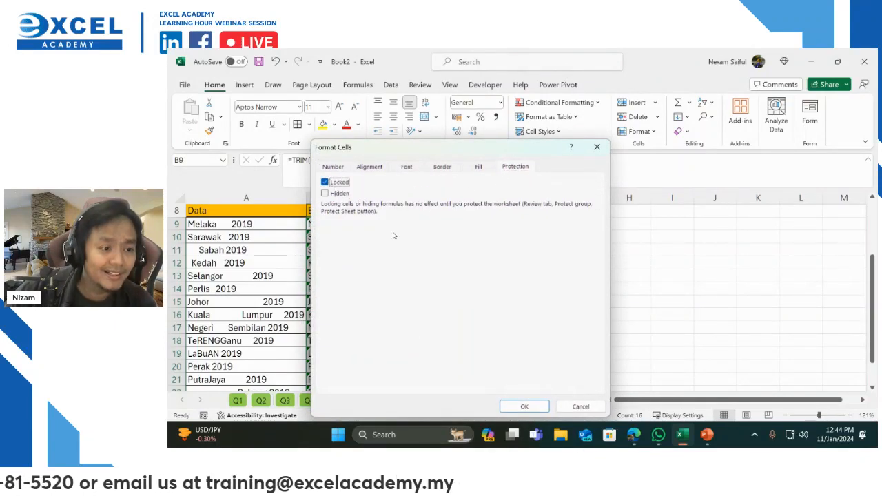
{"action": "left_click", "coordinate": [524, 405]}
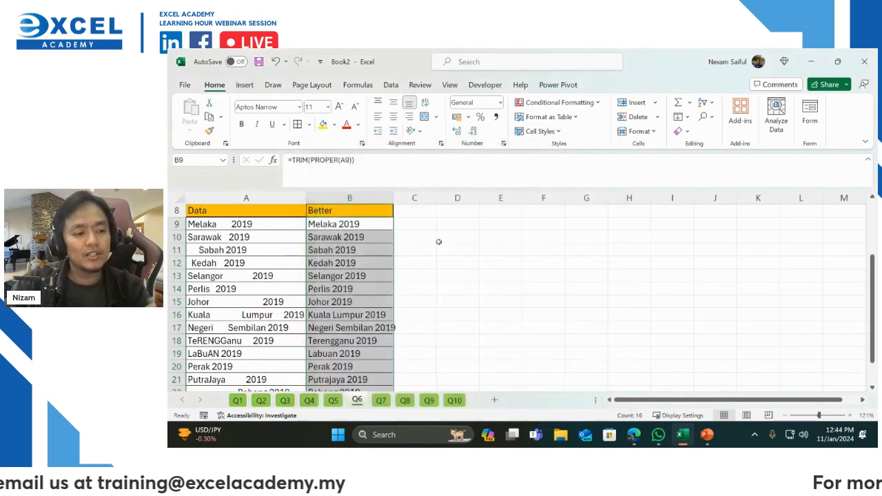
{"action": "double_click", "coordinate": [373, 227]}
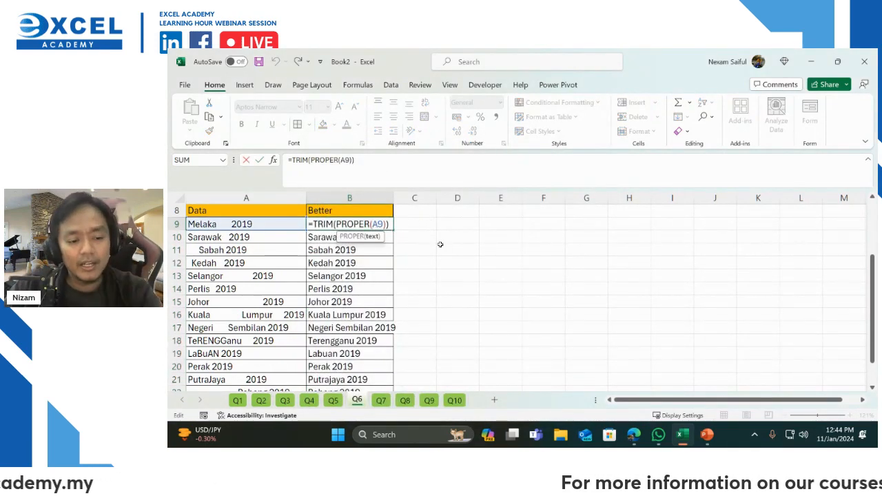
{"action": "key", "text": "Escape"}
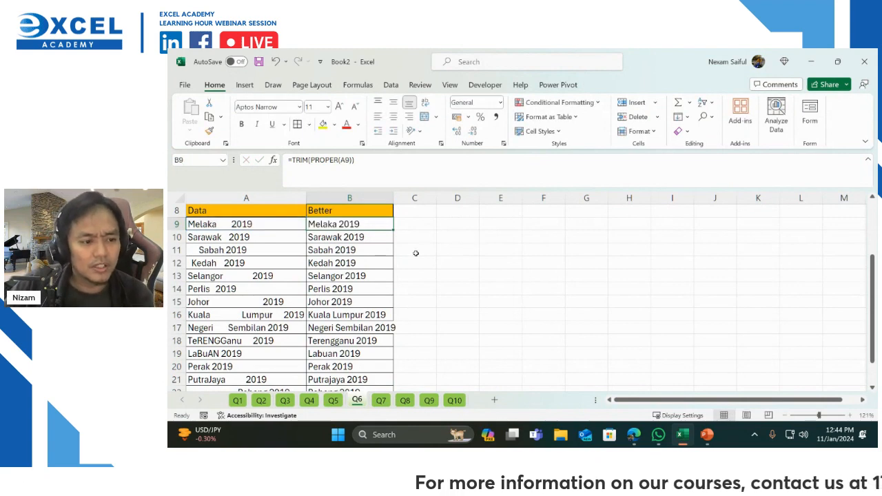
Add the heading UPPER in cell C8 and enter the formula =UPPER(B9) in C9
{"action": "left_click", "coordinate": [412, 212]}
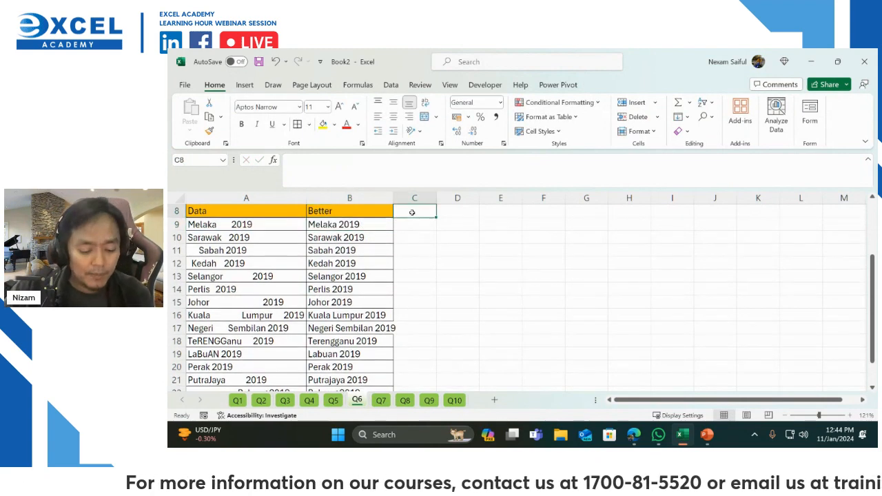
{"action": "type", "text": "U"}
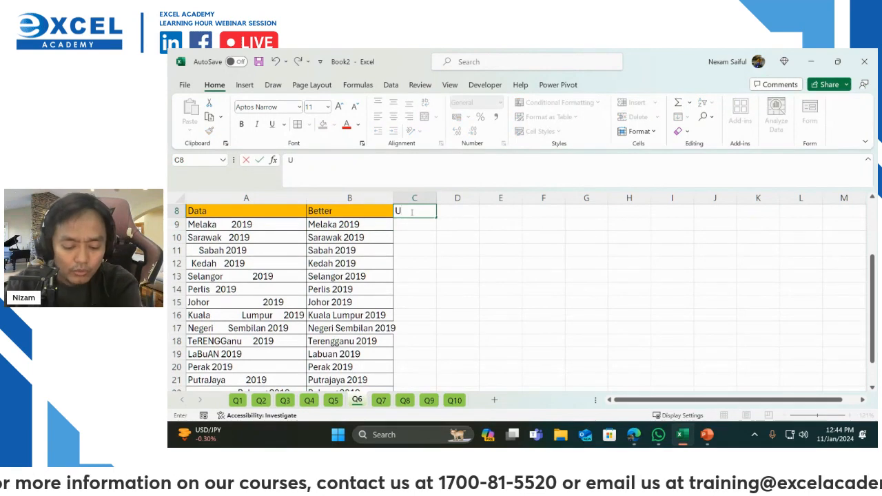
{"action": "type", "text": "PPER"}
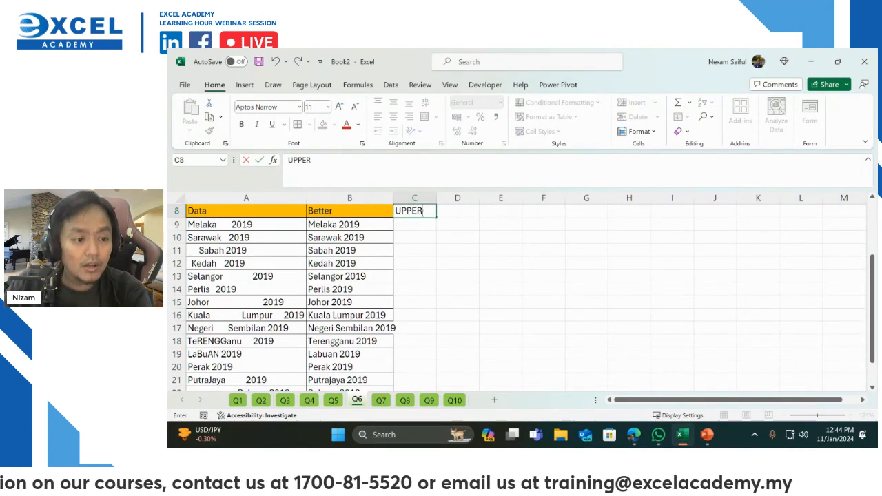
{"action": "key", "text": "Return"}
{"action": "type", "text": "="}
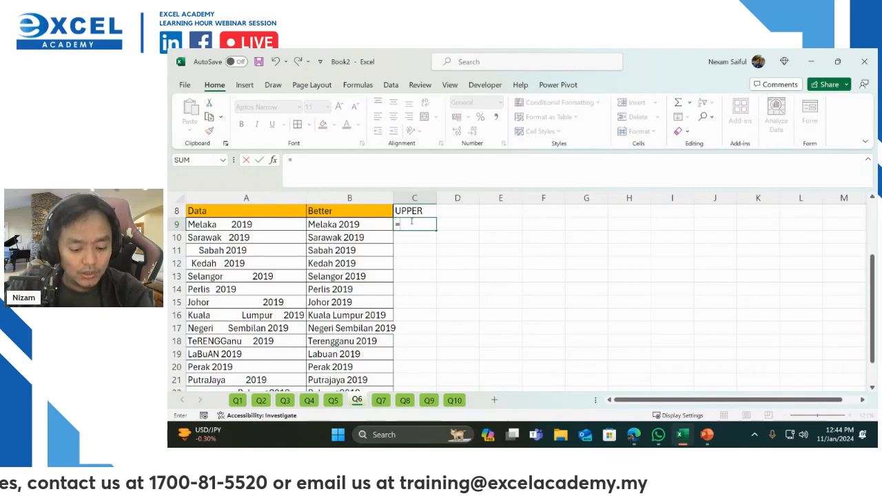
{"action": "type", "text": "upper"}
{"action": "key", "text": "Tab"}
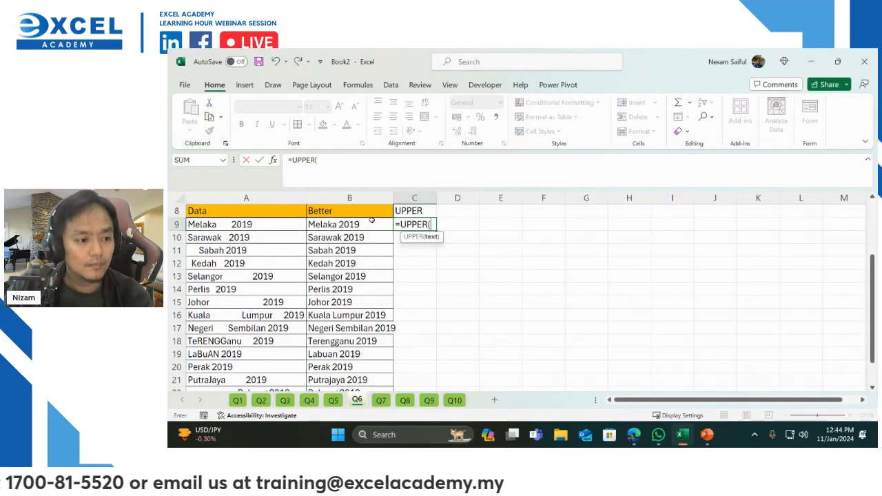
{"action": "left_click", "coordinate": [359, 226]}
{"action": "key", "text": "Return"}
Fill the UPPER formula from C9 down through C24 and autofit the width of column C
{"action": "left_click", "coordinate": [431, 228]}
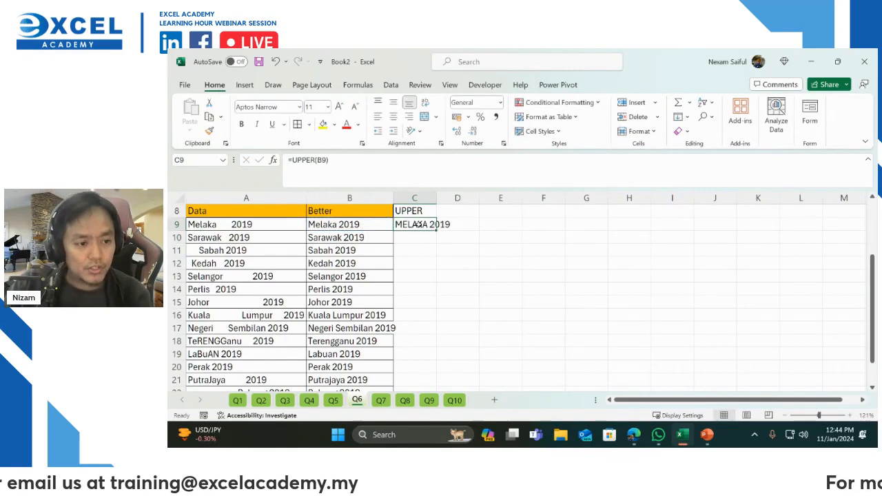
{"action": "double_click", "coordinate": [436, 232]}
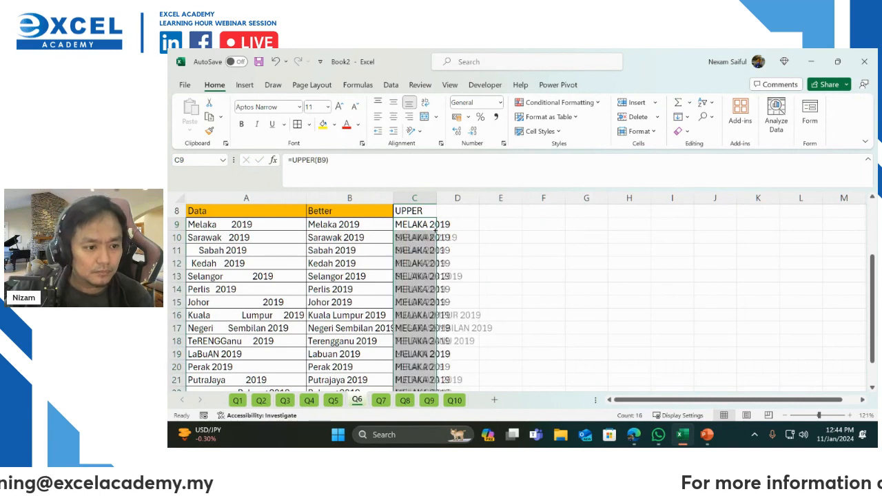
{"action": "double_click", "coordinate": [437, 198]}
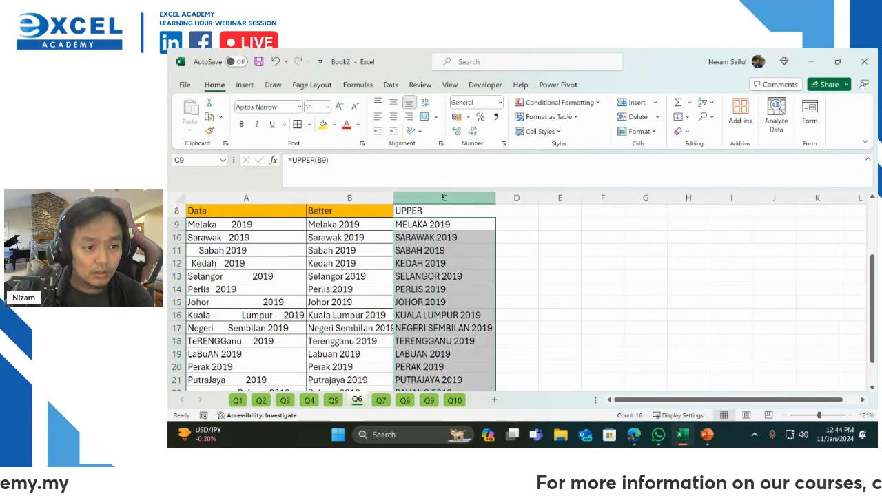
Add the heading LOWER in cell D8 and enter the formula =LOWER(B9) in D9
{"action": "left_click", "coordinate": [517, 211]}
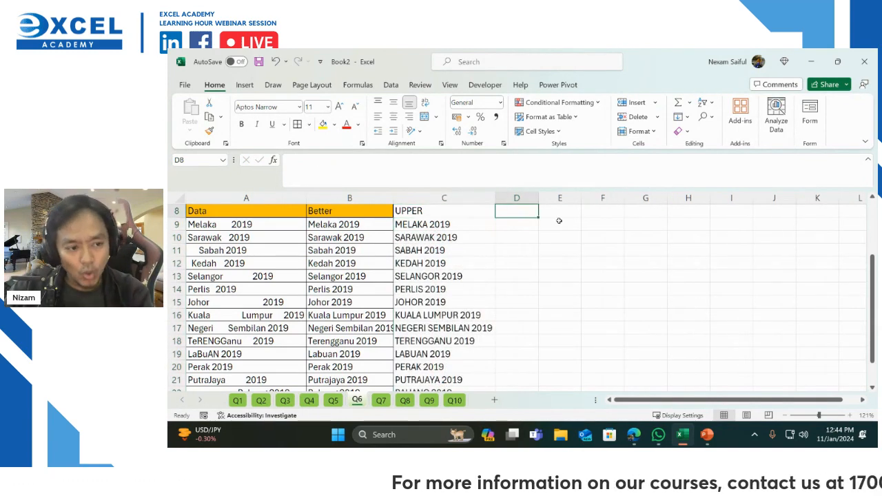
{"action": "type", "text": "LO"}
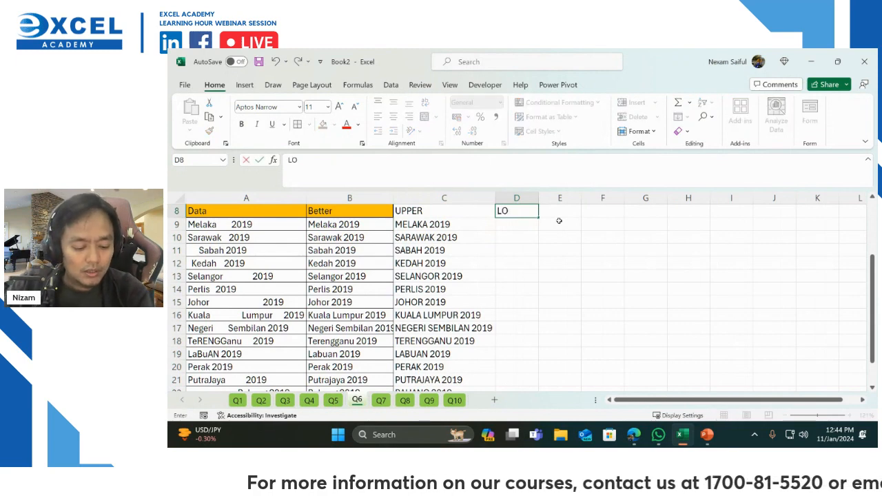
{"action": "type", "text": "WER"}
{"action": "left_click", "coordinate": [523, 224]}
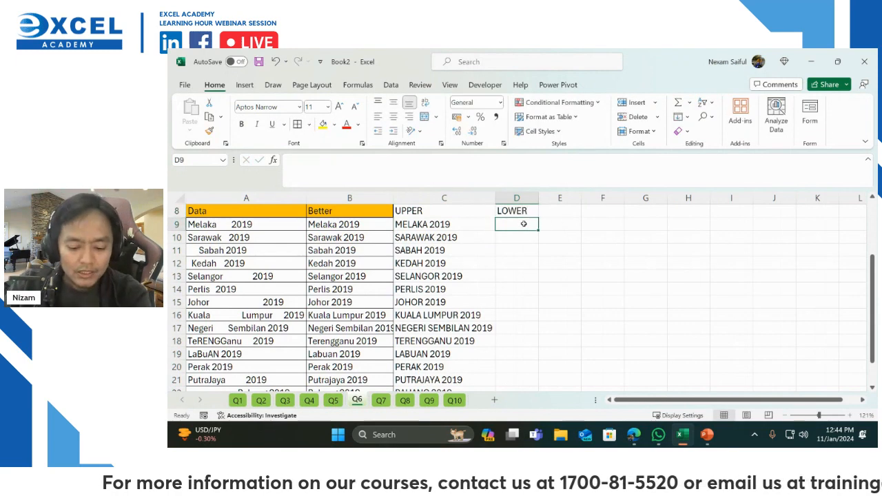
{"action": "type", "text": "=lo"}
{"action": "type", "text": "wer"}
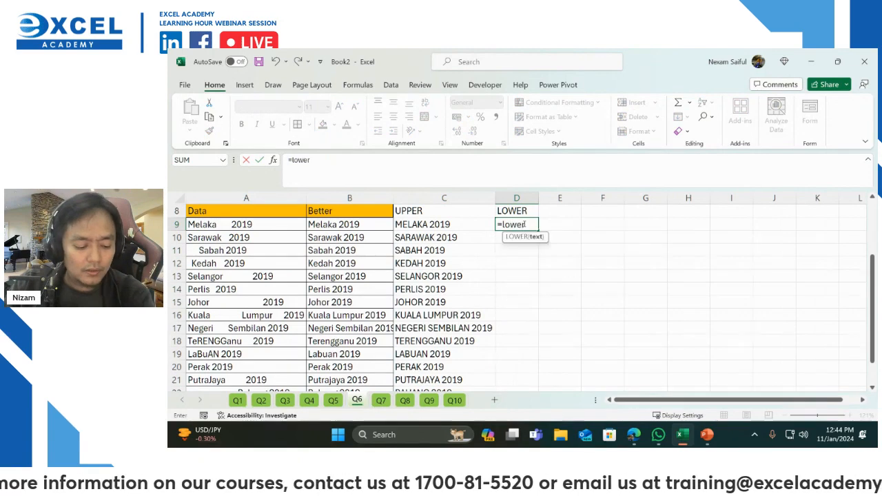
{"action": "key", "text": "Tab"}
{"action": "left_click", "coordinate": [380, 225]}
{"action": "key", "text": "Return"}
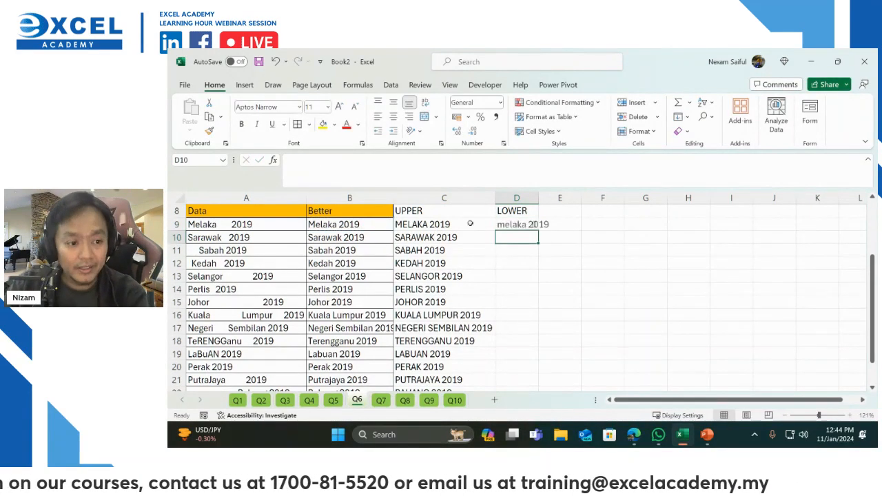
Fill the LOWER formula from D9 down through D24 and autofit the width of column D
{"action": "left_click", "coordinate": [515, 225]}
{"action": "double_click", "coordinate": [538, 231]}
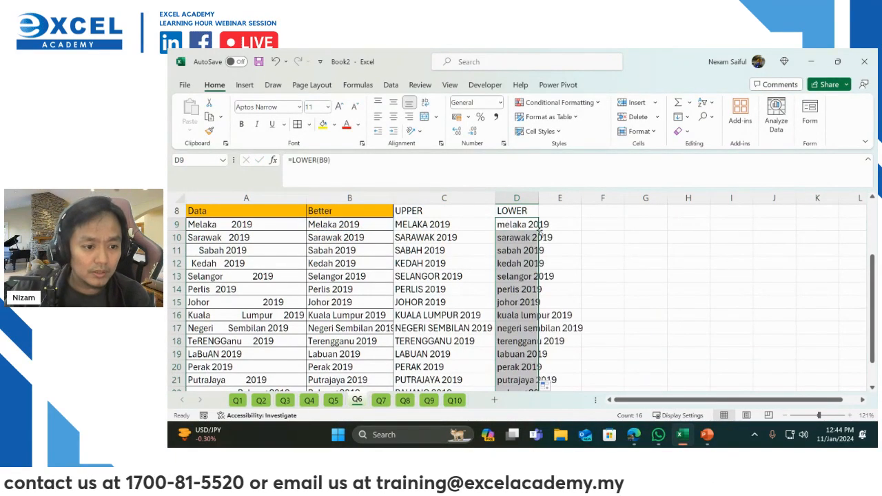
{"action": "double_click", "coordinate": [538, 198]}
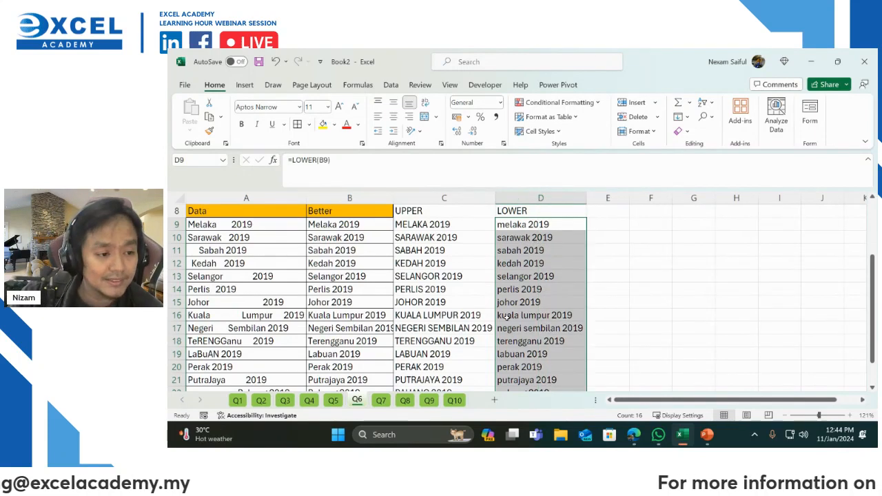
Review the TRIM and PROPER, UPPER and LOWER formulas in cells B9, C9 and D9
{"action": "double_click", "coordinate": [314, 224]}
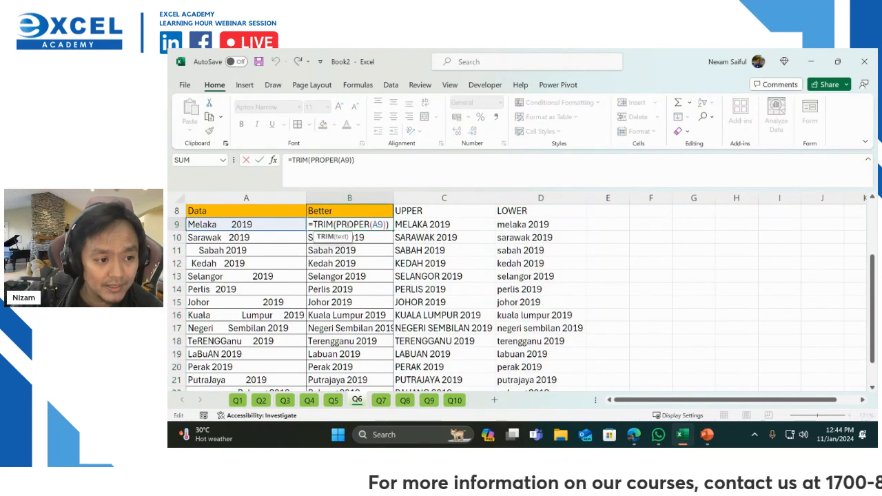
{"action": "left_click", "coordinate": [425, 225]}
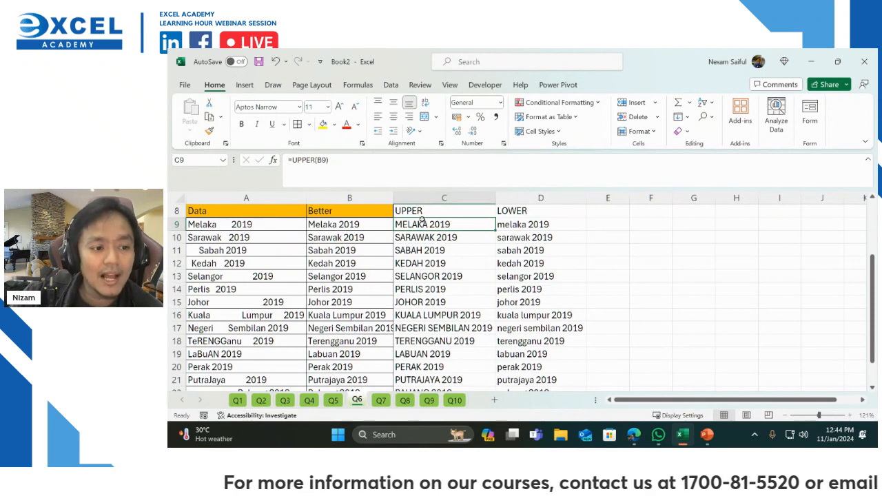
{"action": "left_click", "coordinate": [519, 225]}
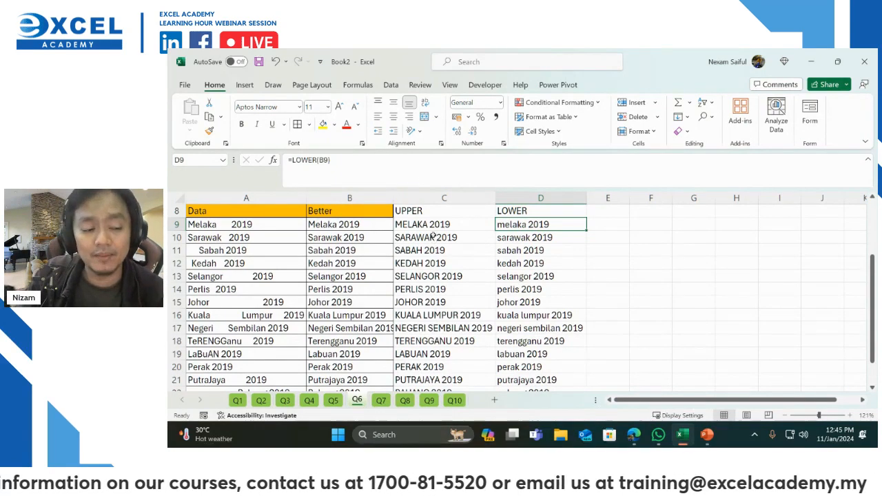
{"action": "left_click", "coordinate": [371, 226]}
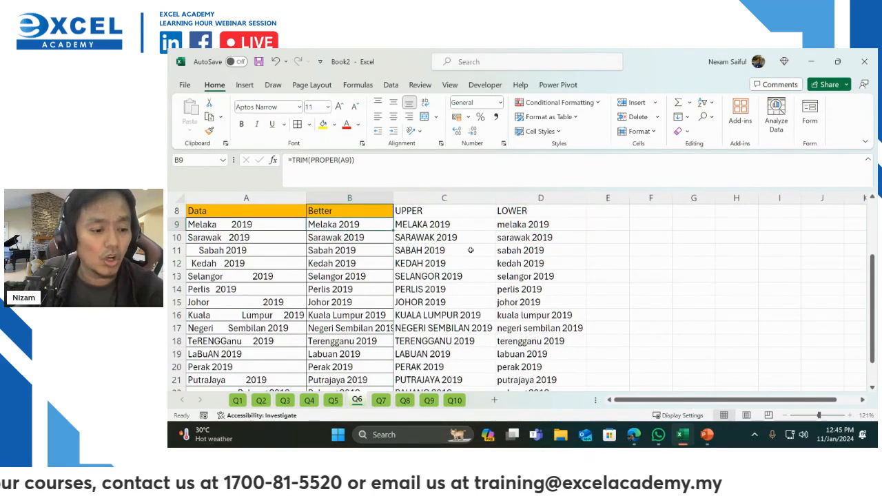
Open sheet Q7 and examine its question, the package weight table and the Total Weight cell
{"action": "left_click", "coordinate": [381, 401]}
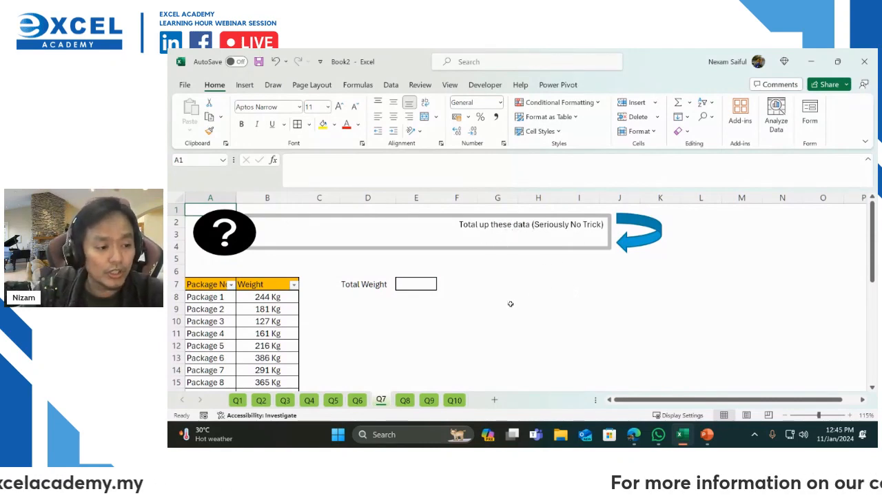
{"action": "scroll", "coordinate": [268, 324], "scroll_direction": "down", "scroll_amount": 2}
{"action": "scroll", "coordinate": [271, 317], "scroll_direction": "down", "scroll_amount": 4}
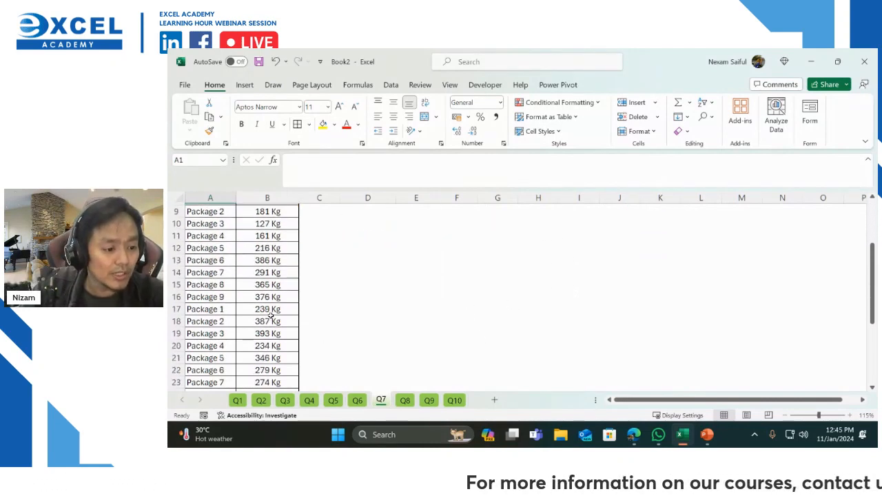
{"action": "scroll", "coordinate": [337, 280], "scroll_direction": "down", "scroll_amount": 1}
{"action": "scroll", "coordinate": [337, 281], "scroll_direction": "down", "scroll_amount": 1}
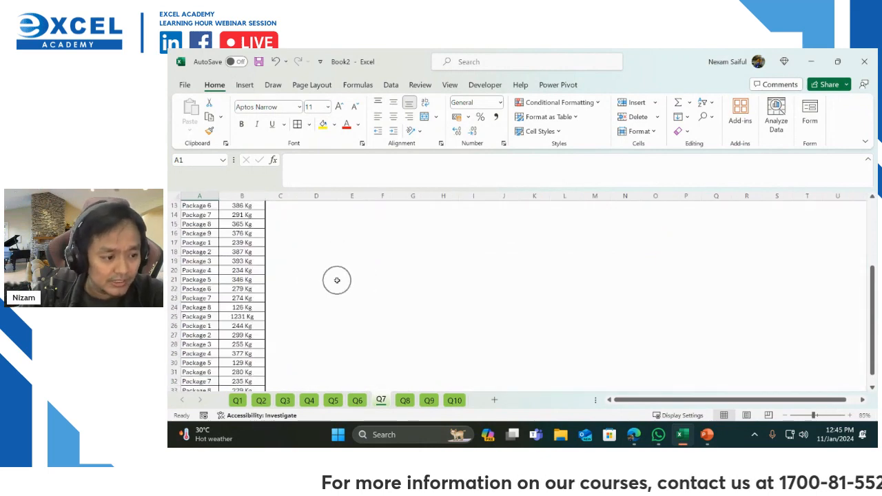
{"action": "scroll", "coordinate": [275, 305], "scroll_direction": "up", "scroll_amount": 4}
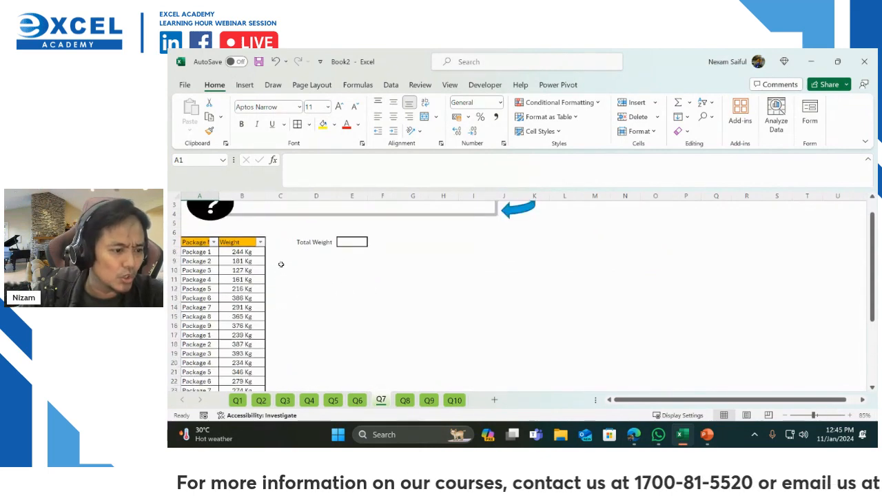
{"action": "scroll", "coordinate": [282, 265], "scroll_direction": "up", "scroll_amount": 1}
{"action": "scroll", "coordinate": [317, 268], "scroll_direction": "up", "scroll_amount": 1}
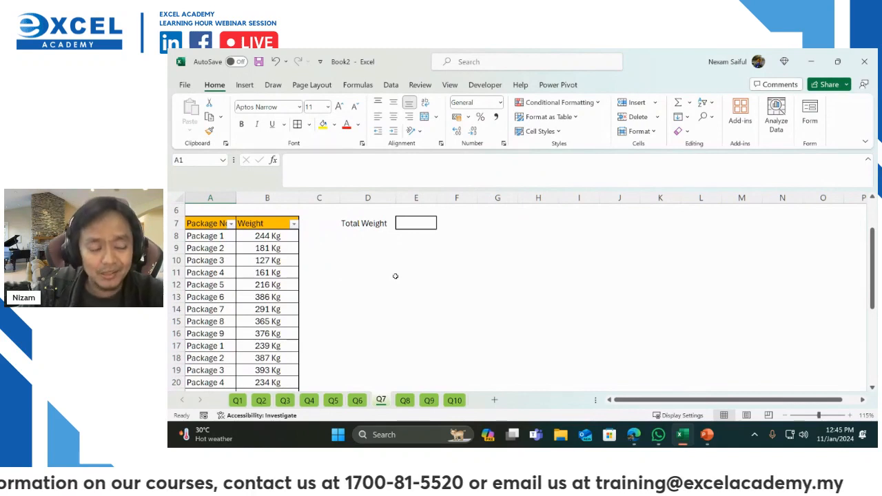
{"action": "scroll", "coordinate": [396, 276], "scroll_direction": "down", "scroll_amount": 6}
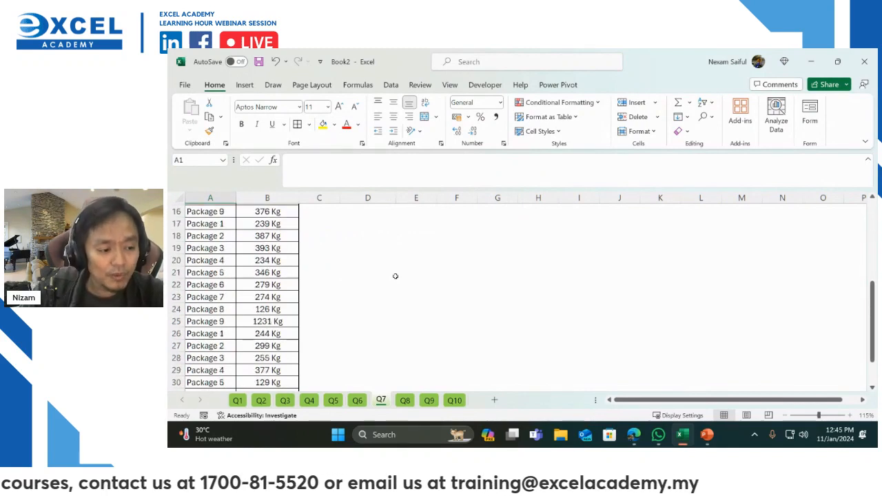
{"action": "left_click", "coordinate": [275, 346]}
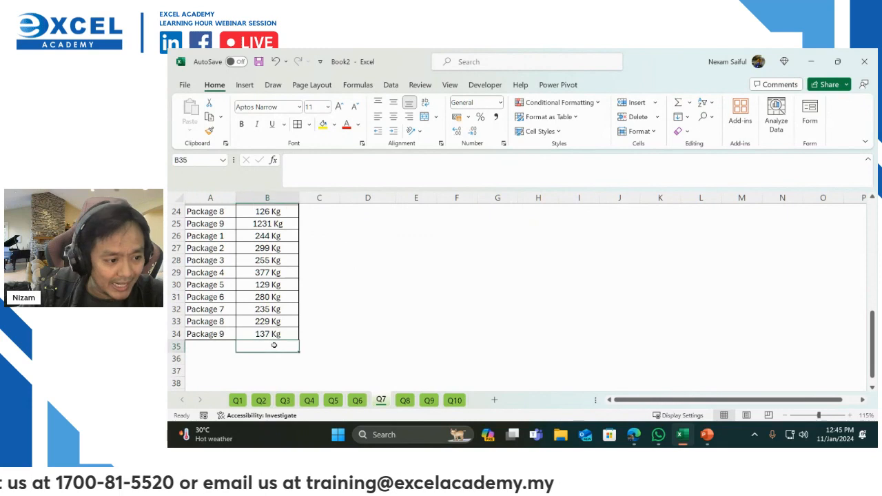
{"action": "type", "text": "=sum"}
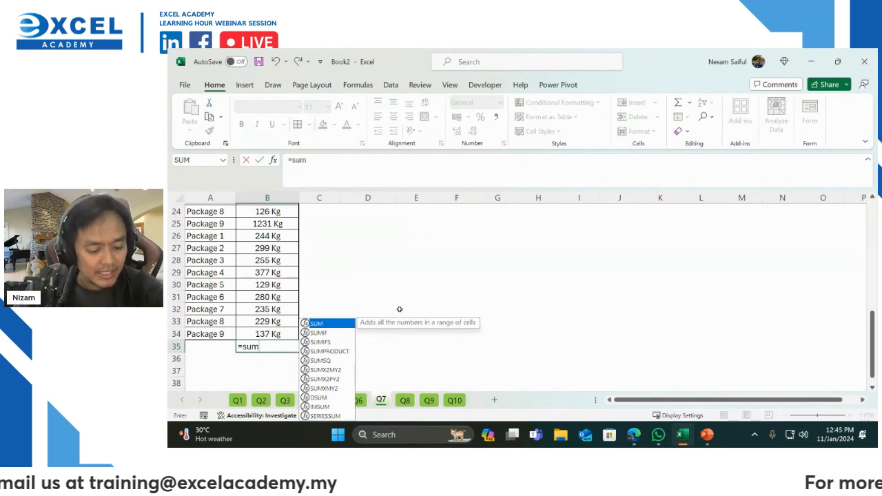
{"action": "key", "text": "Tab"}
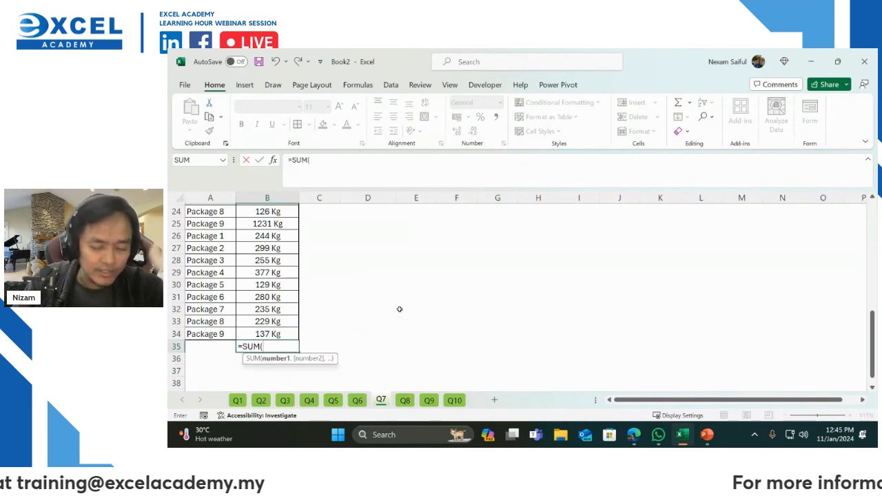
{"action": "key", "text": "BackSpace"}
{"action": "key", "text": "BackSpace"}
{"action": "key", "text": "BackSpace"}
{"action": "key", "text": "BackSpace"}
{"action": "key", "text": "BackSpace"}
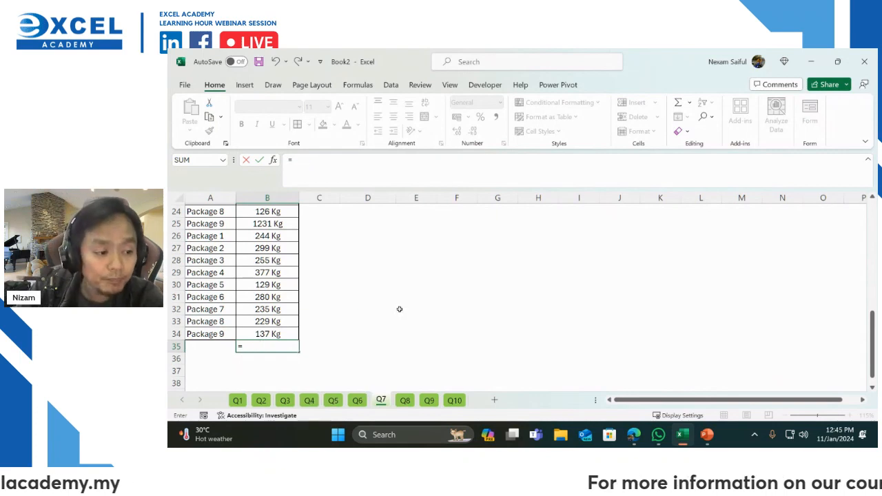
{"action": "key", "text": "Escape"}
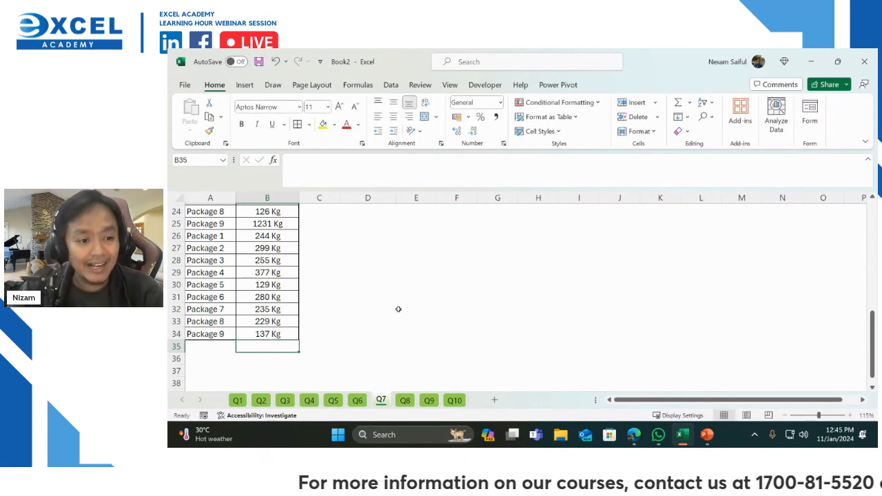
Try to total the package weights with AutoSum in cell B35, directly below the Weight column
{"action": "left_click", "coordinate": [678, 101]}
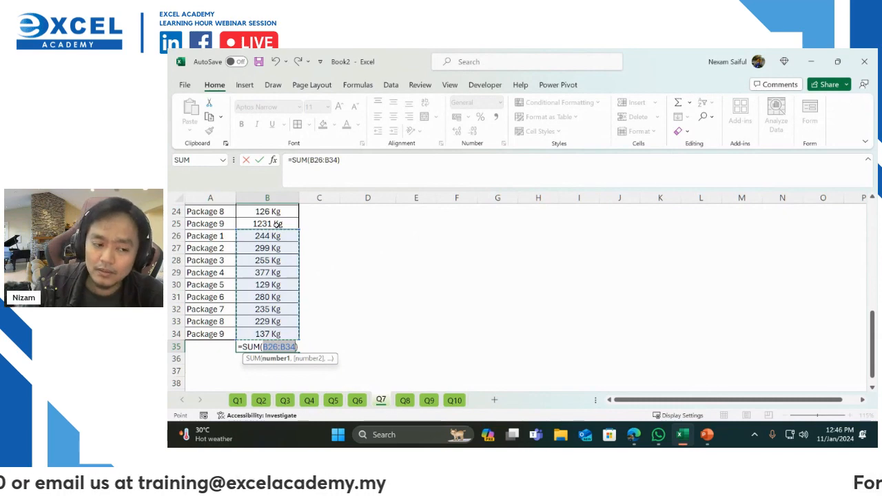
{"action": "key", "text": "Escape"}
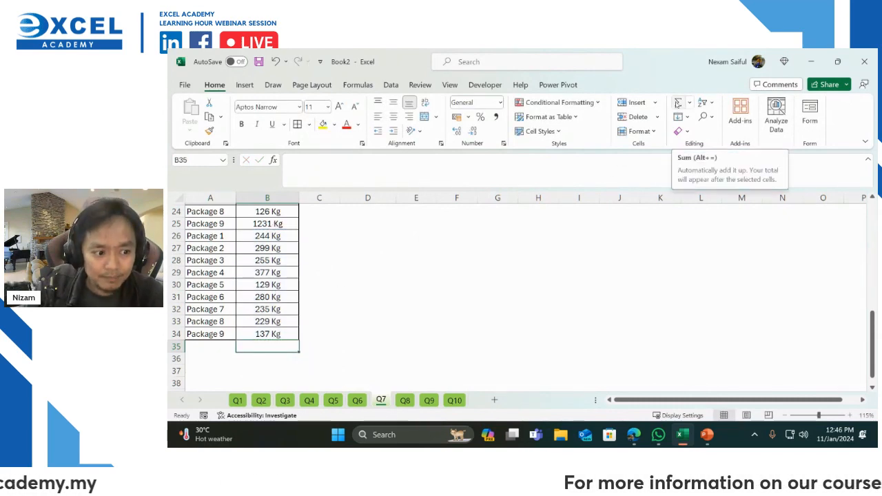
{"action": "left_click", "coordinate": [676, 105]}
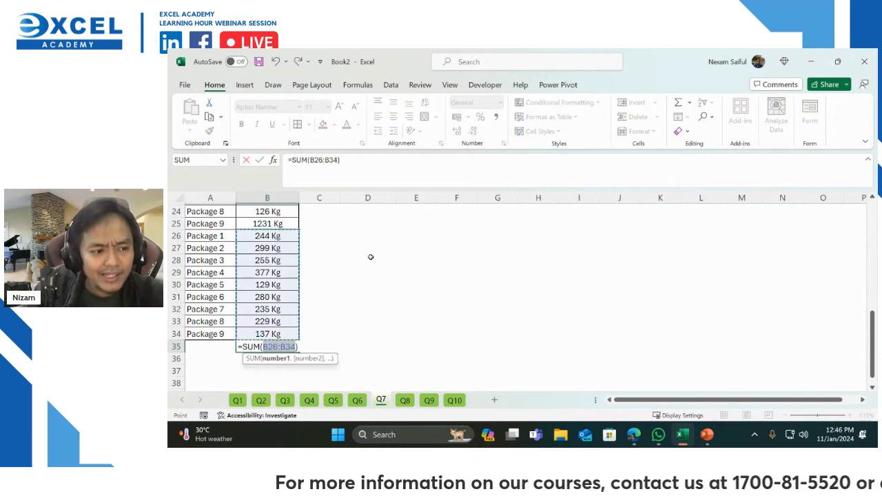
{"action": "scroll", "coordinate": [284, 286], "scroll_direction": "up", "scroll_amount": 3}
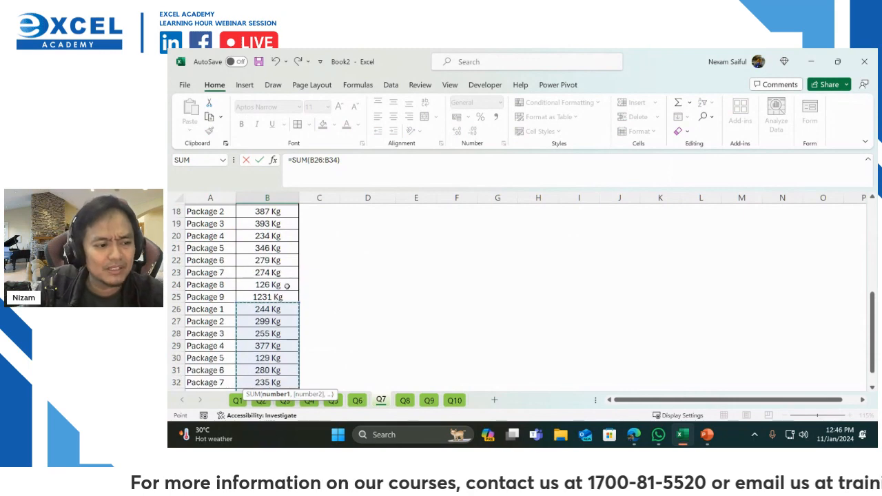
{"action": "scroll", "coordinate": [303, 286], "scroll_direction": "down", "scroll_amount": 4}
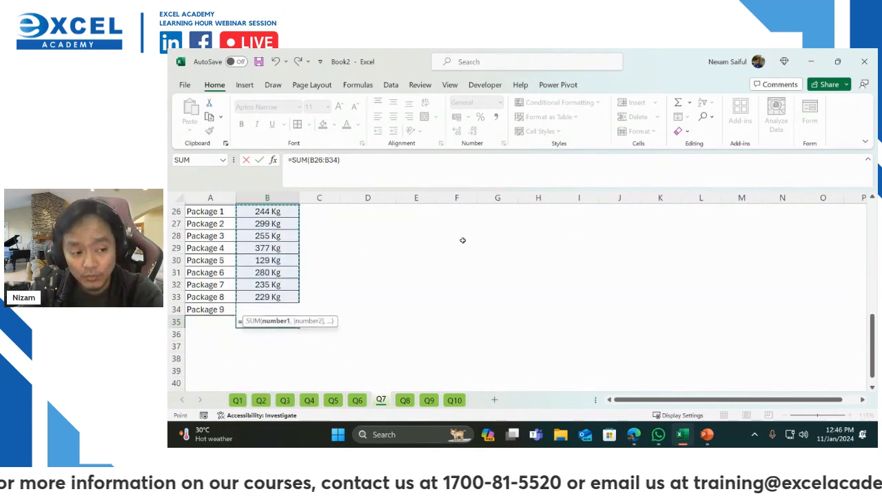
{"action": "scroll", "coordinate": [270, 257], "scroll_direction": "up", "scroll_amount": 1}
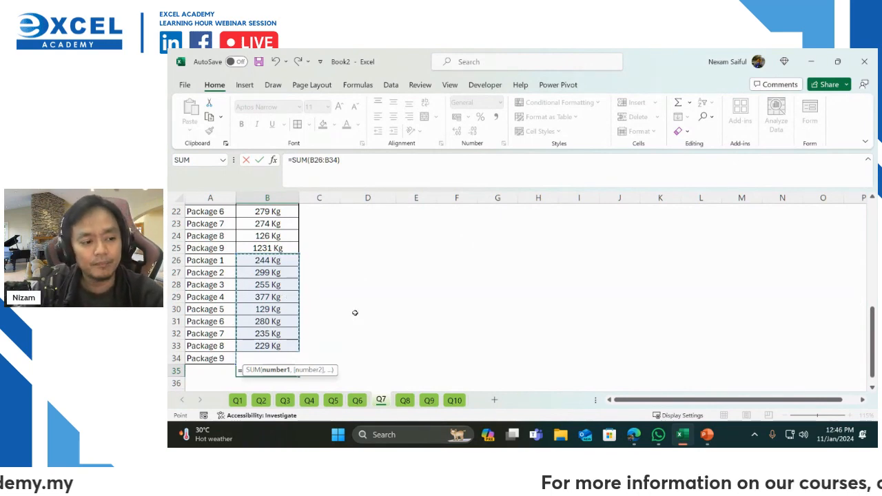
{"action": "key", "text": "Return"}
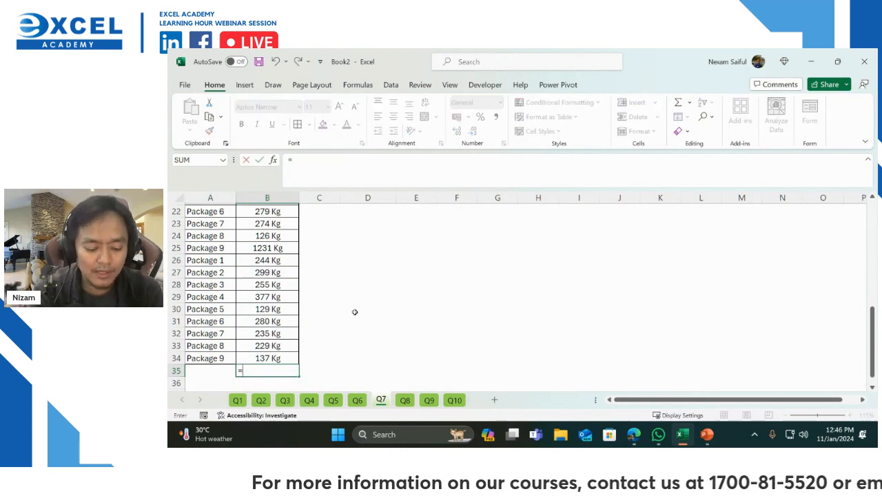
Enter a SUM of B8:B34 in cell B35 below the weights and clear the cell again
{"action": "type", "text": "=sum"}
{"action": "key", "text": "Tab"}
{"action": "key", "text": "ctrl+shift+Up"}
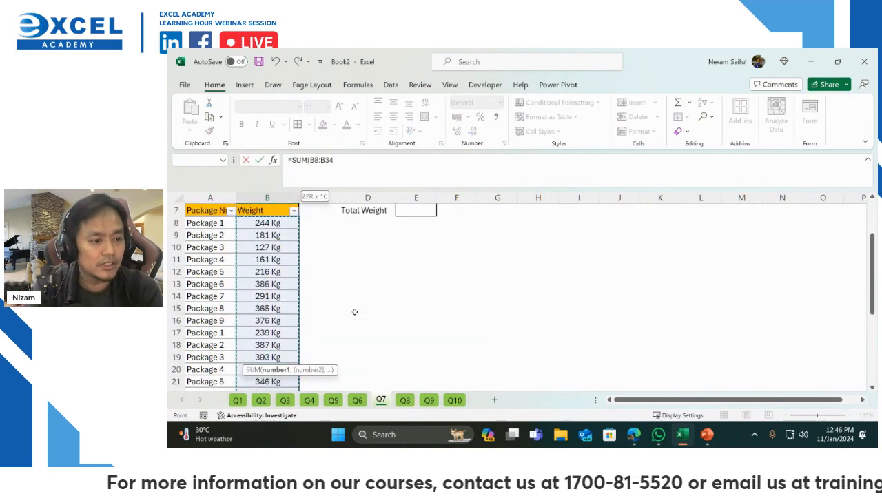
{"action": "key", "text": "Return"}
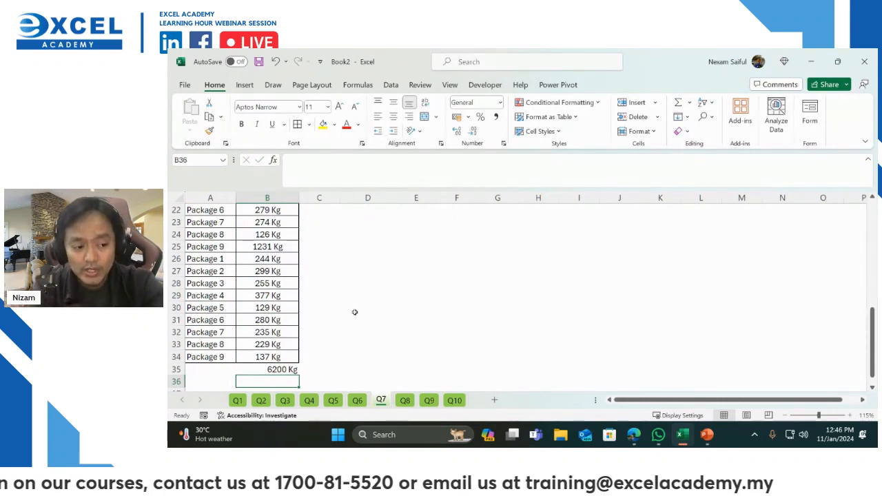
{"action": "key", "text": "Up"}
{"action": "key", "text": "Delete"}
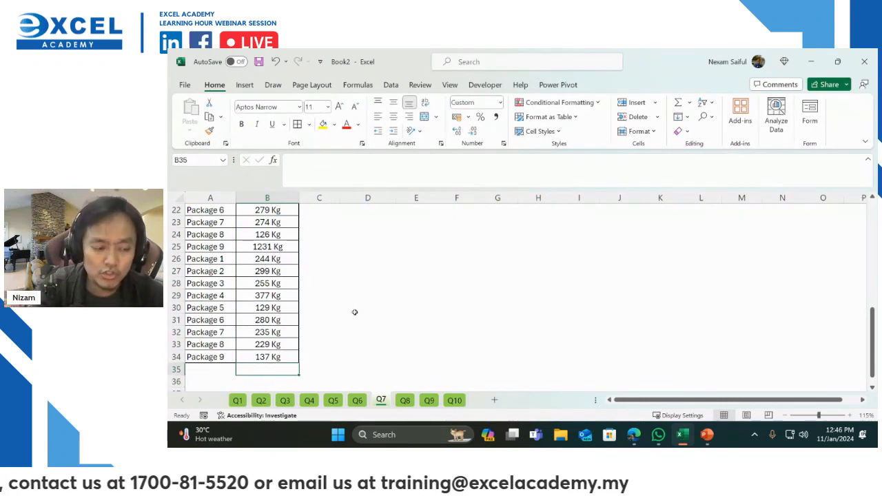
Enter the formula =SUM(B8:B34) in cell E7 beside the Total Weight label
{"action": "key", "text": "Right"}
{"action": "key", "text": "Up"}
{"action": "key", "text": "ctrl+Up"}
{"action": "key", "text": "Down"}
{"action": "key", "text": "Down"}
{"action": "key", "text": "Down"}
{"action": "key", "text": "Down"}
{"action": "key", "text": "Down"}
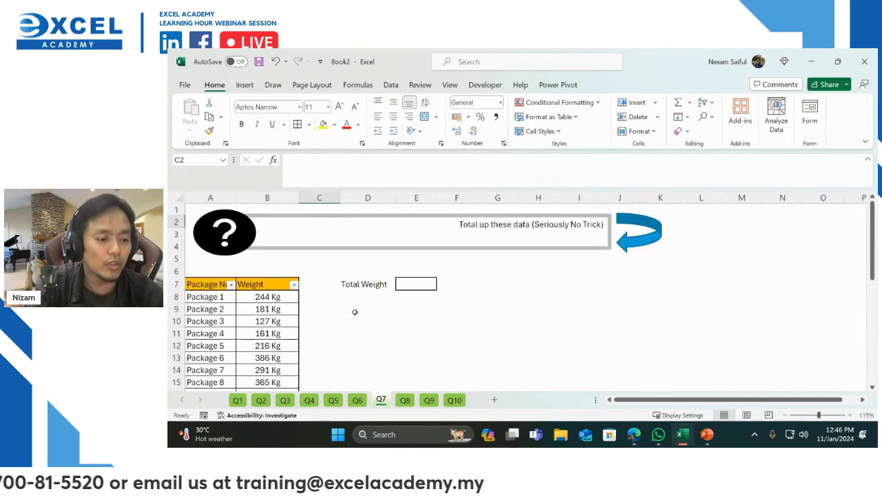
{"action": "key", "text": "Down"}
{"action": "key", "text": "Right"}
{"action": "key", "text": "Right"}
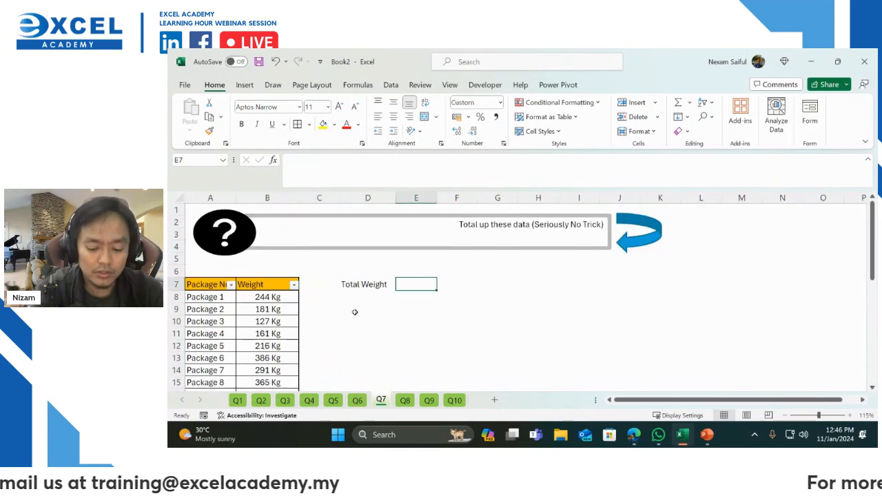
{"action": "type", "text": "=sum"}
{"action": "key", "text": "Tab"}
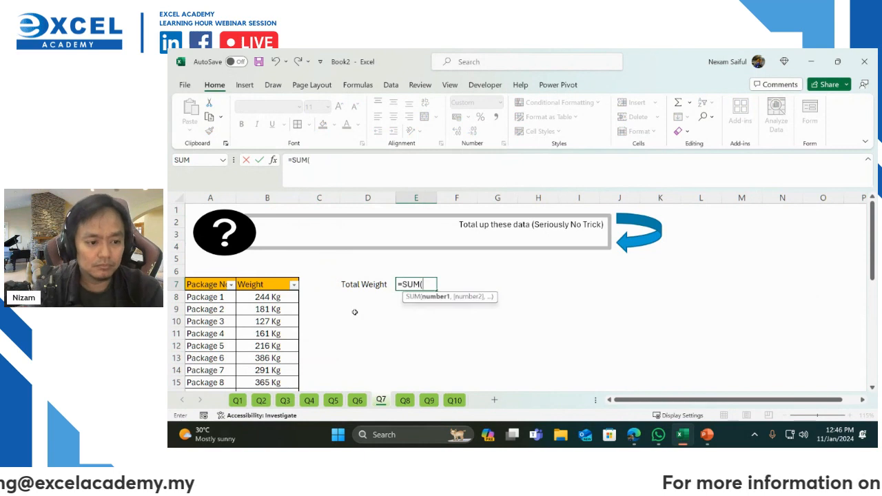
{"action": "key", "text": "Left"}
{"action": "key", "text": "Left"}
{"action": "key", "text": "Left"}
{"action": "key", "text": "Down"}
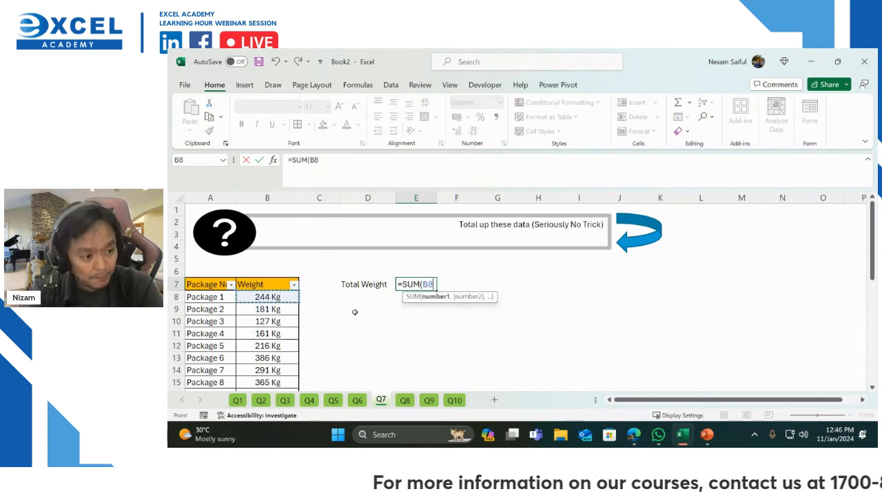
{"action": "key", "text": "ctrl+shift+Down"}
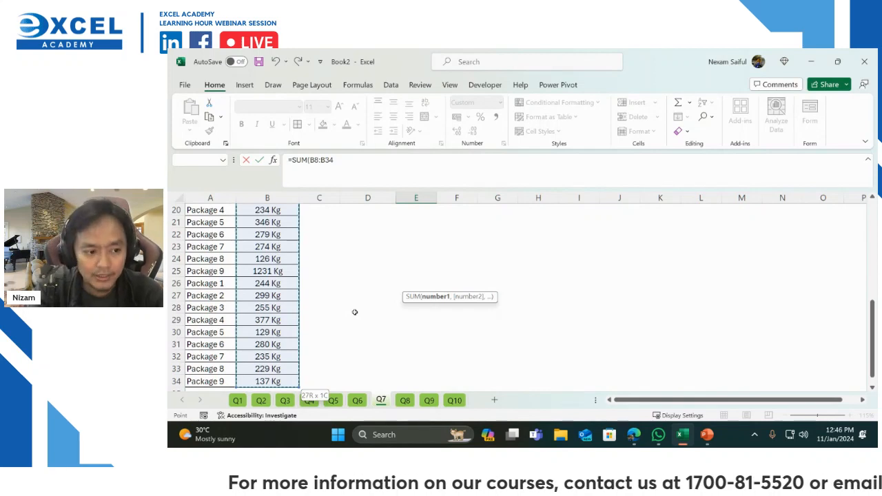
{"action": "key", "text": "Return"}
{"action": "key", "text": "Up"}
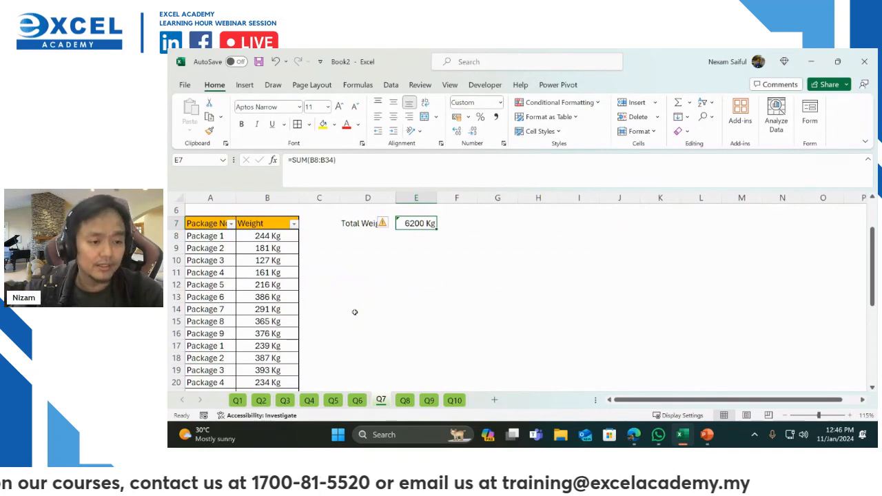
Turn on the Locked protection option for the Total Weight formula cell E7 in its cell format settings
{"action": "left_click", "coordinate": [386, 223]}
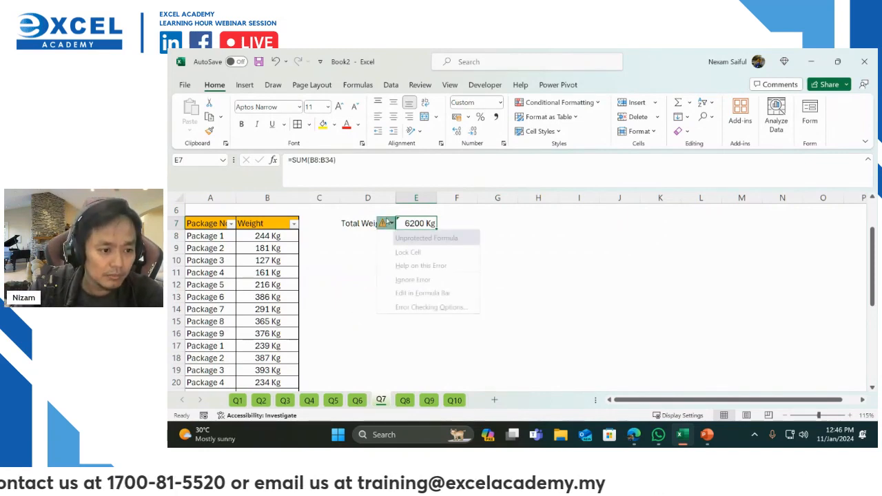
{"action": "right_click", "coordinate": [412, 224]}
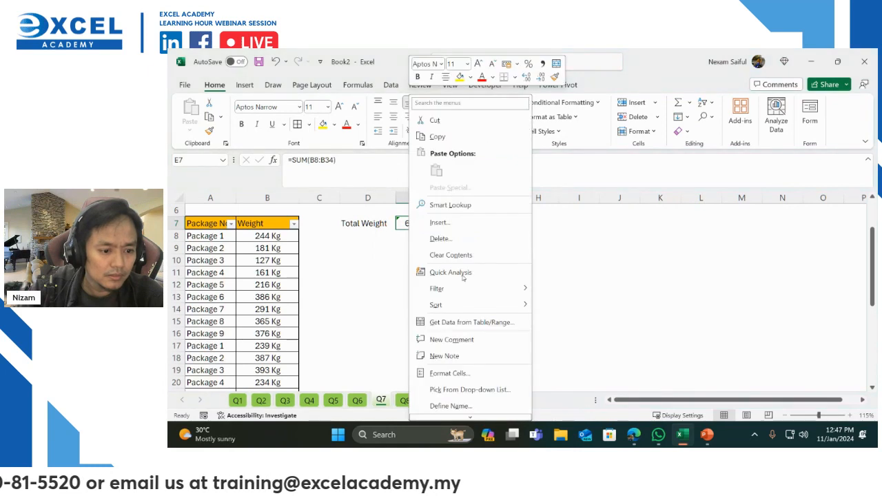
{"action": "left_click", "coordinate": [460, 370]}
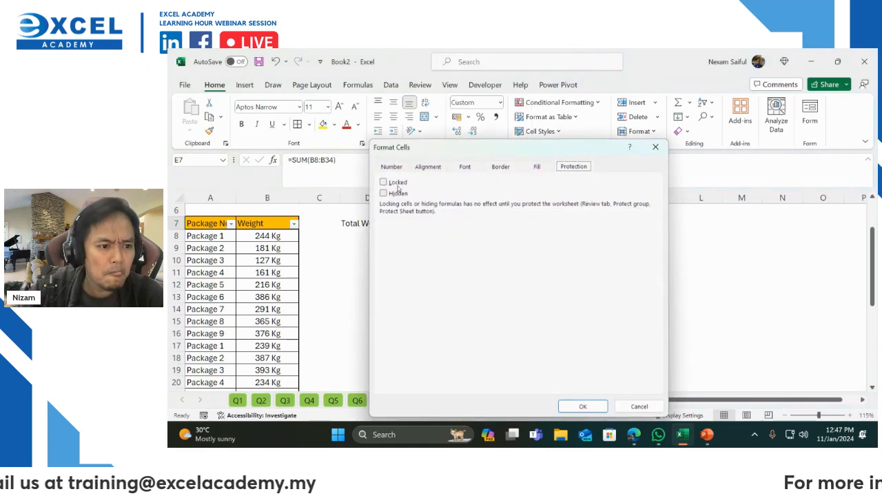
{"action": "left_click", "coordinate": [397, 186]}
{"action": "left_click", "coordinate": [582, 407]}
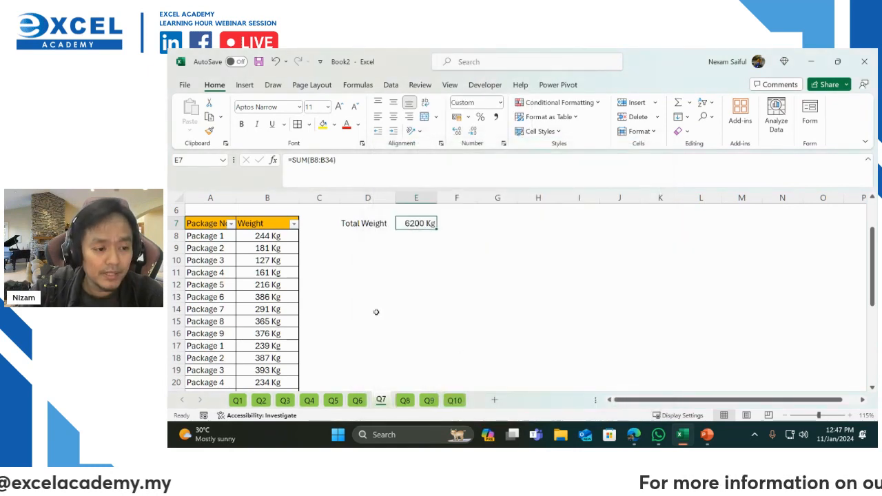
Remove the centre alignment from the weights in B8:B34 and inspect the content of the Package 9 weight in B16
{"action": "scroll", "coordinate": [377, 312], "scroll_direction": "down", "scroll_amount": 3}
{"action": "scroll", "coordinate": [283, 366], "scroll_direction": "down", "scroll_amount": 1}
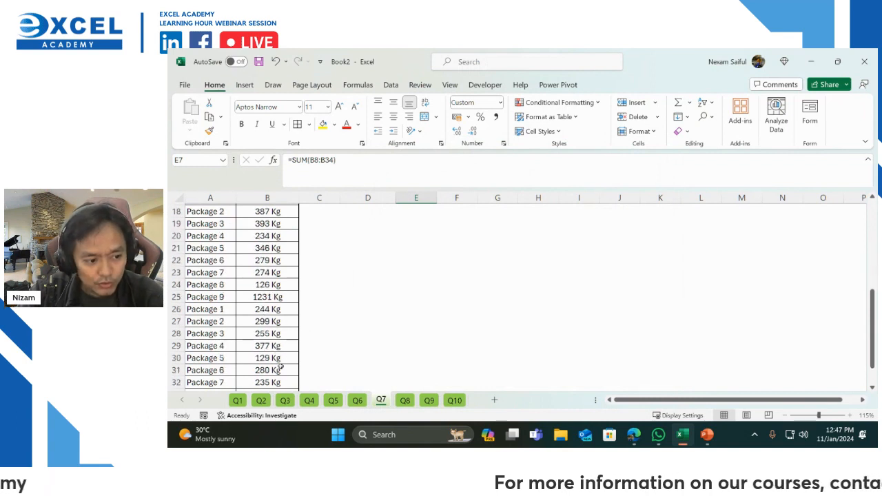
{"action": "scroll", "coordinate": [280, 368], "scroll_direction": "down", "scroll_amount": 1}
{"action": "left_click_drag", "start_coordinate": [279, 358], "coordinate": [275, 249]}
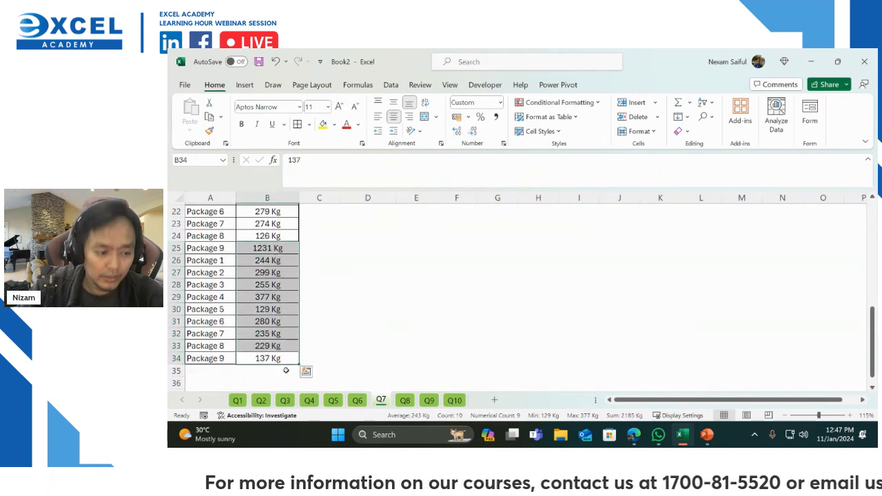
{"action": "left_click_drag", "start_coordinate": [286, 361], "coordinate": [282, 232]}
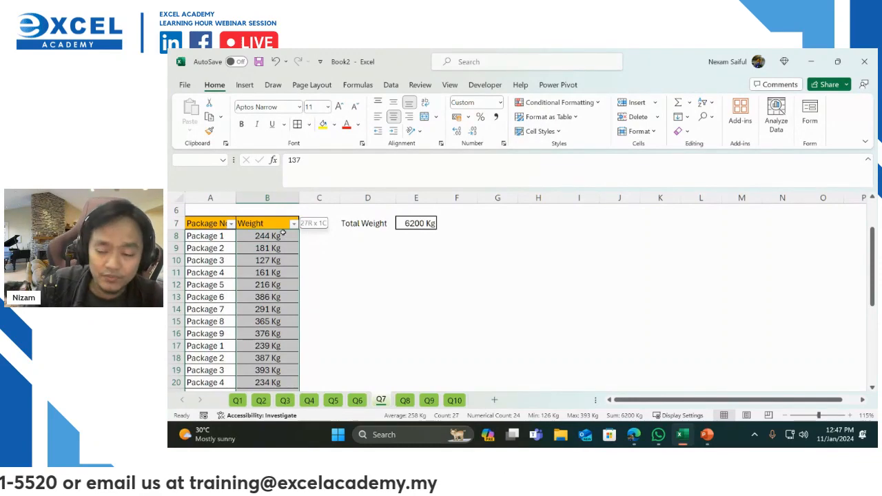
{"action": "left_click_drag", "start_coordinate": [282, 232], "coordinate": [283, 233]}
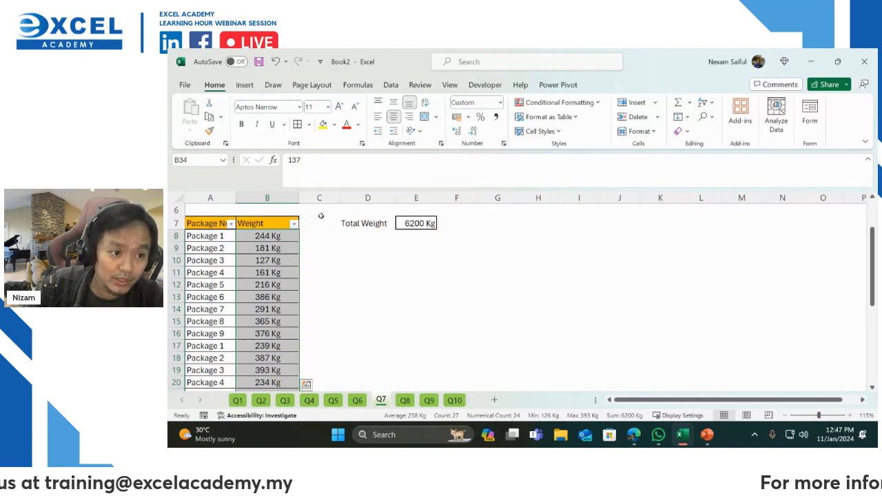
{"action": "scroll", "coordinate": [372, 227], "scroll_direction": "down", "scroll_amount": 6}
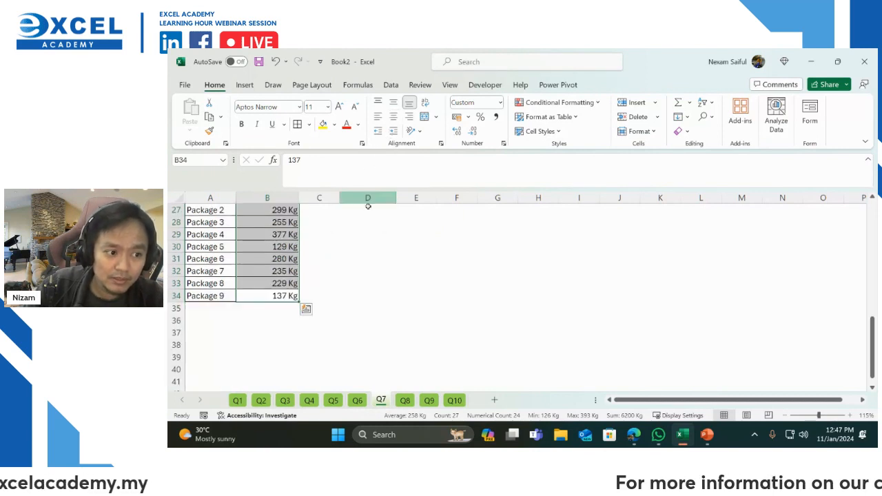
{"action": "scroll", "coordinate": [378, 265], "scroll_direction": "up", "scroll_amount": 4}
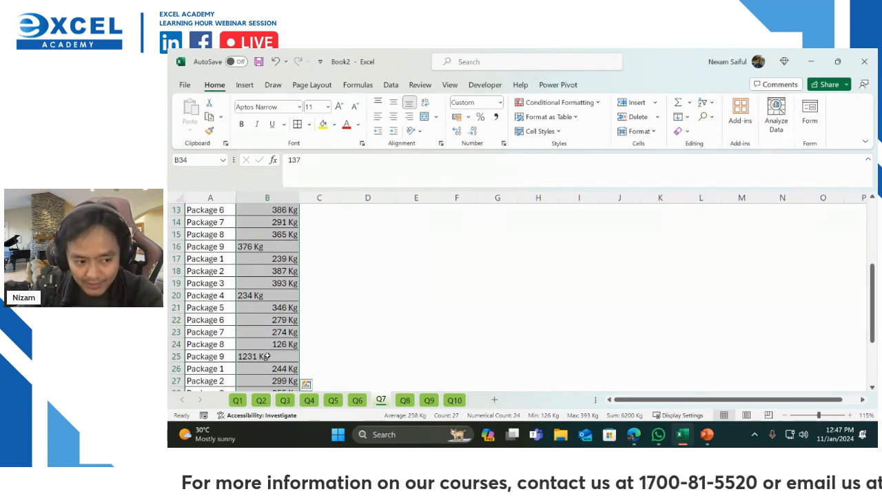
{"action": "scroll", "coordinate": [272, 354], "scroll_direction": "up", "scroll_amount": 2}
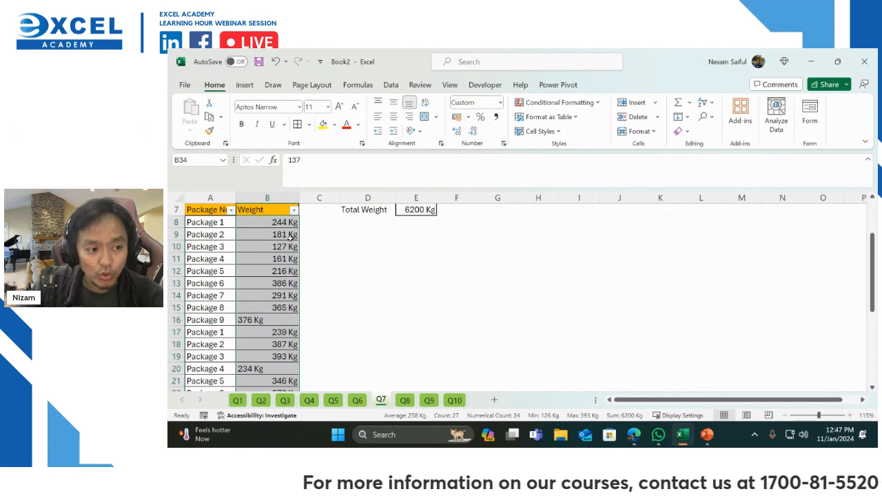
{"action": "left_click", "coordinate": [254, 321]}
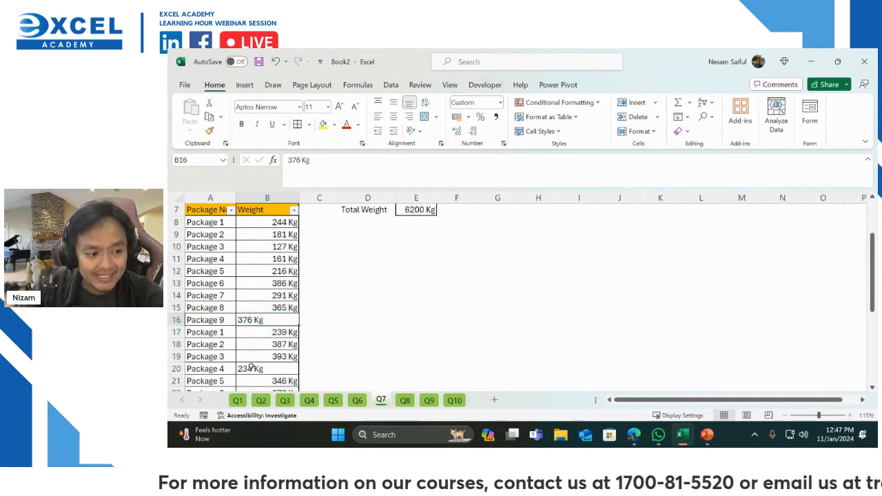
{"action": "scroll", "coordinate": [277, 313], "scroll_direction": "down", "scroll_amount": 3}
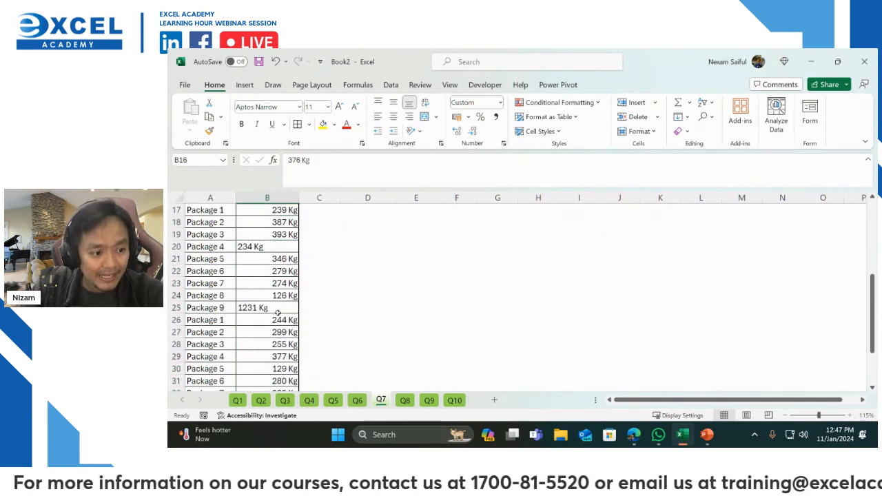
{"action": "scroll", "coordinate": [277, 313], "scroll_direction": "down", "scroll_amount": 2}
Try AutoSum in cell B35 directly below the weights, then cancel the formula
{"action": "left_click", "coordinate": [276, 356]}
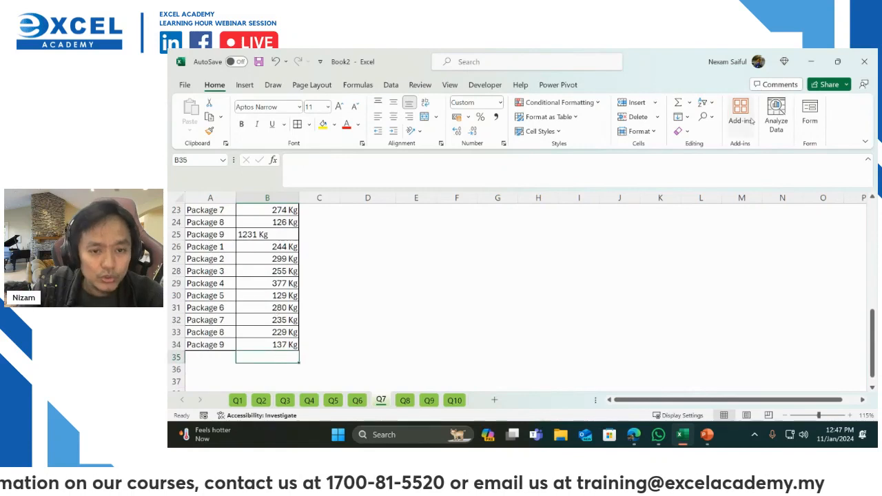
{"action": "left_click", "coordinate": [680, 104]}
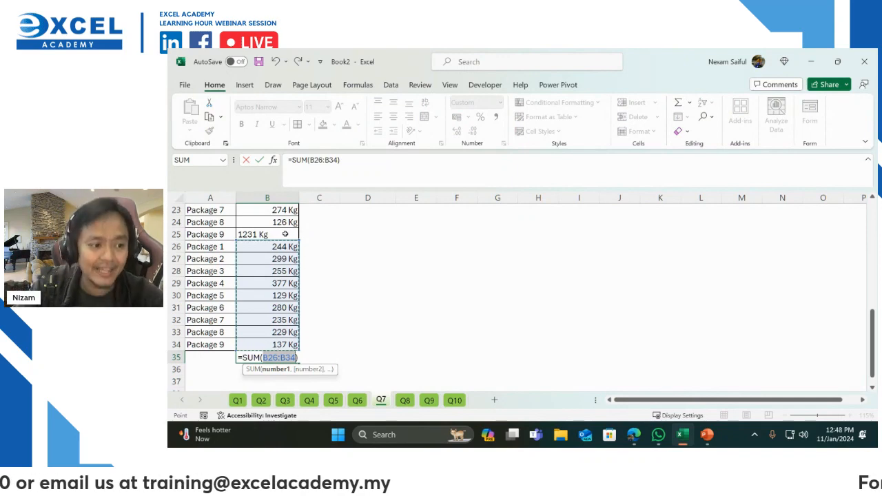
{"action": "key", "text": "Escape"}
{"action": "scroll", "coordinate": [360, 319], "scroll_direction": "up", "scroll_amount": 1}
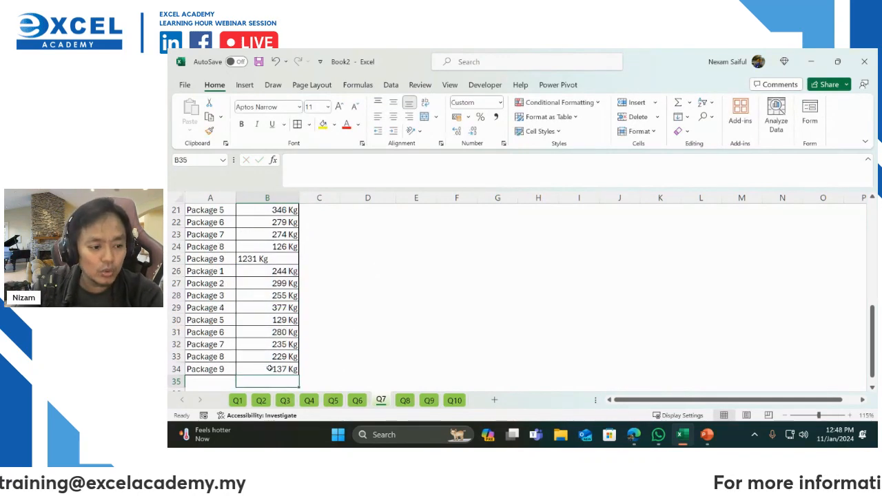
Centre-align the weights in B8:B34 and remove the centring again
{"action": "left_click_drag", "start_coordinate": [269, 372], "coordinate": [310, 234]}
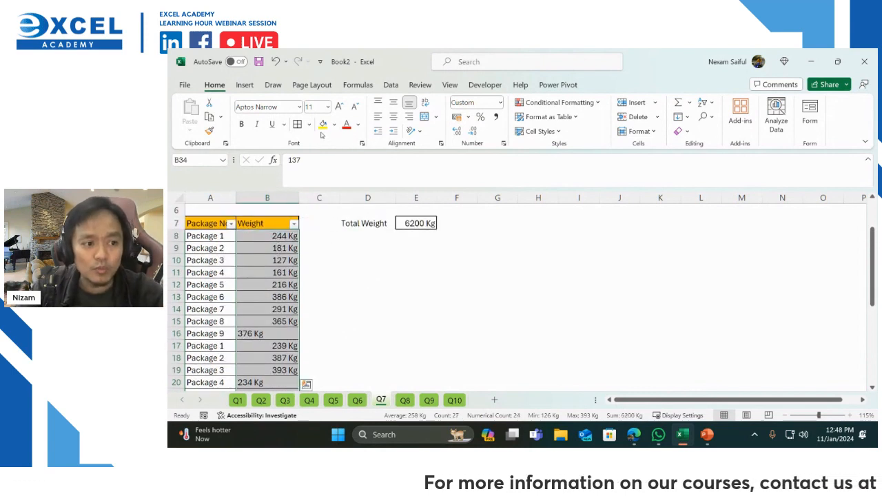
{"action": "left_click", "coordinate": [394, 117]}
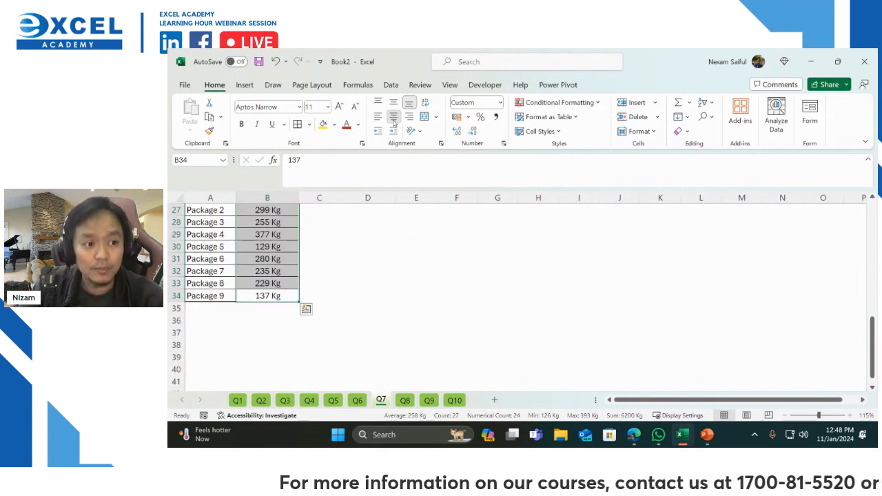
{"action": "left_click", "coordinate": [394, 118]}
Replace the text weight in cell B25 with the plain number 1231
{"action": "scroll", "coordinate": [402, 319], "scroll_direction": "up", "scroll_amount": 1}
{"action": "scroll", "coordinate": [402, 319], "scroll_direction": "up", "scroll_amount": 1}
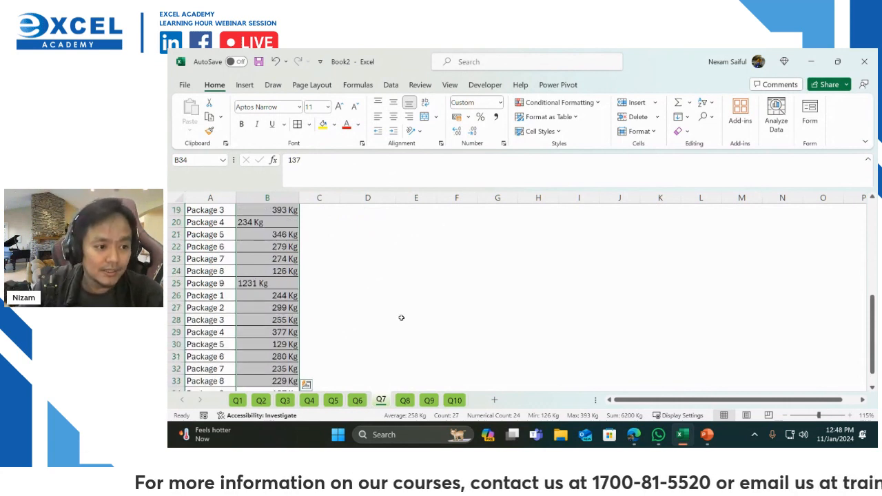
{"action": "scroll", "coordinate": [396, 314], "scroll_direction": "up", "scroll_amount": 1}
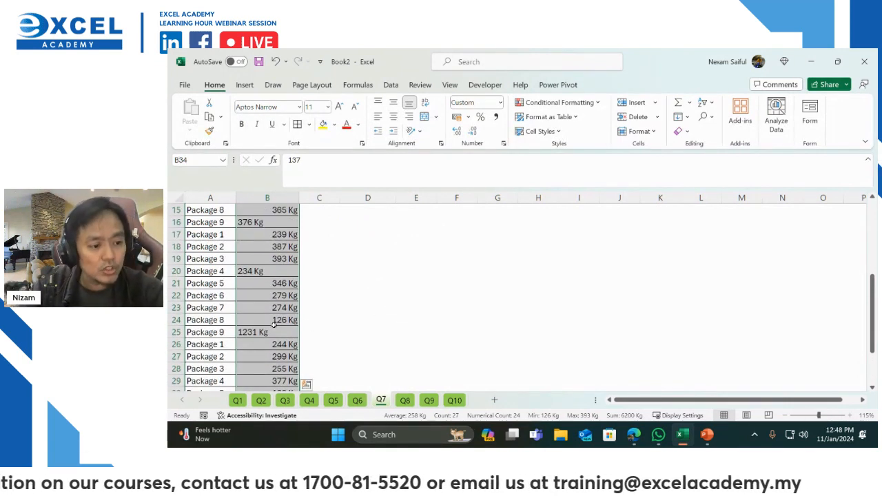
{"action": "left_click", "coordinate": [274, 329]}
{"action": "type", "text": "12"}
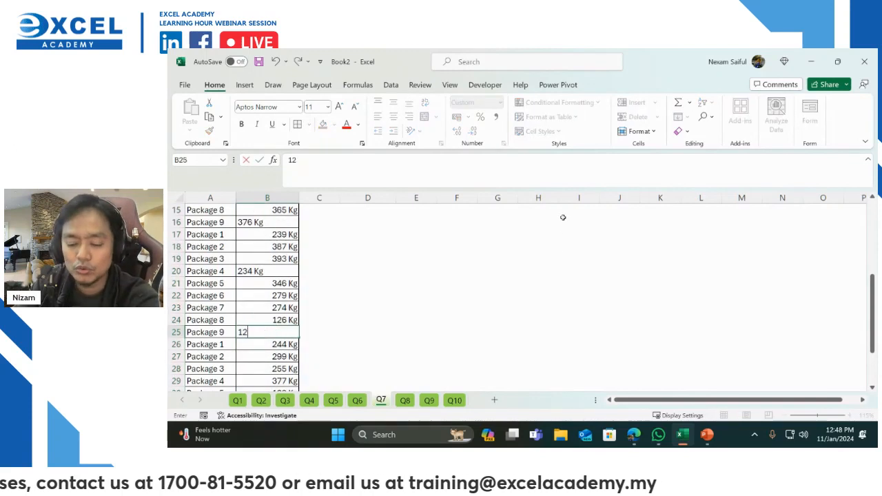
{"action": "type", "text": "31"}
{"action": "key", "text": "Return"}
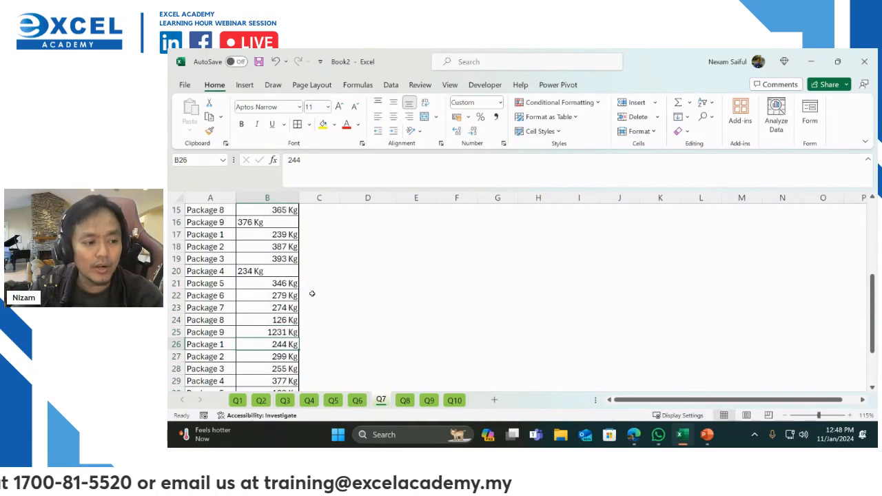
Replace the text weights with plain numbers: 234 in cell B20 and 376 in cell B16
{"action": "left_click", "coordinate": [278, 272]}
{"action": "type", "text": "23"}
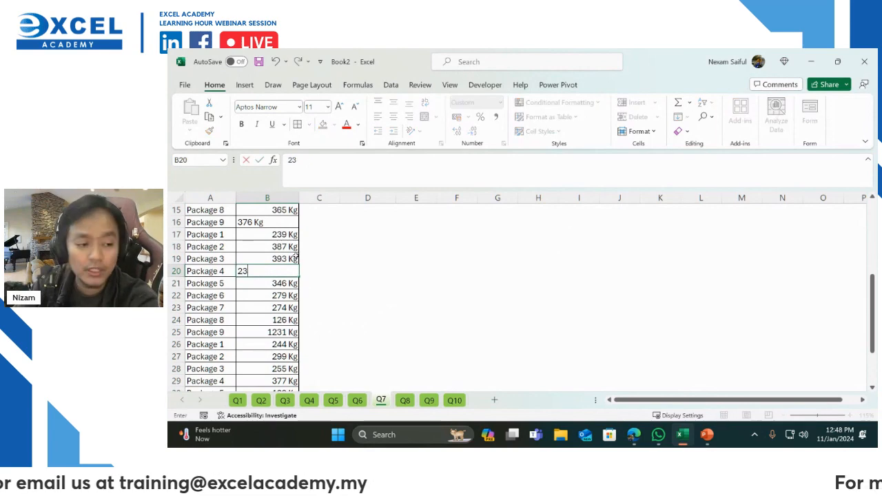
{"action": "type", "text": "4"}
{"action": "key", "text": "Return"}
{"action": "left_click", "coordinate": [281, 220]}
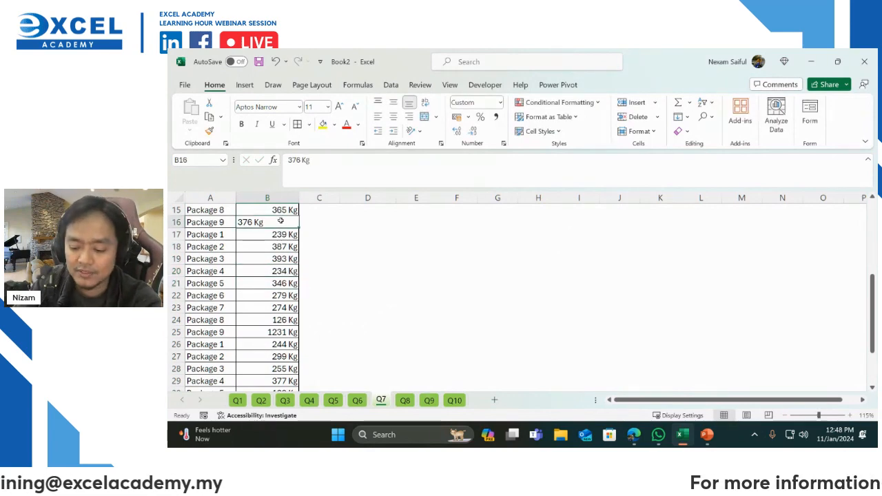
{"action": "type", "text": "376"}
{"action": "key", "text": "Return"}
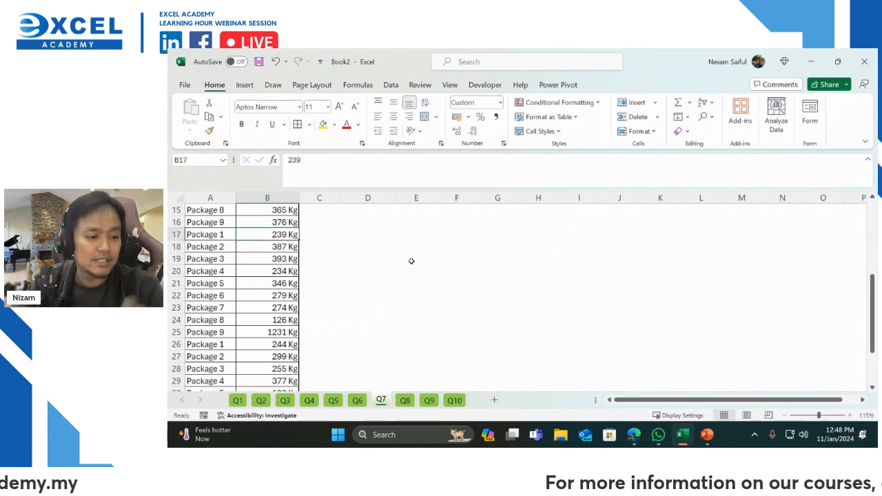
{"action": "scroll", "coordinate": [412, 261], "scroll_direction": "up", "scroll_amount": 4}
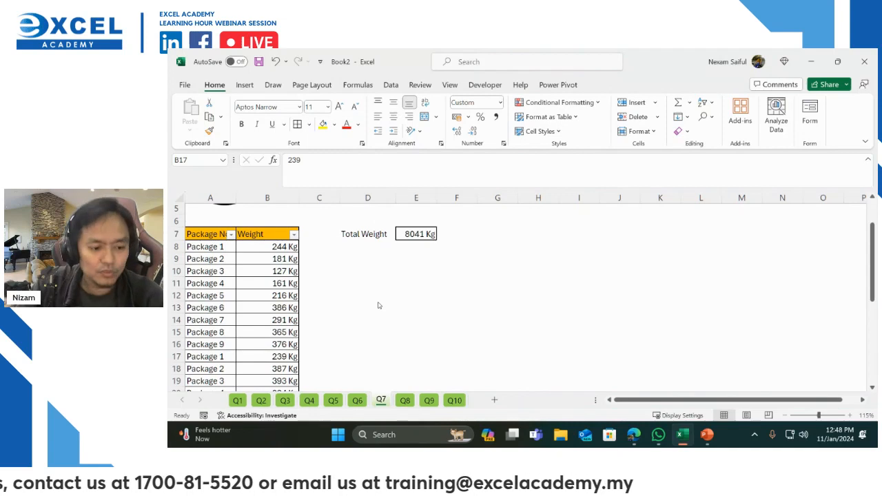
Open the Q8 sheet and look over its question and Data column
{"action": "left_click", "coordinate": [404, 405]}
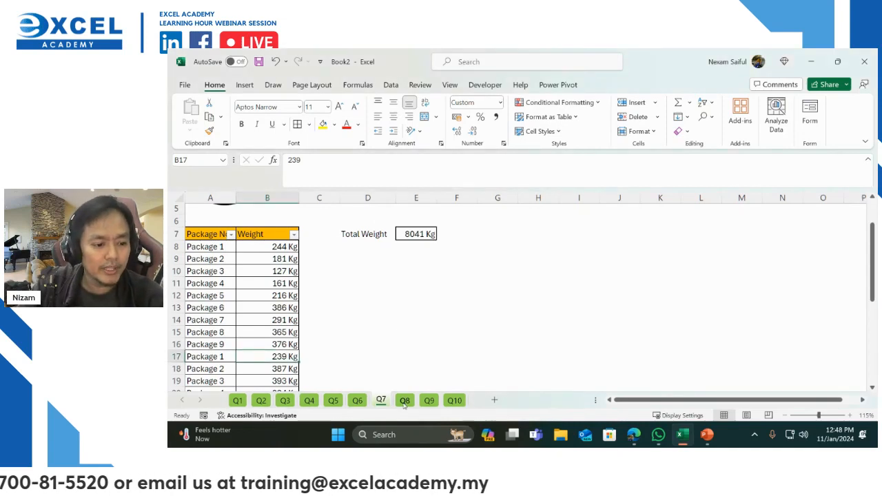
{"action": "left_click", "coordinate": [404, 403]}
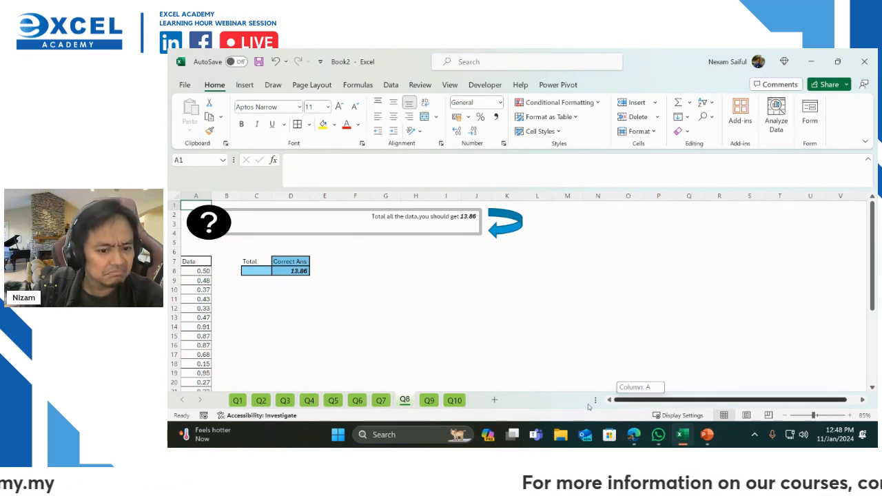
{"action": "scroll", "coordinate": [213, 297], "scroll_direction": "down", "scroll_amount": 6}
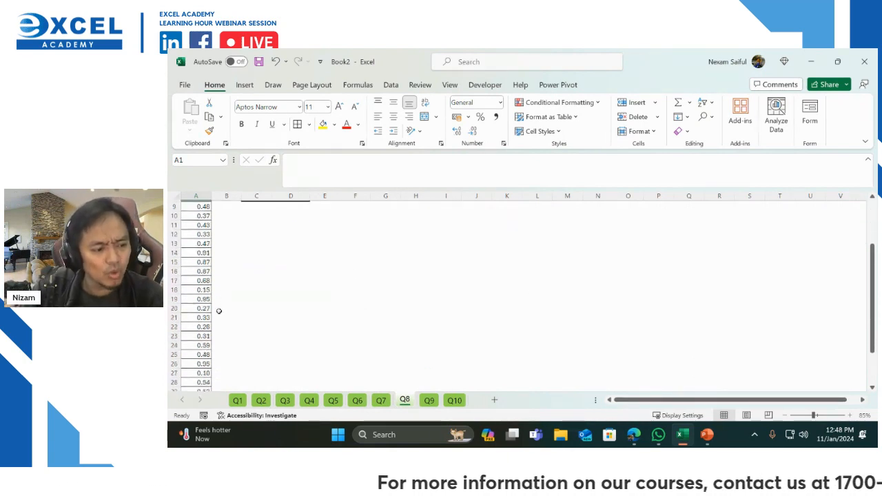
{"action": "scroll", "coordinate": [217, 311], "scroll_direction": "up", "scroll_amount": 5}
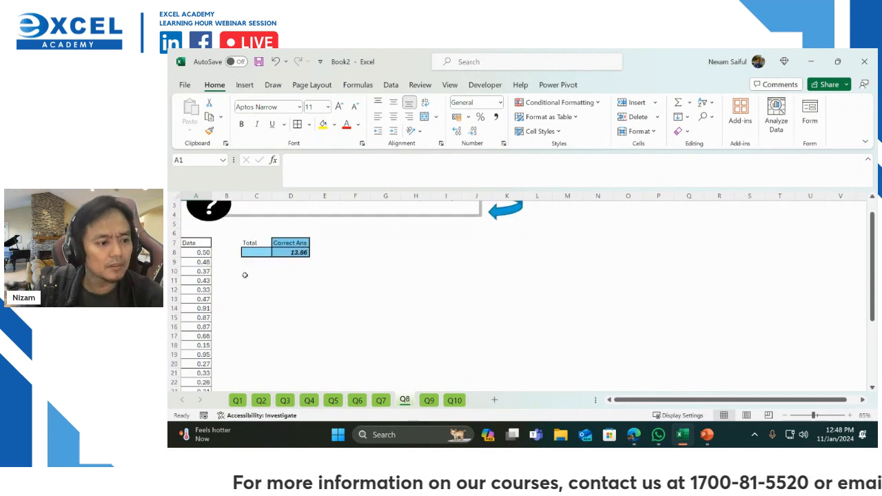
Enter the formula =SUM(A8) in the Total cell C8
{"action": "left_click", "coordinate": [258, 252]}
{"action": "type", "text": "="}
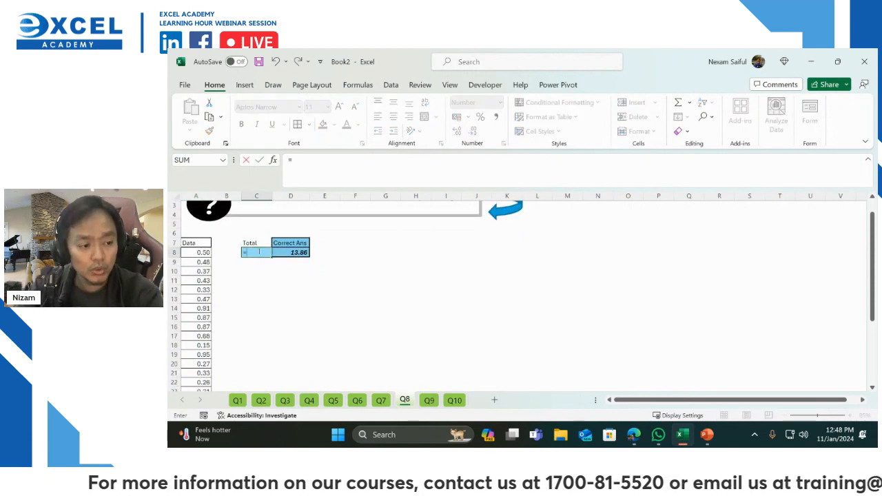
{"action": "type", "text": "sum"}
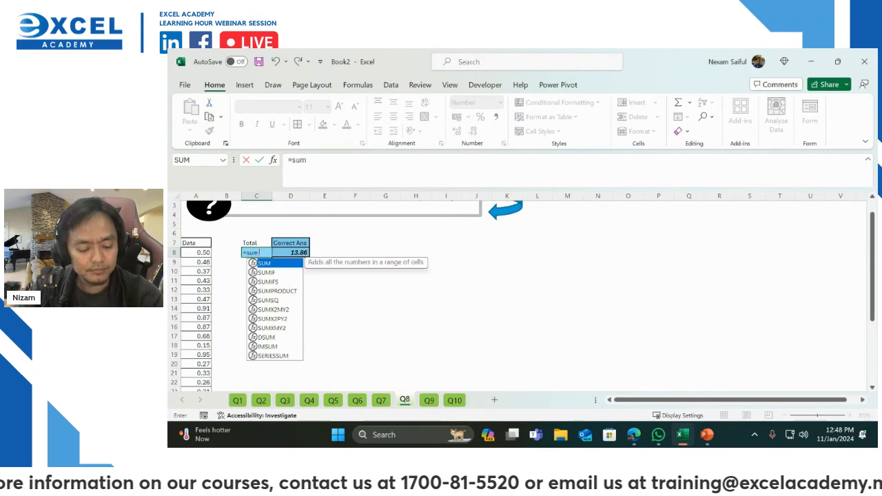
{"action": "key", "text": "Tab"}
{"action": "left_click", "coordinate": [188, 254]}
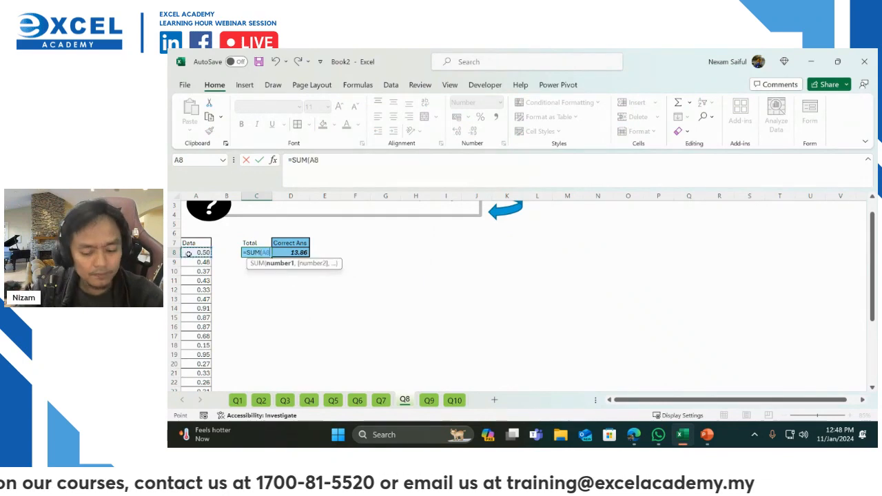
{"action": "key", "text": "shift+Return"}
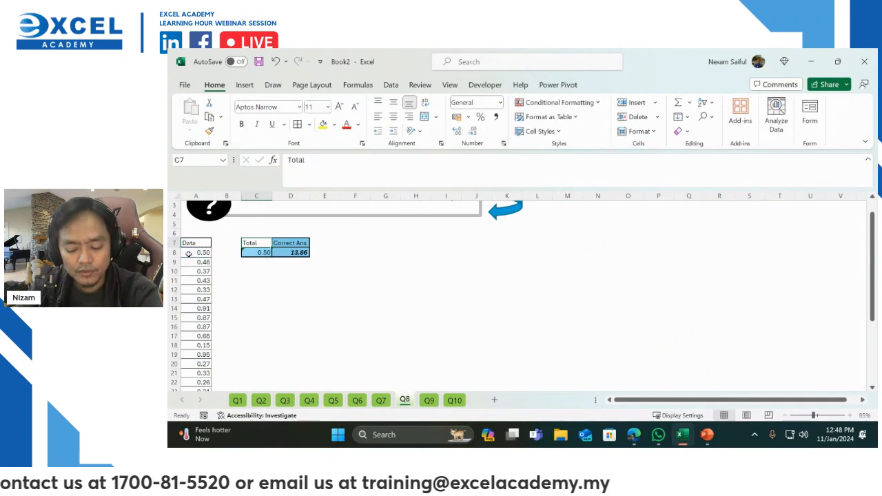
Replace the Total formula in cell C8 with =SUM(A8:A34) so it covers the whole Data column
{"action": "left_click", "coordinate": [257, 252]}
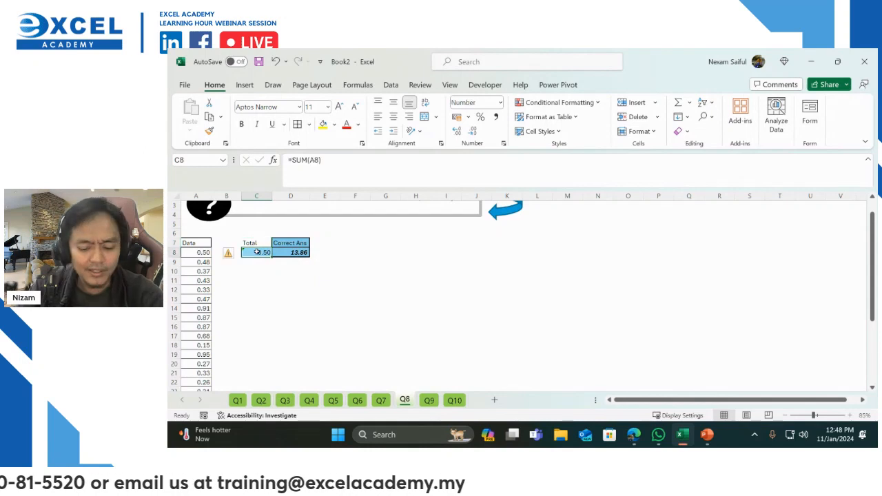
{"action": "type", "text": "=sum"}
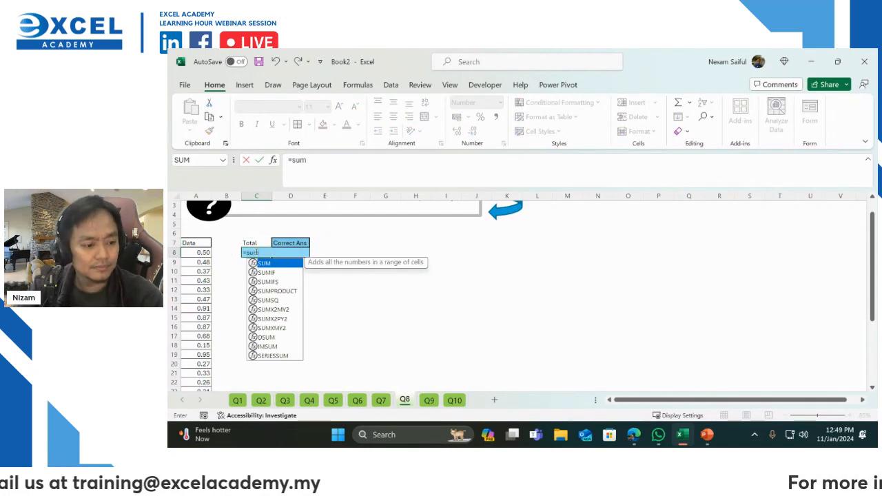
{"action": "key", "text": "Tab"}
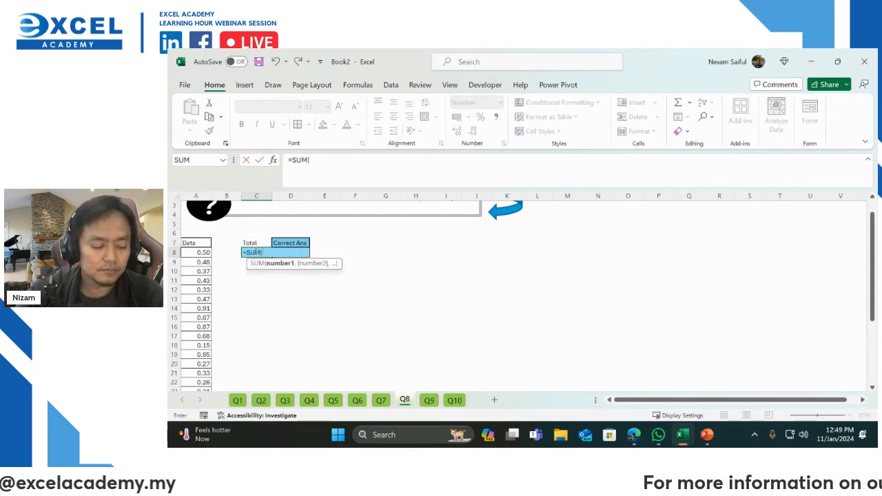
{"action": "key", "text": "Left"}
{"action": "key", "text": "Left"}
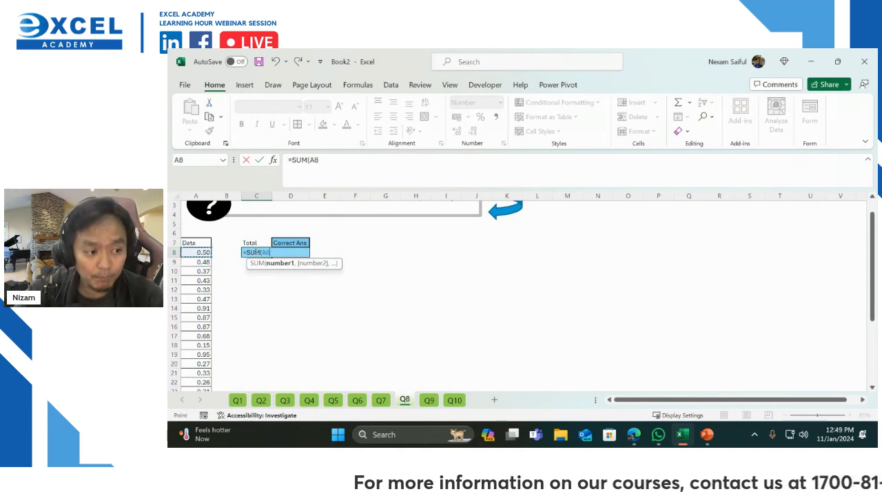
{"action": "key", "text": "ctrl+shift+Down"}
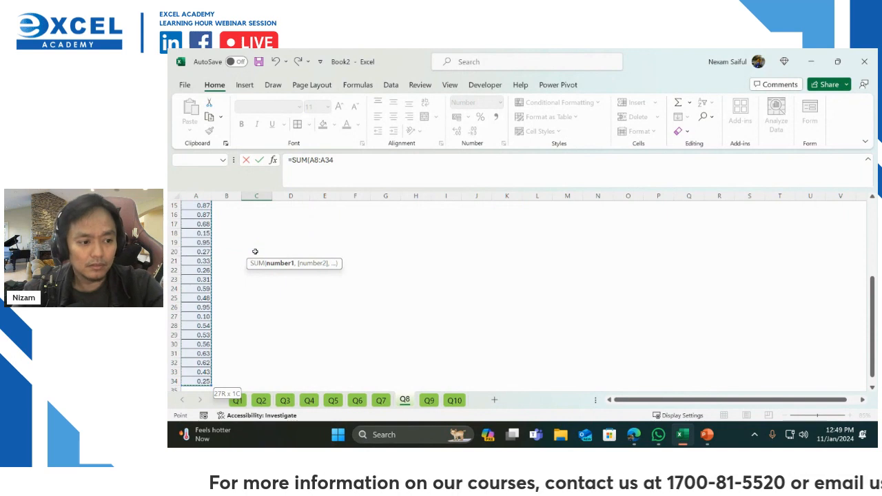
{"action": "key", "text": "Return"}
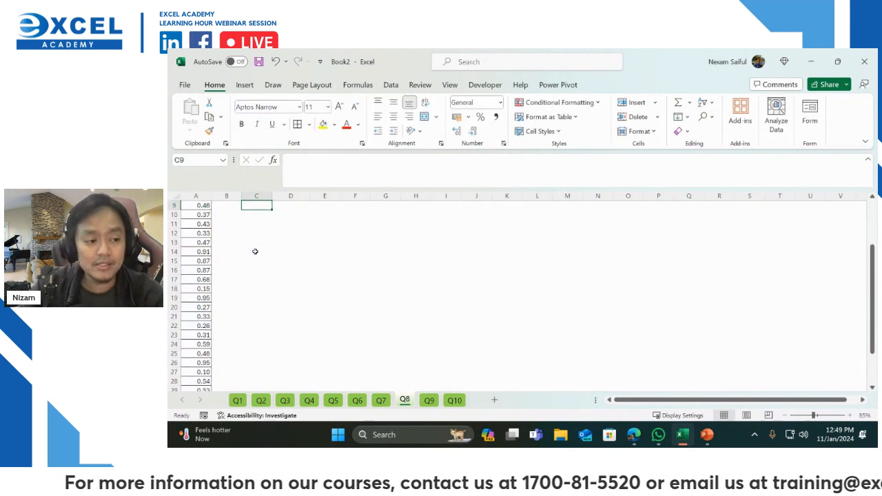
{"action": "scroll", "coordinate": [255, 252], "scroll_direction": "up", "scroll_amount": 2}
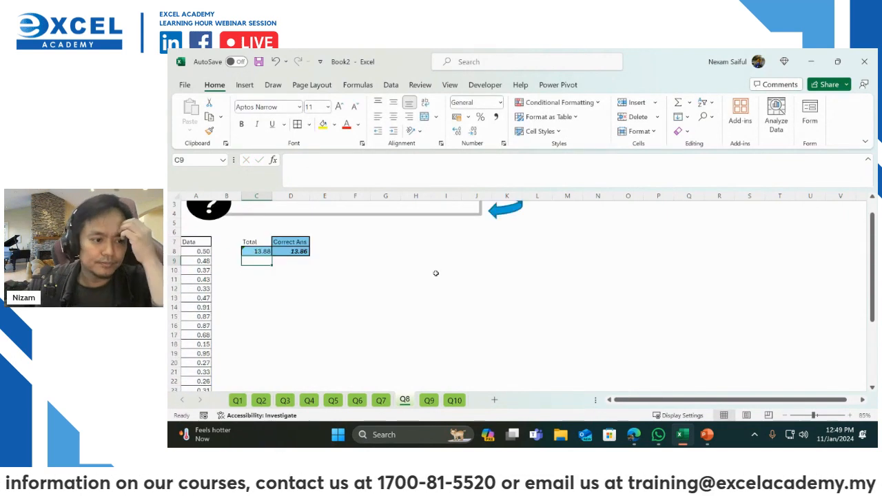
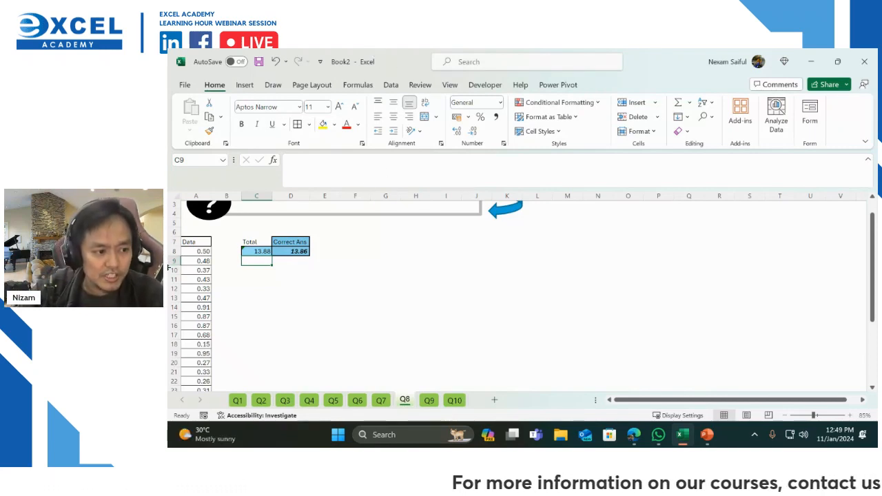
Examine the full unrounded value behind the first Data entry in cell A8
{"action": "left_click", "coordinate": [196, 252]}
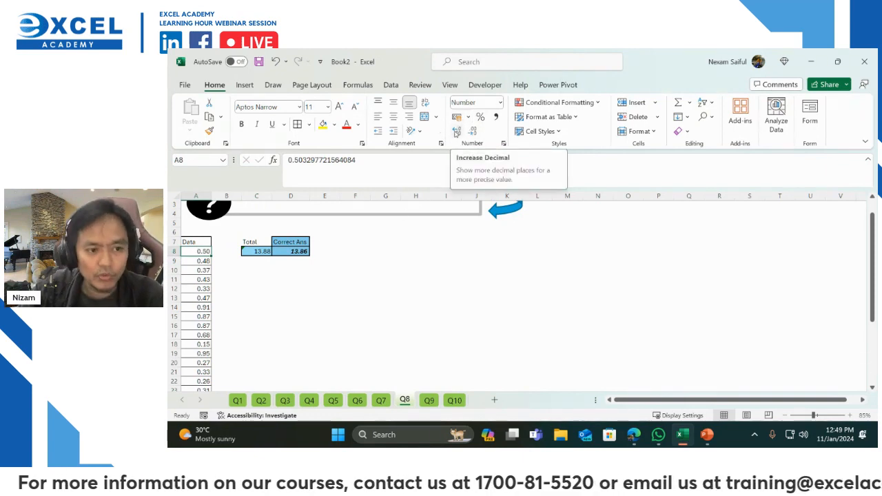
{"action": "left_click", "coordinate": [456, 132]}
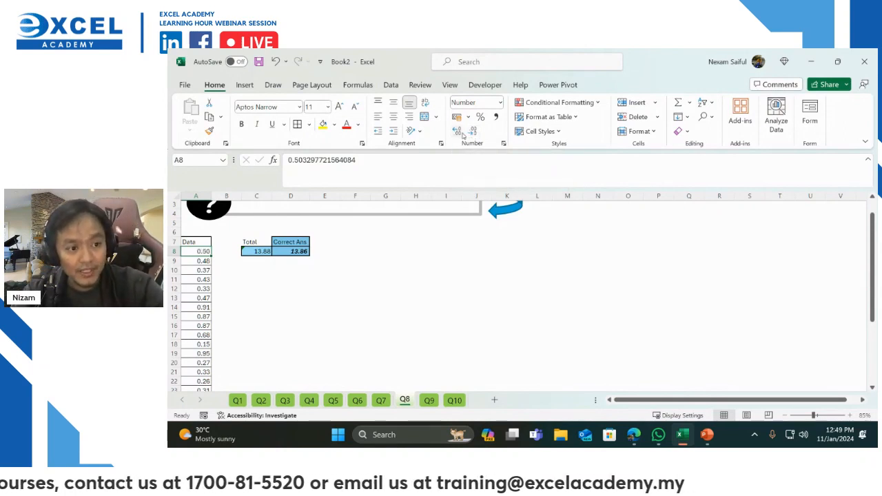
{"action": "left_click", "coordinate": [458, 133]}
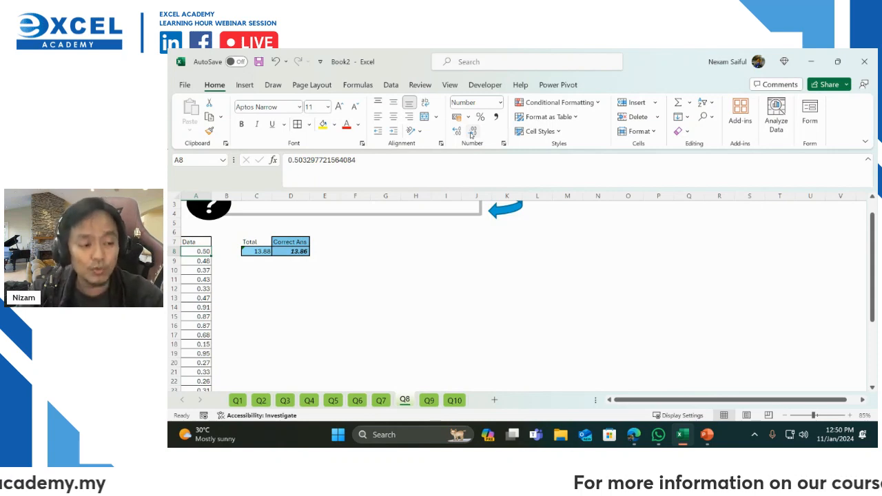
Enter =ROUND(A8,2) in cell B8 and fill it down beside the Data column to row 34
{"action": "left_click", "coordinate": [222, 250]}
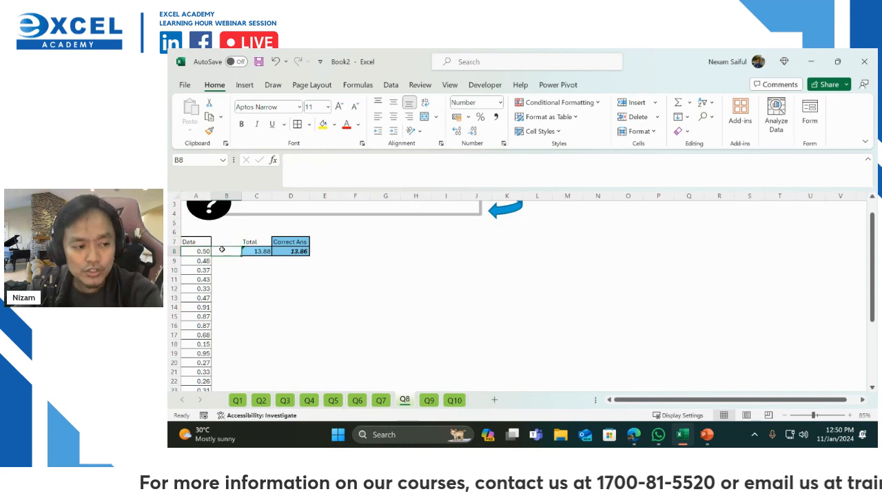
{"action": "type", "text": "=round"}
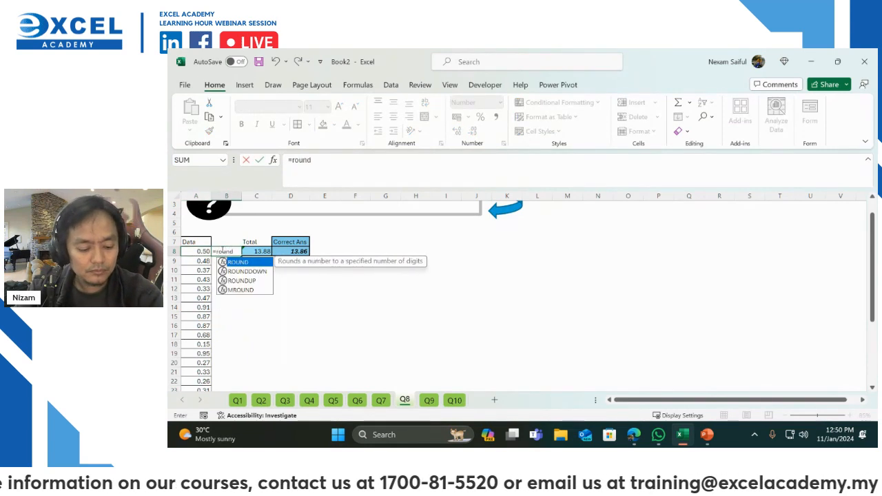
{"action": "key", "text": "Tab"}
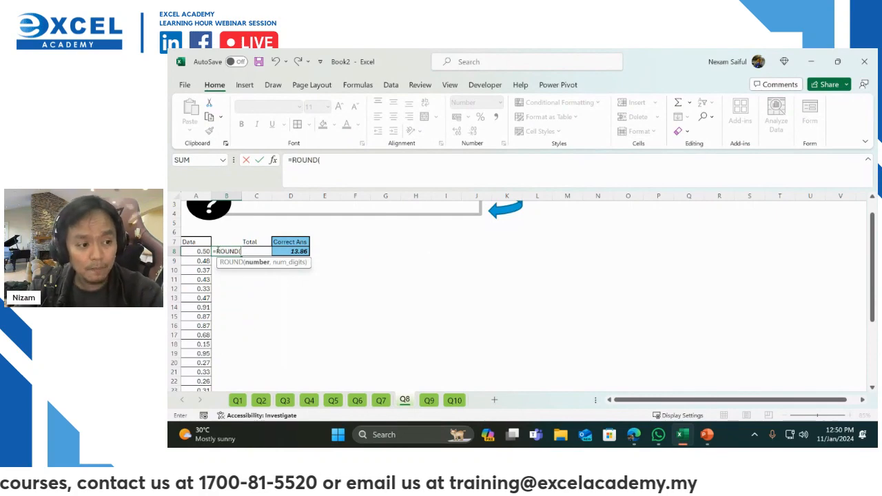
{"action": "left_click", "coordinate": [198, 251]}
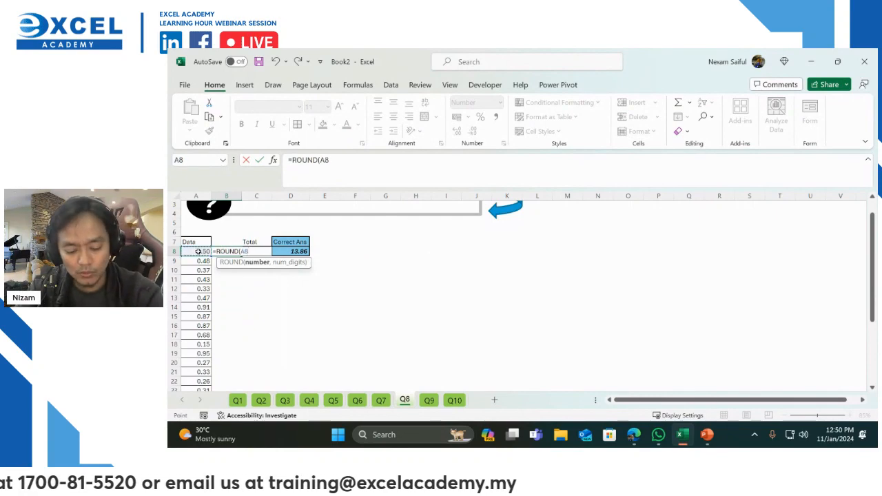
{"action": "type", "text": ","}
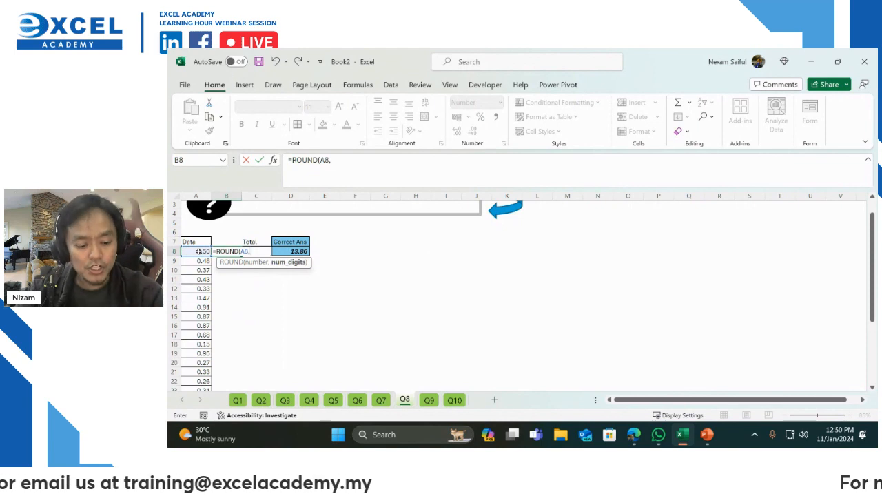
{"action": "type", "text": "2"}
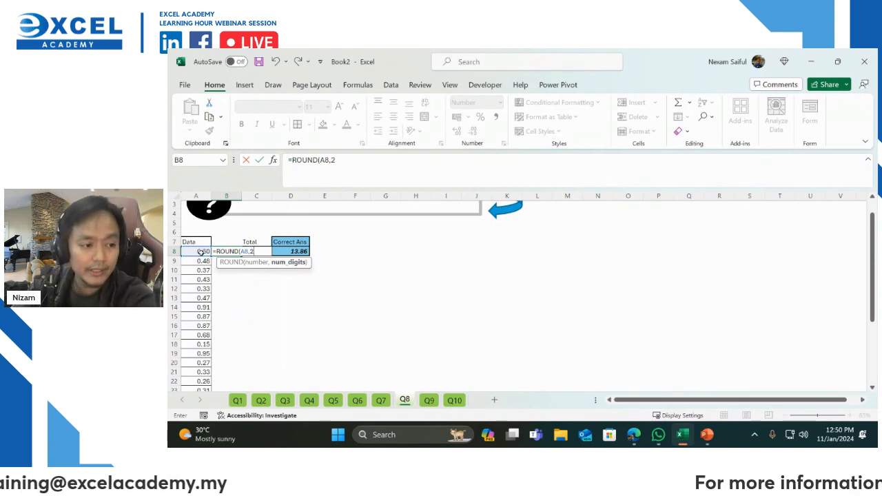
{"action": "key", "text": "Return"}
{"action": "left_click", "coordinate": [227, 251]}
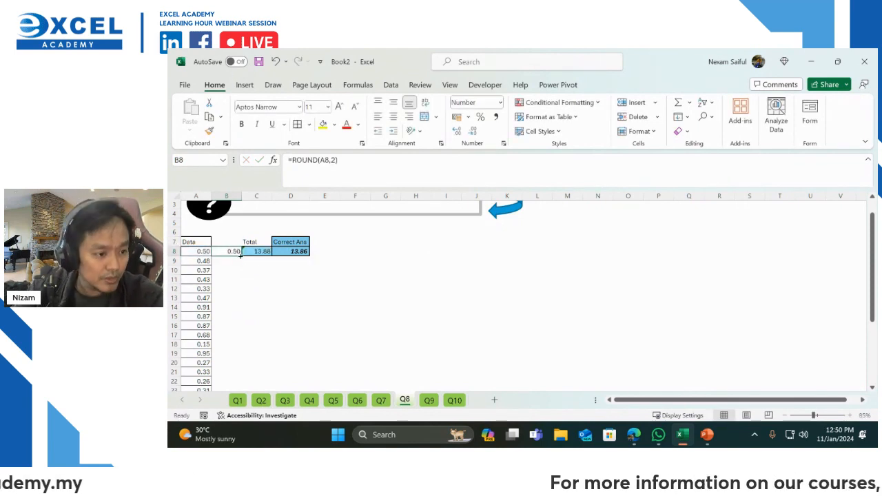
{"action": "double_click", "coordinate": [241, 255]}
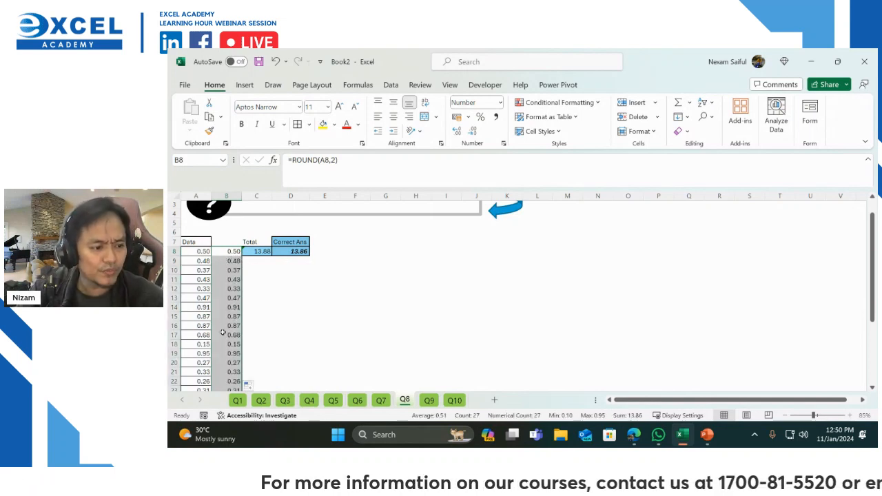
{"action": "scroll", "coordinate": [239, 329], "scroll_direction": "down", "scroll_amount": 1}
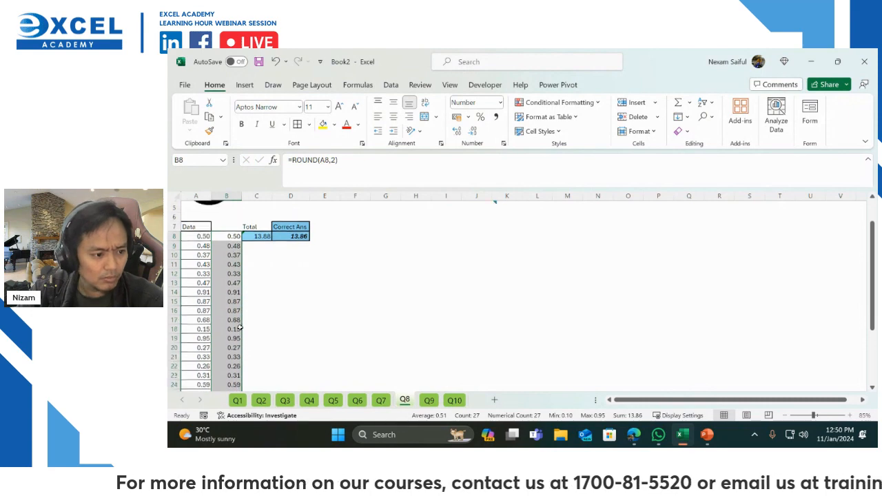
Total the rounded values with =SUM(B8:B34) in cell C9
{"action": "scroll", "coordinate": [240, 329], "scroll_direction": "up", "scroll_amount": 2}
{"action": "left_click", "coordinate": [259, 280]}
{"action": "type", "text": "="}
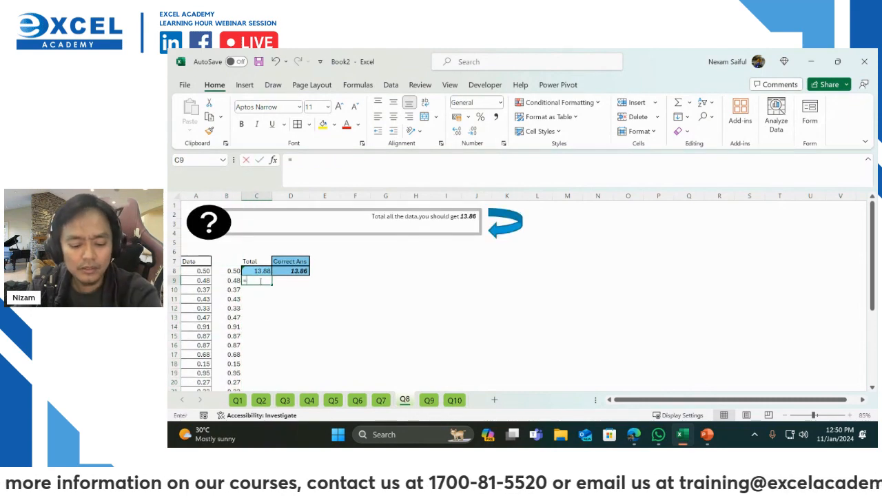
{"action": "type", "text": "sum"}
{"action": "key", "text": "Tab"}
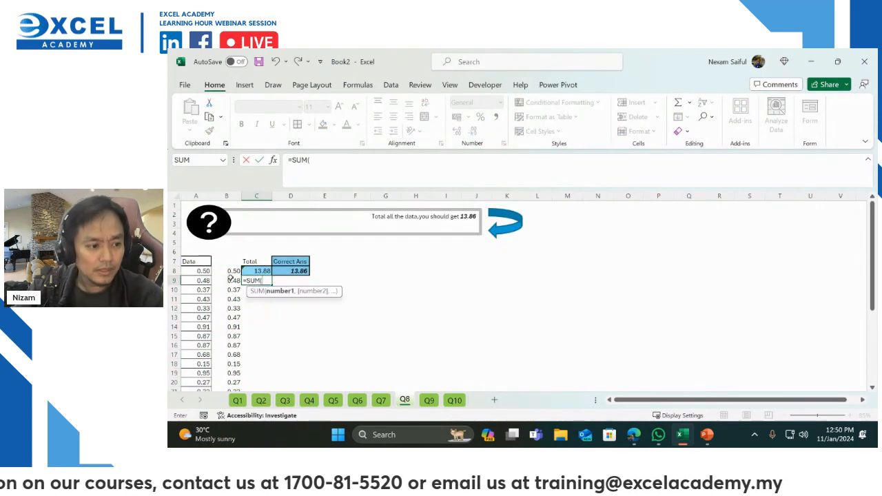
{"action": "left_click", "coordinate": [232, 271]}
{"action": "key", "text": "ctrl+shift+Down"}
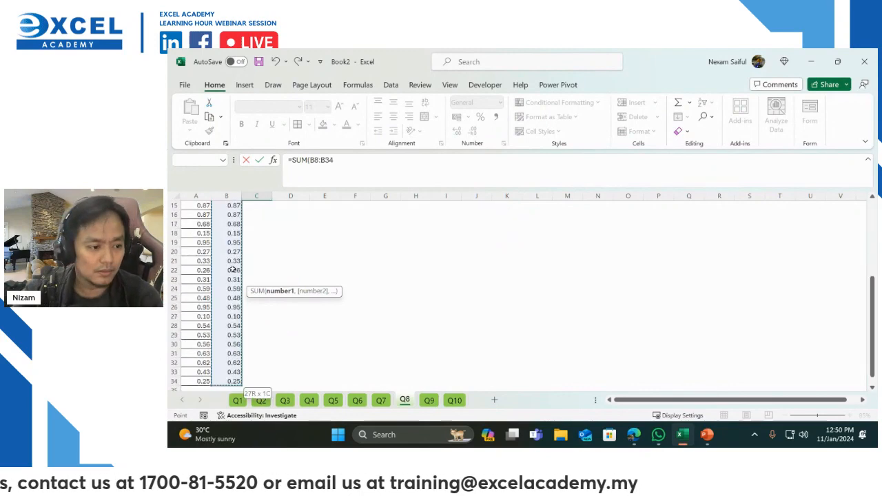
{"action": "key", "text": "Return"}
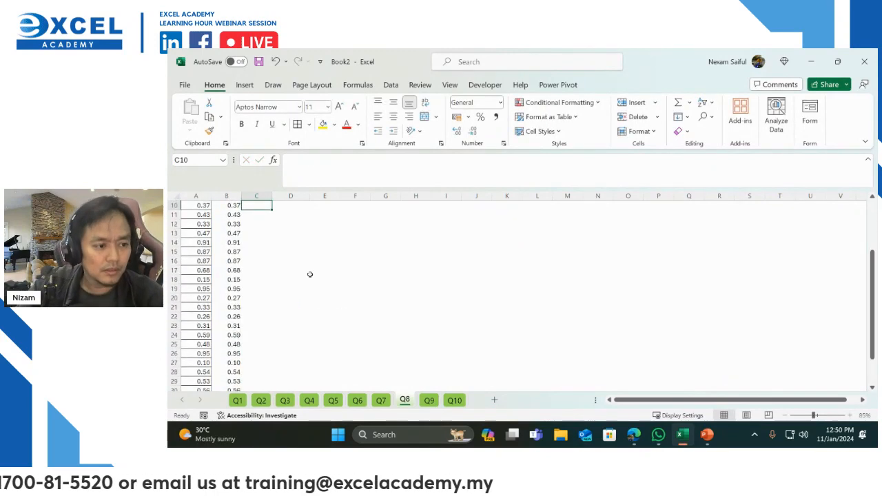
{"action": "scroll", "coordinate": [310, 274], "scroll_direction": "up", "scroll_amount": 2}
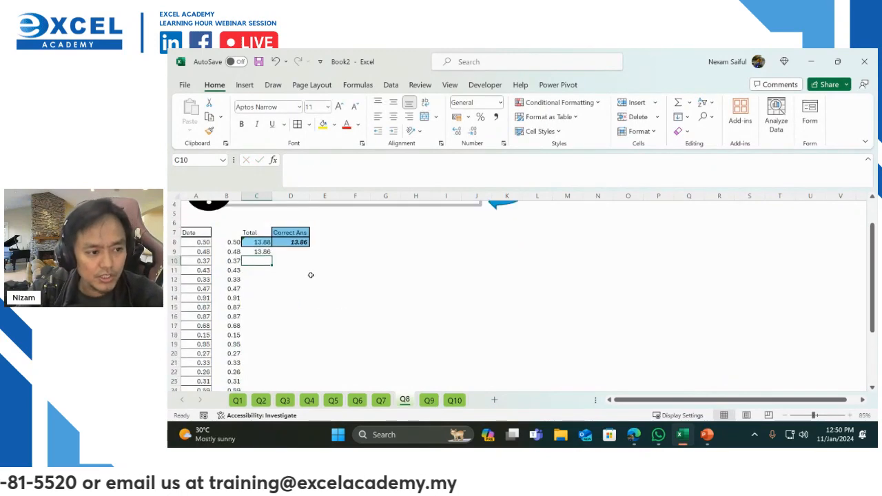
Compare the formulas behind the two totals in cells C8 and C9
{"action": "left_click", "coordinate": [264, 252]}
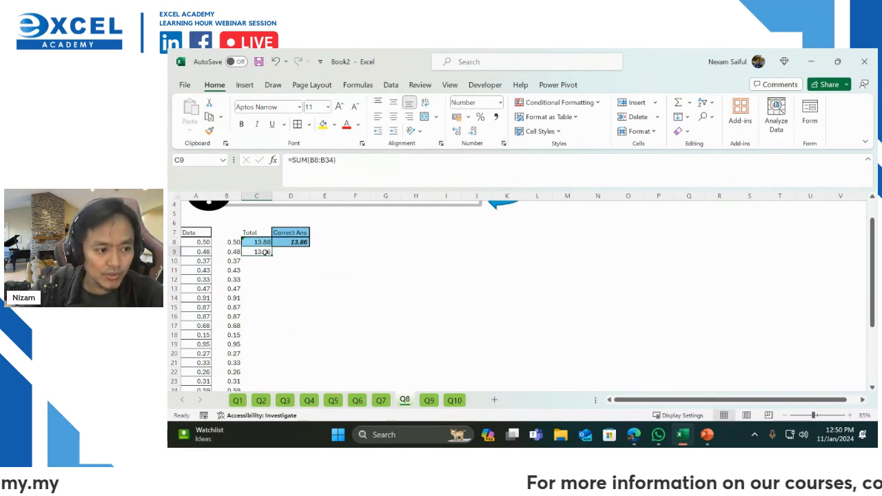
{"action": "left_click", "coordinate": [263, 242]}
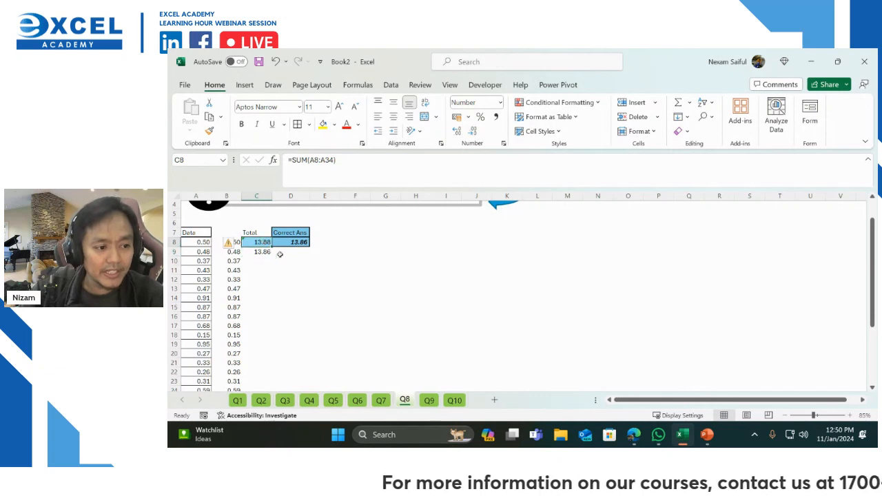
{"action": "left_click", "coordinate": [258, 253]}
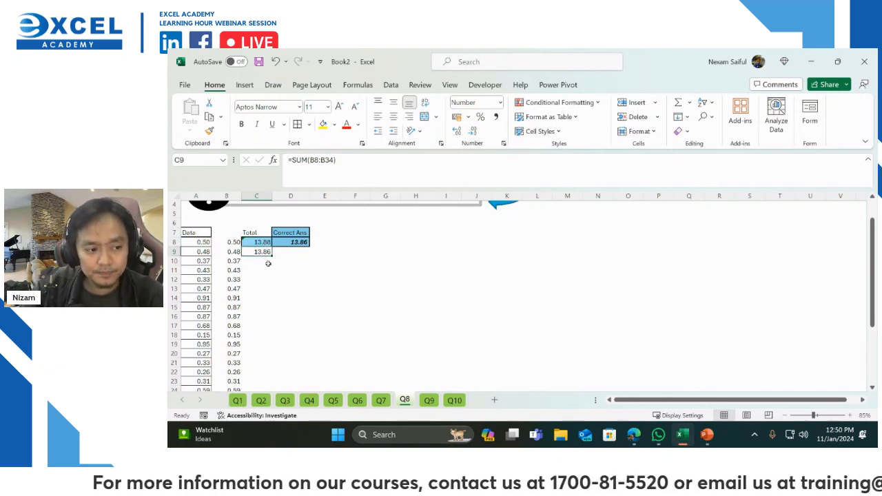
Enter 1000 in cell D11 and multiply the unrounded total by it with =C8*D11 in cell E11
{"action": "left_click", "coordinate": [297, 269]}
{"action": "type", "text": "1000"}
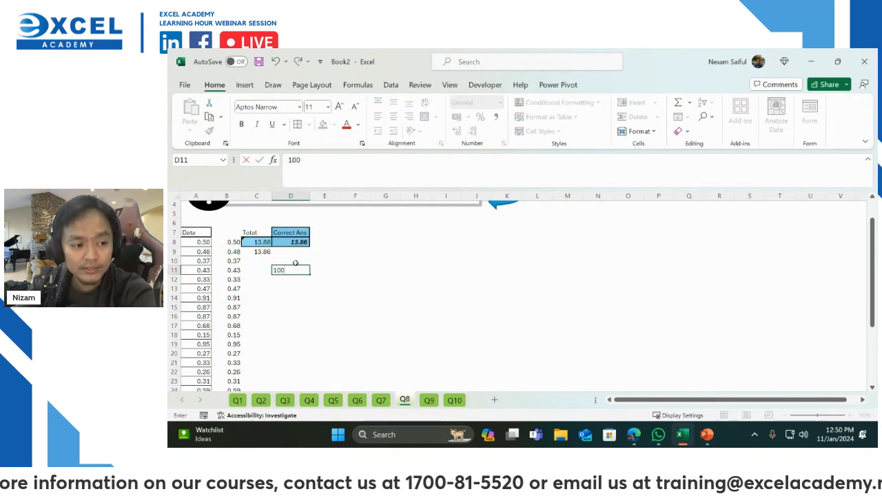
{"action": "left_click", "coordinate": [331, 269]}
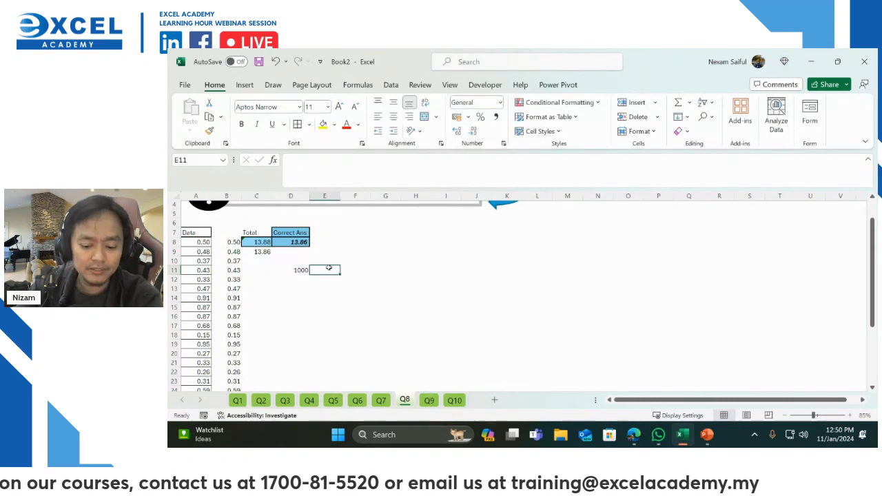
{"action": "type", "text": "="}
{"action": "left_click", "coordinate": [252, 241]}
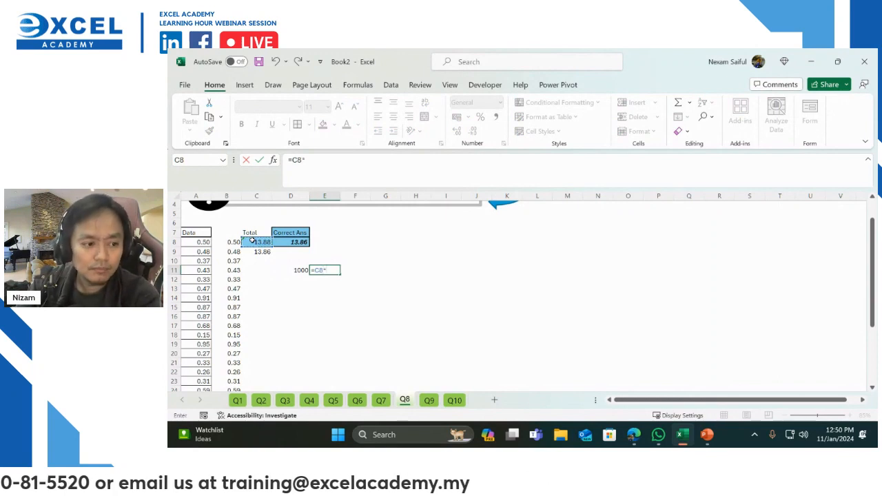
{"action": "type", "text": "*"}
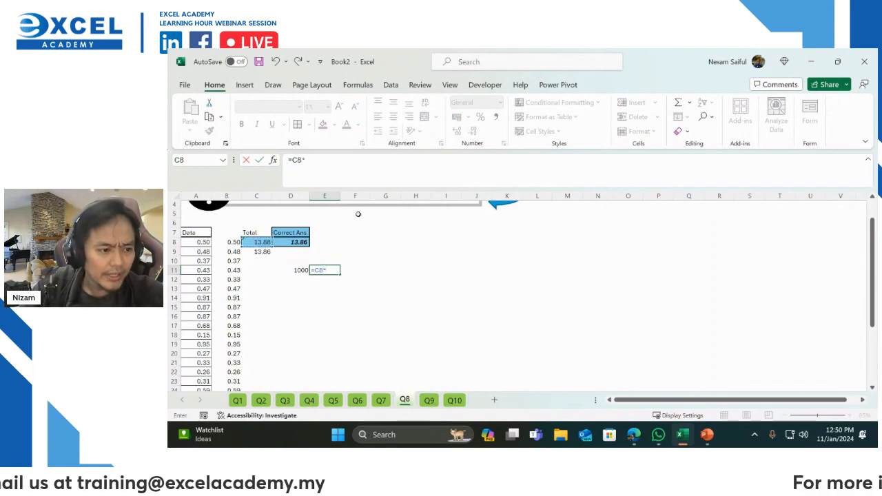
{"action": "left_click", "coordinate": [302, 270]}
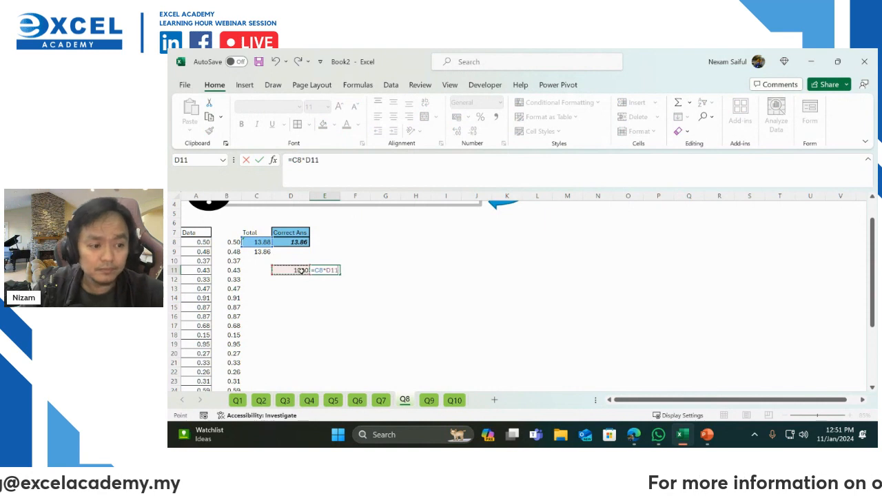
{"action": "key", "text": "Return"}
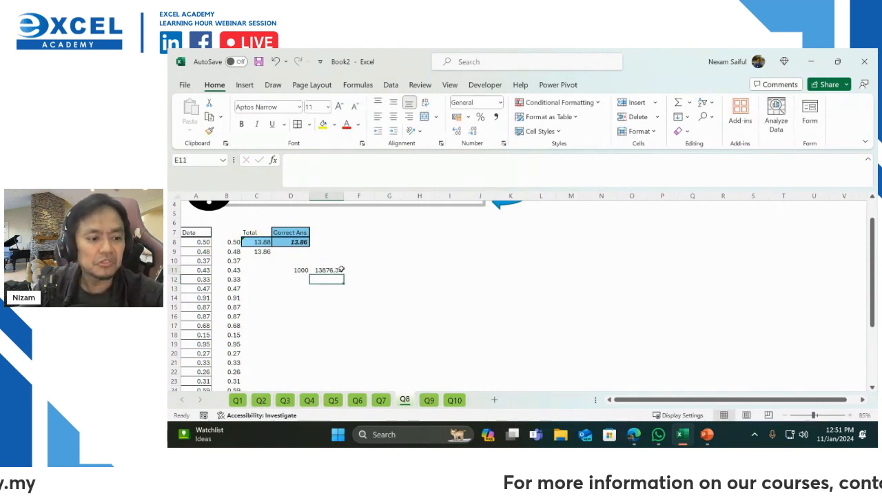
Reduce the displayed decimals of the product in cell E11 to a whole number
{"action": "left_click", "coordinate": [340, 270]}
{"action": "left_click", "coordinate": [473, 131]}
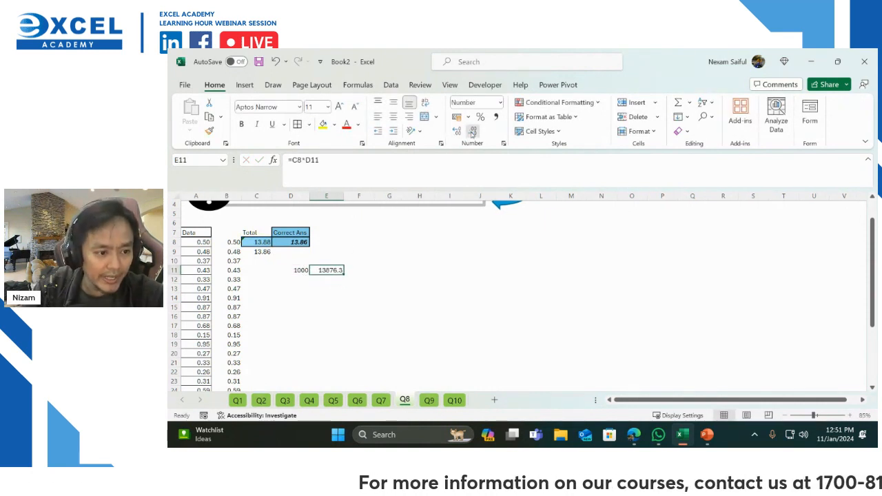
{"action": "left_click", "coordinate": [473, 131]}
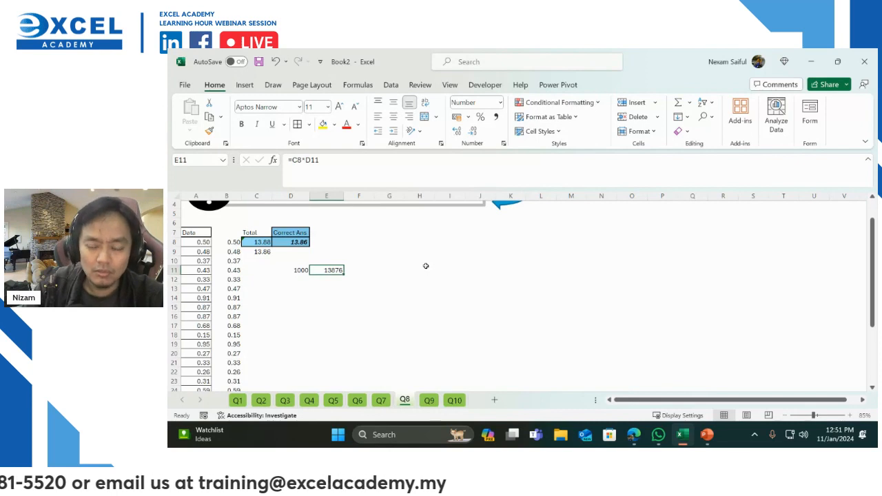
Multiply the rounded total by 1000 with =C9*D11 in cell E12
{"action": "left_click", "coordinate": [323, 277]}
{"action": "type", "text": "="}
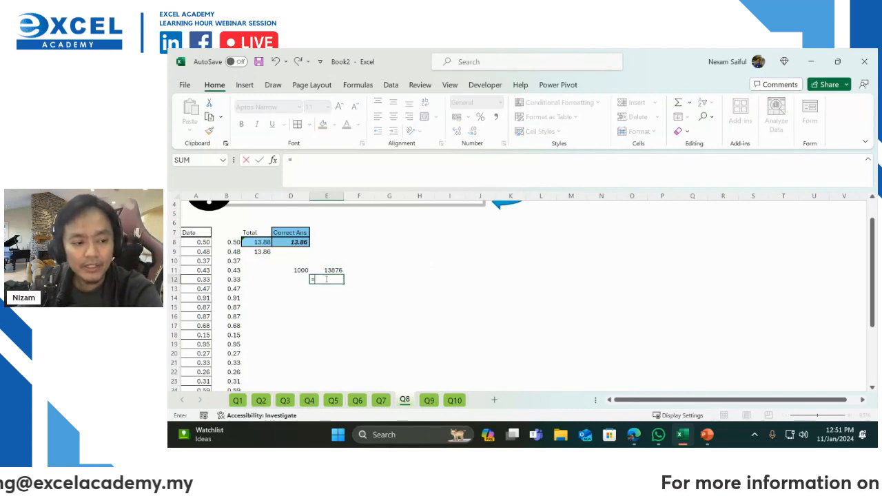
{"action": "left_click", "coordinate": [256, 254]}
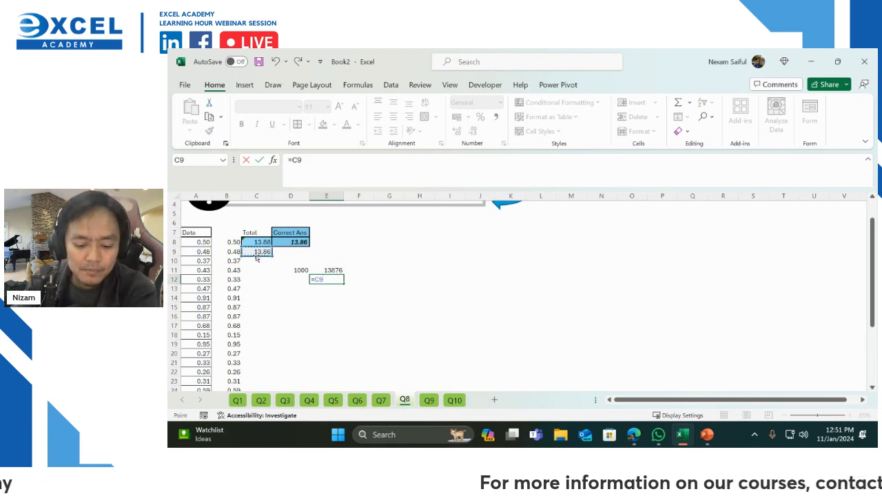
{"action": "type", "text": "*"}
{"action": "left_click", "coordinate": [291, 270]}
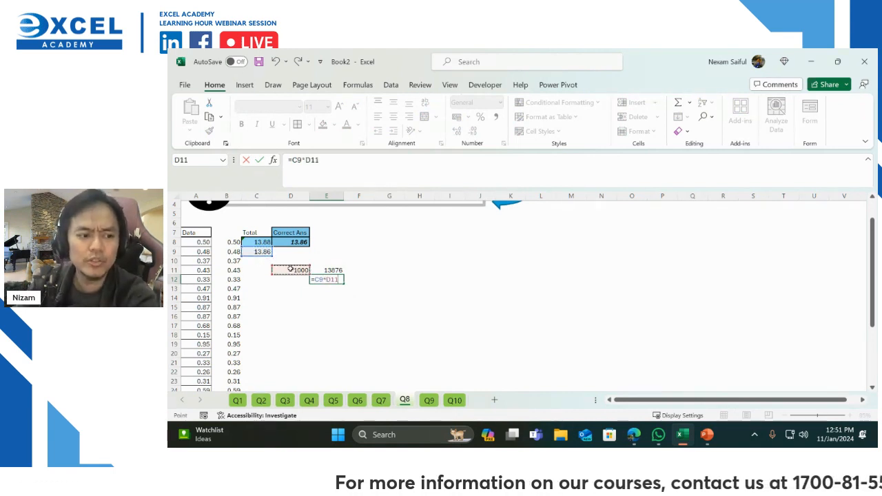
{"action": "key", "text": "Return"}
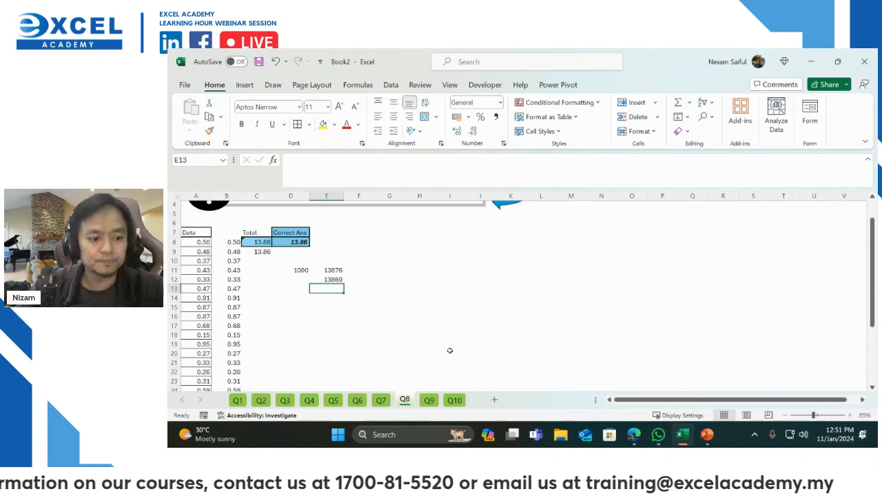
Open sheet Q9 and examine the date table's task text, month headers and day column down to its last row
{"action": "left_click", "coordinate": [428, 400]}
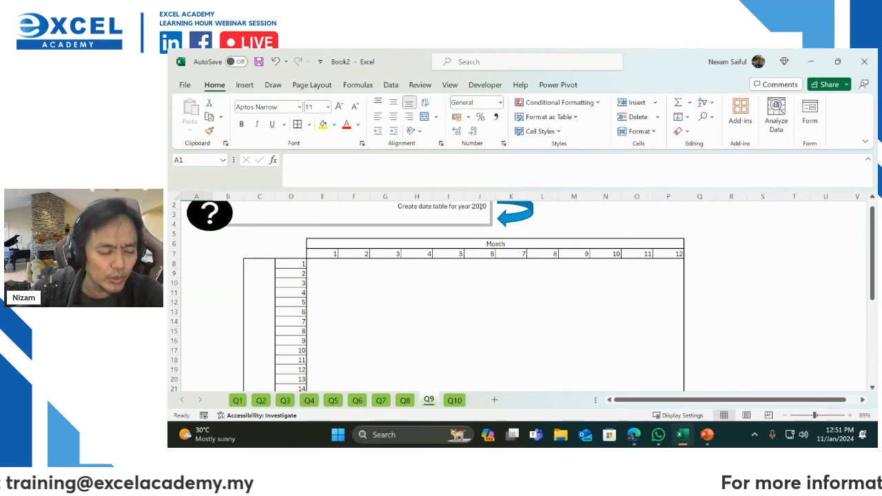
{"action": "left_click", "coordinate": [325, 255]}
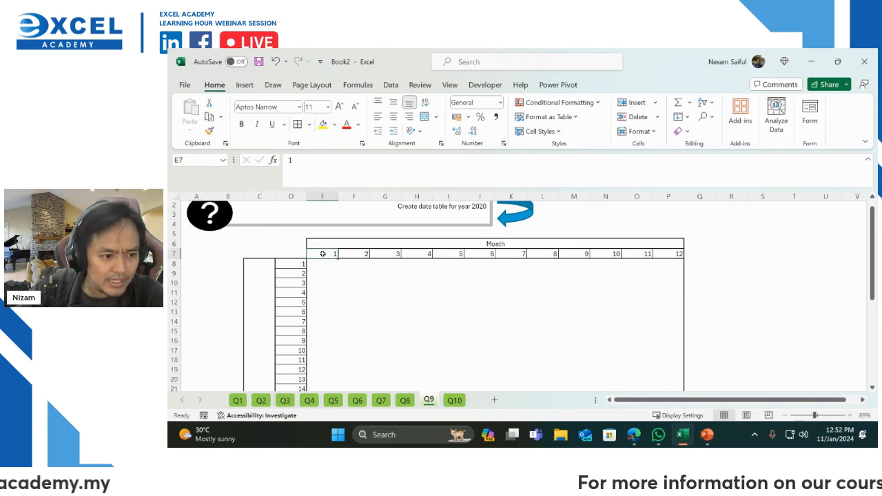
{"action": "left_click", "coordinate": [350, 255]}
{"action": "left_click", "coordinate": [386, 253]}
{"action": "scroll", "coordinate": [378, 270], "scroll_direction": "down", "scroll_amount": 1}
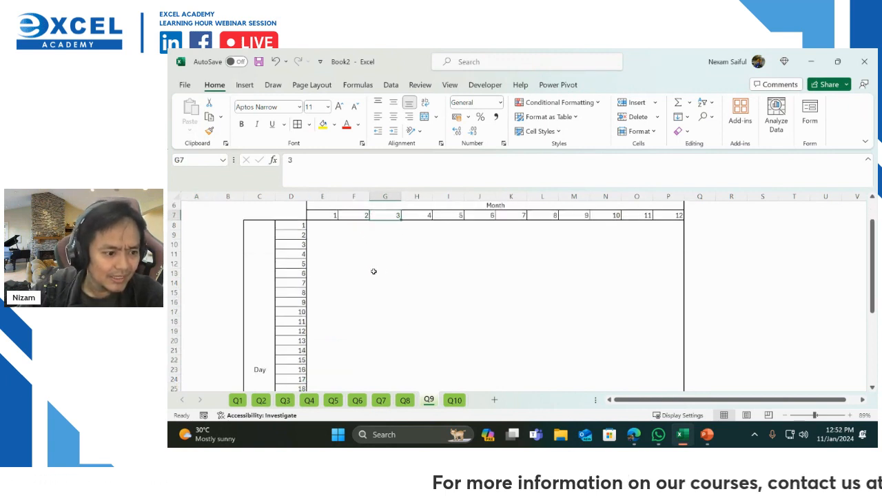
{"action": "left_click", "coordinate": [295, 235]}
{"action": "left_click", "coordinate": [350, 244]}
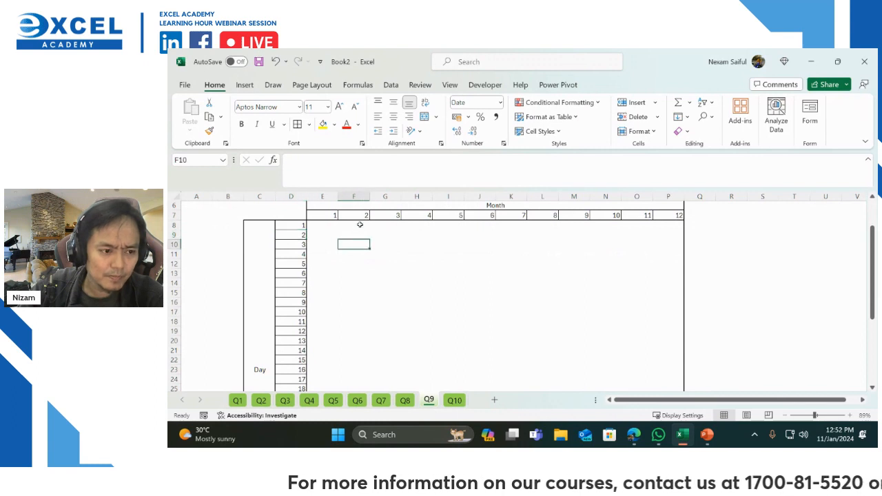
{"action": "left_click", "coordinate": [350, 217]}
{"action": "left_click", "coordinate": [330, 215]}
{"action": "scroll", "coordinate": [498, 256], "scroll_direction": "up", "scroll_amount": 1}
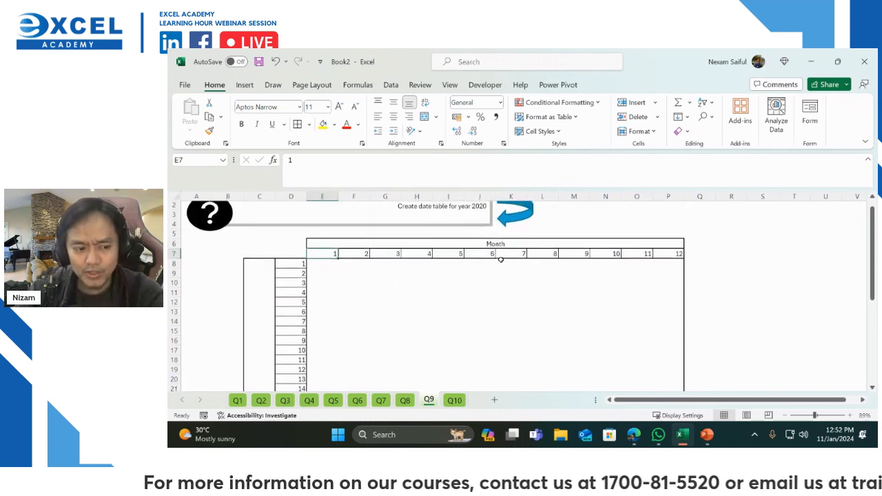
{"action": "scroll", "coordinate": [501, 260], "scroll_direction": "down", "scroll_amount": 3}
{"action": "scroll", "coordinate": [500, 259], "scroll_direction": "down", "scroll_amount": 3}
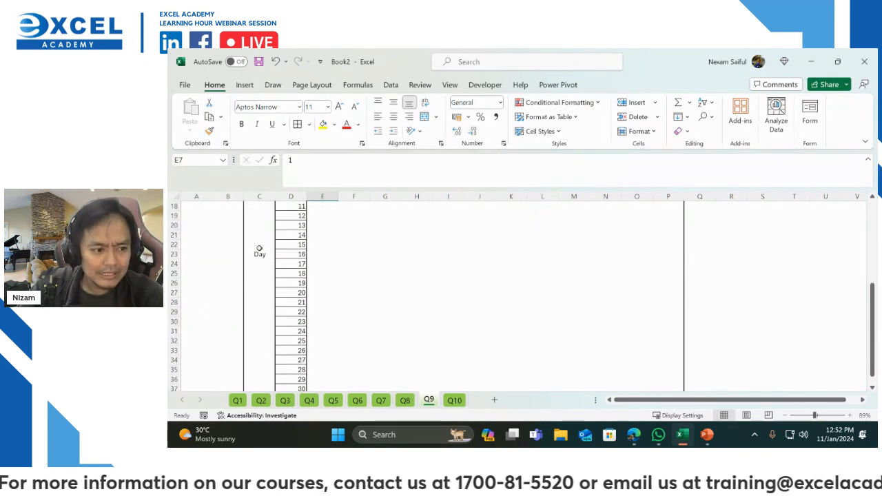
{"action": "left_click", "coordinate": [290, 323]}
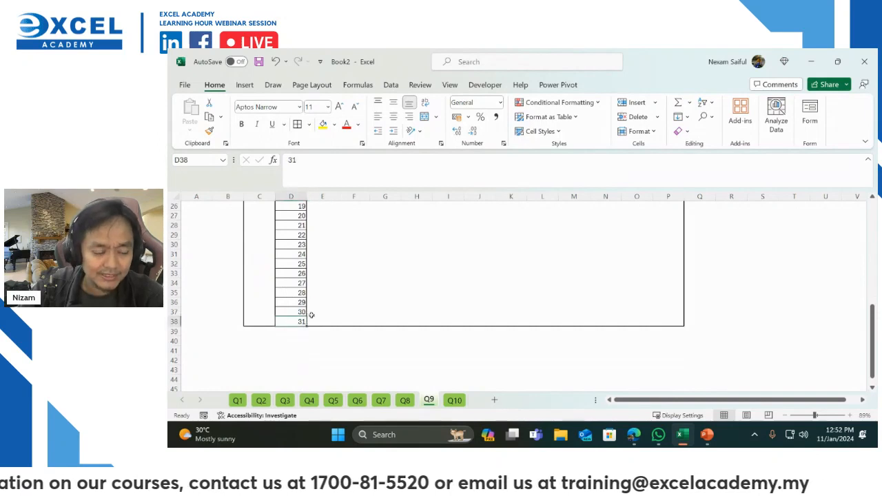
{"action": "scroll", "coordinate": [335, 299], "scroll_direction": "up", "scroll_amount": 8}
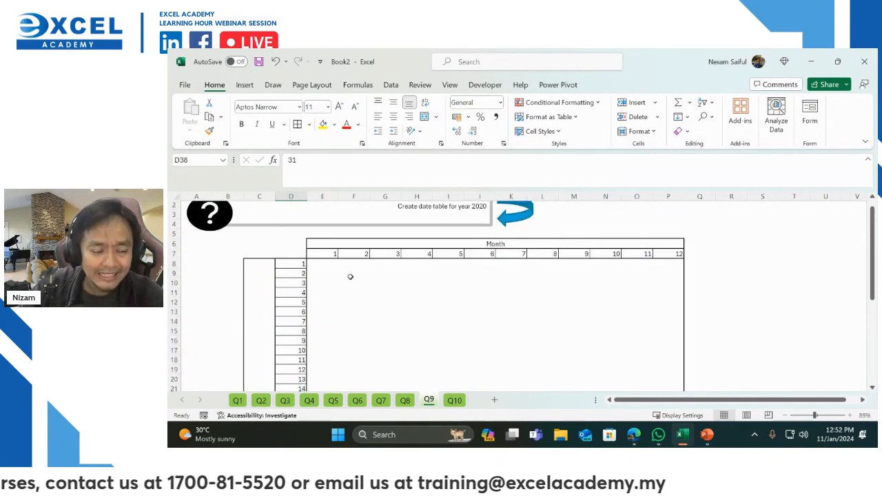
{"action": "scroll", "coordinate": [350, 276], "scroll_direction": "down", "scroll_amount": 8}
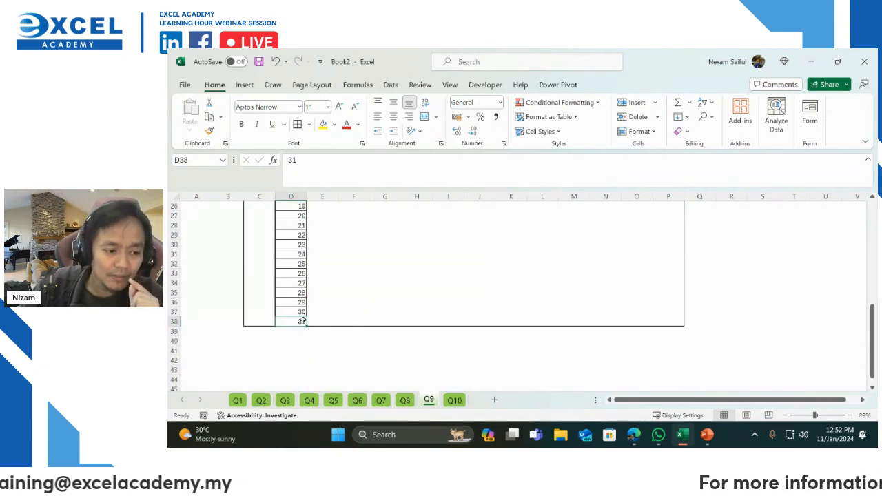
{"action": "scroll", "coordinate": [353, 294], "scroll_direction": "up", "scroll_amount": 6}
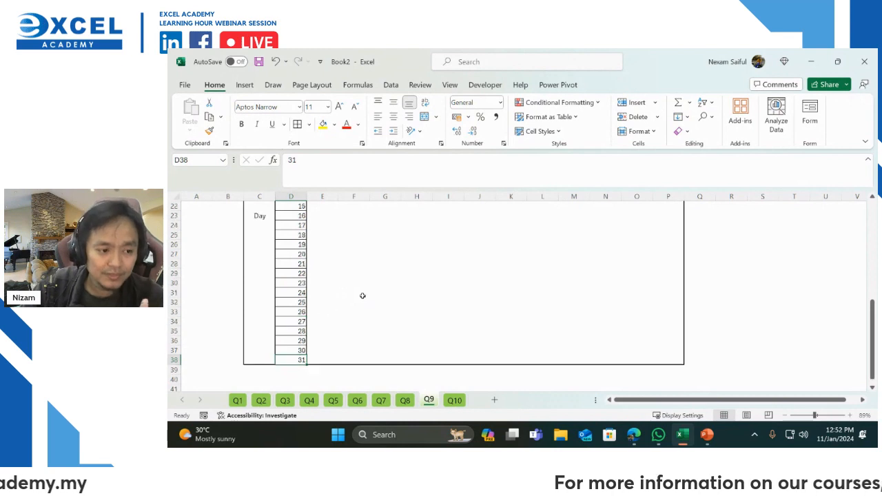
{"action": "scroll", "coordinate": [362, 295], "scroll_direction": "up", "scroll_amount": 3}
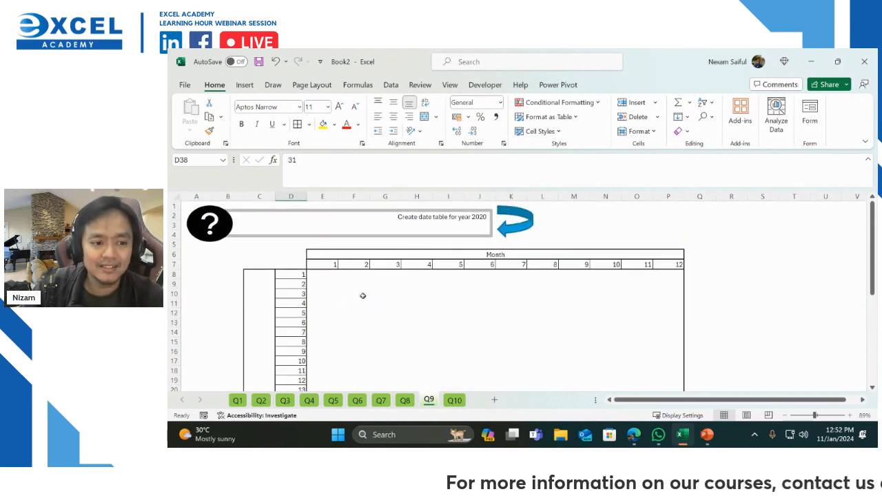
Enter =DATE(2020,E7,D8) in cell E8 to build the date for month 1, day 1
{"action": "left_click", "coordinate": [319, 275]}
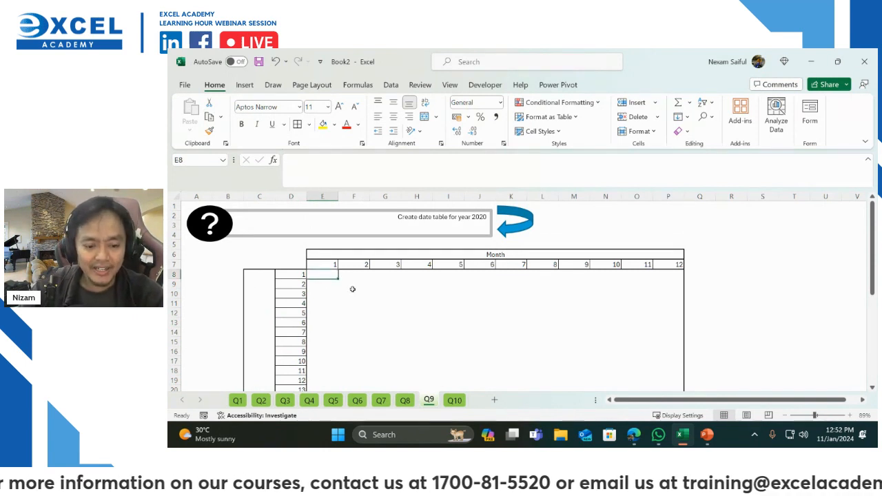
{"action": "type", "text": "="}
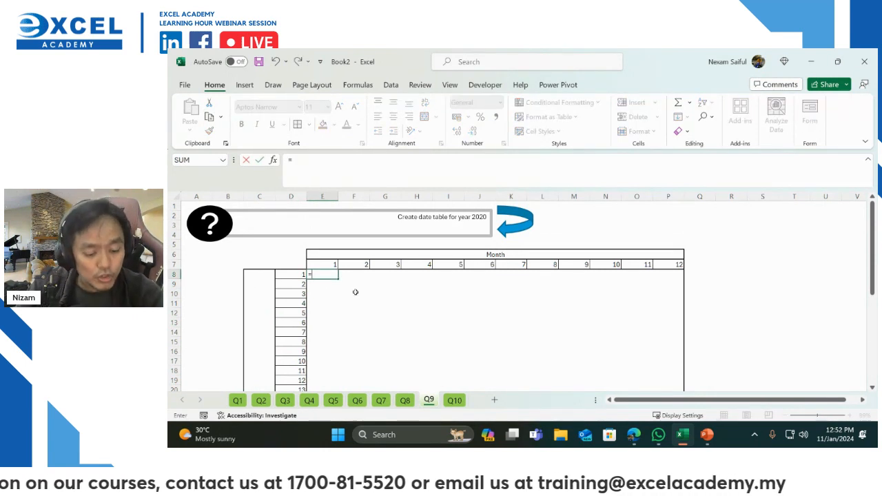
{"action": "type", "text": "a"}
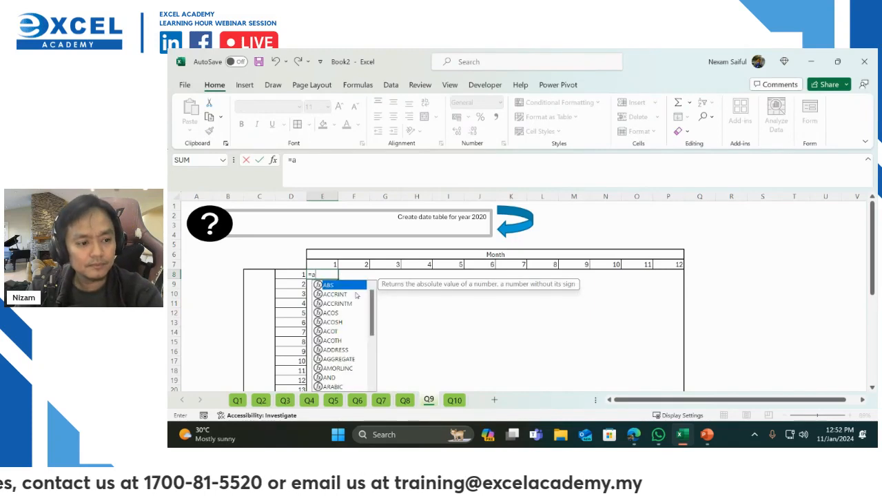
{"action": "key", "text": "Escape"}
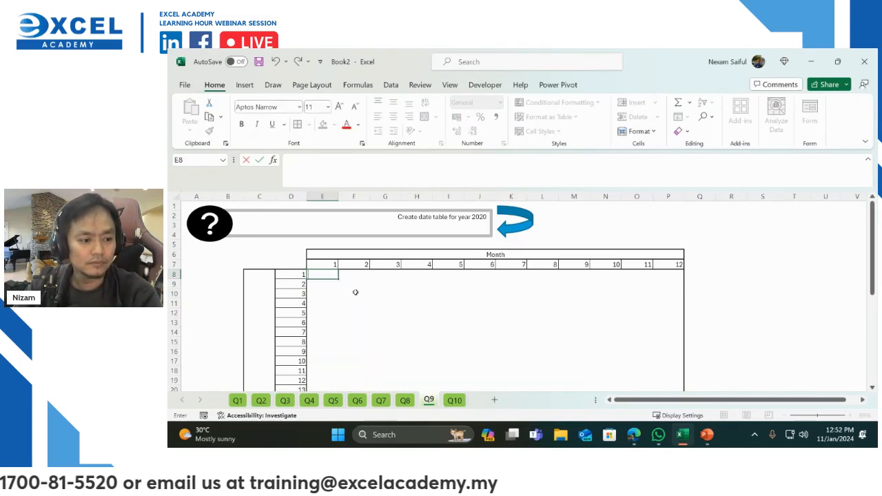
{"action": "type", "text": "=da"}
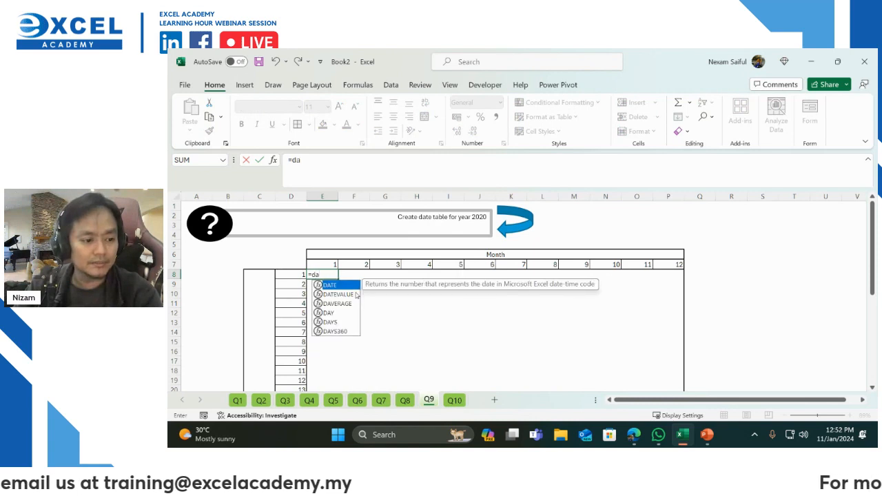
{"action": "key", "text": "Tab"}
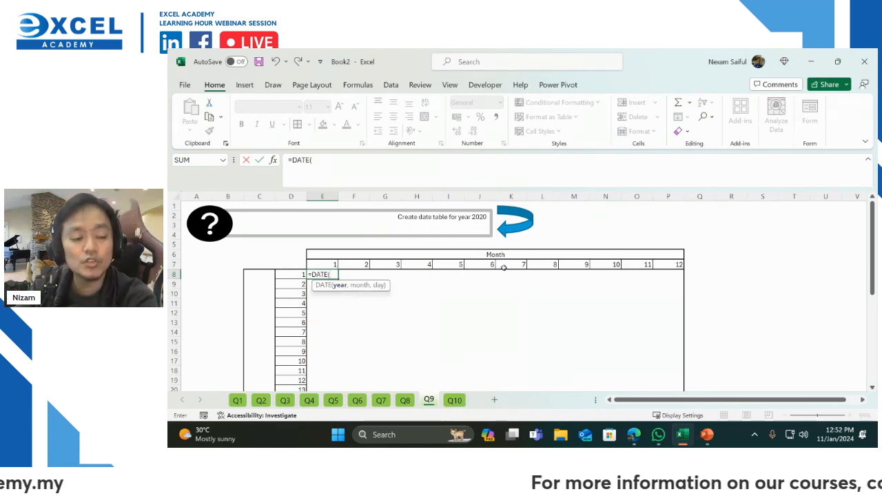
{"action": "type", "text": "2020"}
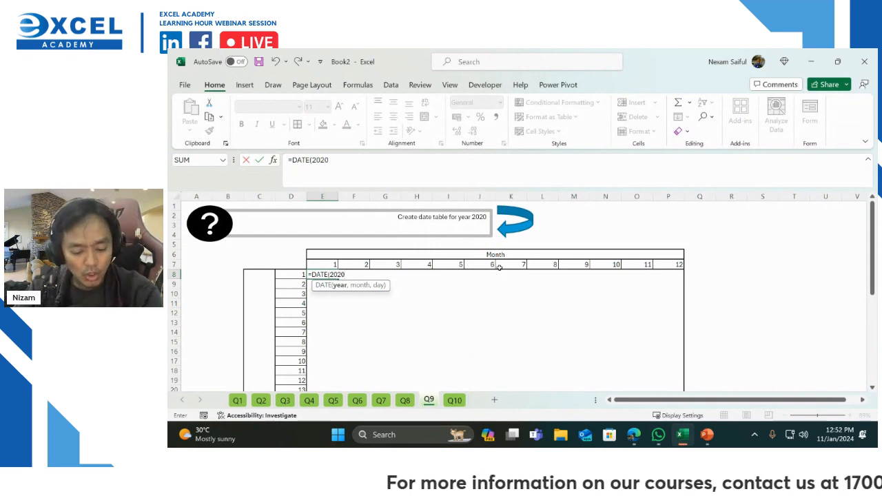
{"action": "type", "text": ","}
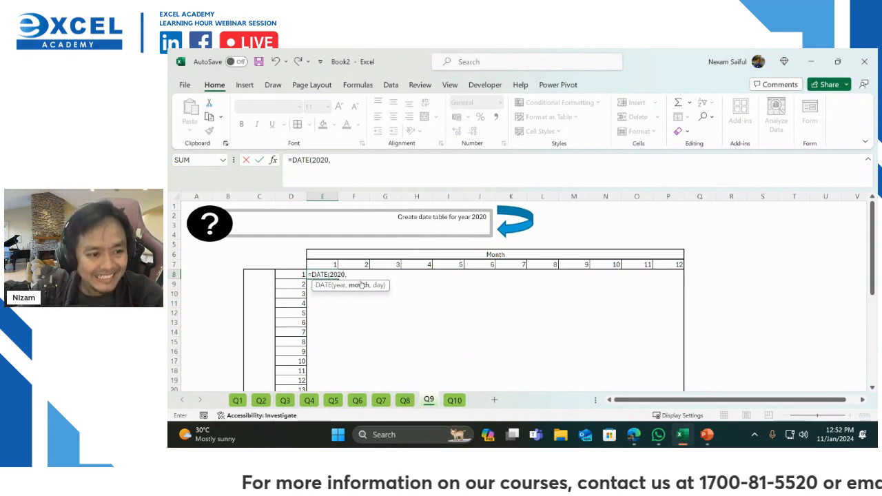
{"action": "left_click", "coordinate": [321, 264]}
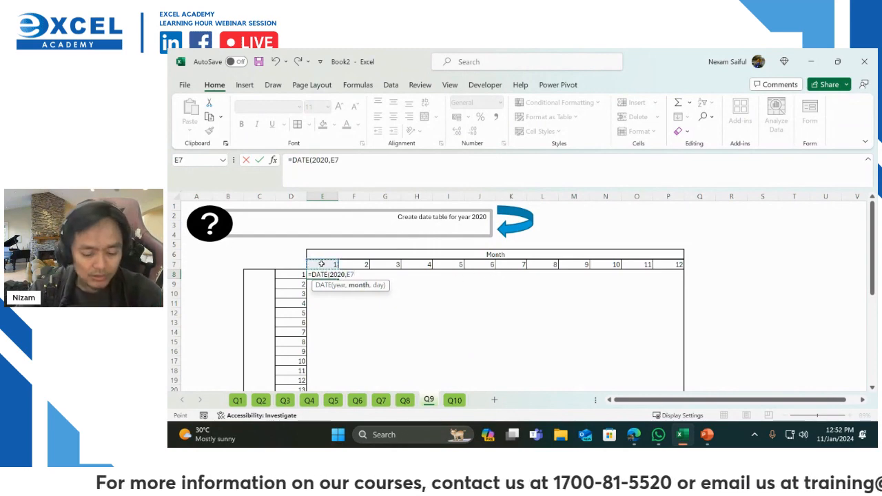
{"action": "type", "text": ","}
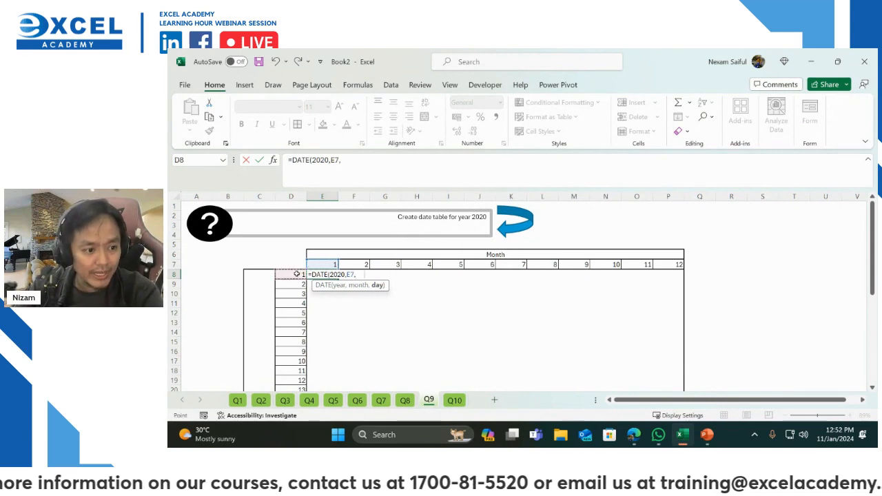
{"action": "left_click", "coordinate": [296, 274]}
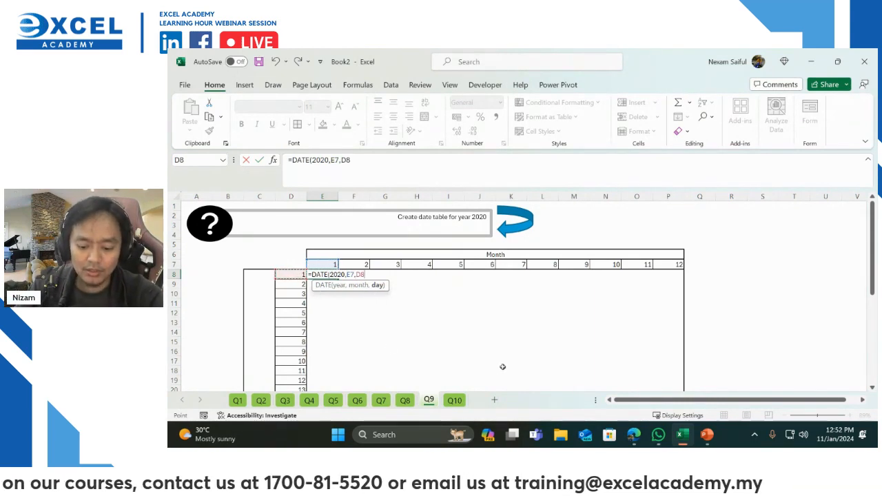
{"action": "key", "text": "Return"}
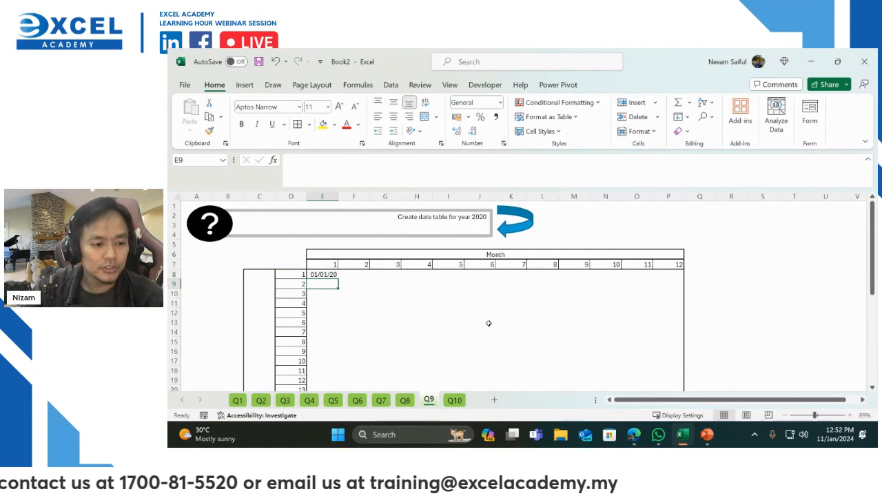
Fill the DATE formula from E8 down to E15 and compare the formulas in E8 and E9
{"action": "left_click", "coordinate": [325, 273]}
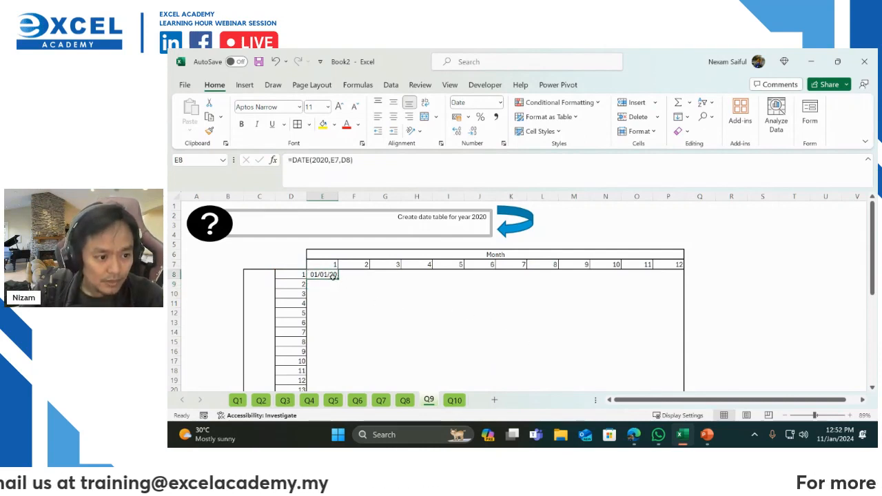
{"action": "left_click_drag", "start_coordinate": [338, 279], "coordinate": [335, 343]}
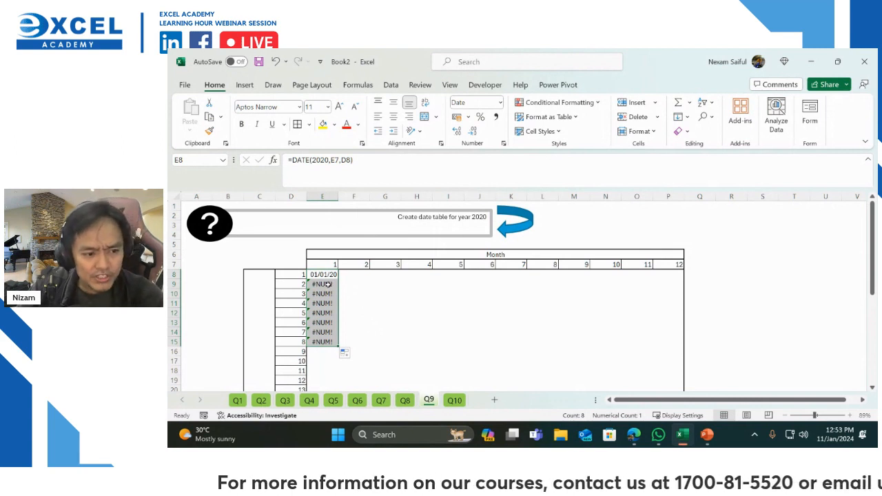
{"action": "left_click", "coordinate": [328, 285]}
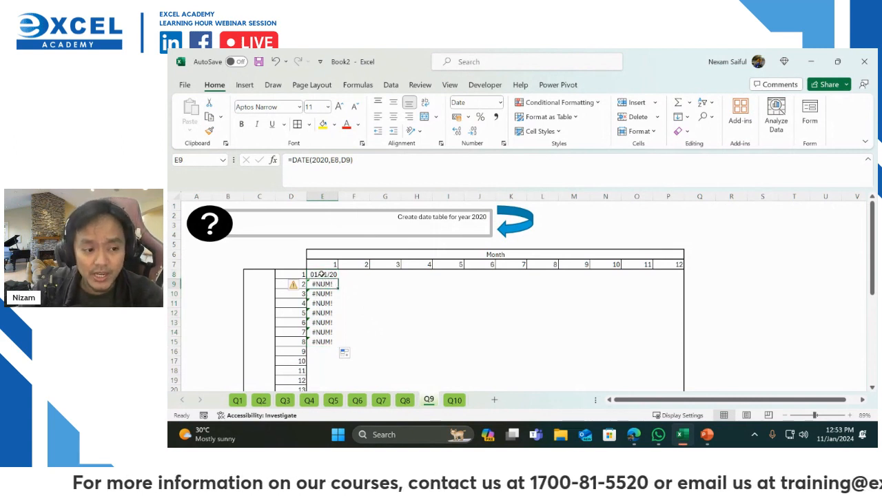
{"action": "left_click", "coordinate": [321, 274]}
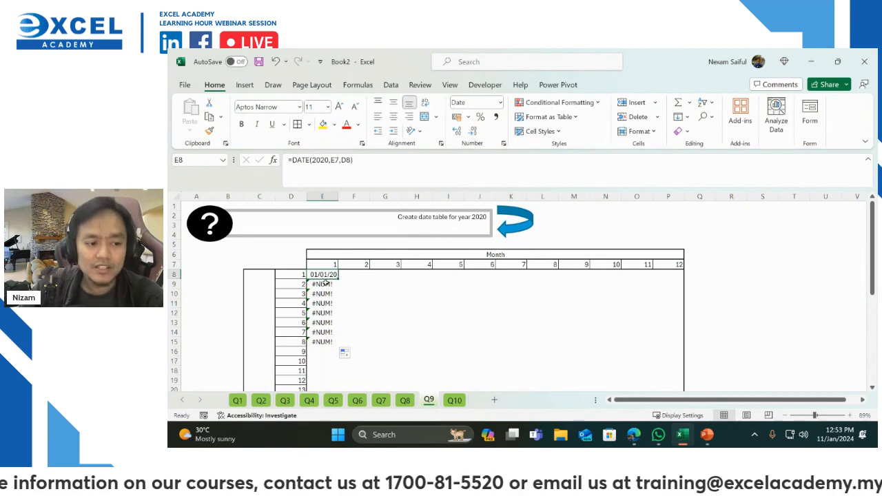
Point the month argument in E9's DATE formula back to E7 and check the formula in E10
{"action": "double_click", "coordinate": [330, 284]}
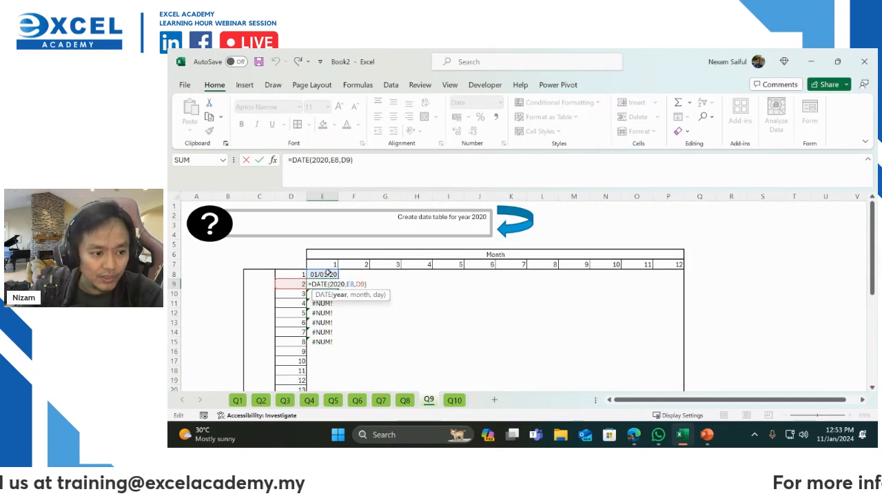
{"action": "left_click", "coordinate": [323, 263]}
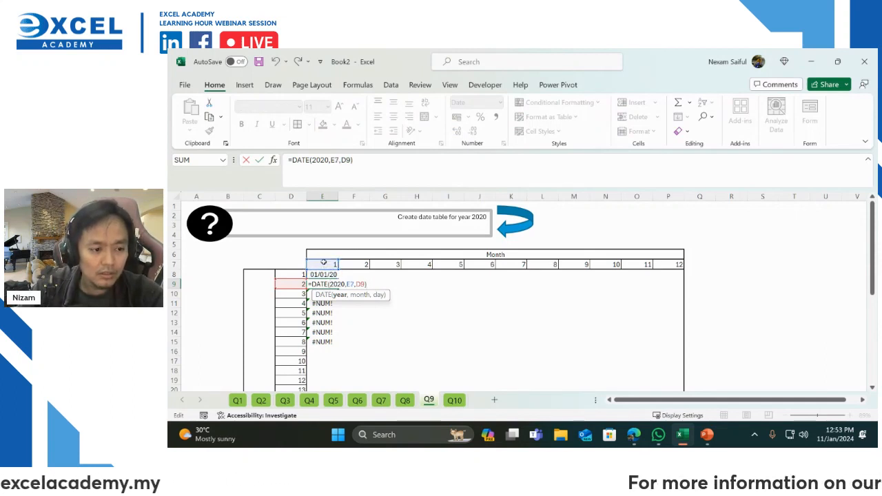
{"action": "key", "text": "Return"}
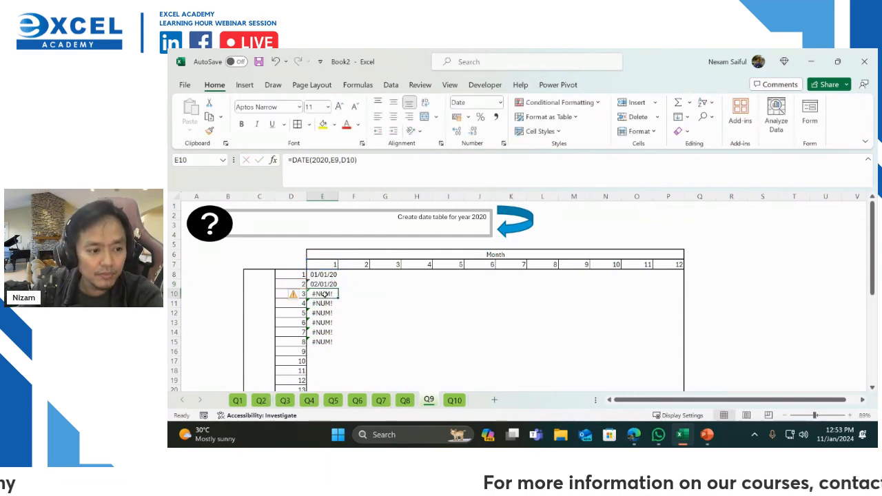
{"action": "double_click", "coordinate": [324, 293]}
{"action": "key", "text": "Escape"}
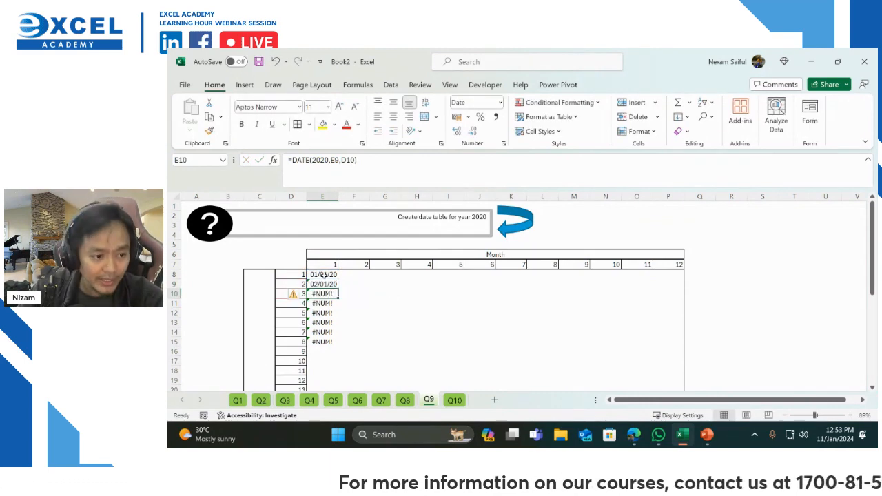
Fill the DATE formula from E8 into F8 and try pointing F8's day argument back to D8
{"action": "double_click", "coordinate": [324, 274]}
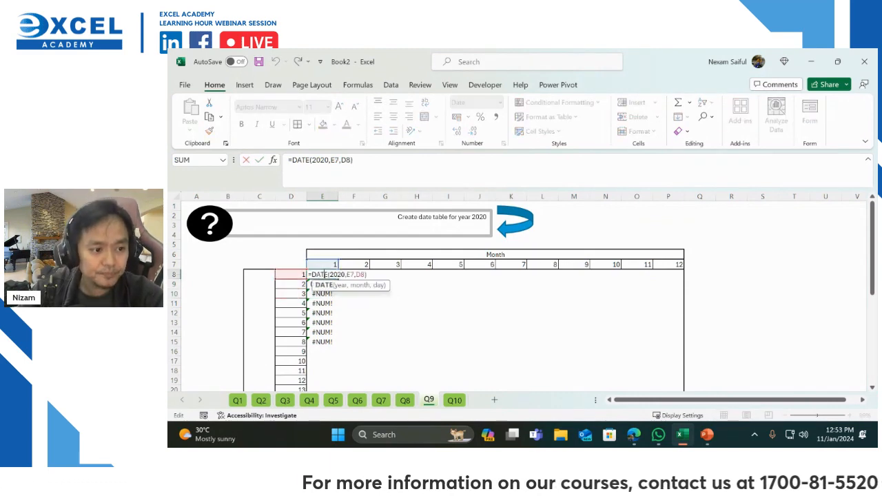
{"action": "left_click", "coordinate": [351, 274]}
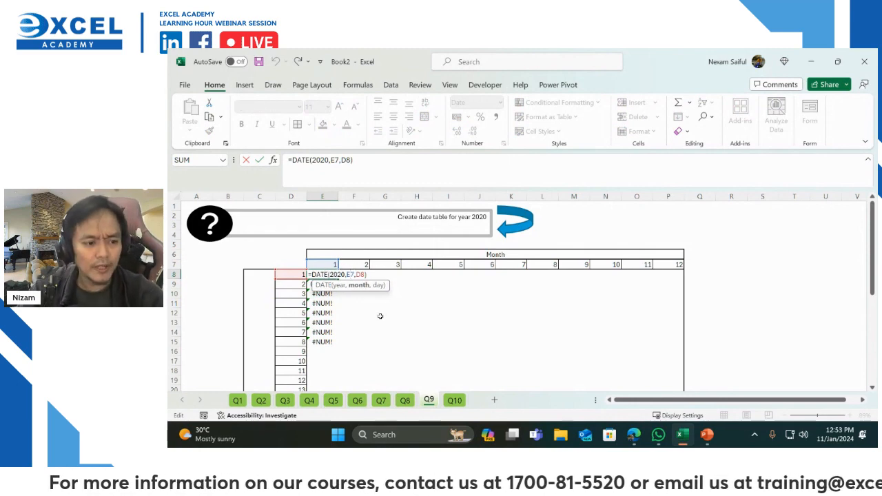
{"action": "key", "text": "ctrl+Return"}
{"action": "left_click_drag", "start_coordinate": [339, 279], "coordinate": [366, 276]}
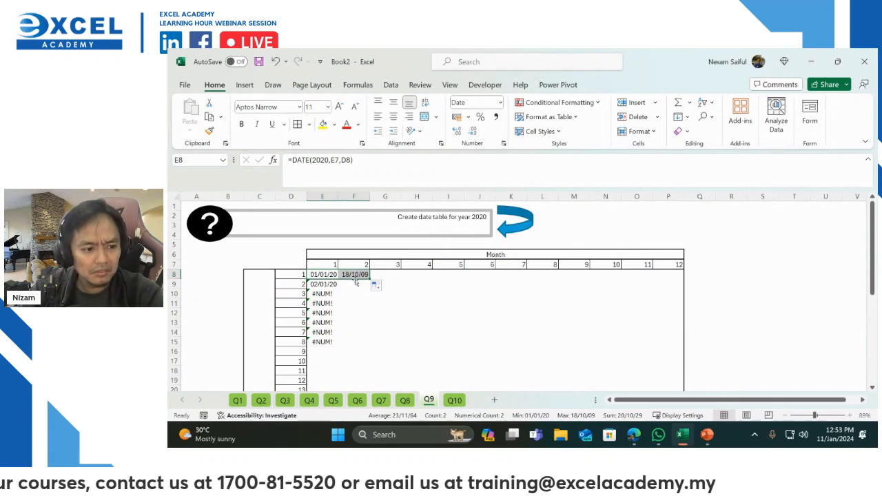
{"action": "double_click", "coordinate": [353, 274]}
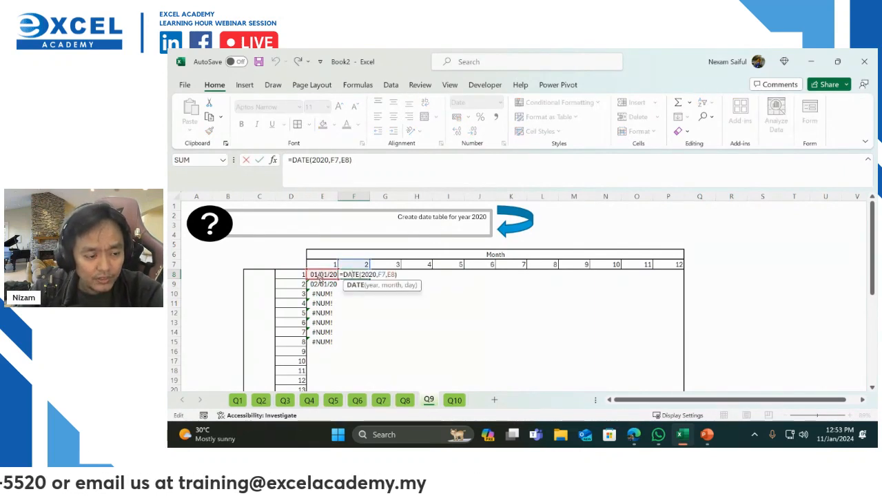
{"action": "left_click", "coordinate": [298, 278]}
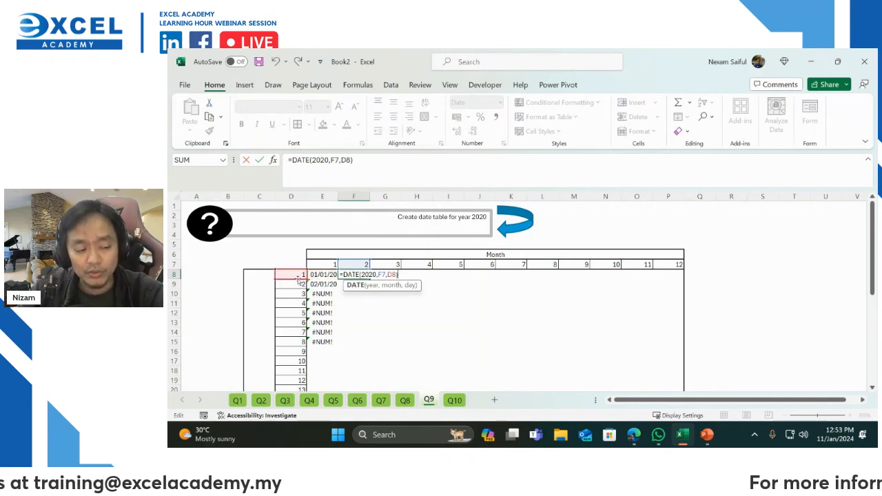
{"action": "key", "text": "Return"}
Lock the month row and day column in E8's formula so it reads =DATE(2020,E$7,$D8)
{"action": "double_click", "coordinate": [323, 275]}
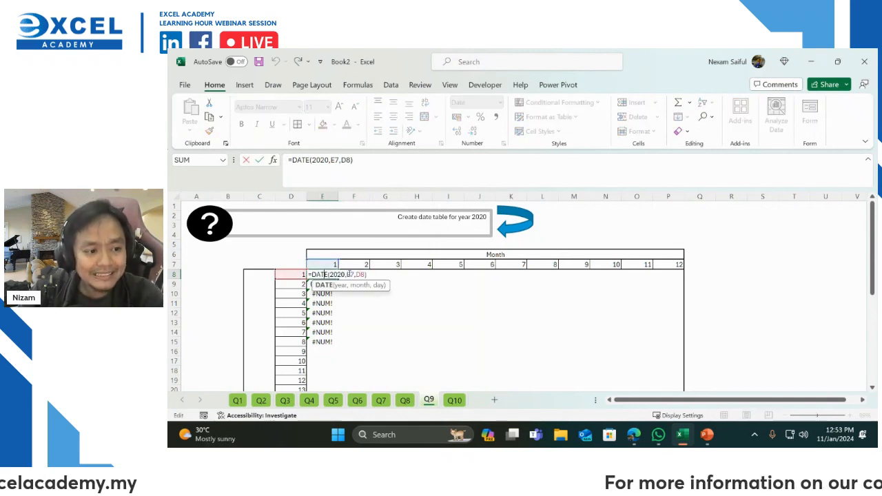
{"action": "left_click", "coordinate": [350, 274]}
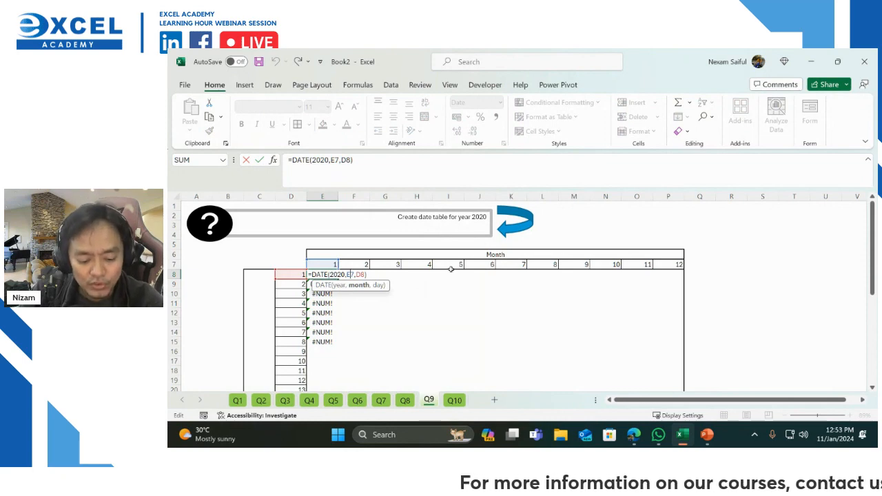
{"action": "key", "text": "F4"}
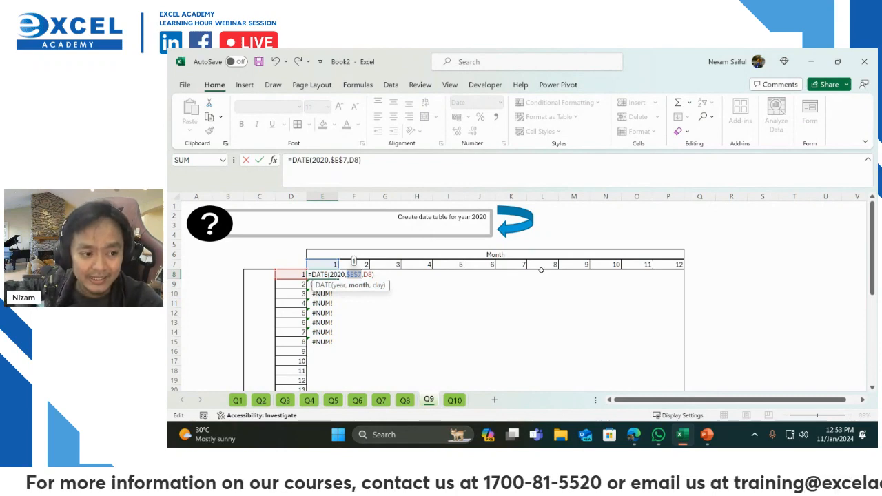
{"action": "key", "text": "F4"}
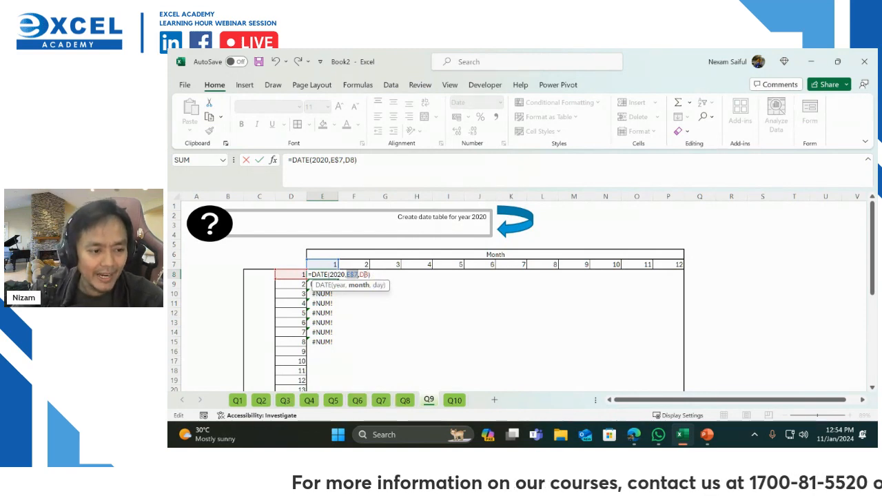
{"action": "left_click", "coordinate": [365, 275]}
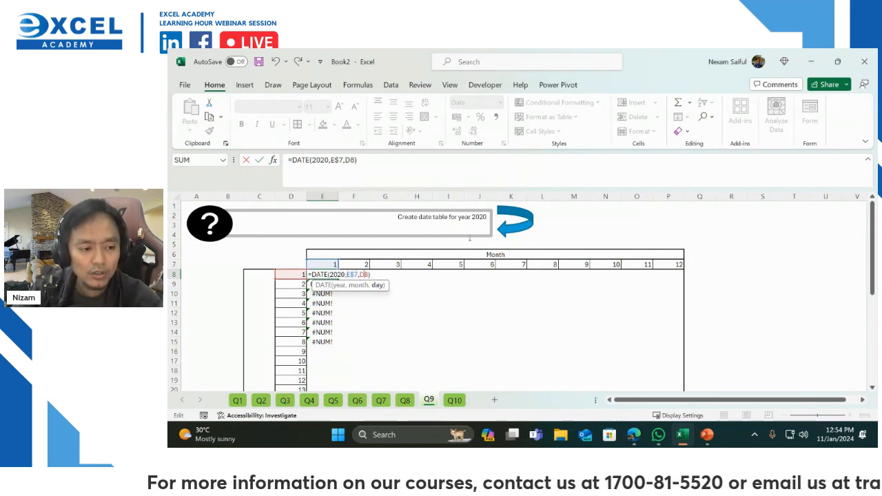
{"action": "key", "text": "F4"}
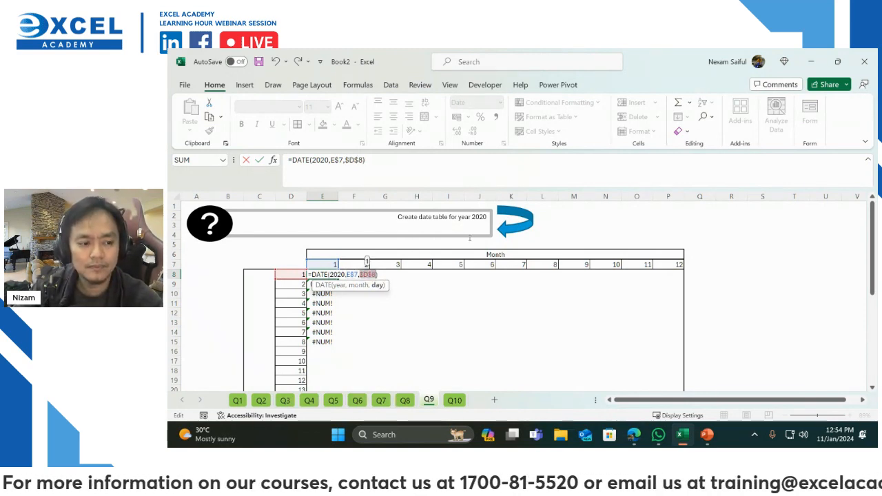
{"action": "key", "text": "F4"}
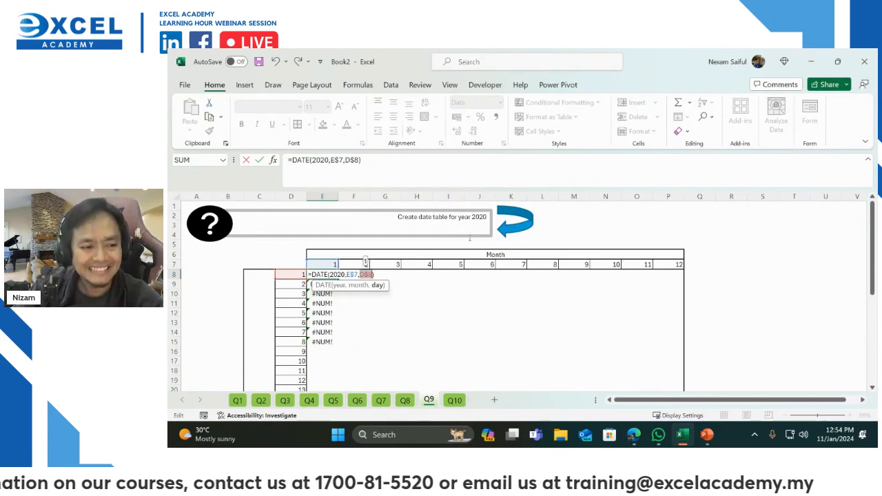
{"action": "key", "text": "F4"}
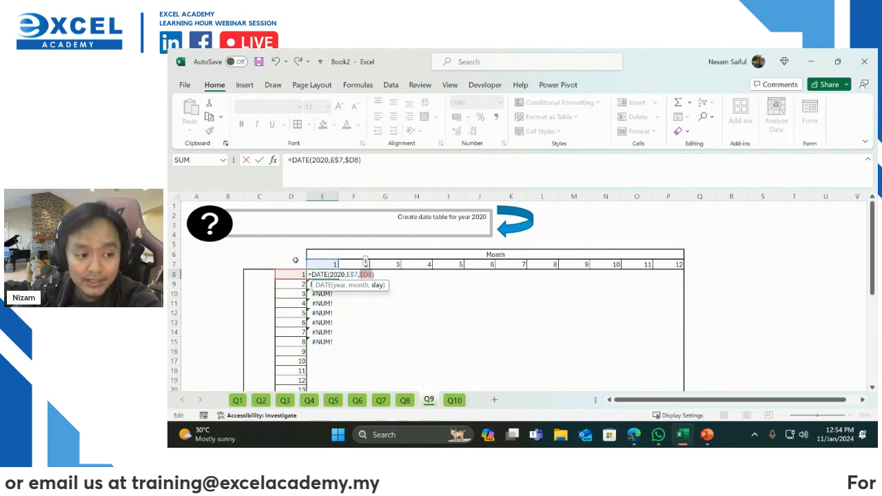
{"action": "key", "text": "ctrl+Return"}
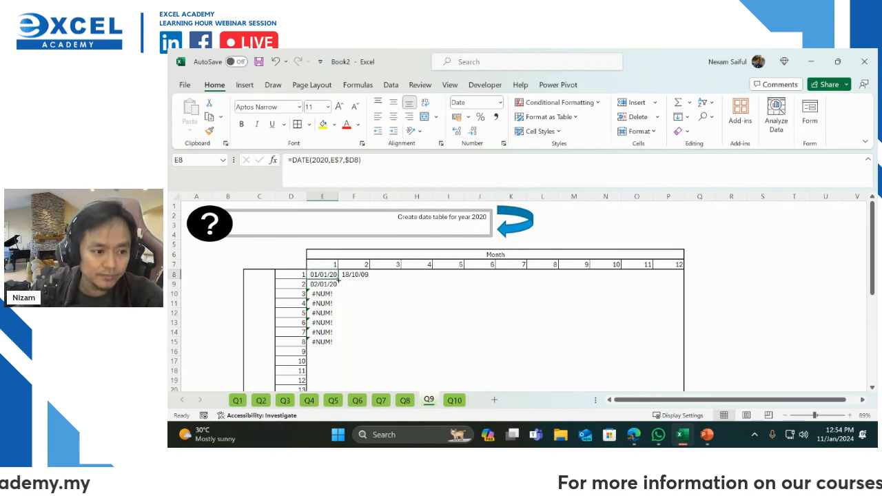
Fill E8's DATE formula down to day 31 in row 38 and across to month 12 in column P
{"action": "left_click_drag", "start_coordinate": [336, 276], "coordinate": [338, 343]}
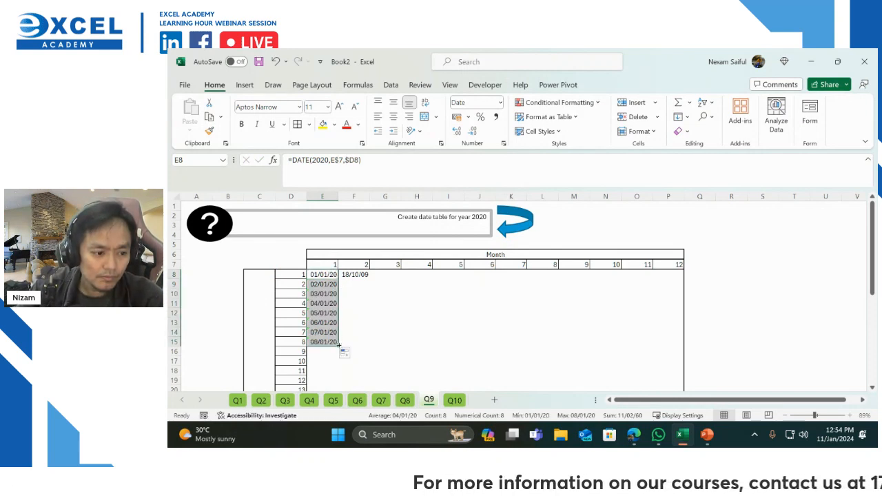
{"action": "double_click", "coordinate": [339, 343]}
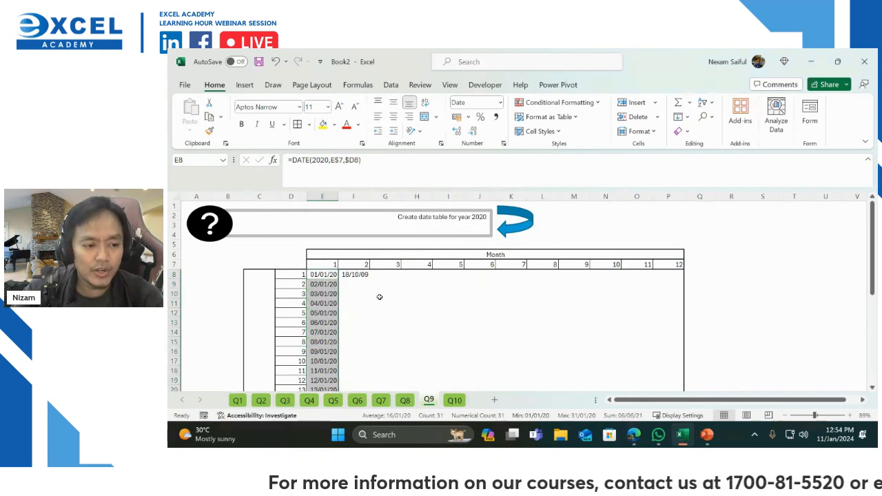
{"action": "key", "text": "shift+Right"}
{"action": "key", "text": "shift+Right"}
{"action": "key", "text": "shift+Right"}
{"action": "key", "text": "shift+Right"}
{"action": "key", "text": "shift+Right"}
{"action": "key", "text": "shift+Right"}
{"action": "key", "text": "shift+Right"}
{"action": "key", "text": "shift+Right"}
{"action": "key", "text": "shift+Right"}
{"action": "key", "text": "shift+Right"}
{"action": "key", "text": "shift+Right"}
{"action": "key", "text": "shift+Right"}
{"action": "key", "text": "shift+Right"}
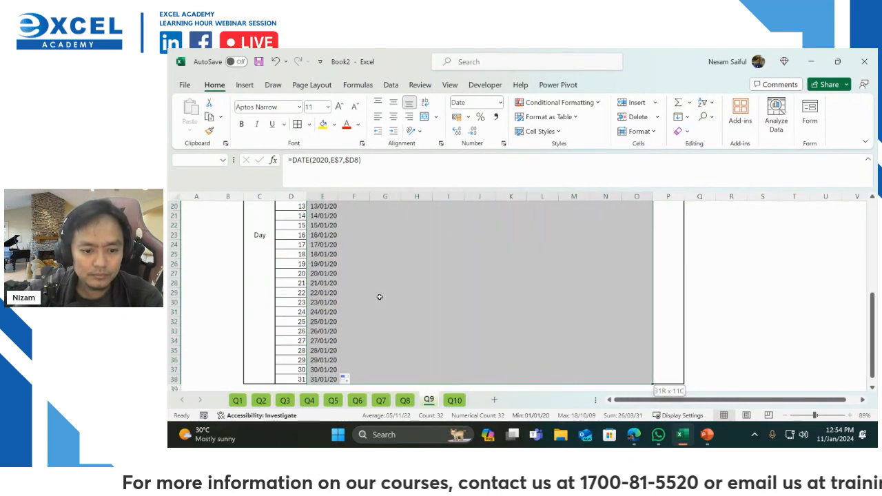
{"action": "key", "text": "shift+Left"}
{"action": "key", "text": "shift+Left"}
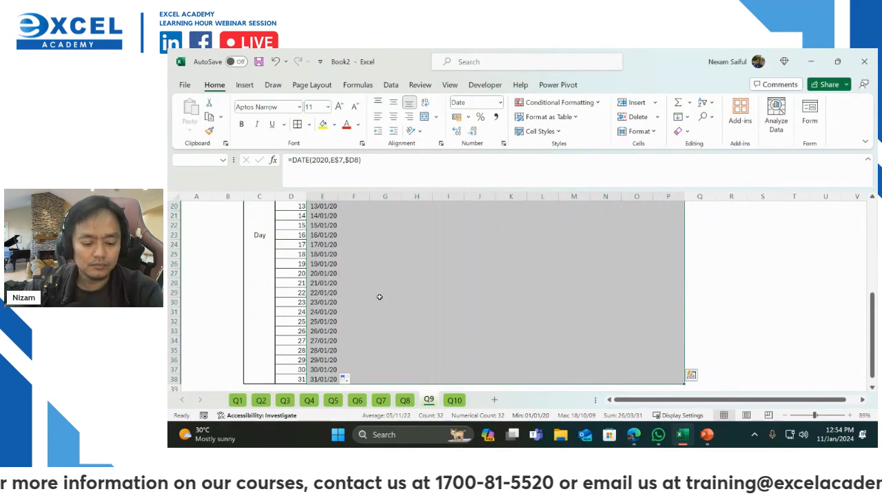
{"action": "key", "text": "ctrl+r"}
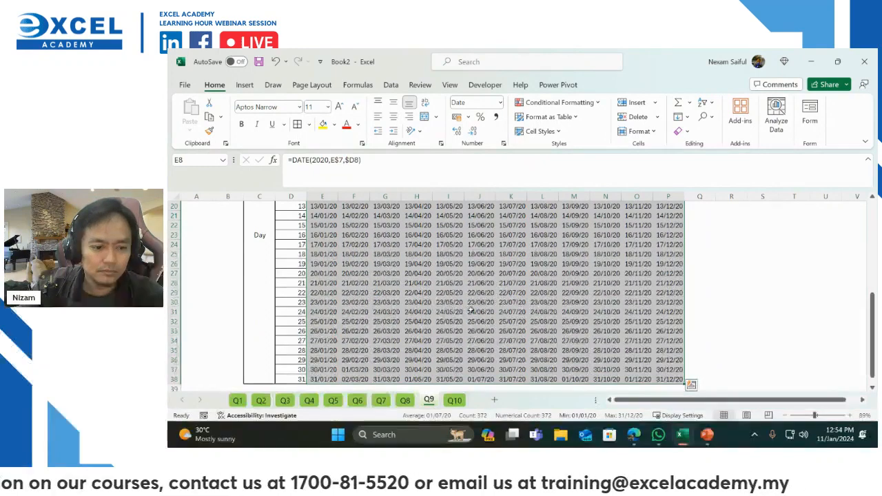
Review the filled date table and clear the dates that spill into the next month in F37:F38, H38, J38, M38 and O38
{"action": "scroll", "coordinate": [470, 310], "scroll_direction": "up", "scroll_amount": 5}
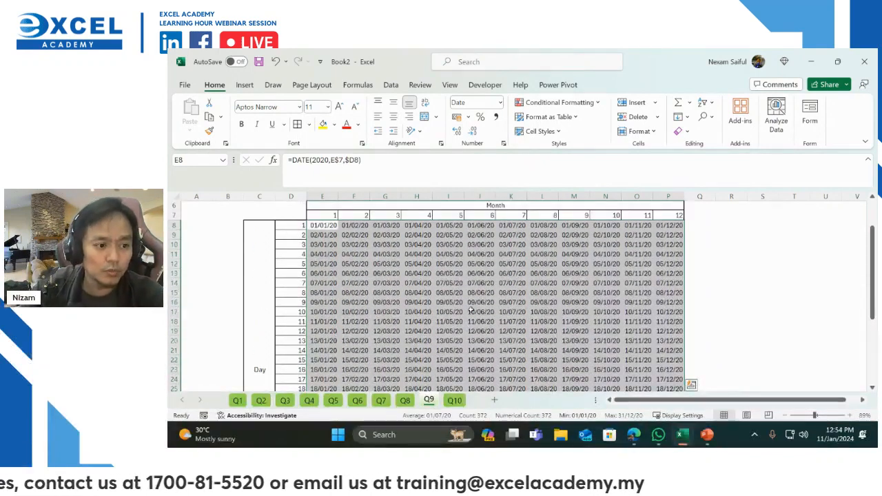
{"action": "scroll", "coordinate": [470, 310], "scroll_direction": "down", "scroll_amount": 3}
{"action": "left_click", "coordinate": [794, 282]}
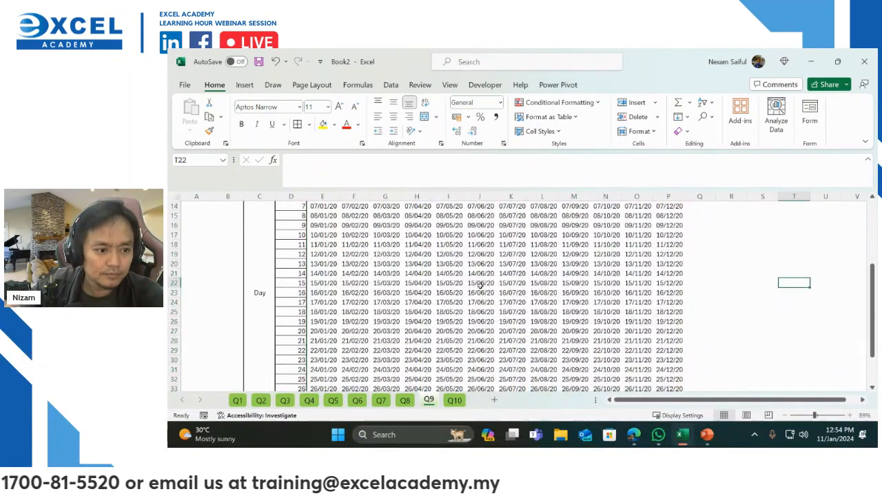
{"action": "scroll", "coordinate": [372, 269], "scroll_direction": "down", "scroll_amount": 3}
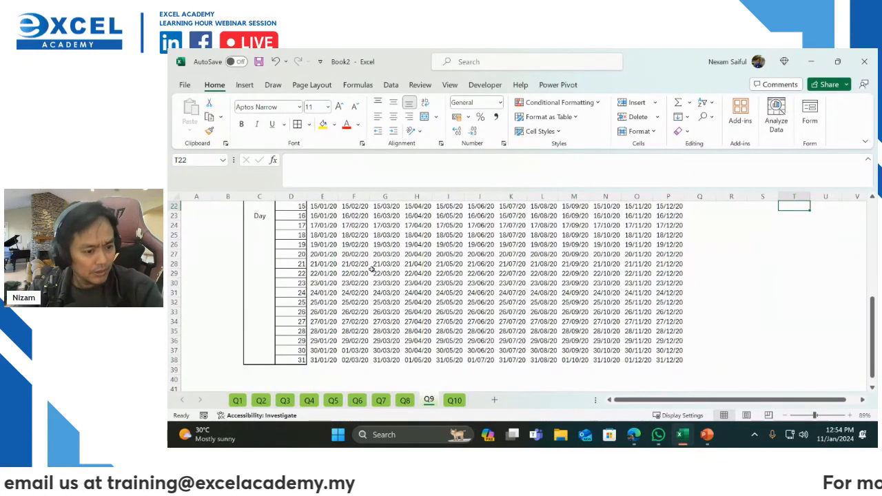
{"action": "left_click_drag", "start_coordinate": [353, 351], "coordinate": [354, 360]}
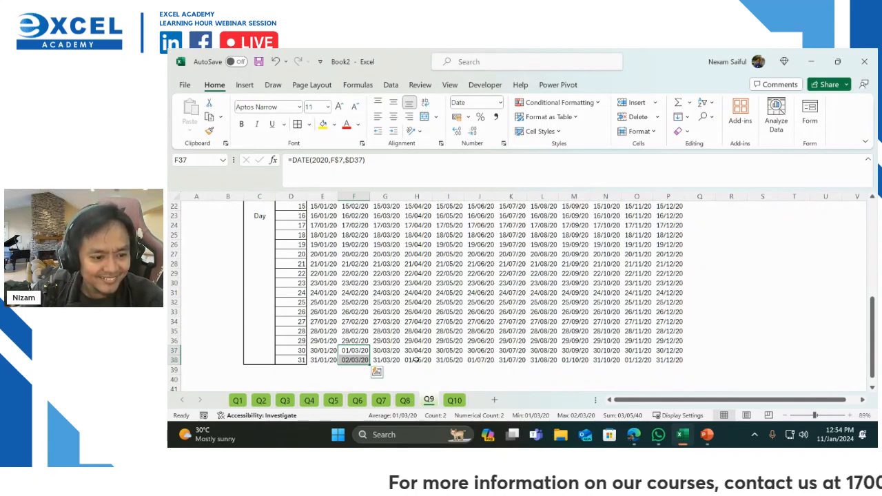
{"action": "left_click", "coordinate": [416, 360], "text": "ctrl"}
{"action": "left_click", "coordinate": [481, 360], "text": "ctrl"}
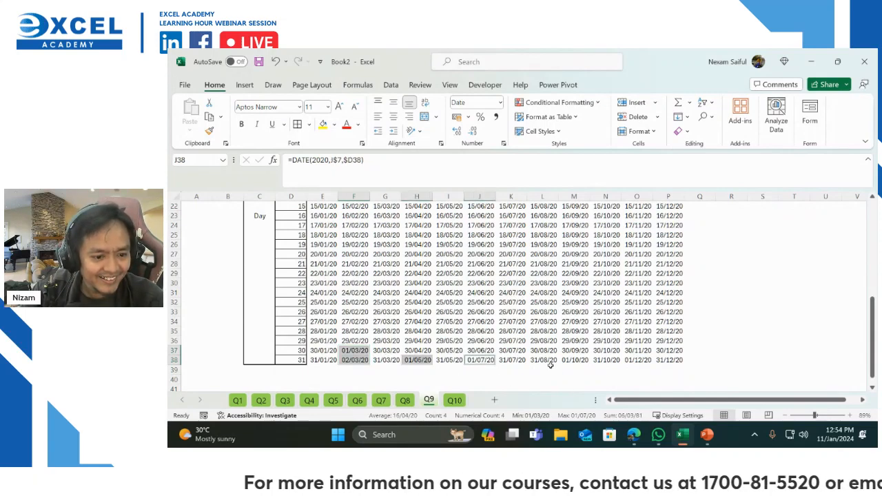
{"action": "left_click", "coordinate": [573, 360], "text": "ctrl"}
{"action": "left_click", "coordinate": [636, 361], "text": "ctrl"}
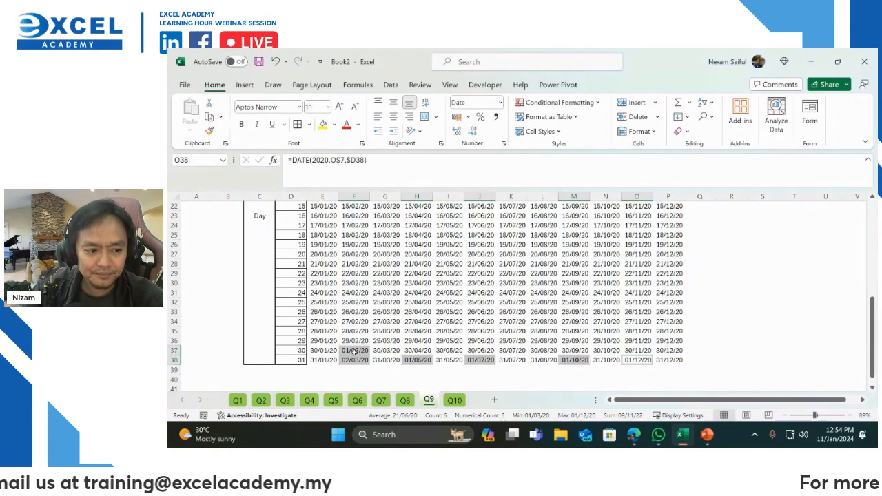
{"action": "scroll", "coordinate": [354, 351], "scroll_direction": "up", "scroll_amount": 7}
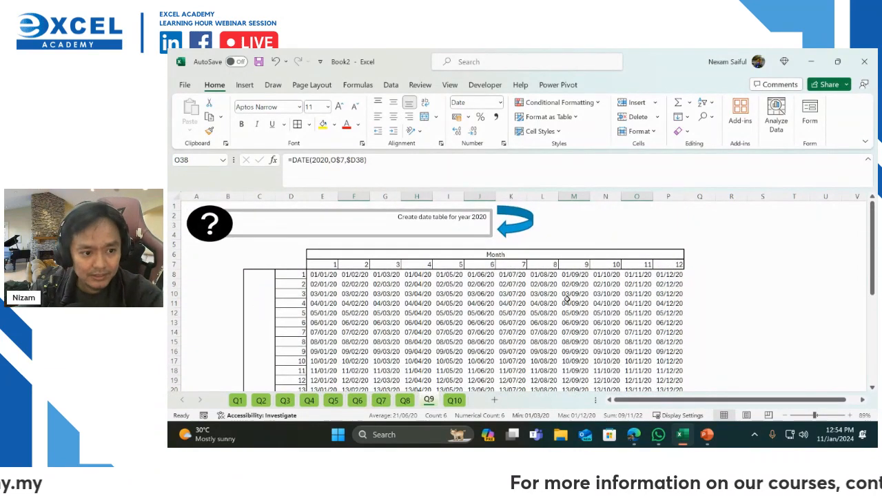
{"action": "scroll", "coordinate": [567, 300], "scroll_direction": "down", "scroll_amount": 7}
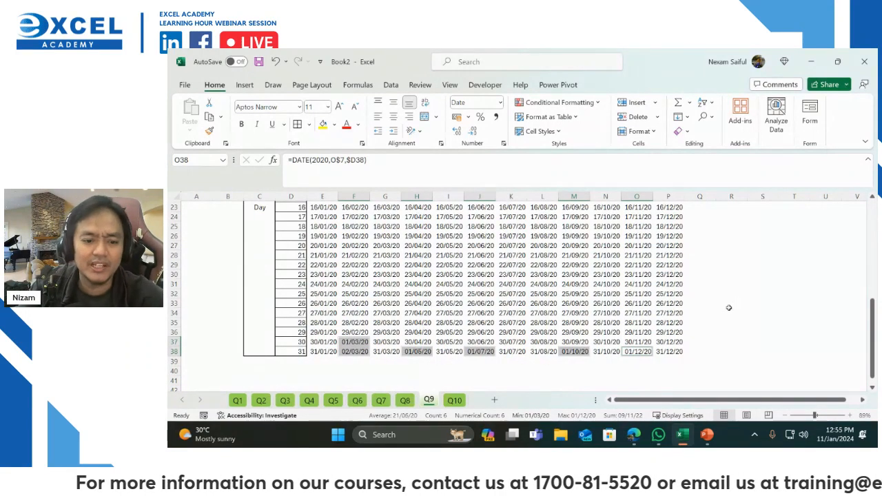
{"action": "left_click", "coordinate": [640, 351], "text": "ctrl"}
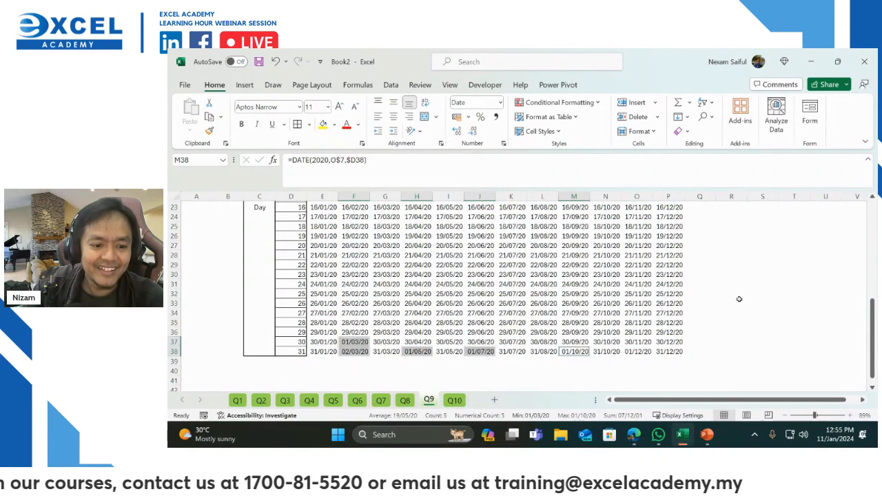
{"action": "left_click", "coordinate": [636, 352], "text": "ctrl"}
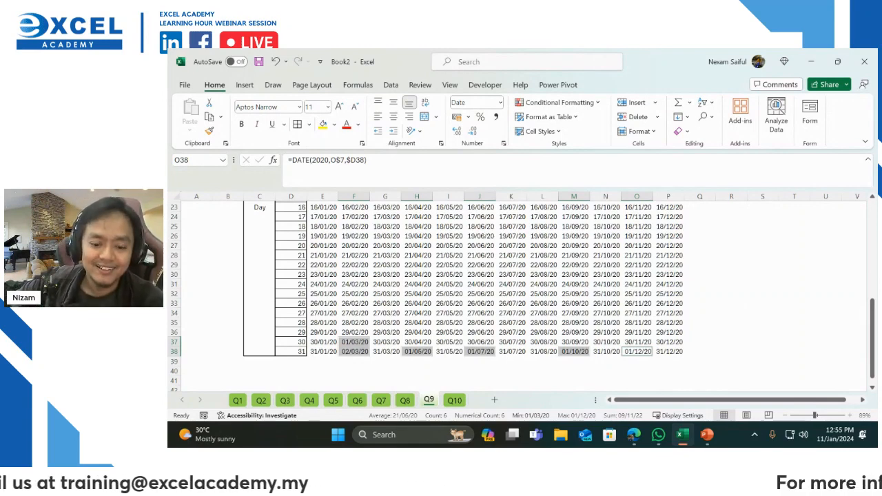
{"action": "key", "text": "Delete"}
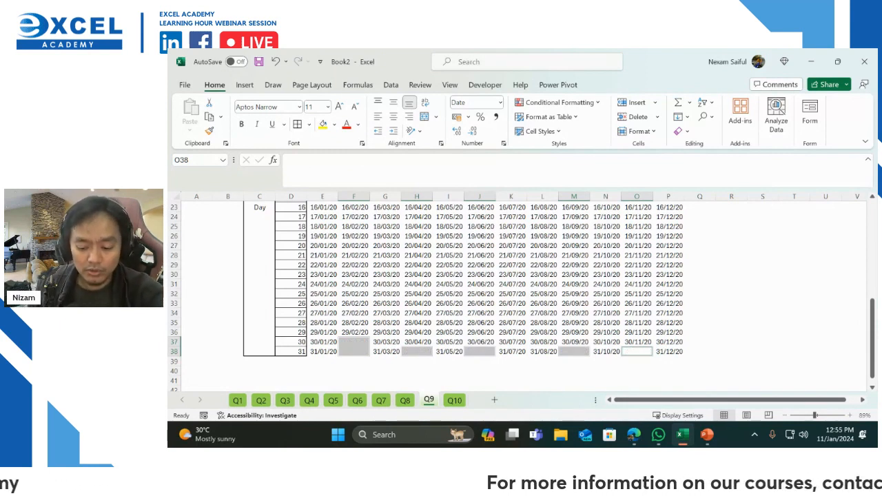
{"action": "left_click", "coordinate": [637, 361]}
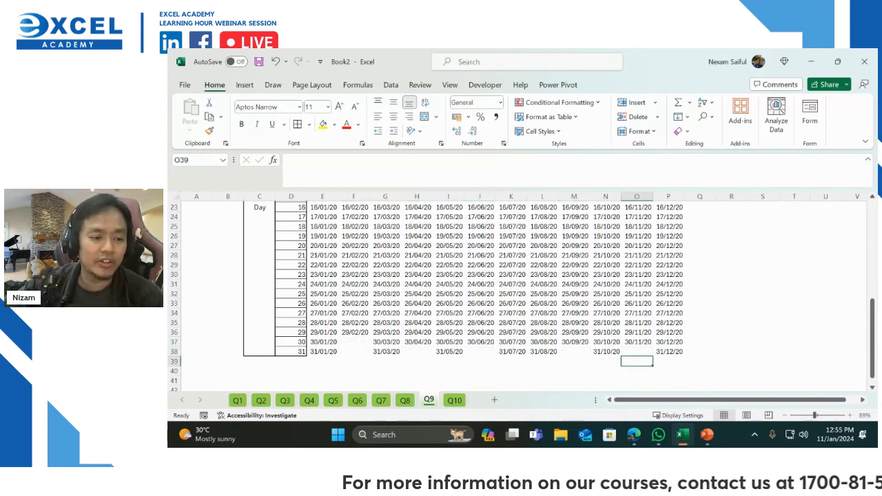
Inspect the mixed-reference DATE formulas in several cells across the date table, such as K18, K13, M35 and N32
{"action": "scroll", "coordinate": [347, 332], "scroll_direction": "up", "scroll_amount": 8}
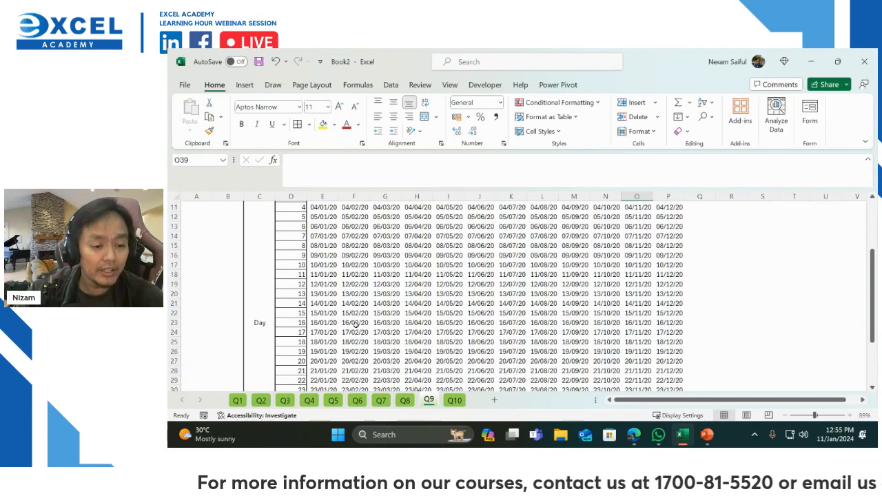
{"action": "double_click", "coordinate": [509, 367]}
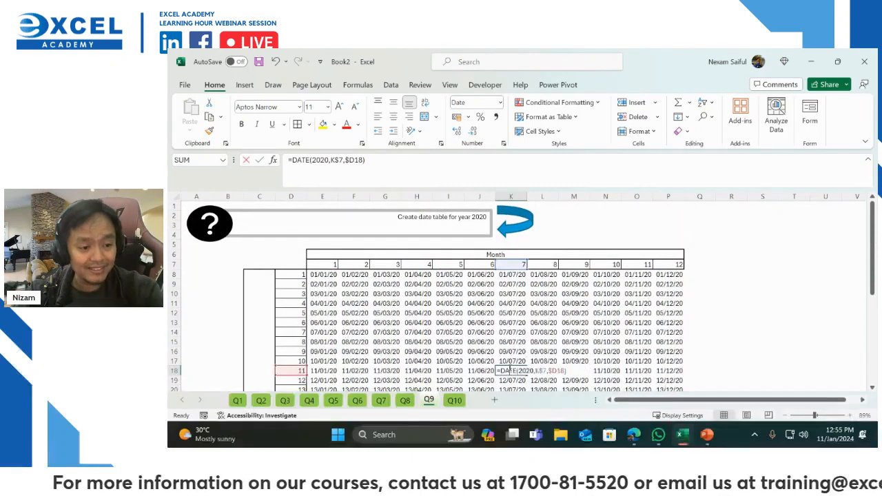
{"action": "double_click", "coordinate": [512, 322]}
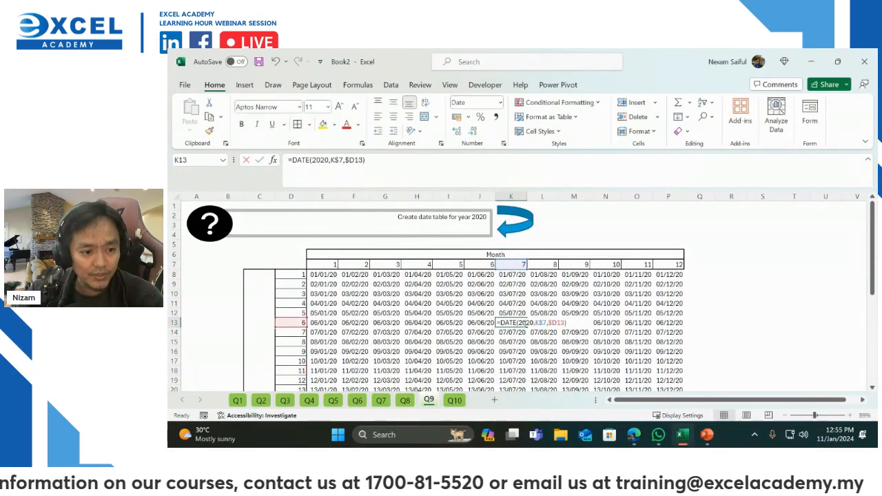
{"action": "double_click", "coordinate": [606, 334]}
{"action": "double_click", "coordinate": [452, 253]}
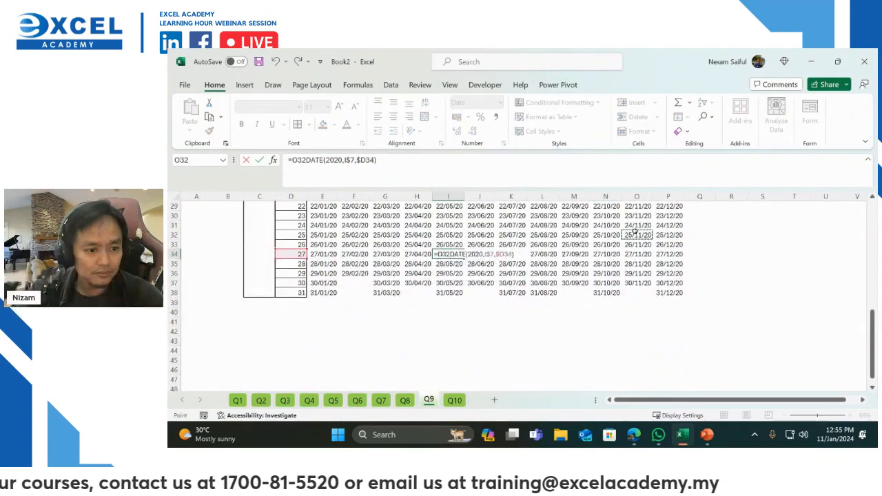
{"action": "left_click", "coordinate": [586, 265]}
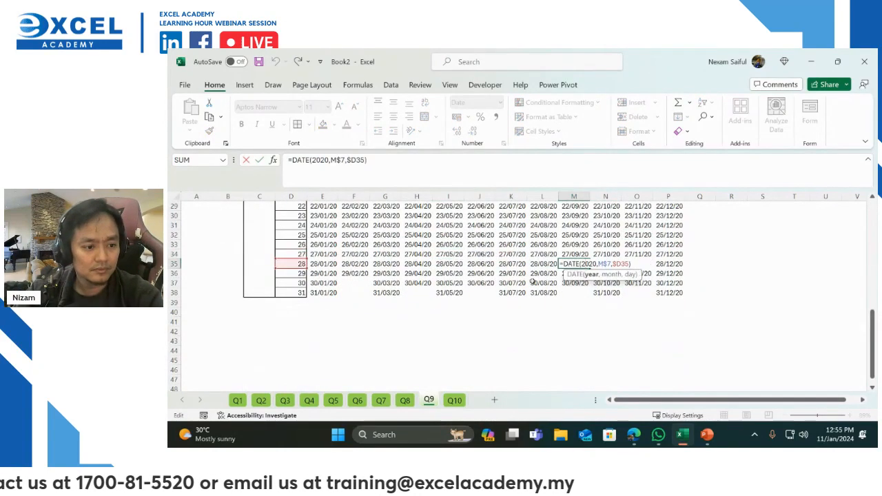
{"action": "left_click", "coordinate": [492, 243]}
{"action": "left_click", "coordinate": [607, 237]}
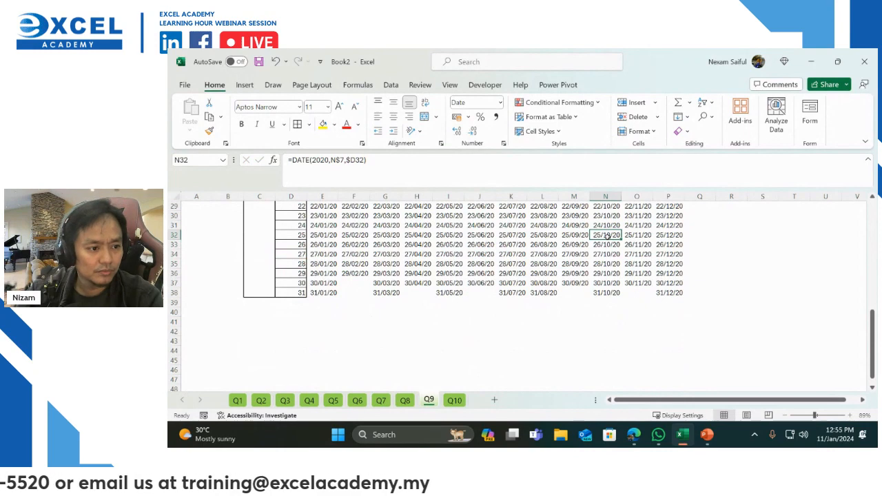
{"action": "double_click", "coordinate": [607, 237]}
{"action": "scroll", "coordinate": [613, 255], "scroll_direction": "up", "scroll_amount": 8}
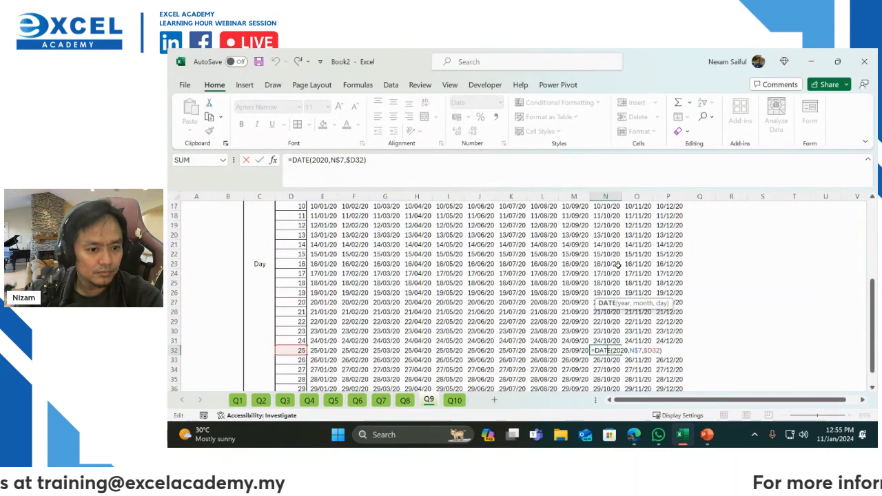
{"action": "key", "text": "Escape"}
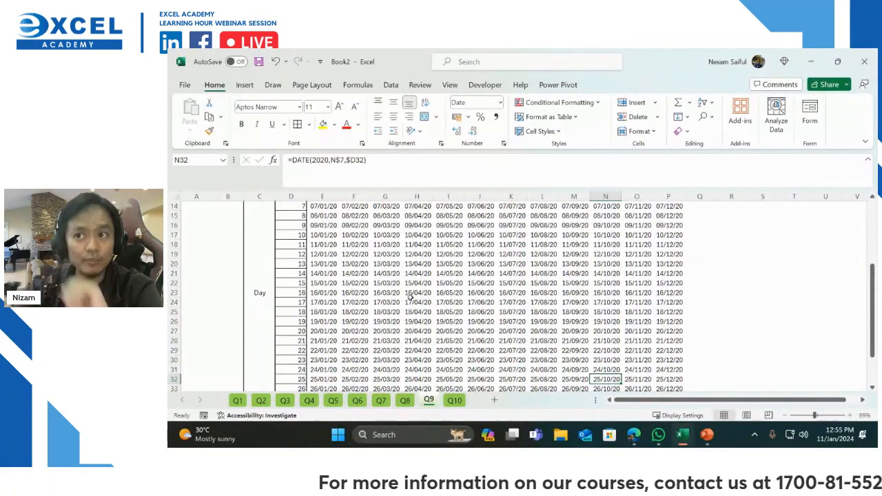
Open sheet Q10 and read its question about colouring Sundays red automatically
{"action": "left_click", "coordinate": [458, 402]}
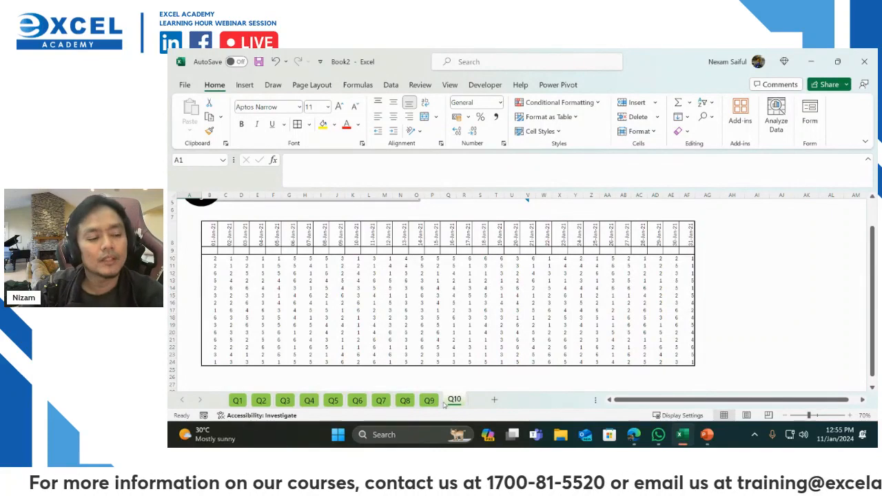
{"action": "scroll", "coordinate": [337, 292], "scroll_direction": "up", "scroll_amount": 1}
{"action": "scroll", "coordinate": [338, 292], "scroll_direction": "up", "scroll_amount": 1}
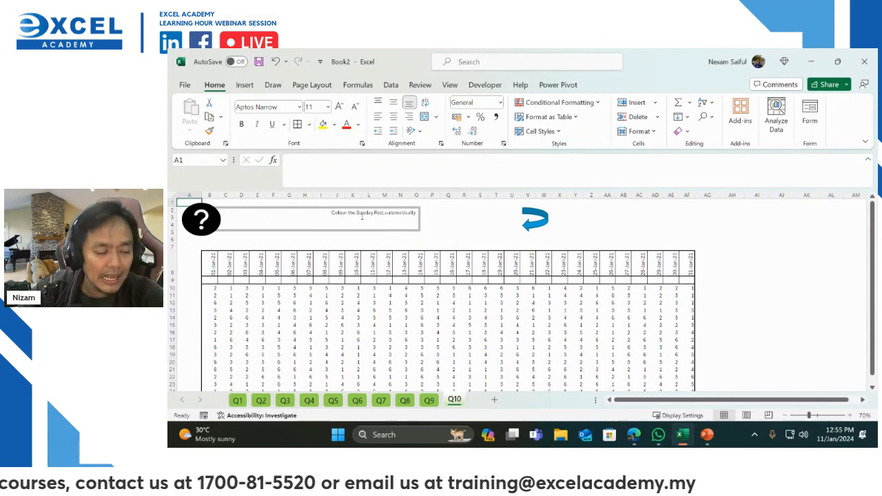
{"action": "left_click", "coordinate": [537, 218]}
{"action": "left_click", "coordinate": [569, 227]}
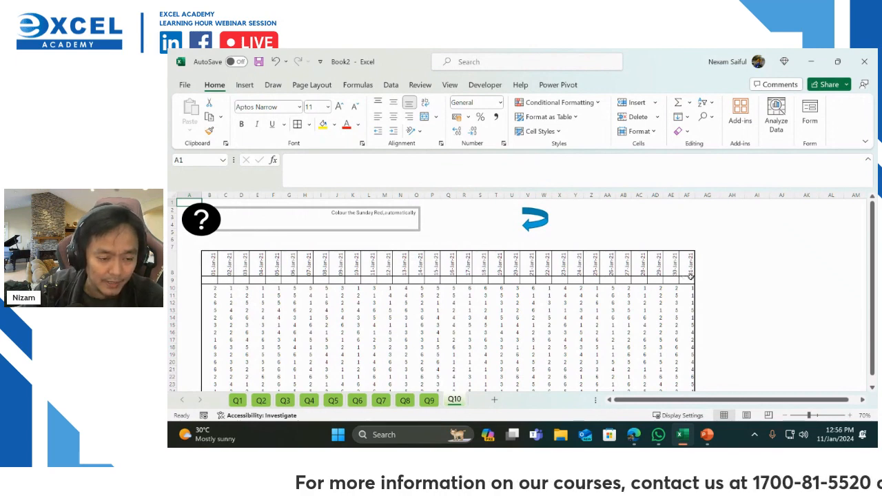
Examine the date header in row 8, the blank row 9 beneath it and the extent of the data table
{"action": "left_click", "coordinate": [208, 281]}
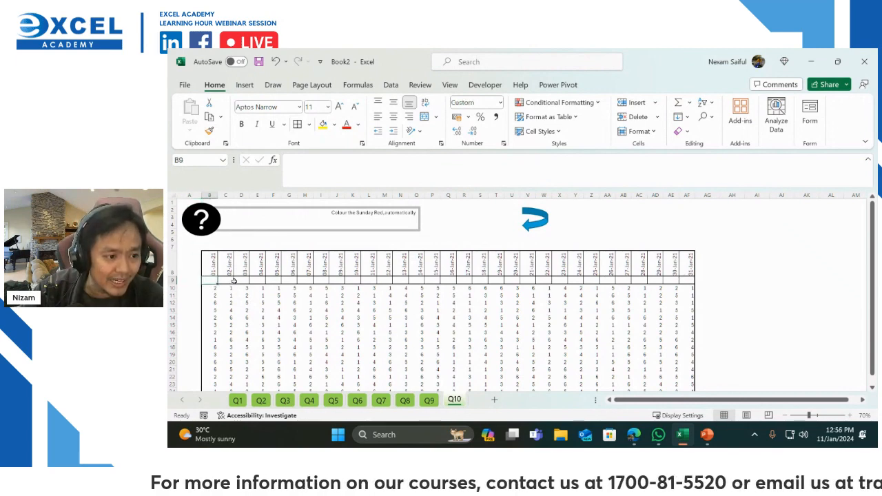
{"action": "left_click", "coordinate": [226, 279]}
{"action": "left_click", "coordinate": [240, 280]}
{"action": "left_click", "coordinate": [262, 280]}
{"action": "left_click", "coordinate": [292, 278]}
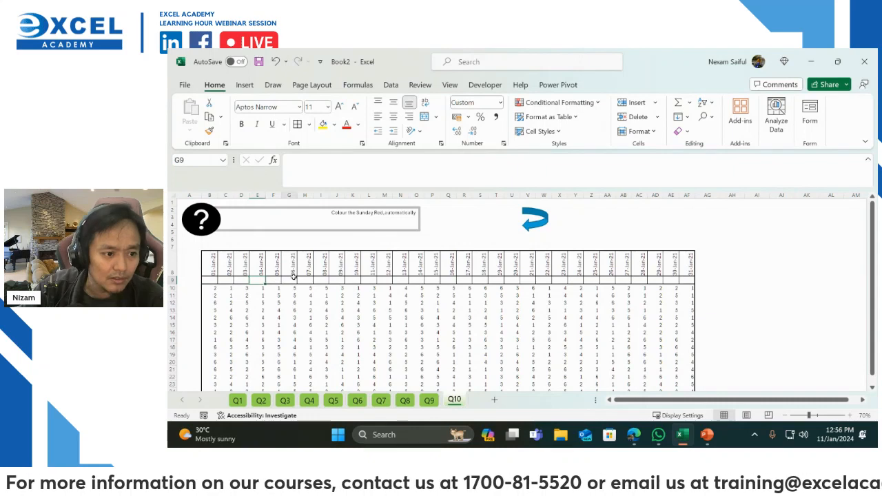
{"action": "left_click", "coordinate": [335, 281]}
{"action": "left_click", "coordinate": [335, 248]}
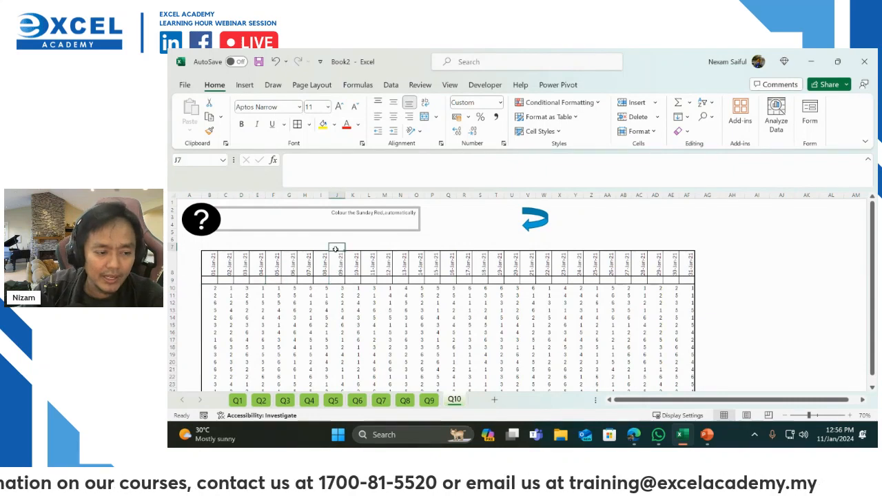
{"action": "scroll", "coordinate": [336, 248], "scroll_direction": "down", "scroll_amount": 2}
{"action": "left_click", "coordinate": [241, 355]}
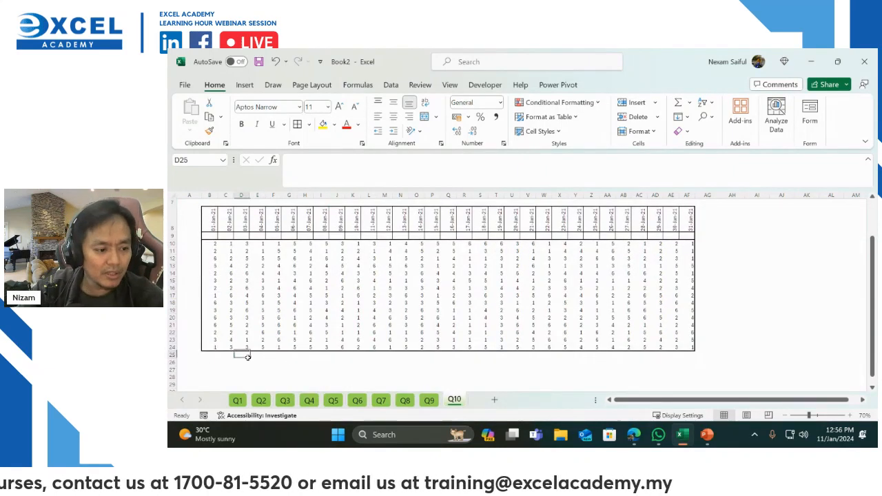
{"action": "scroll", "coordinate": [350, 298], "scroll_direction": "up", "scroll_amount": 2}
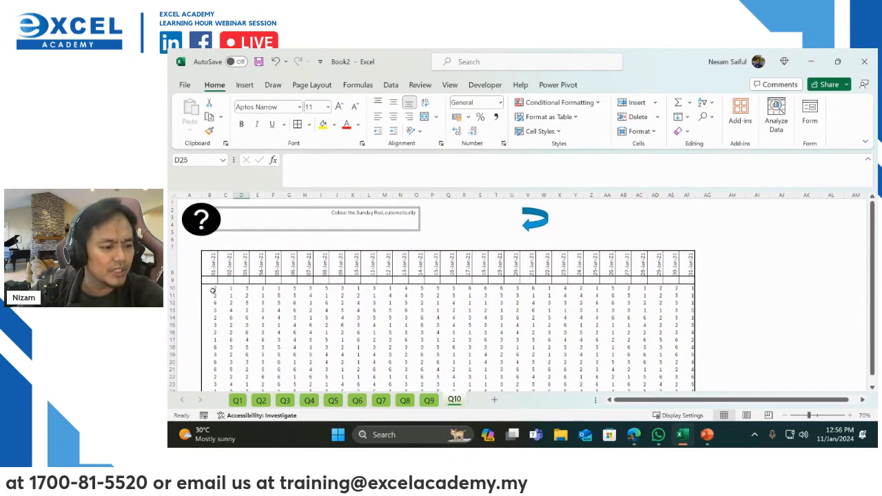
Enter =TEXT(B8,"ddd") in B9 to return the short weekday name of the first date
{"action": "left_click", "coordinate": [208, 281]}
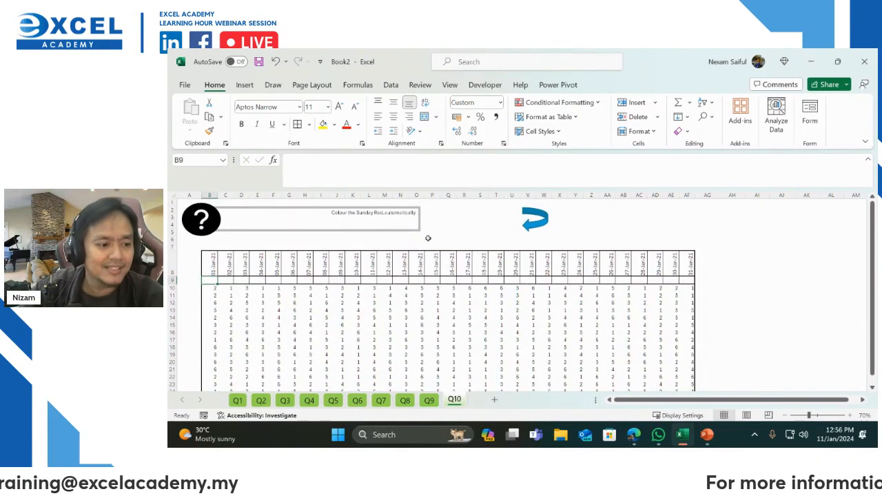
{"action": "scroll", "coordinate": [225, 281], "scroll_direction": "up", "scroll_amount": 2}
{"action": "left_click_drag", "start_coordinate": [682, 401], "coordinate": [659, 400]}
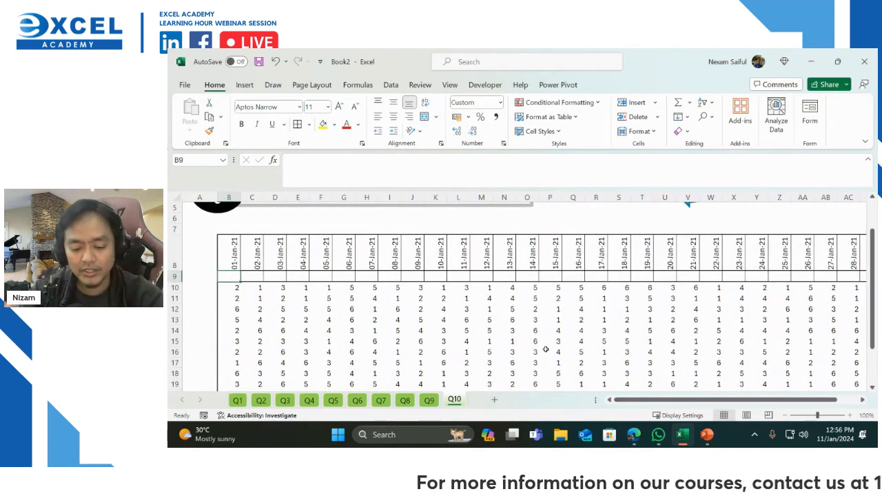
{"action": "type", "text": "="}
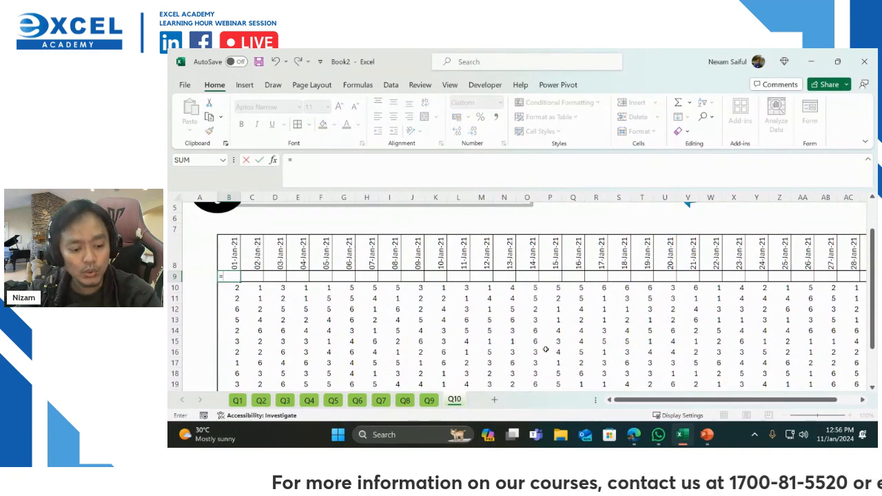
{"action": "type", "text": "tte"}
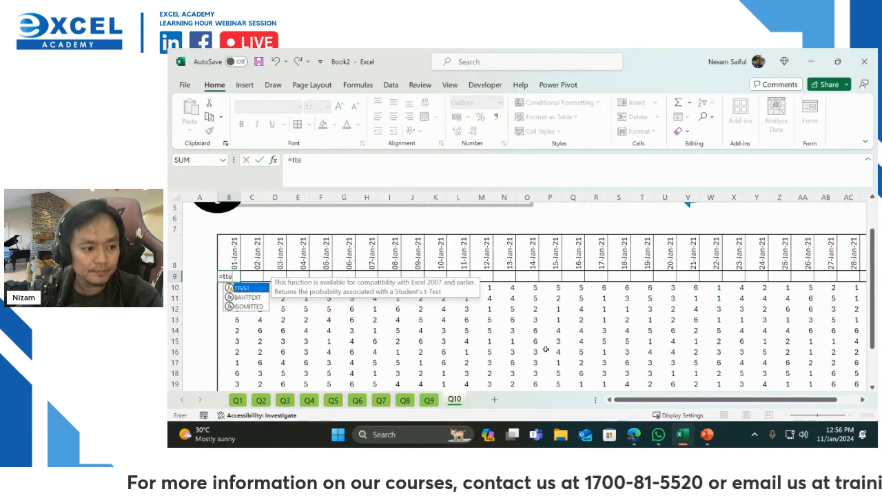
{"action": "key", "text": "BackSpace"}
{"action": "key", "text": "BackSpace"}
{"action": "type", "text": "ex"}
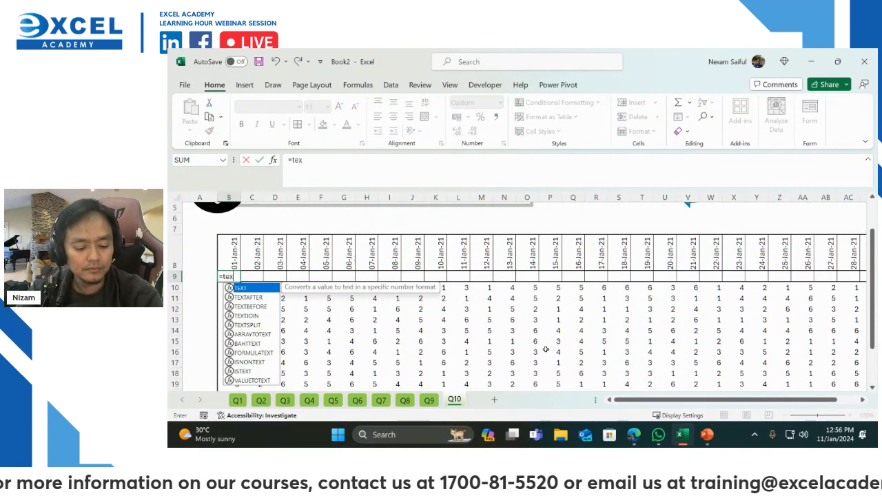
{"action": "key", "text": "Tab"}
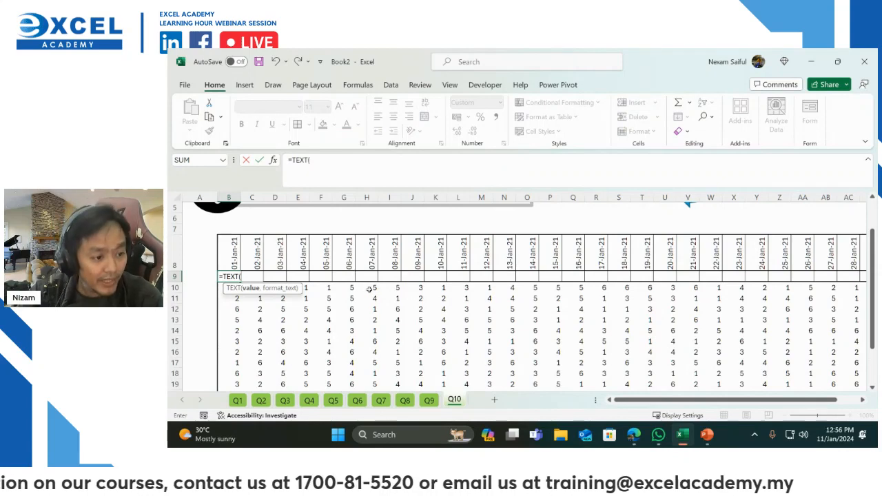
{"action": "left_click", "coordinate": [230, 243]}
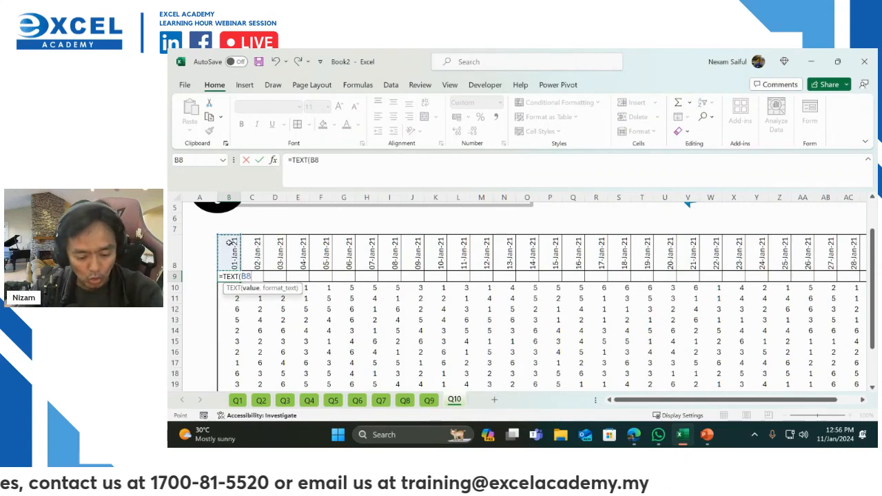
{"action": "type", "text": ",\""}
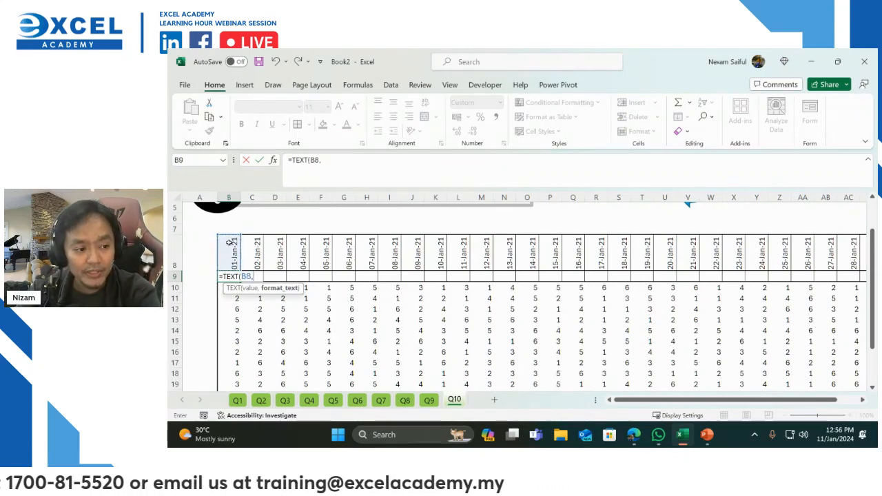
{"action": "type", "text": "dd"}
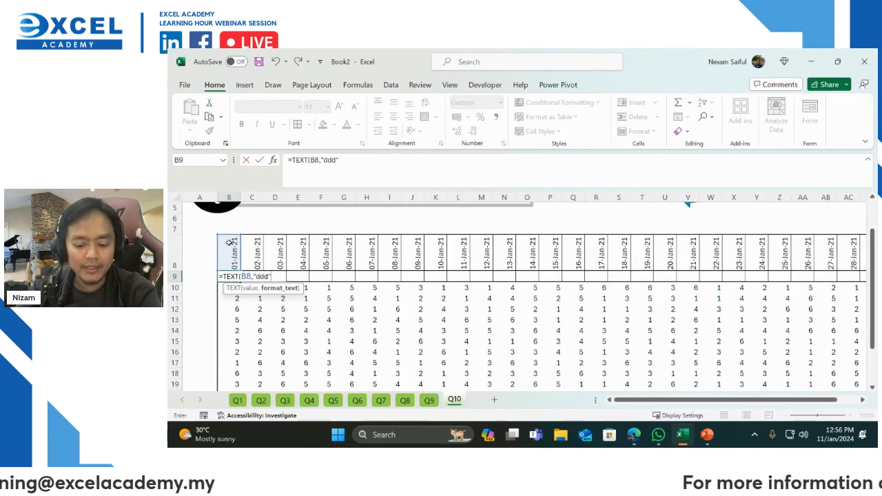
{"action": "type", "text": "d\""}
{"action": "key", "text": "Return"}
Fill B9's weekday formula across to AF9 and make row 9 taller so the full weekday names fit
{"action": "left_click", "coordinate": [234, 276]}
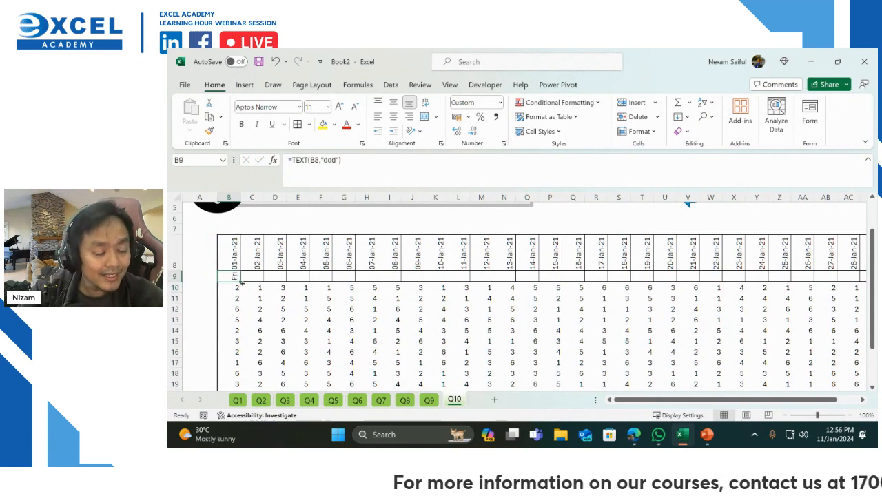
{"action": "left_click_drag", "start_coordinate": [241, 281], "coordinate": [813, 284]}
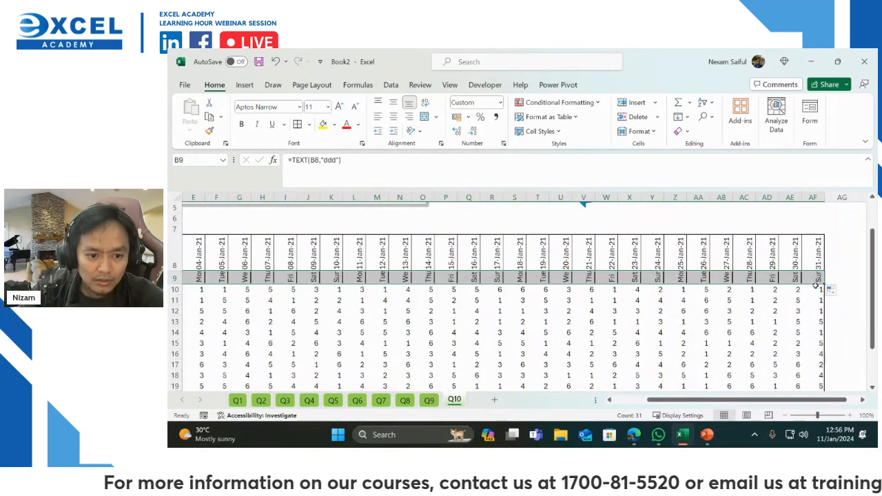
{"action": "left_click_drag", "start_coordinate": [674, 402], "coordinate": [574, 412]}
{"action": "left_click", "coordinate": [278, 277]}
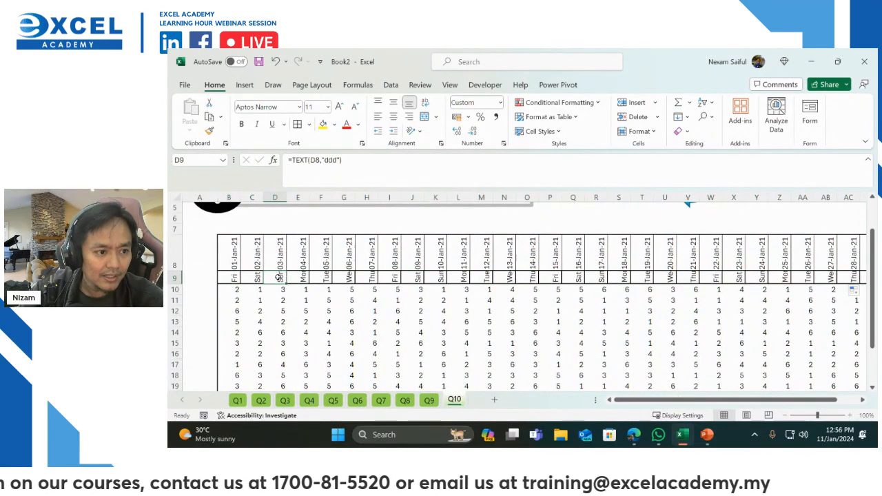
{"action": "left_click_drag", "start_coordinate": [176, 284], "coordinate": [176, 294]}
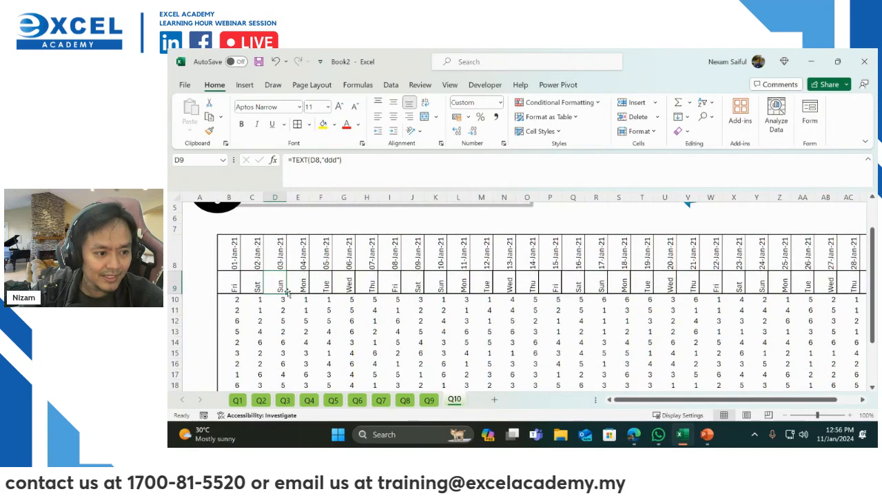
Review the Sunday columns D, K and R against the question asking for Sundays to be coloured red
{"action": "left_click", "coordinate": [444, 281]}
{"action": "left_click", "coordinate": [601, 284]}
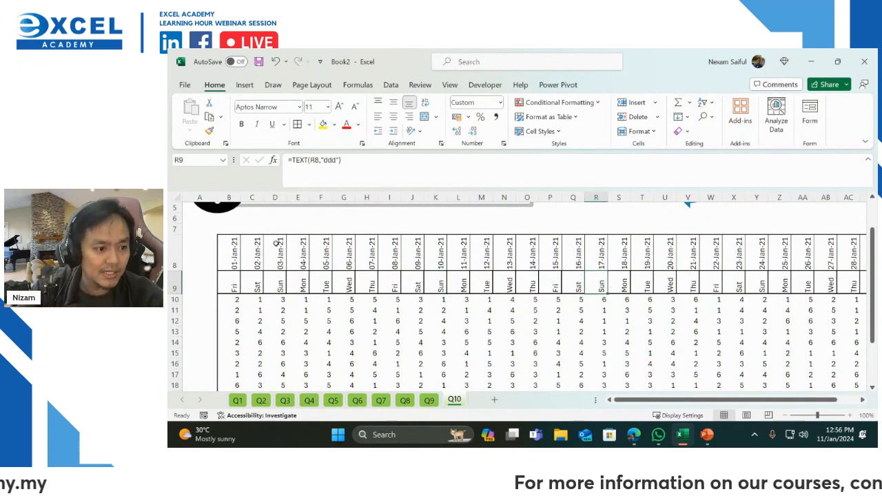
{"action": "left_click_drag", "start_coordinate": [276, 243], "coordinate": [279, 373]}
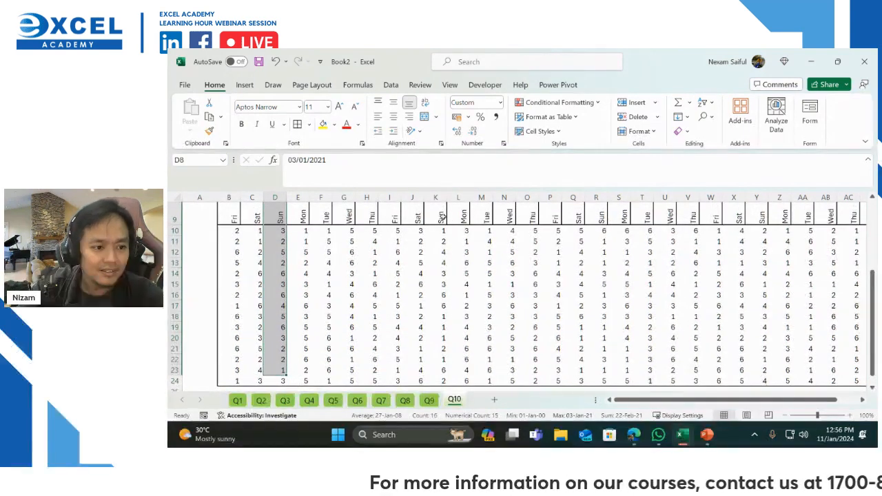
{"action": "left_click_drag", "start_coordinate": [443, 217], "coordinate": [443, 383], "text": "ctrl"}
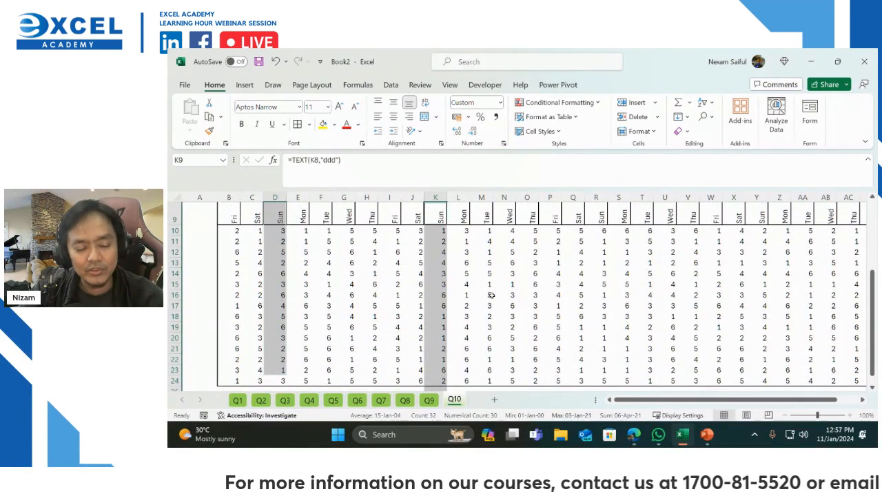
{"action": "scroll", "coordinate": [491, 295], "scroll_direction": "up", "scroll_amount": 3}
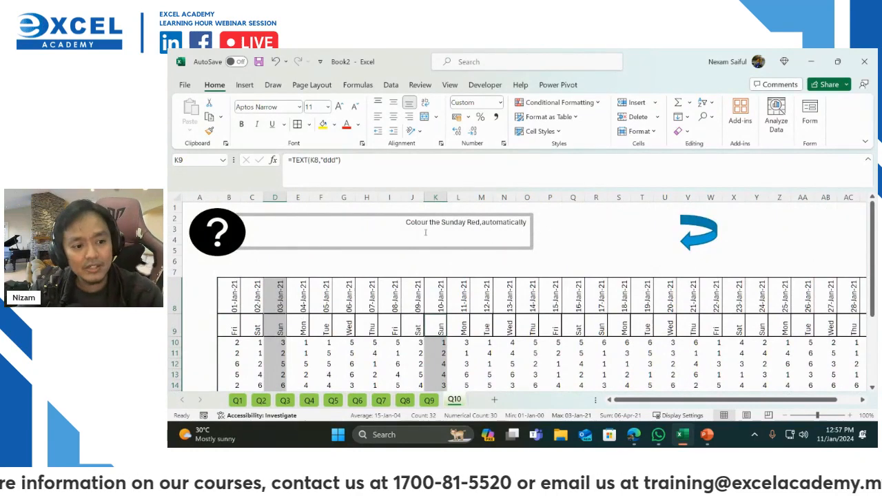
{"action": "left_click", "coordinate": [453, 223]}
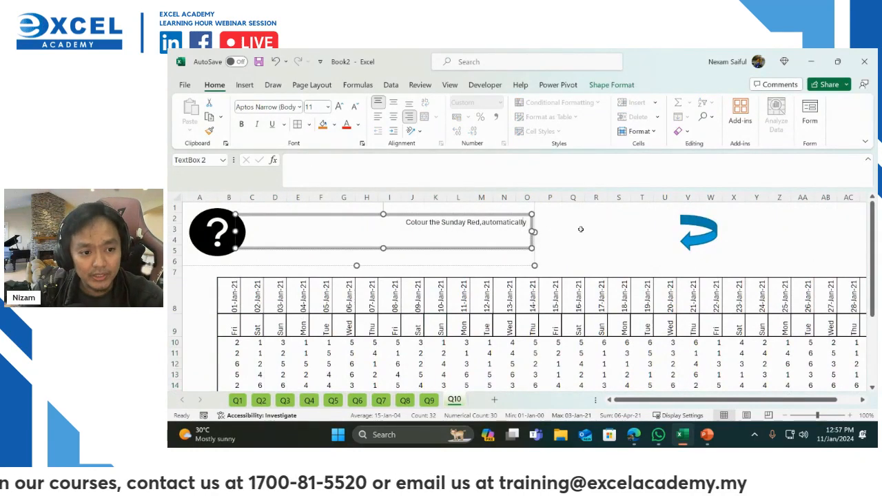
{"action": "left_click", "coordinate": [580, 229]}
{"action": "left_click", "coordinate": [272, 327]}
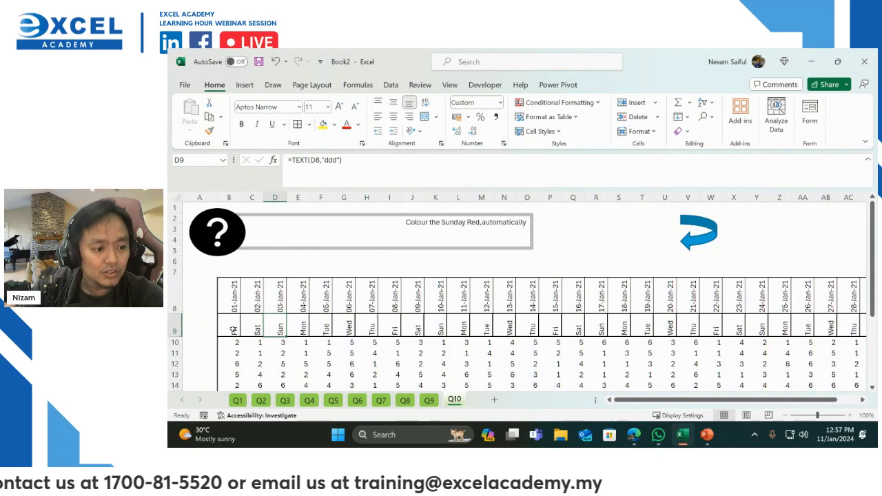
Highlight cells containing "Sun" in the weekday row B9:AF9 with Light Red Fill with Dark Red Text
{"action": "left_click", "coordinate": [230, 327]}
{"action": "left_click_drag", "start_coordinate": [228, 326], "coordinate": [678, 327]}
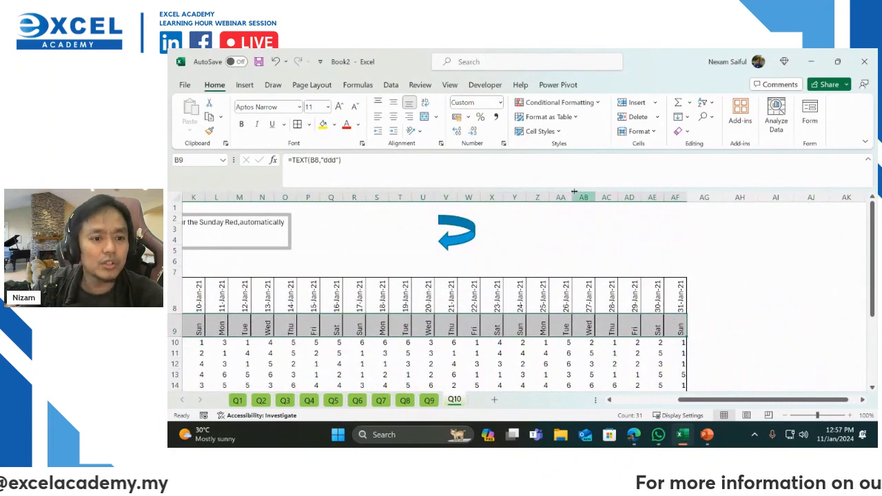
{"action": "left_click", "coordinate": [574, 102]}
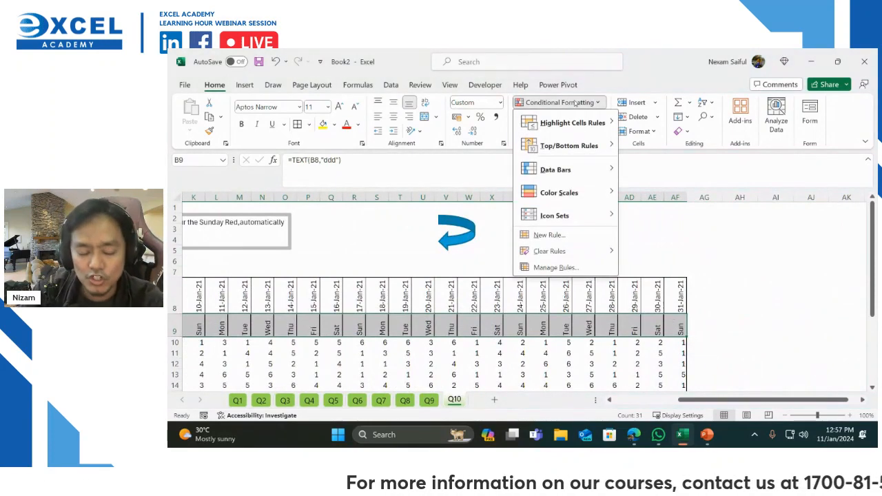
{"action": "mouse_move", "coordinate": [605, 122]}
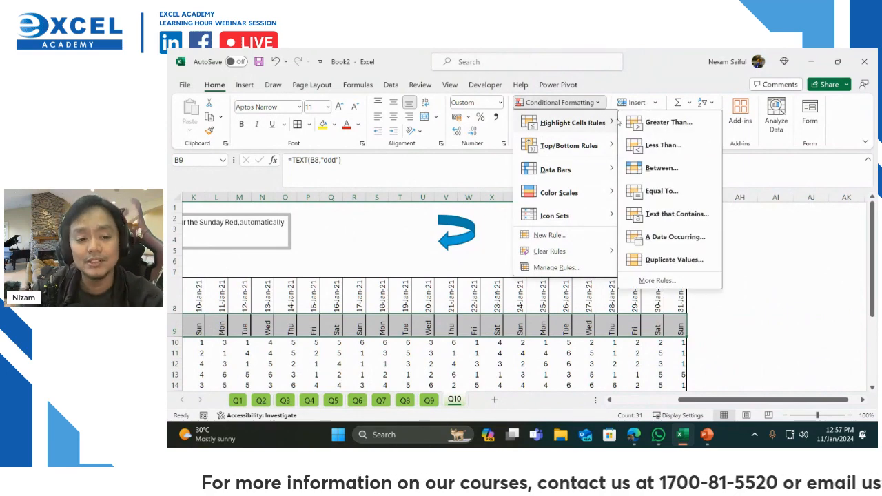
{"action": "left_click", "coordinate": [692, 213]}
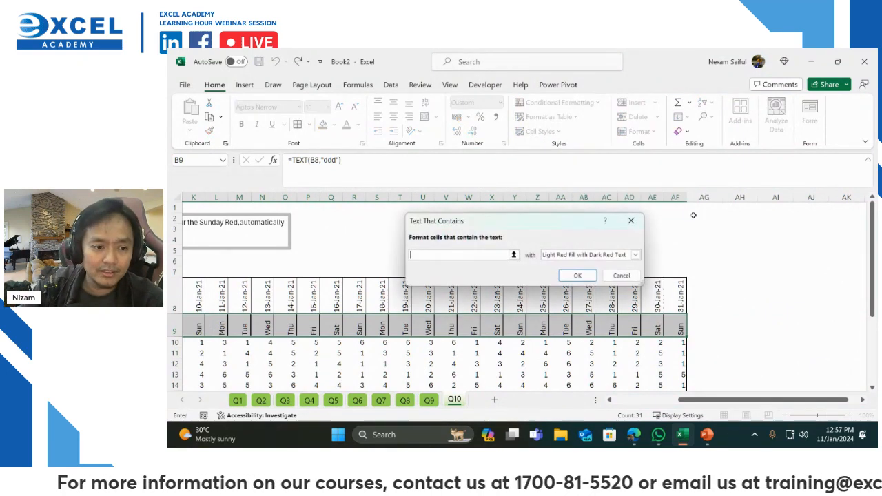
{"action": "type", "text": "Sunm"}
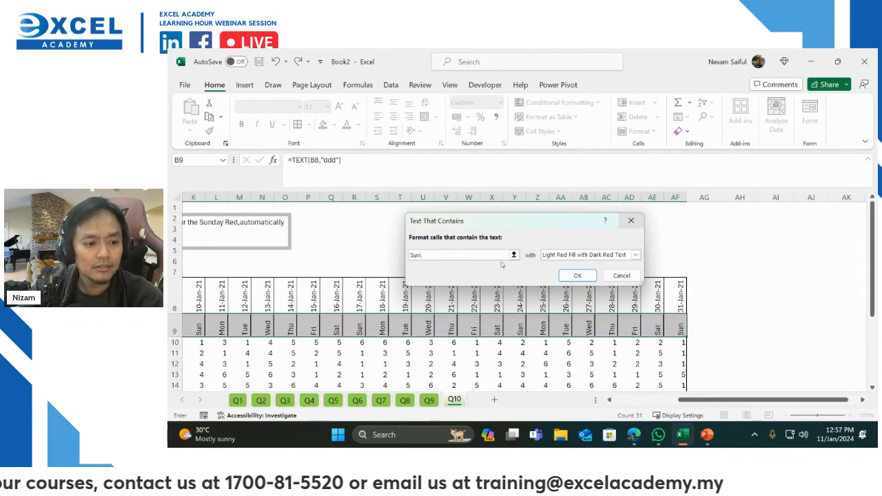
{"action": "key", "text": "BackSpace"}
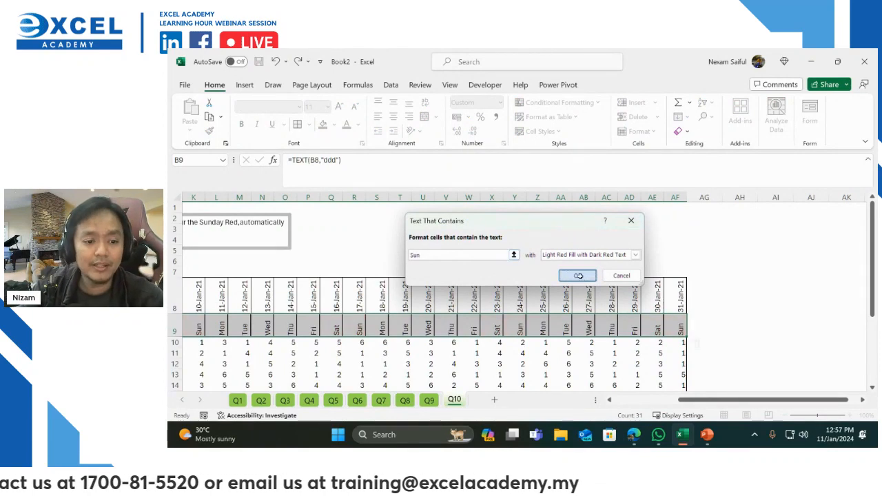
{"action": "left_click", "coordinate": [577, 275]}
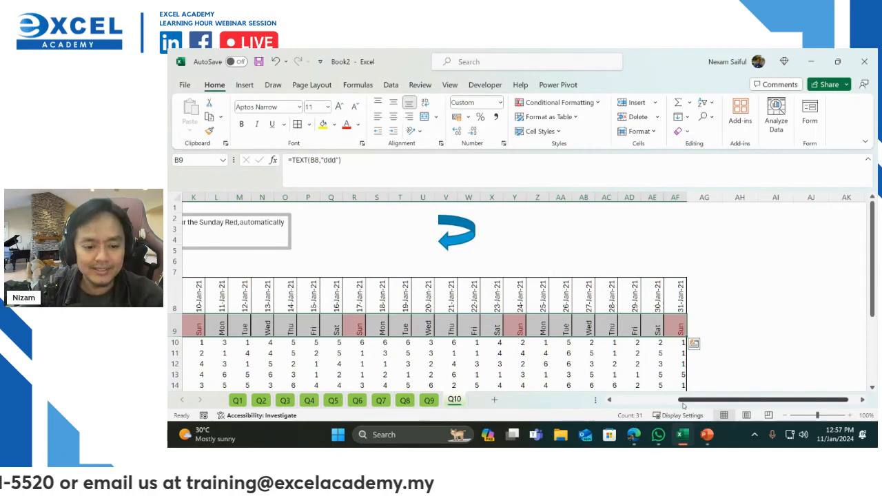
{"action": "left_click_drag", "start_coordinate": [683, 406], "coordinate": [617, 405]}
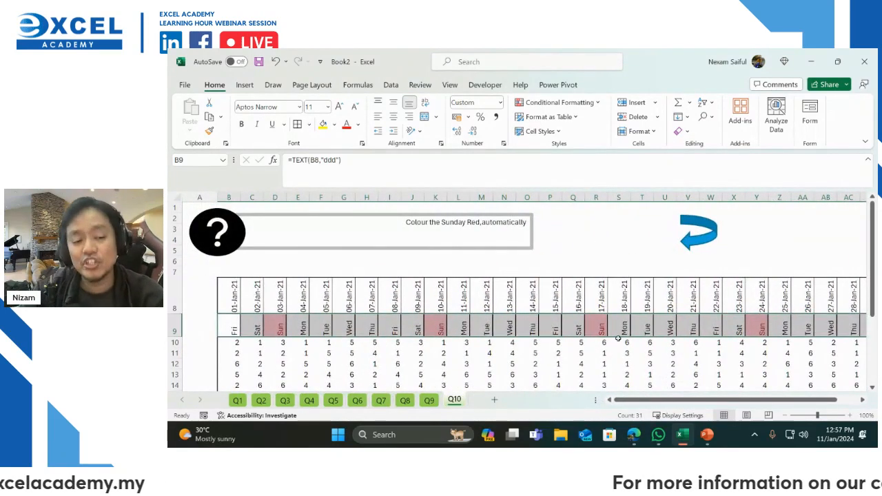
Clear the conditional formatting rule from the weekday row B9:AF9
{"action": "left_click", "coordinate": [586, 102]}
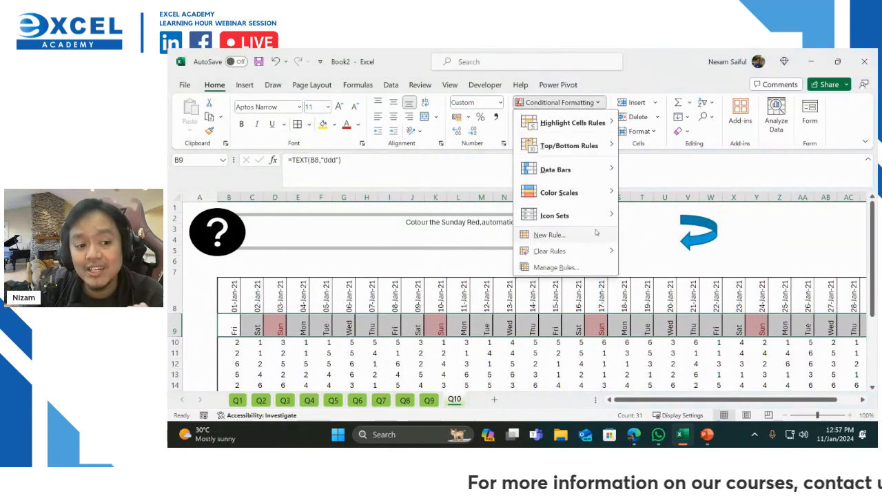
{"action": "mouse_move", "coordinate": [599, 251]}
{"action": "left_click", "coordinate": [655, 252]}
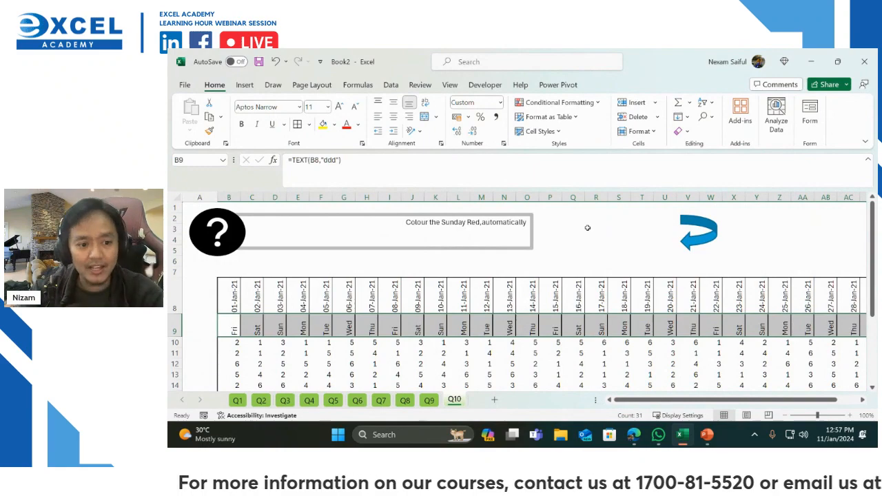
Create a formula-based conditional formatting rule for the whole table B8:AF24 with the formula =B$9="Sun"
{"action": "scroll", "coordinate": [587, 227], "scroll_direction": "down", "scroll_amount": 2}
{"action": "left_click_drag", "start_coordinate": [213, 261], "coordinate": [691, 375]}
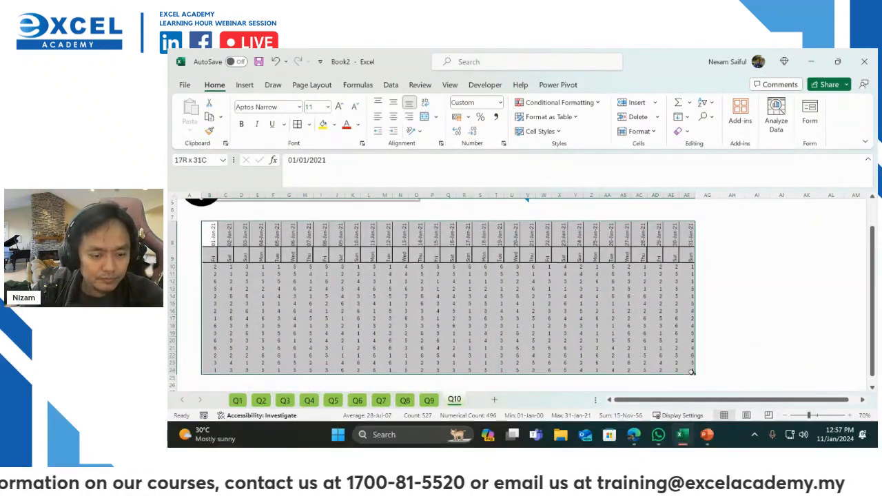
{"action": "left_click", "coordinate": [587, 103]}
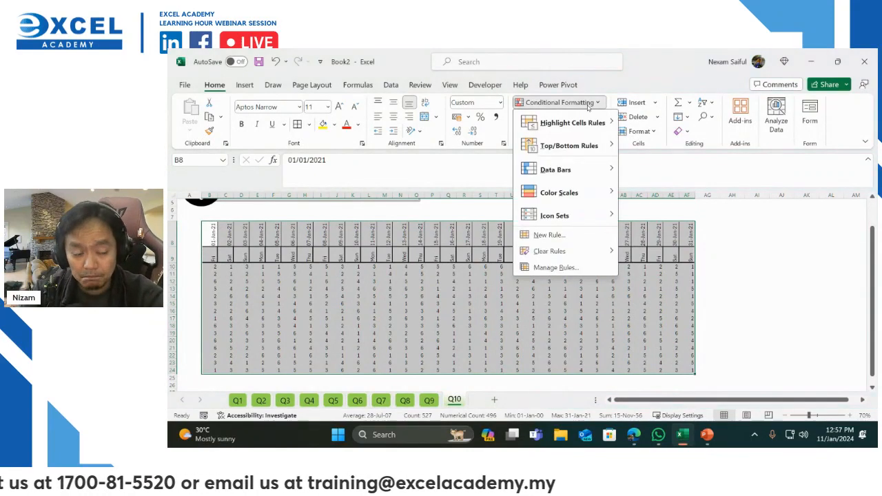
{"action": "left_click", "coordinate": [576, 241]}
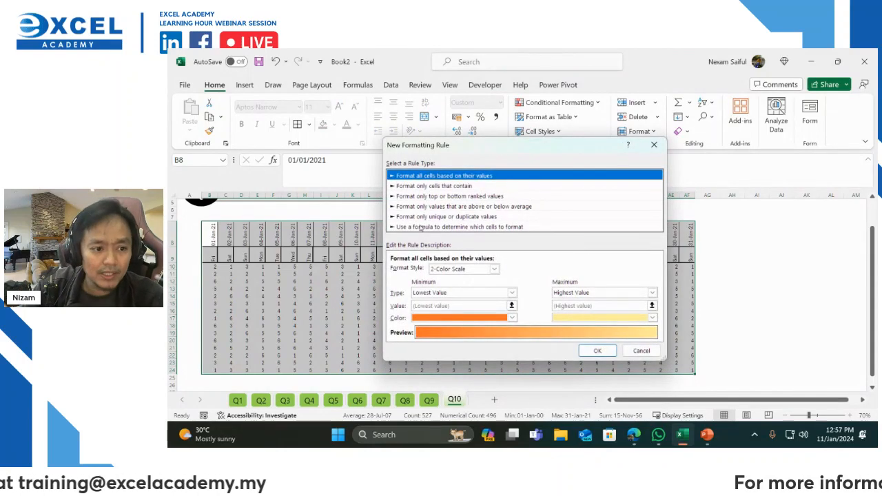
{"action": "left_click", "coordinate": [468, 227]}
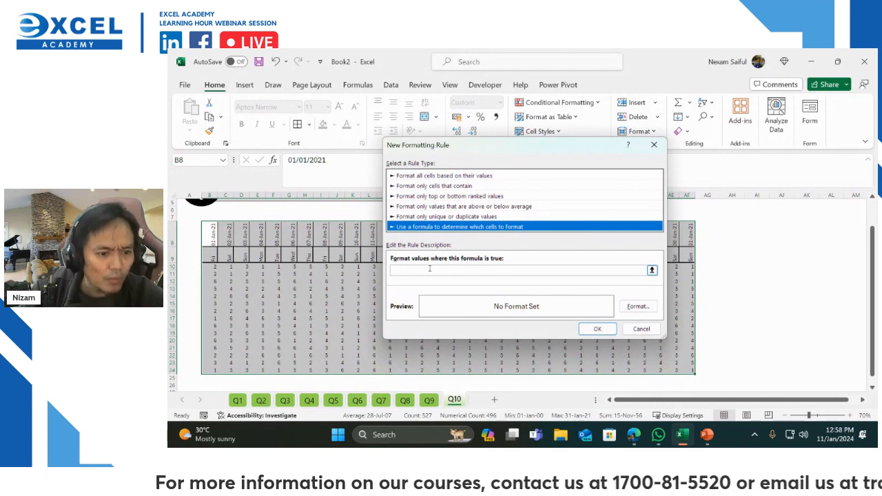
{"action": "left_click", "coordinate": [429, 269]}
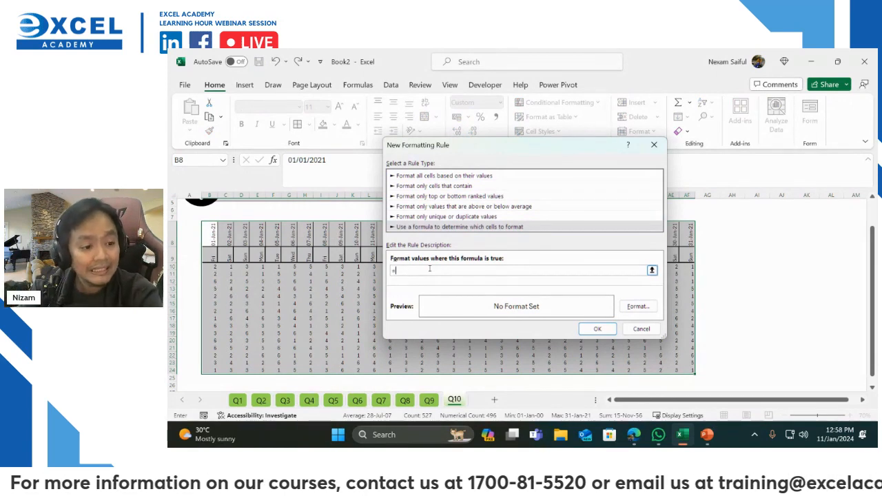
{"action": "left_click", "coordinate": [210, 255]}
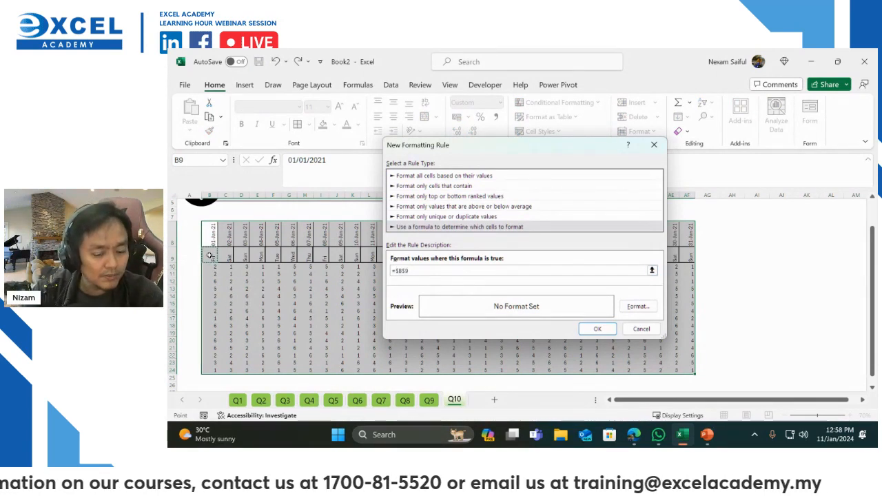
{"action": "type", "text": "="}
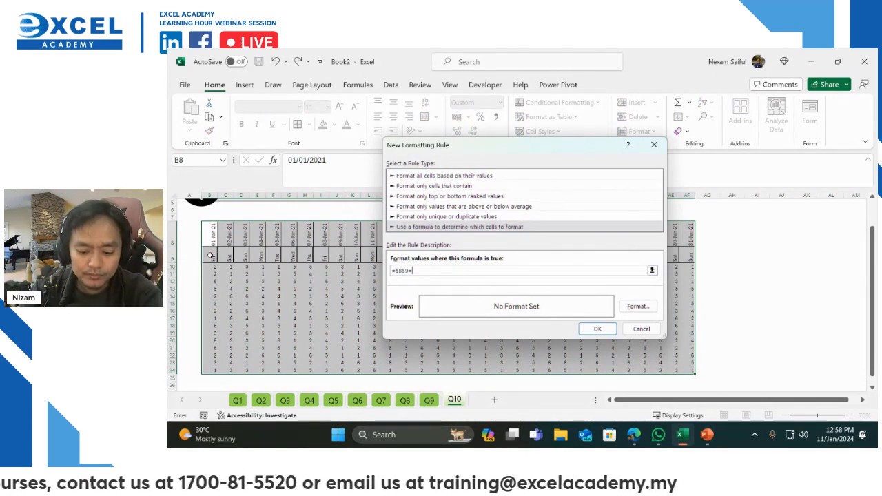
{"action": "type", "text": "\"Sun\""}
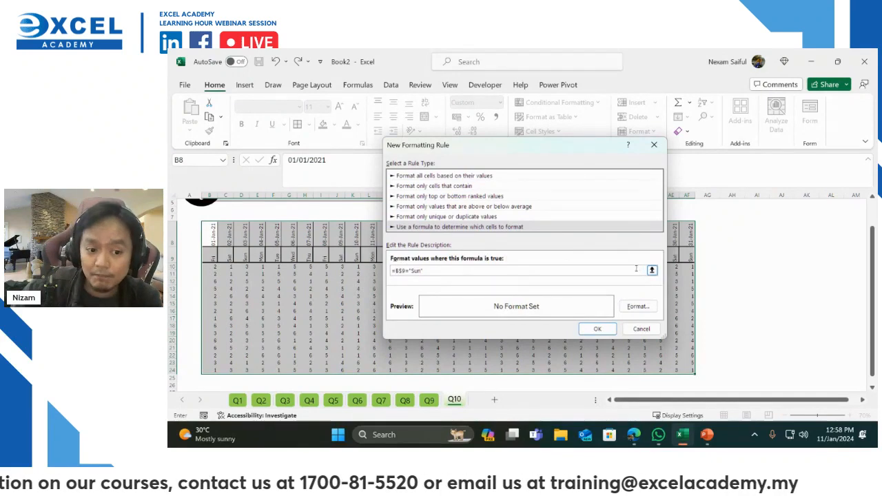
Set the Sunday rule's format to a standard red fill with a white font
{"action": "left_click", "coordinate": [638, 307]}
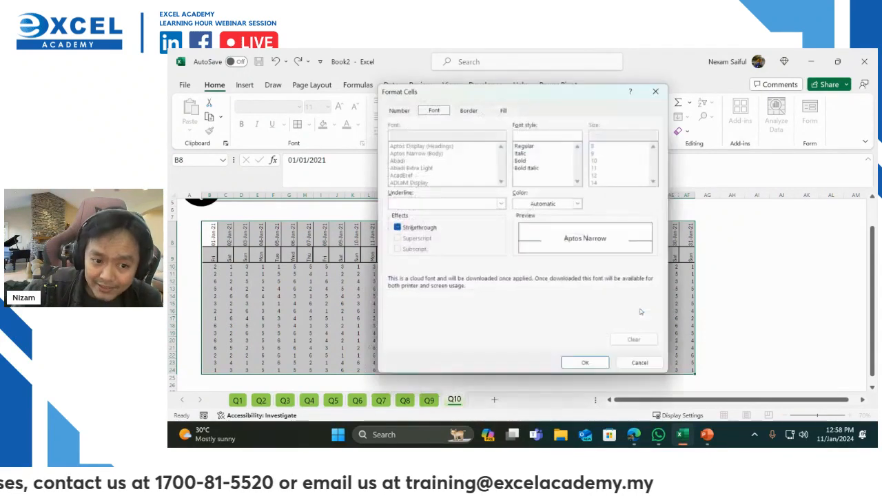
{"action": "left_click", "coordinate": [506, 109]}
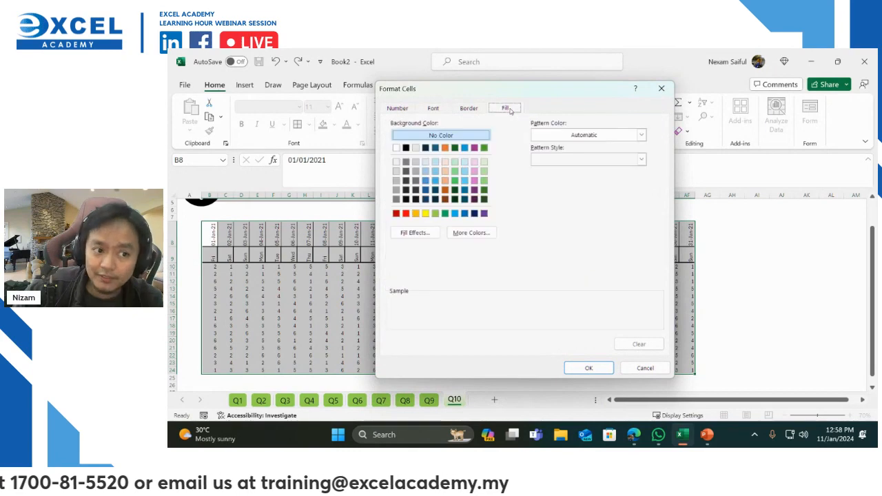
{"action": "left_click", "coordinate": [406, 214]}
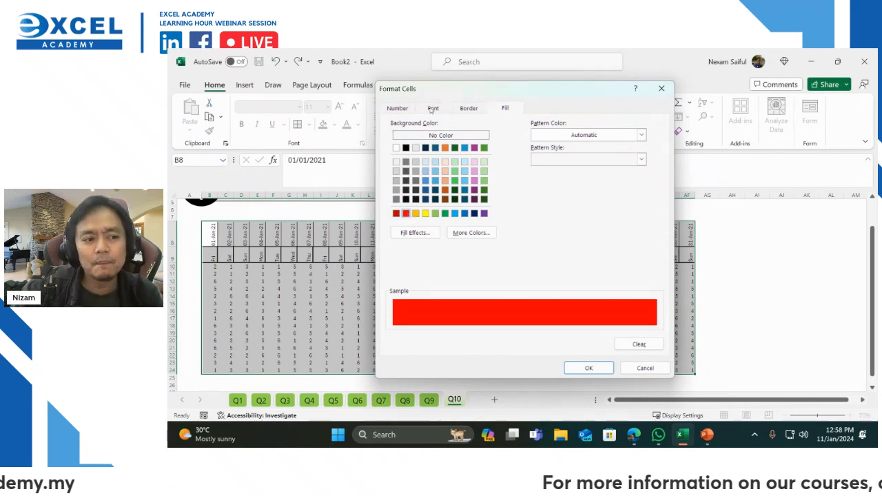
{"action": "left_click", "coordinate": [406, 109]}
{"action": "left_click", "coordinate": [430, 109]}
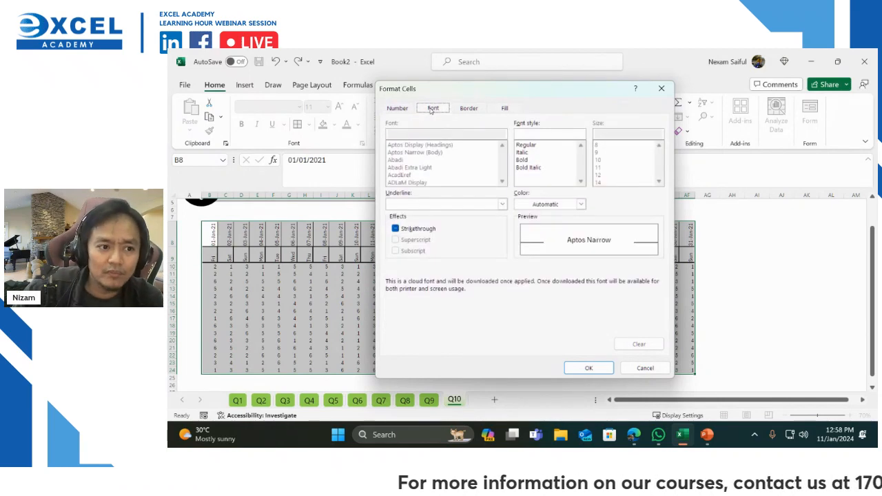
{"action": "left_click", "coordinate": [561, 205]}
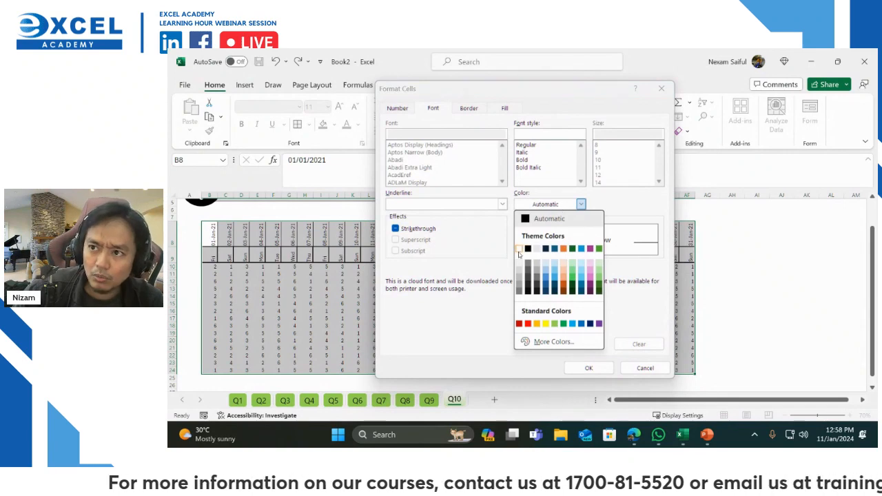
{"action": "left_click", "coordinate": [519, 251]}
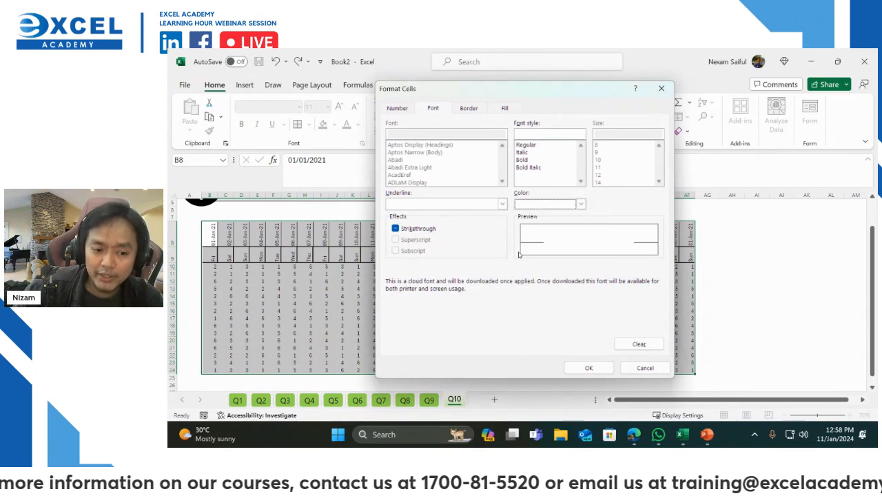
{"action": "left_click", "coordinate": [605, 368]}
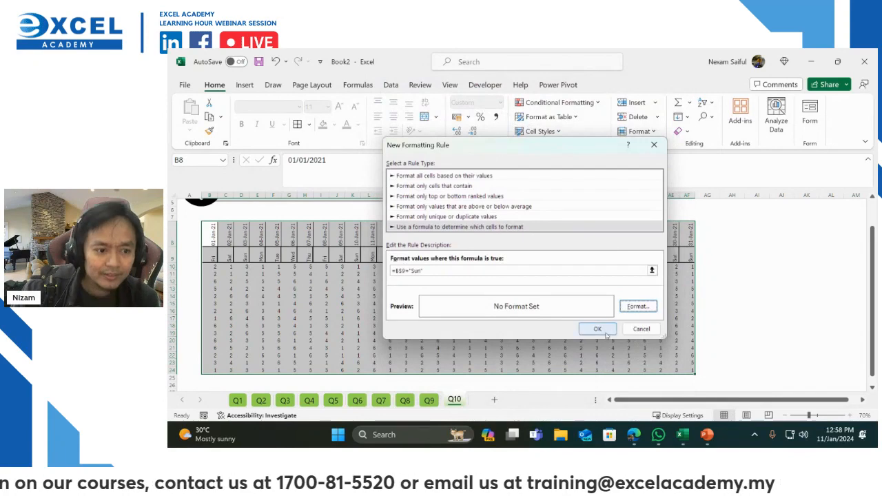
Recheck the rule's fill and font colour settings and apply the Sunday rule to the table
{"action": "left_click", "coordinate": [638, 306]}
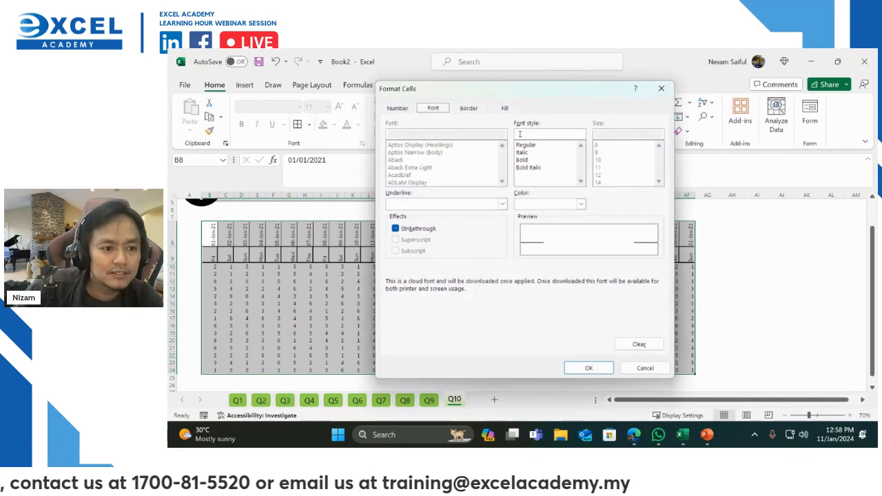
{"action": "left_click", "coordinate": [504, 107]}
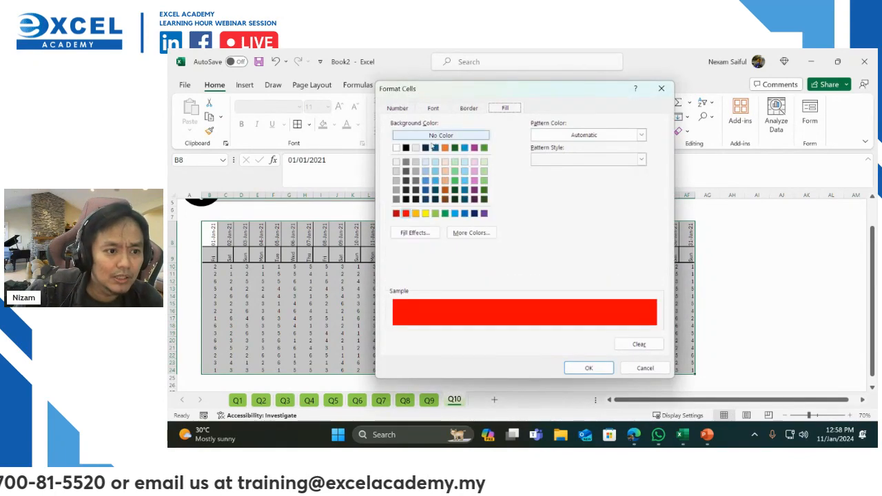
{"action": "left_click", "coordinate": [444, 108]}
{"action": "left_click", "coordinate": [581, 204]}
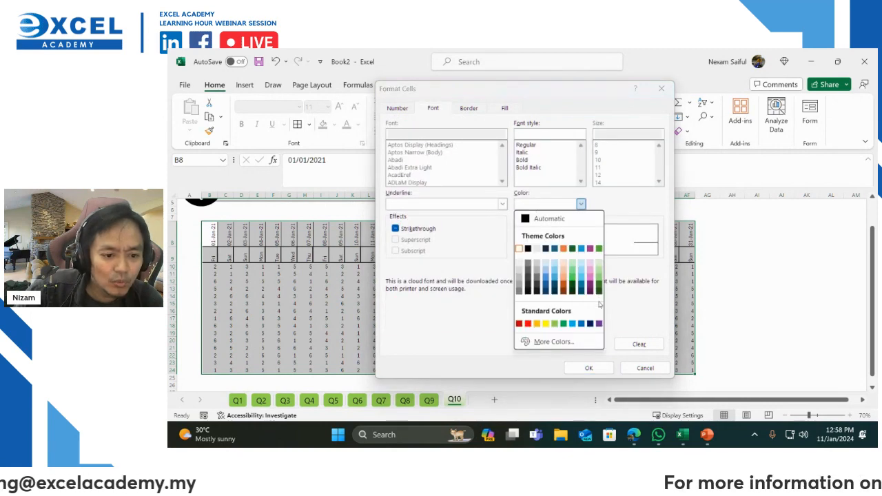
{"action": "left_click", "coordinate": [632, 316]}
{"action": "left_click", "coordinate": [589, 368]}
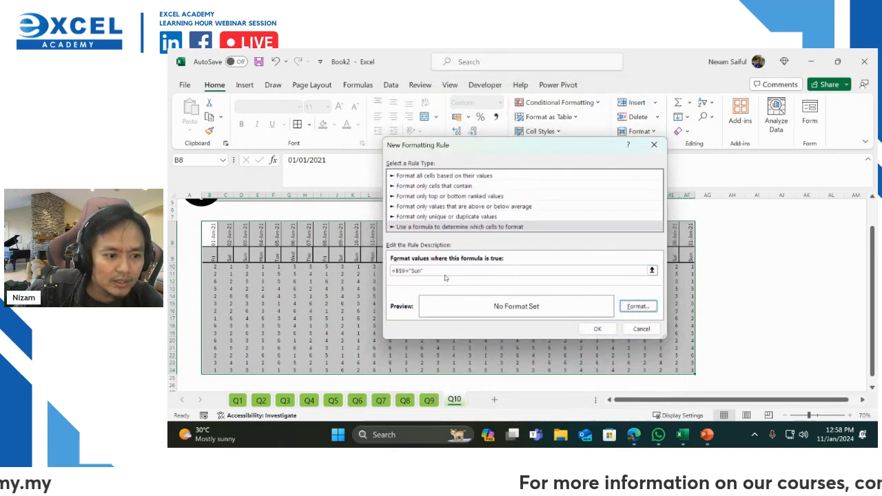
{"action": "left_click", "coordinate": [598, 329]}
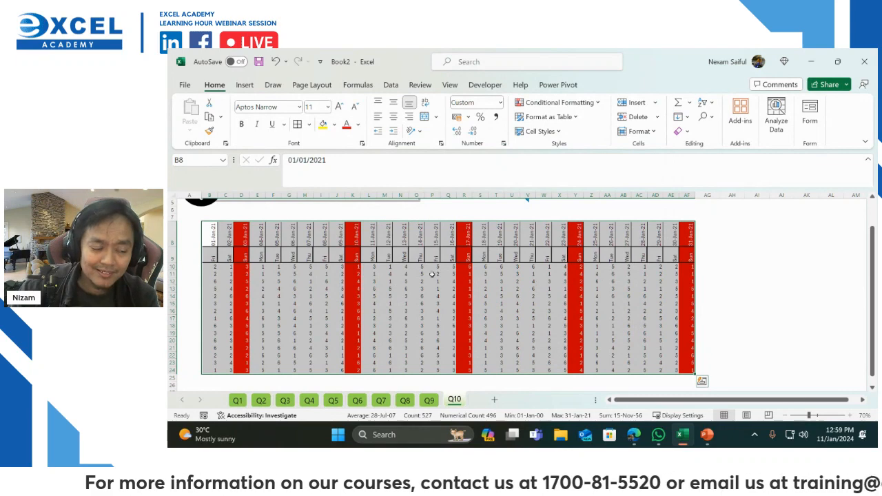
Test the Sunday rule by entering 14/1/2024 as the date in F8, and undo that change
{"action": "left_click", "coordinate": [308, 235]}
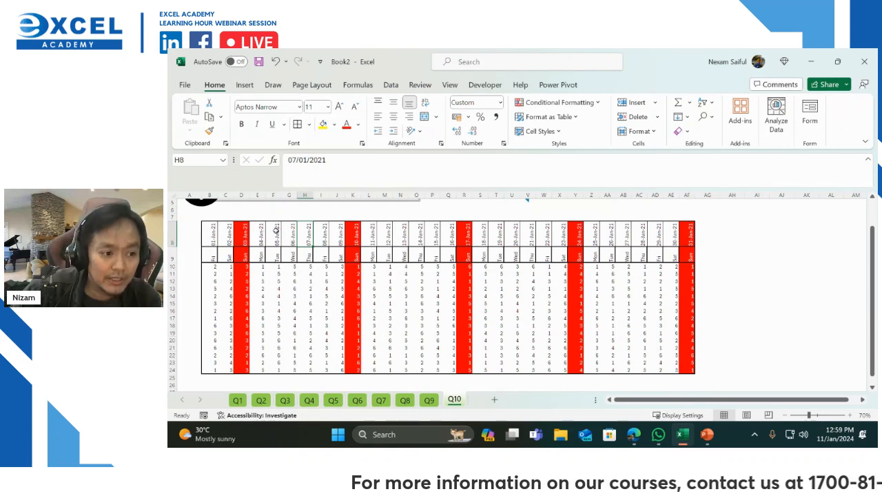
{"action": "left_click", "coordinate": [277, 231]}
{"action": "type", "text": "14/"}
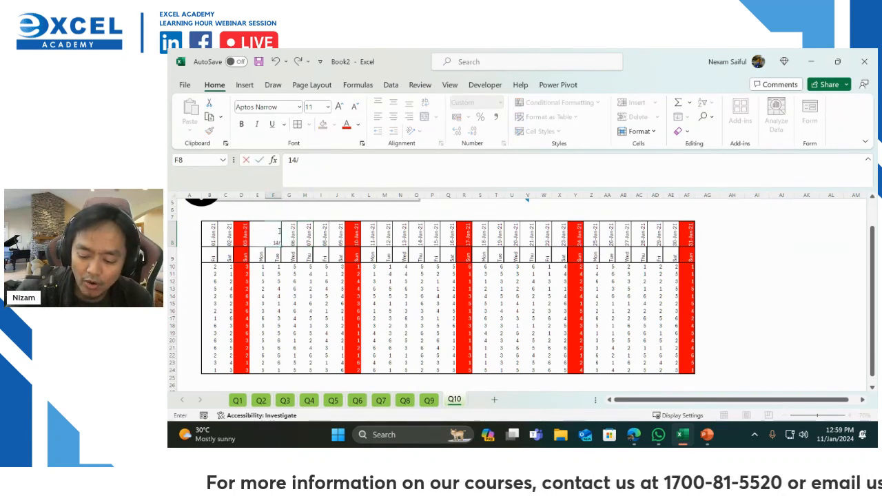
{"action": "type", "text": "1/2024"}
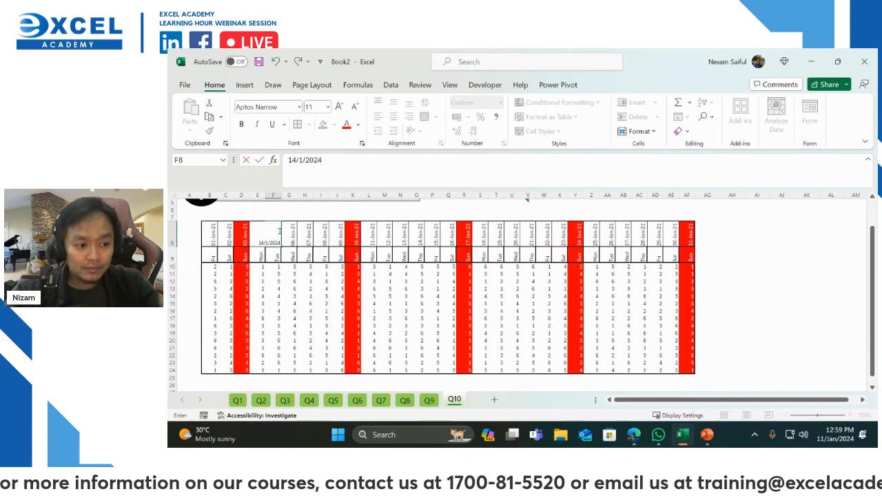
{"action": "key", "text": "Return"}
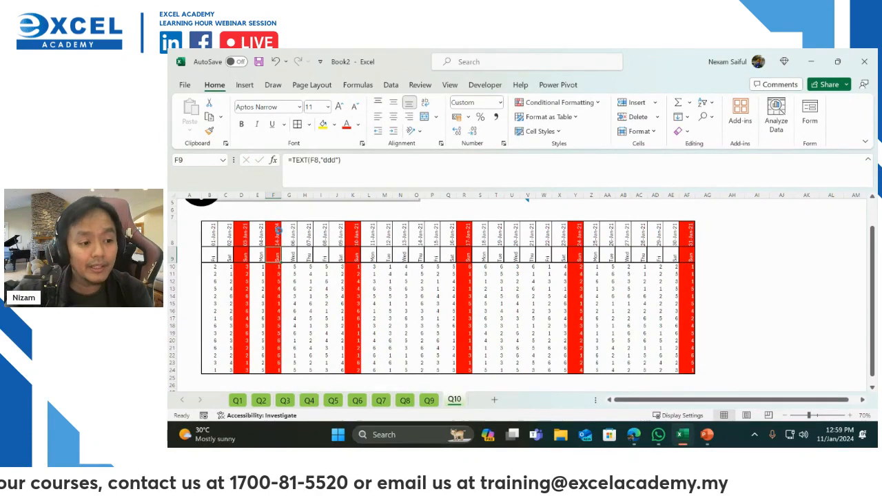
{"action": "key", "text": "ctrl+z"}
{"action": "left_click", "coordinate": [215, 247]}
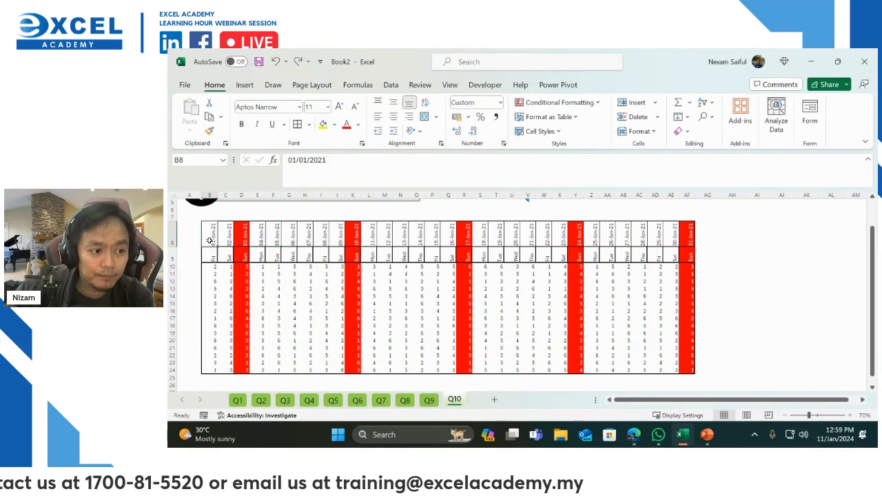
Set the table's first date in B8 to 1/1/2024
{"action": "type", "text": "1/"}
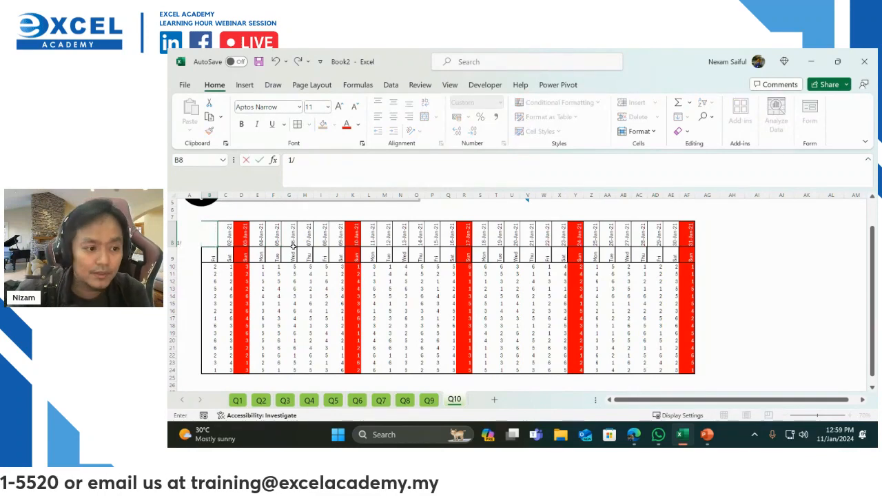
{"action": "type", "text": "1/20"}
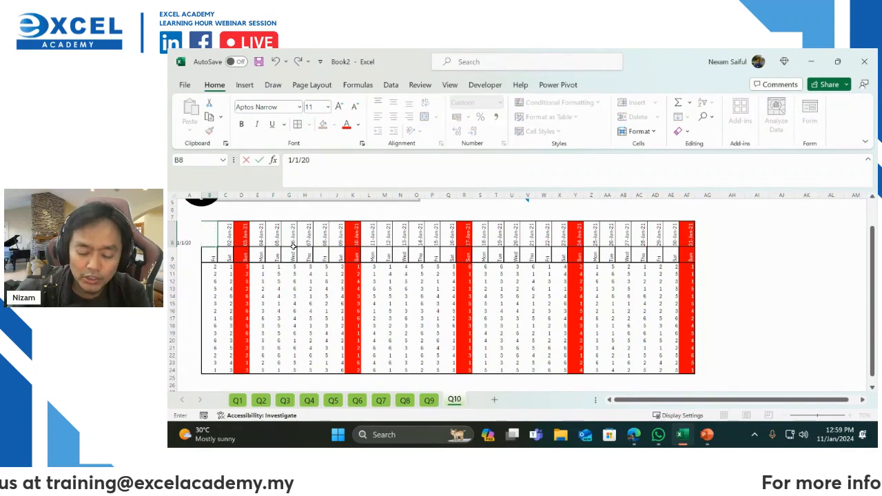
{"action": "type", "text": "24"}
{"action": "key", "text": "Return"}
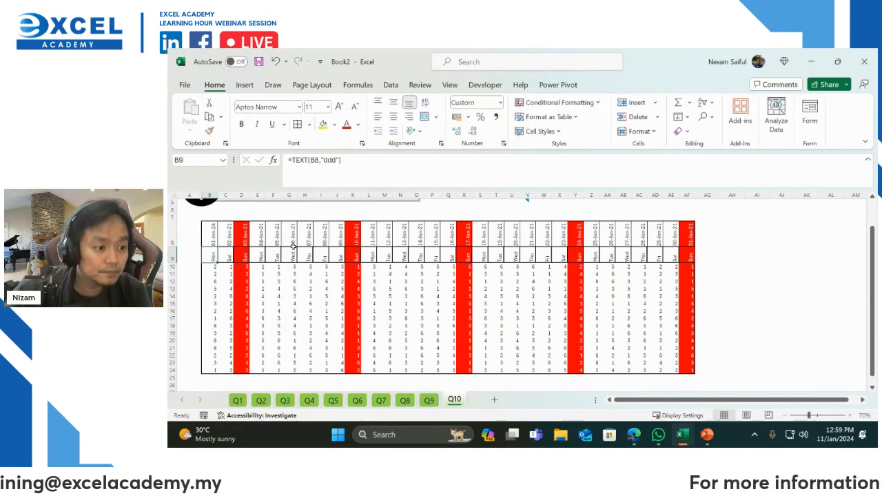
Fill the dates from B8 across the header row to AF8 so they run consecutively through 31 January 2024
{"action": "left_click", "coordinate": [217, 245]}
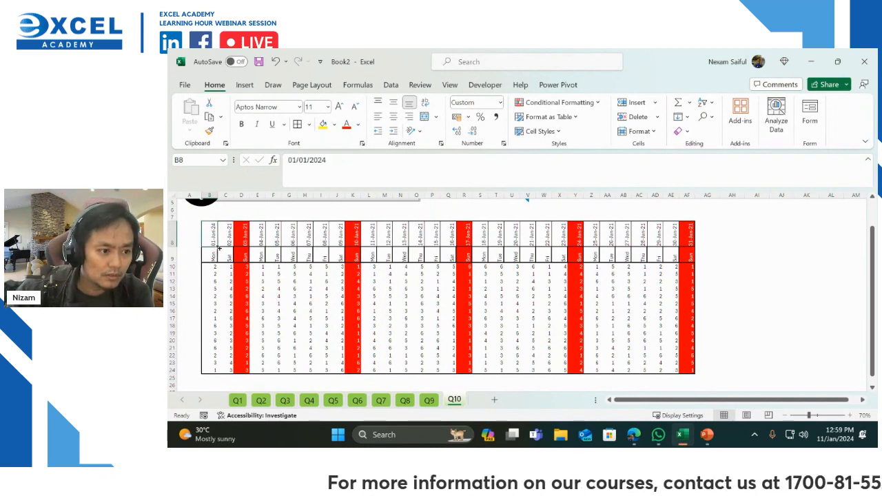
{"action": "left_click_drag", "start_coordinate": [218, 247], "coordinate": [696, 242]}
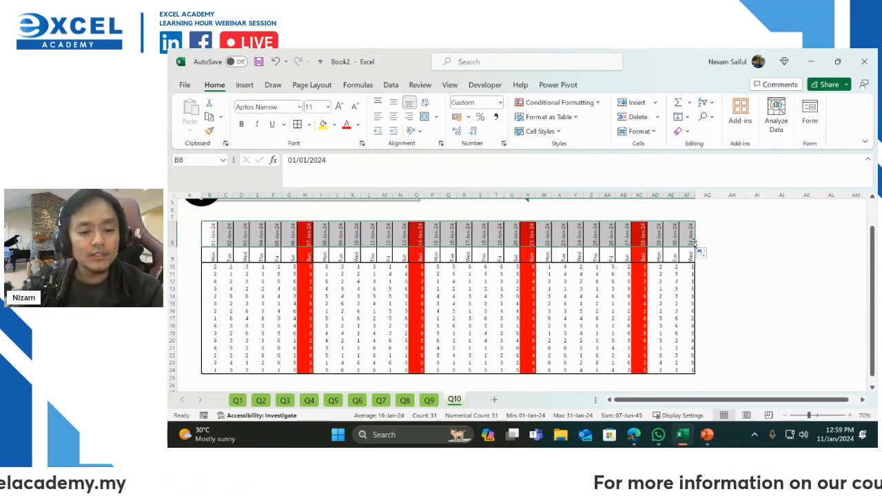
{"action": "left_click", "coordinate": [723, 313]}
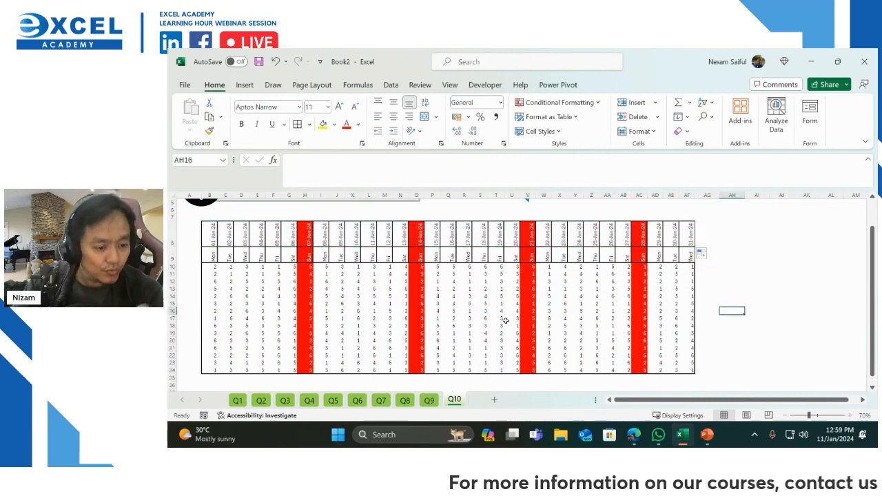